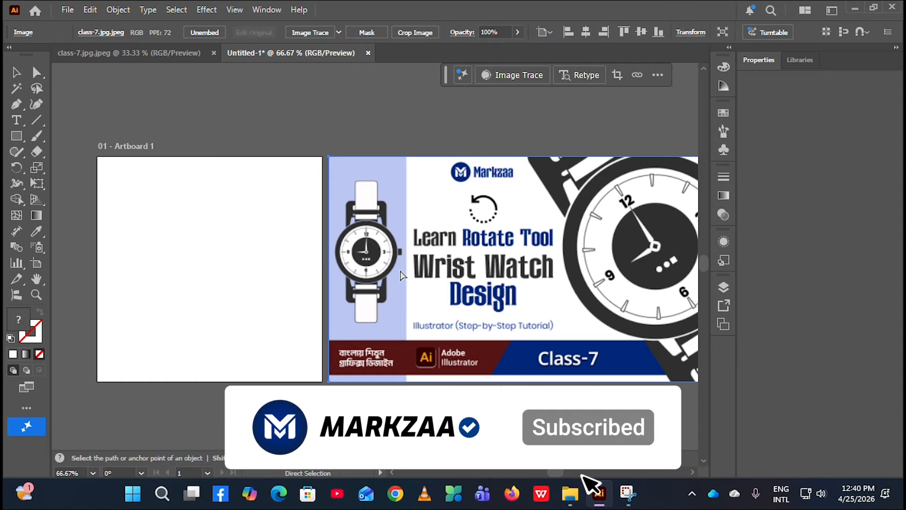
Step: Lock the class-7 reference image placed beside the artboard
key("ctrl+2")
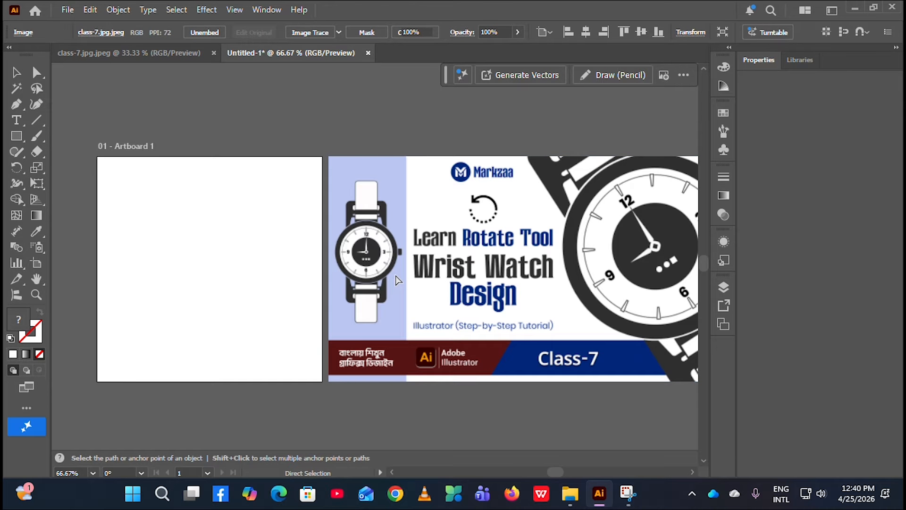
Step: Examine the reference wrist watch closely, including its strap, case, dial, hands and crown
scroll(325, 285, "up", 3)
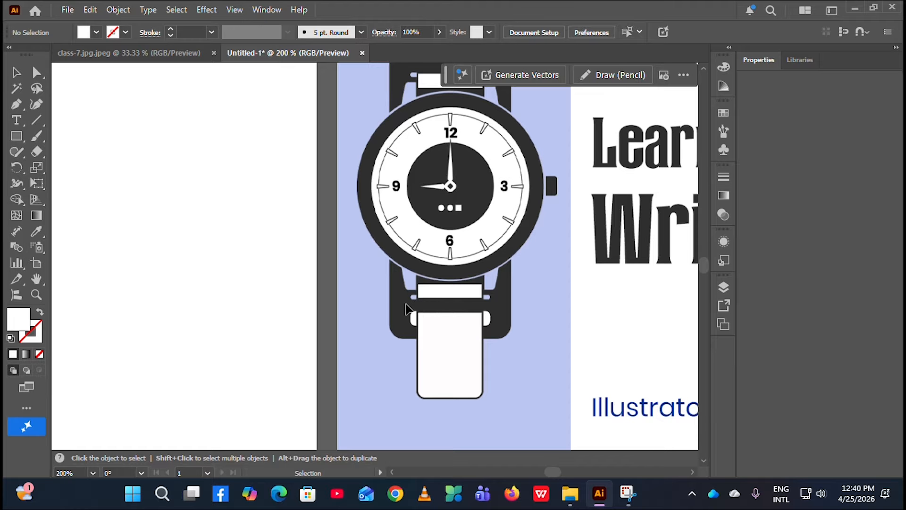
scroll(412, 307, "up", 2)
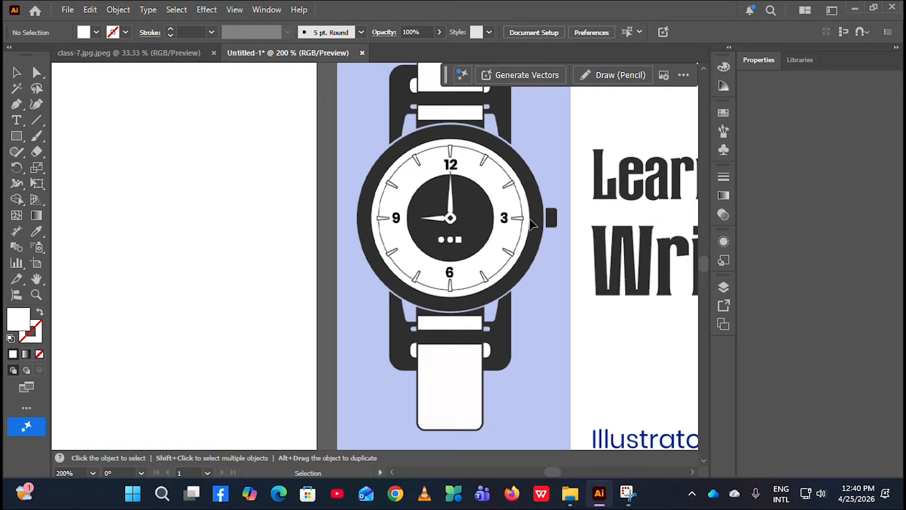
scroll(295, 282, "left", 2)
scroll(354, 296, "up", 4)
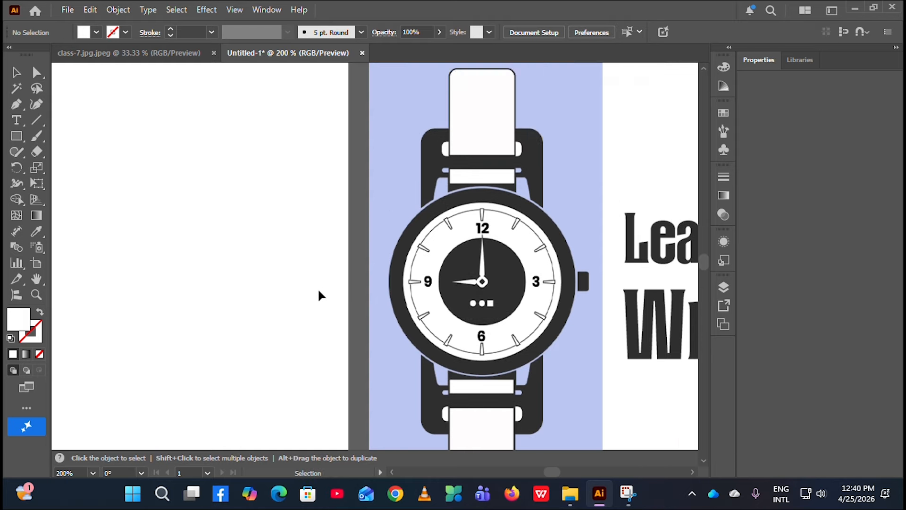
scroll(463, 293, "up", 4)
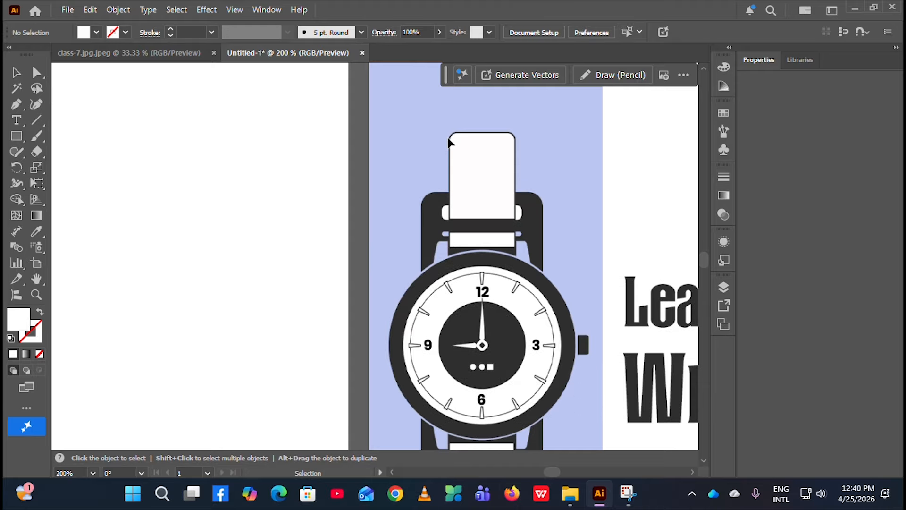
scroll(434, 422, "right", 2)
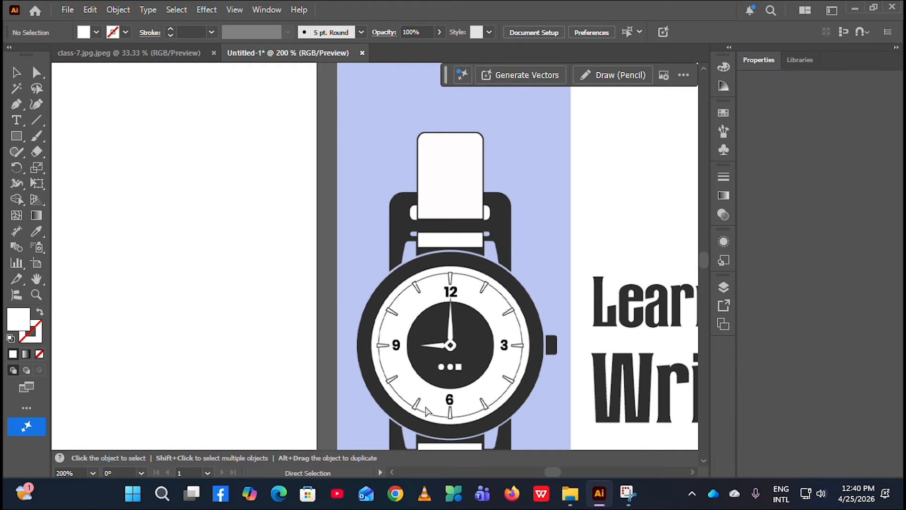
scroll(423, 393, "up", 2)
scroll(423, 395, "down", 3)
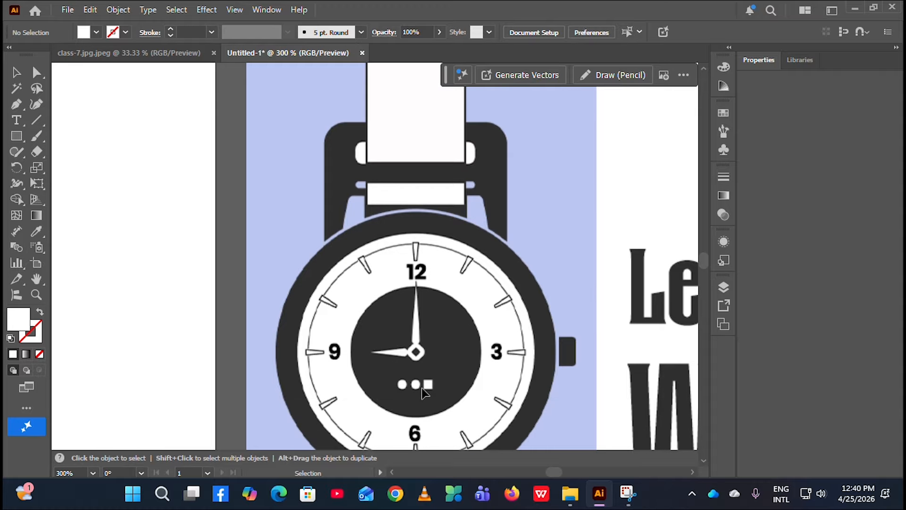
scroll(421, 387, "down", 2)
scroll(551, 337, "down", 1)
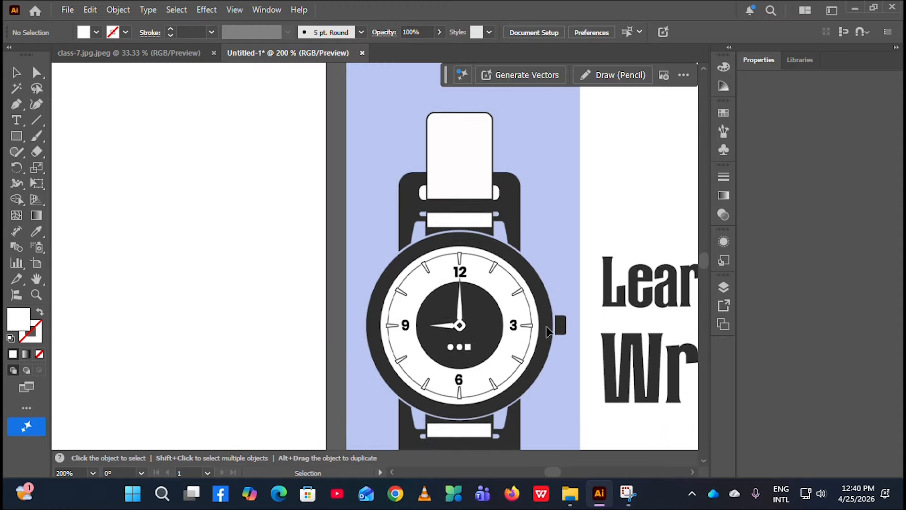
scroll(550, 302, "down", 3)
scroll(505, 306, "left", 1)
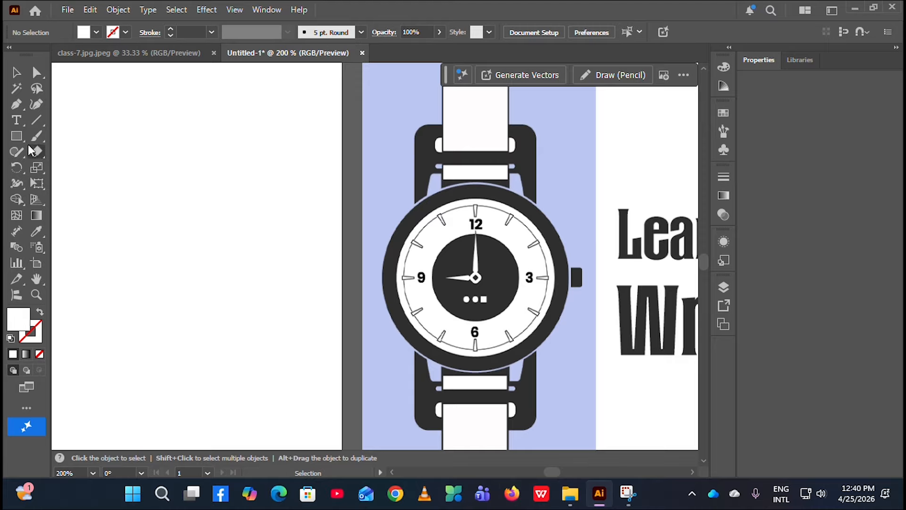
Step: Draw a perfect circle on the empty artboard with the Ellipse tool as the base of the watch case
left_click_drag(13, 135, 49, 165)
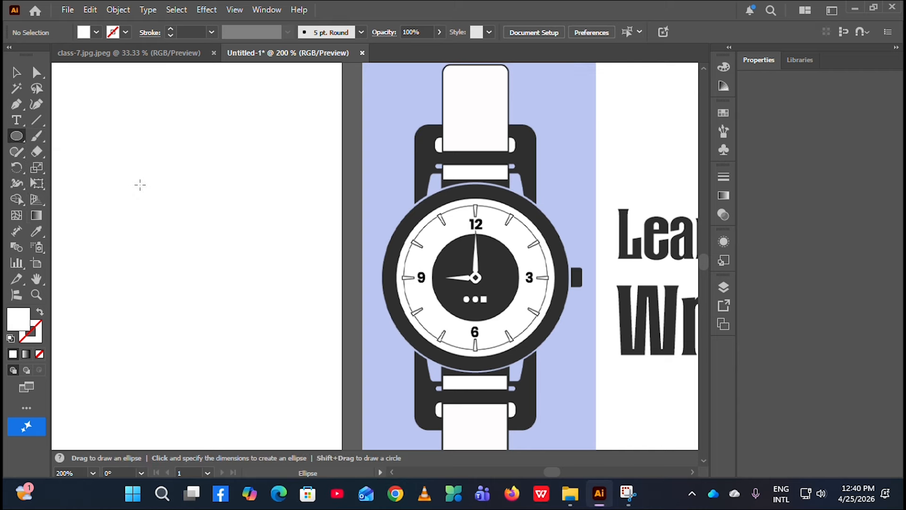
left_click_drag(165, 199, 265, 300)
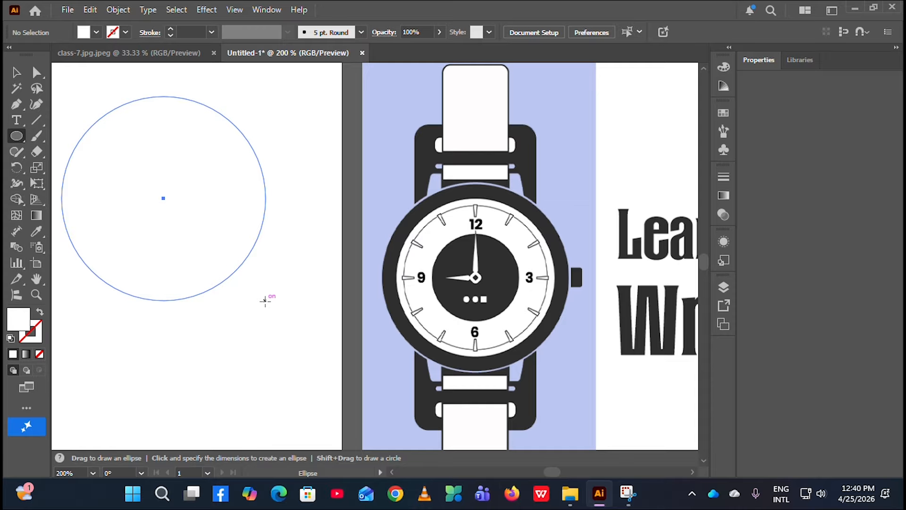
scroll(267, 298, "left", 2)
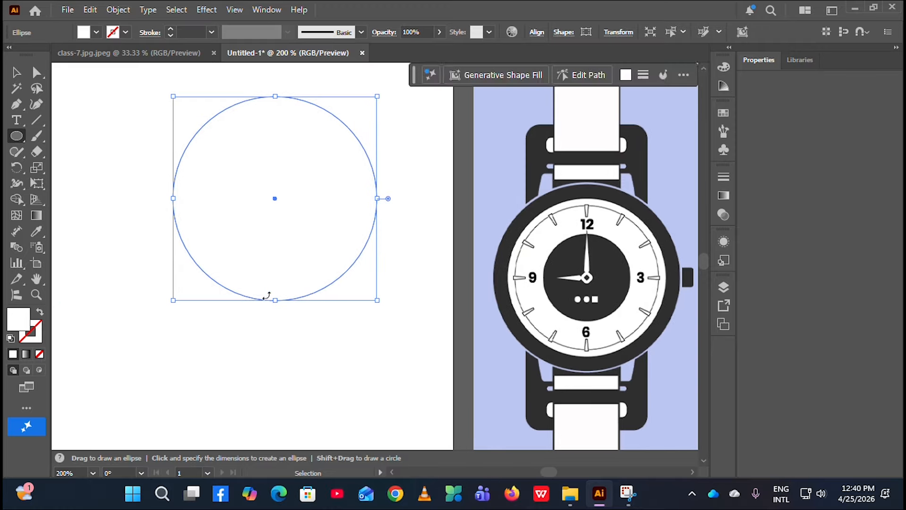
scroll(274, 303, "up", 1)
scroll(273, 303, "right", 3)
scroll(453, 287, "up", 1)
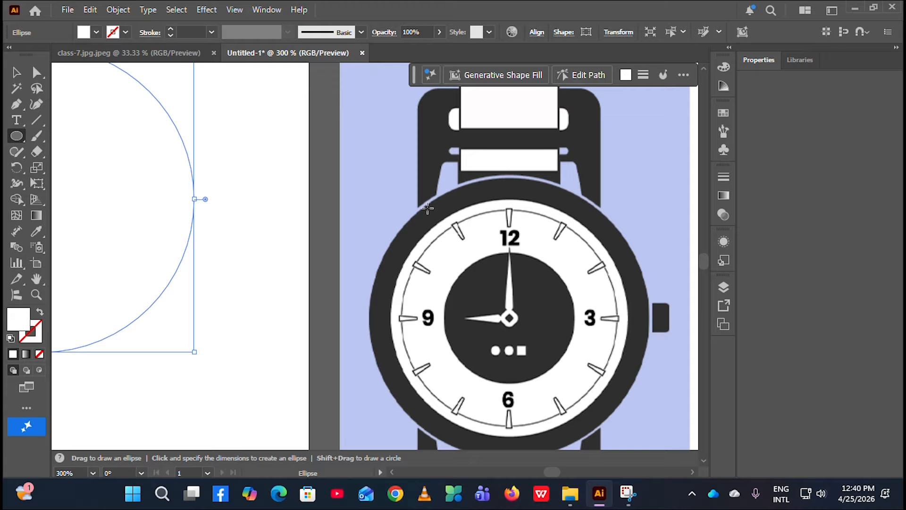
scroll(435, 228, "down", 2)
scroll(303, 247, "up", 1)
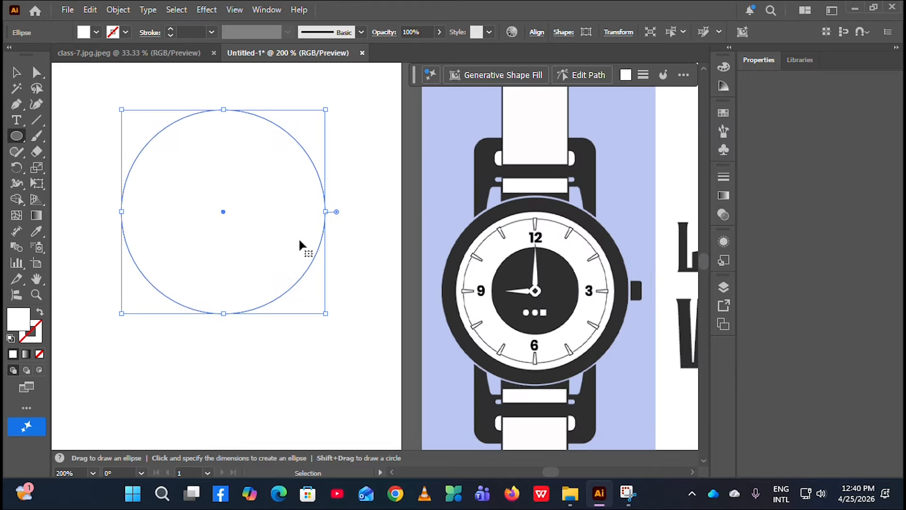
Step: Give the circle a near-black 15 pt stroke and align the stroke to the inside
left_click(16, 73)
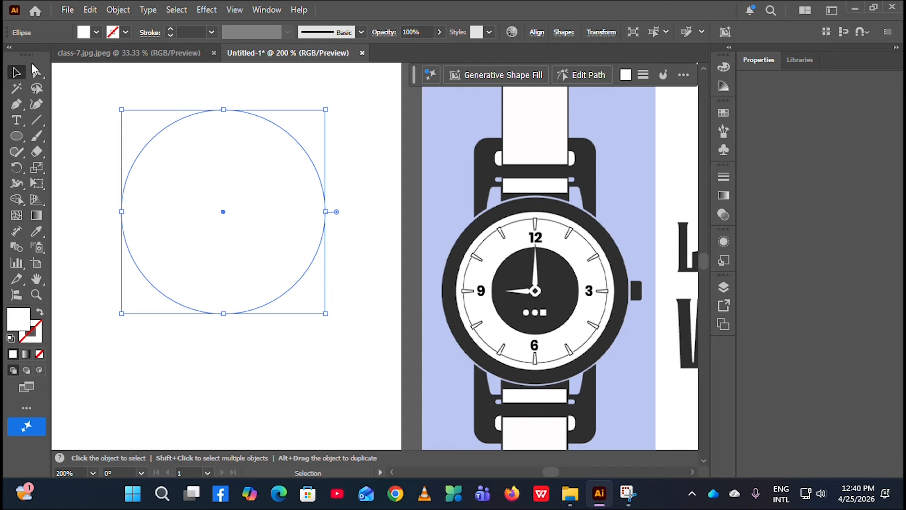
left_click(125, 32)
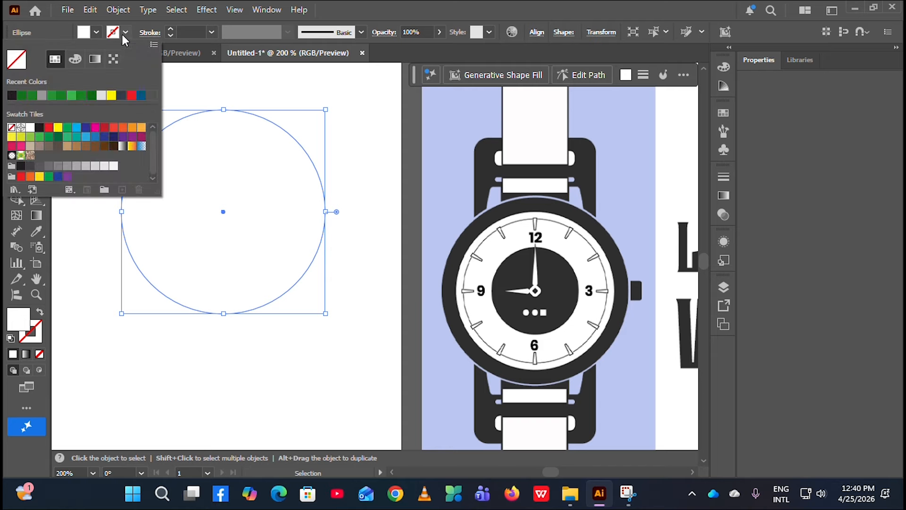
left_click(11, 96)
left_click(171, 30)
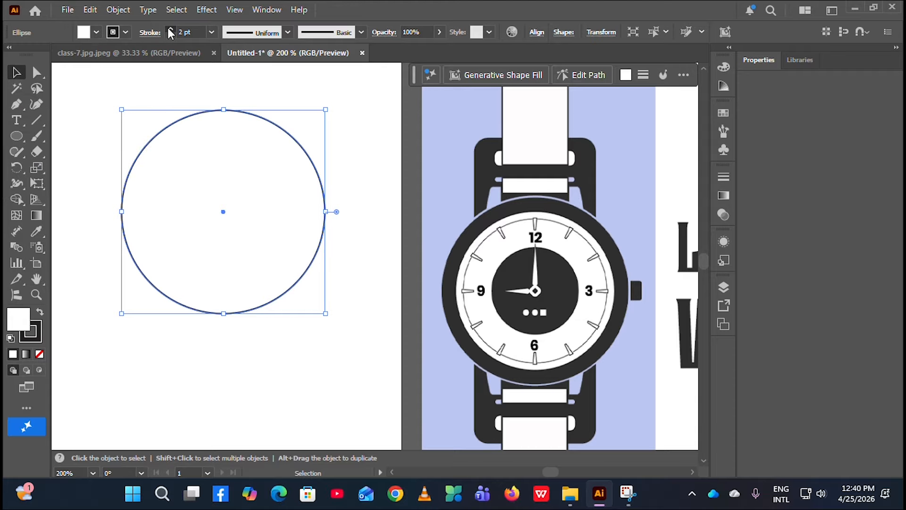
left_click(171, 30)
left_click(171, 30)
left_click(171, 30)
left_click(147, 33)
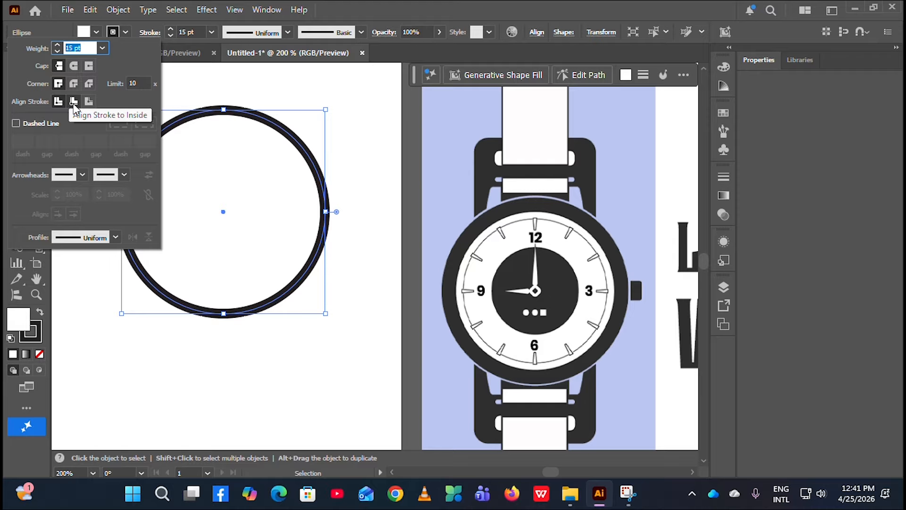
left_click(74, 103)
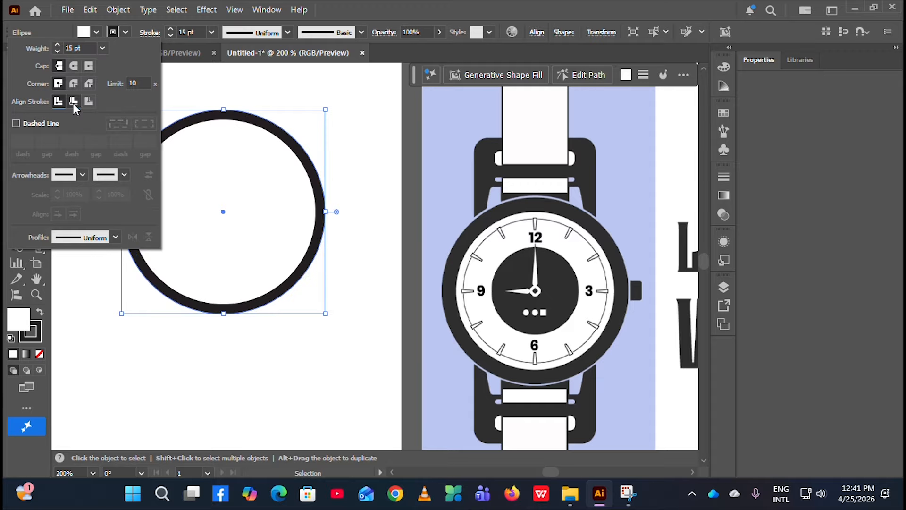
Step: Set the circle's stroke weight to 24 pt and deselect it
left_click(141, 31)
left_click(170, 29)
left_click(170, 29)
left_click(170, 28)
left_click(170, 29)
left_click(170, 29)
left_click(170, 28)
left_click(170, 29)
left_click(170, 29)
left_click(170, 29)
left_click(98, 133)
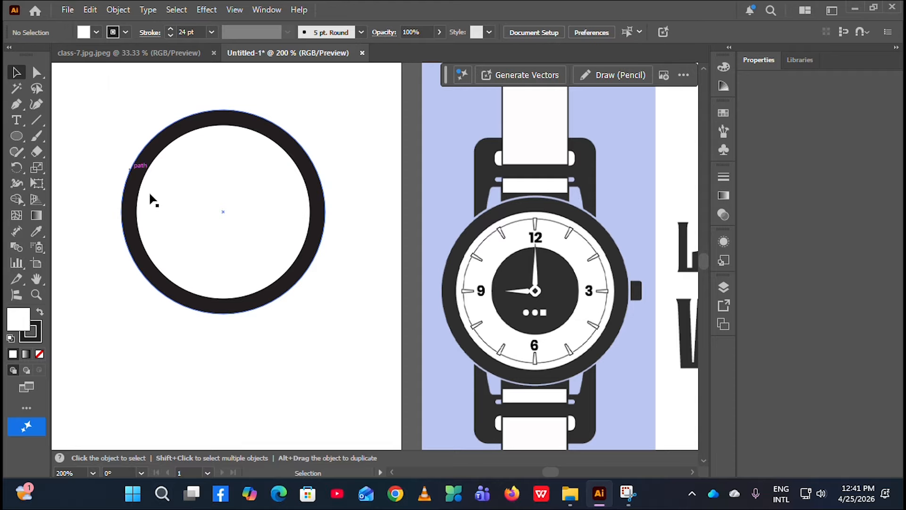
Step: Move the circle straight down the artboard until it is roughly level with the reference watch face
scroll(245, 264, "up", 1)
scroll(176, 246, "down", 1)
scroll(177, 246, "down", 1)
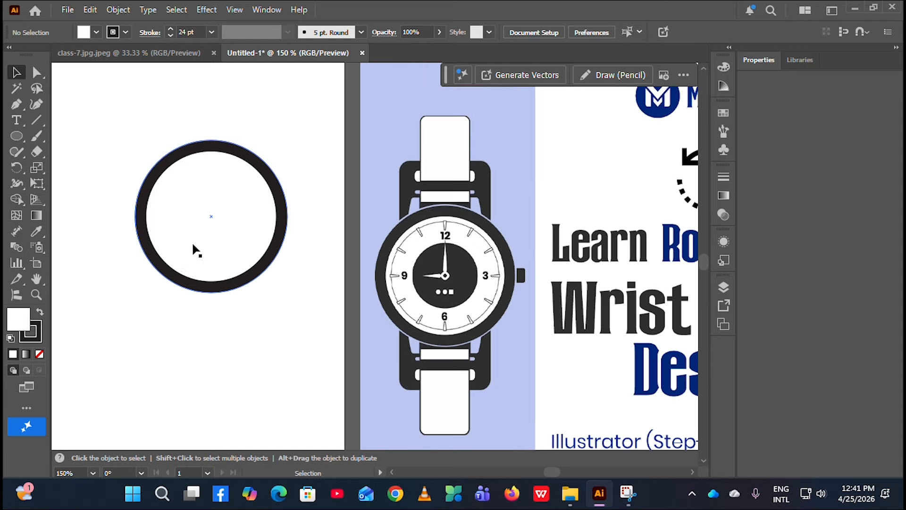
left_click(219, 286)
scroll(219, 286, "up", 1)
left_click_drag(249, 284, 283, 340)
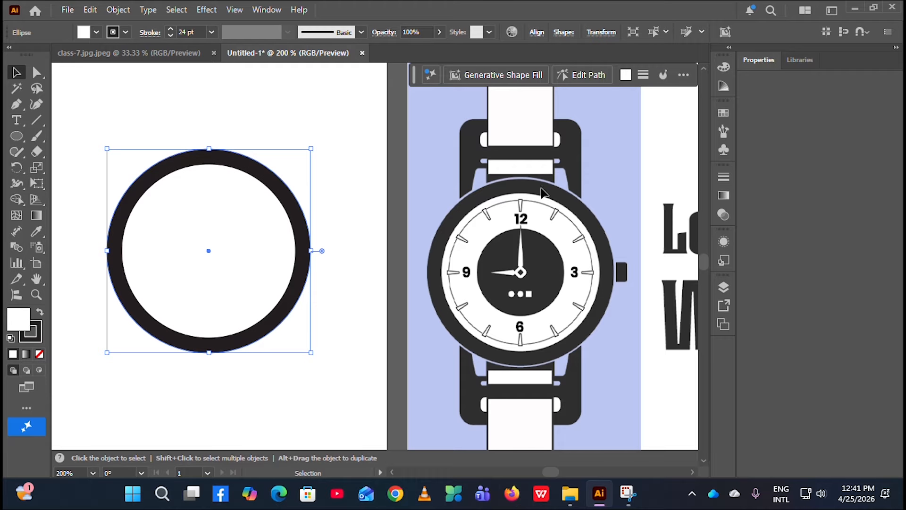
Step: Apply Expand Appearance to the stroked circle and expand the resulting group into filled shapes
left_click(118, 10)
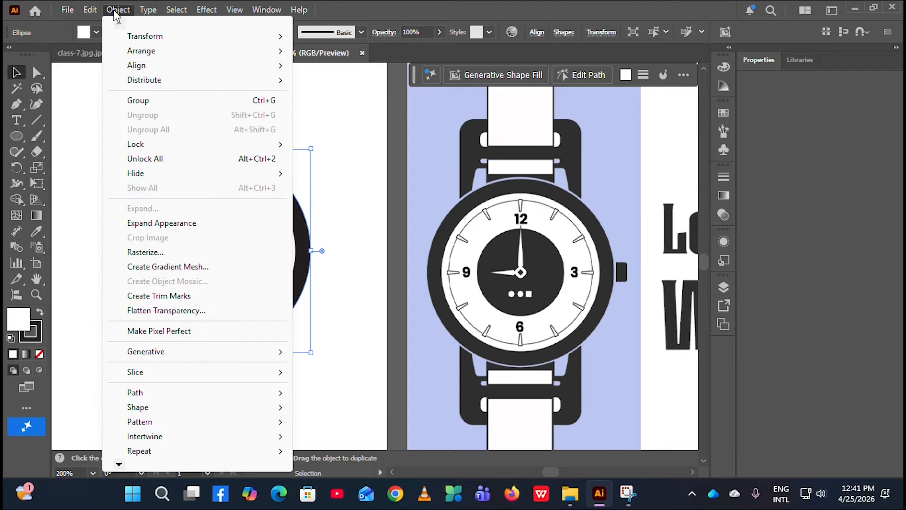
left_click(171, 230)
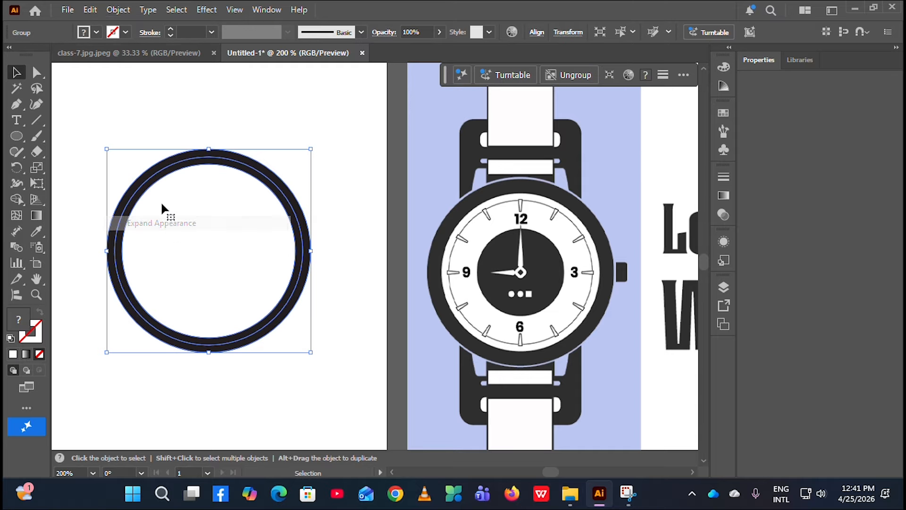
left_click(116, 10)
left_click(141, 208)
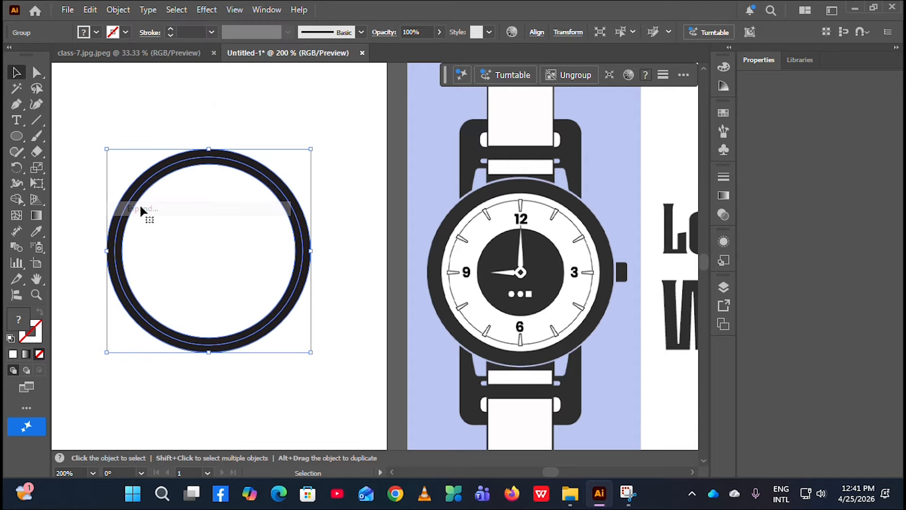
left_click(117, 9)
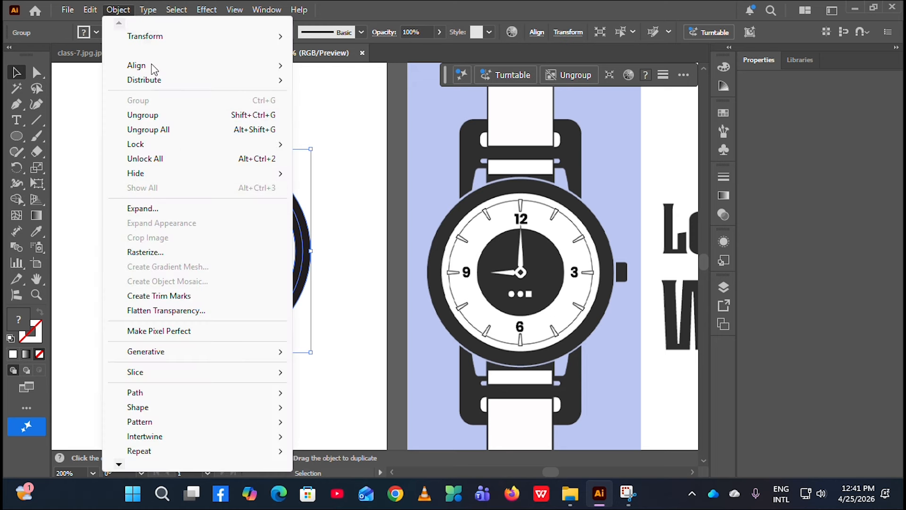
left_click(145, 210)
left_click(137, 149)
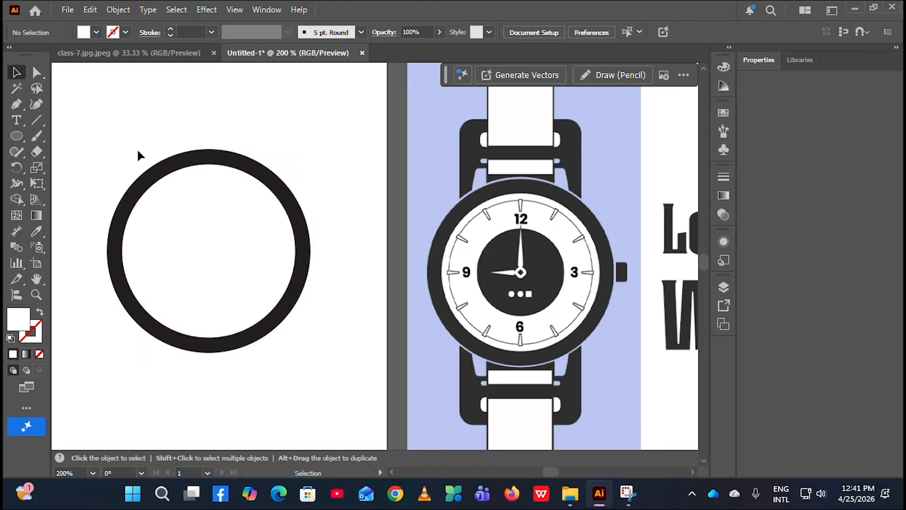
left_click(166, 180)
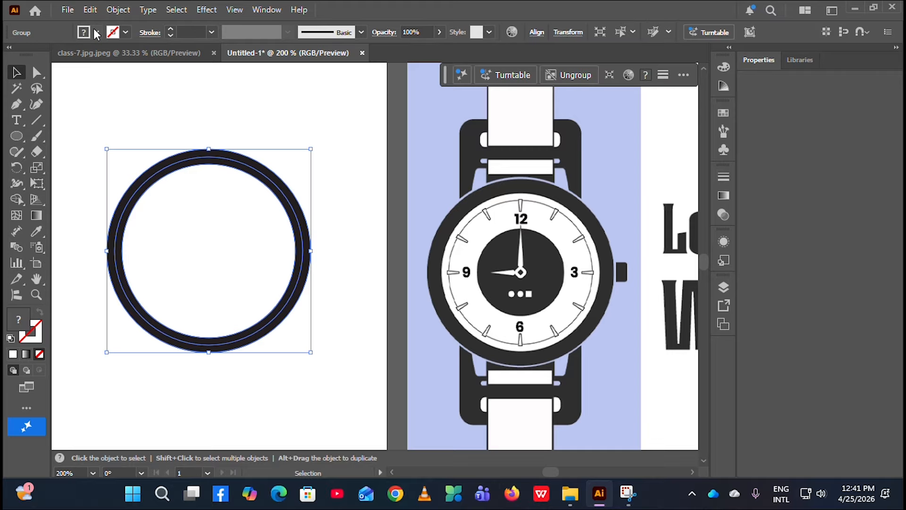
left_click(118, 9)
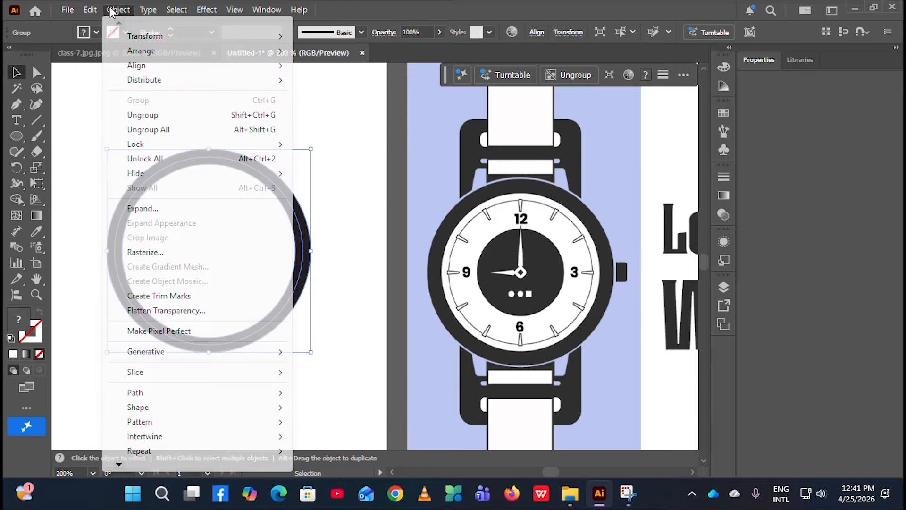
left_click(145, 212)
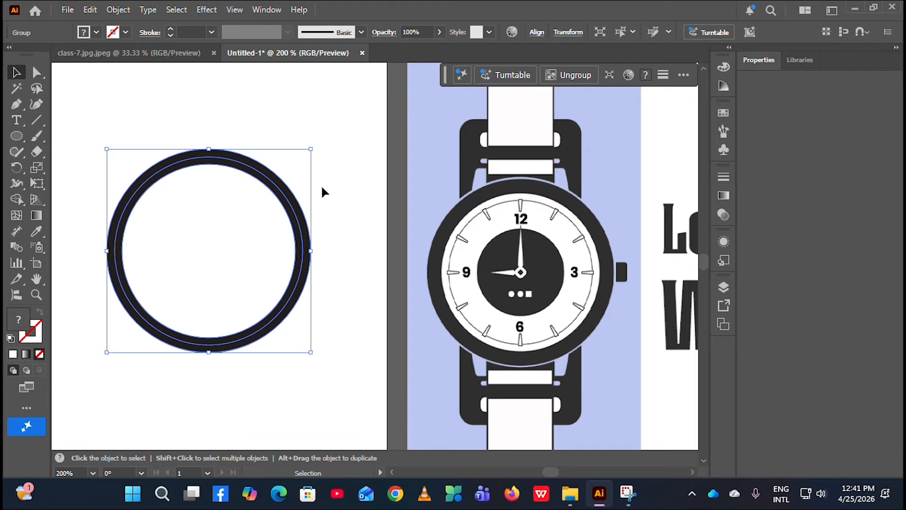
left_click(322, 190)
Step: Fill the whole expanded ring group with near-black
scroll(323, 221, "down", 1)
scroll(196, 198, "up", 2)
left_click(185, 156)
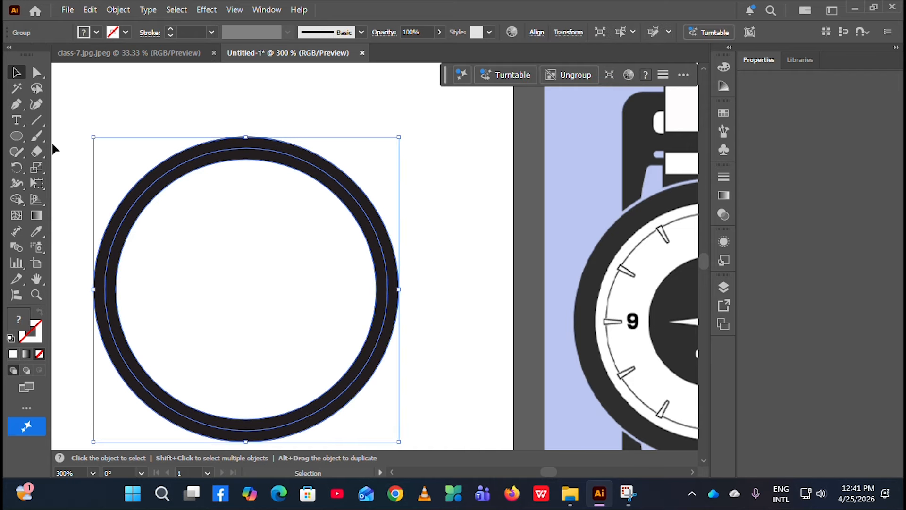
left_click(97, 32)
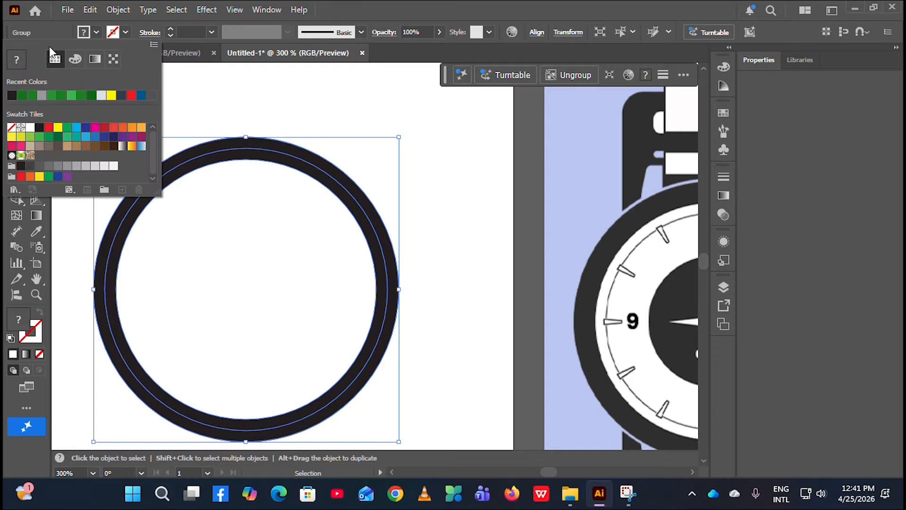
left_click(12, 96)
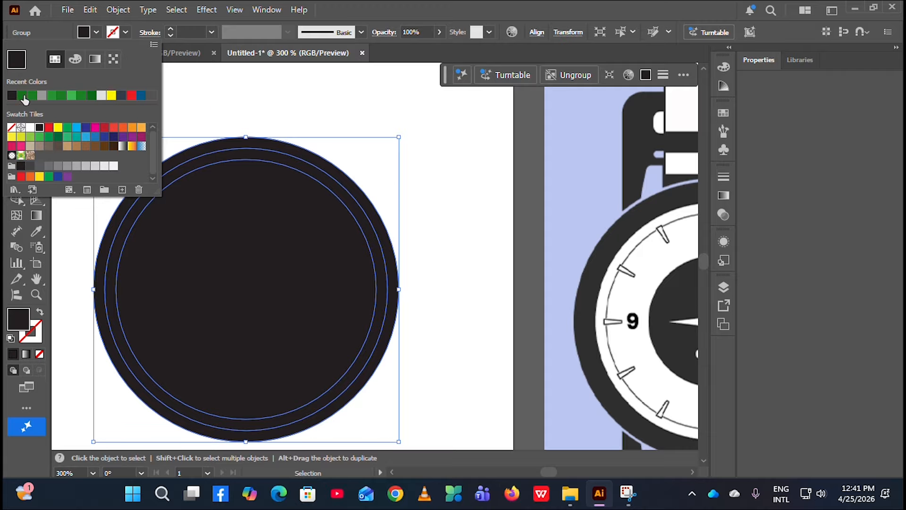
left_click(238, 134)
Step: Remove the ring group's fill and give its outlines a near-black stroke
left_click(253, 199)
left_click(96, 32)
left_click(12, 127)
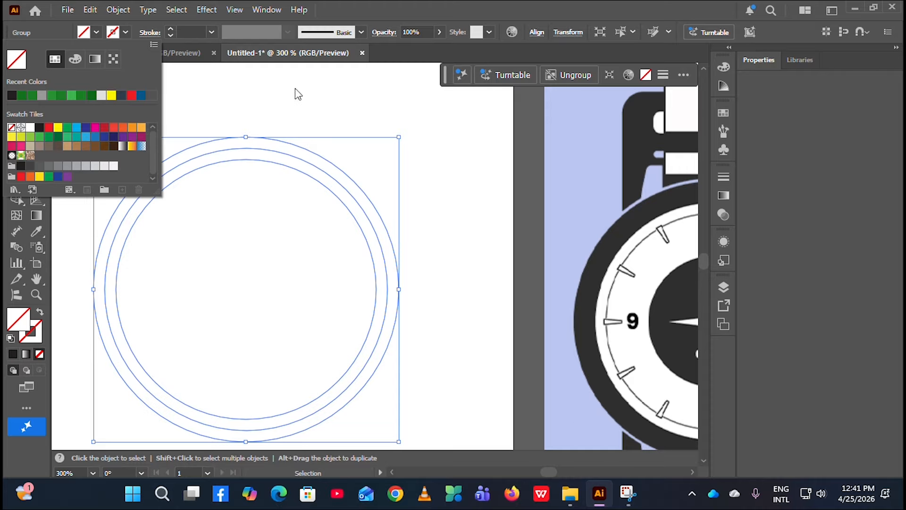
left_click(125, 32)
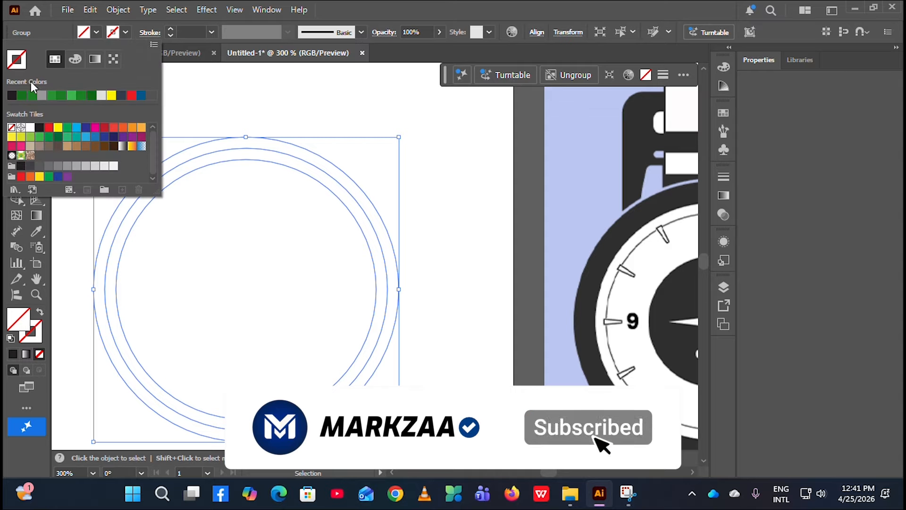
left_click(12, 97)
left_click(253, 110)
Step: Expand the ring group's fill and stroke into shapes
left_click(247, 199)
left_click(118, 10)
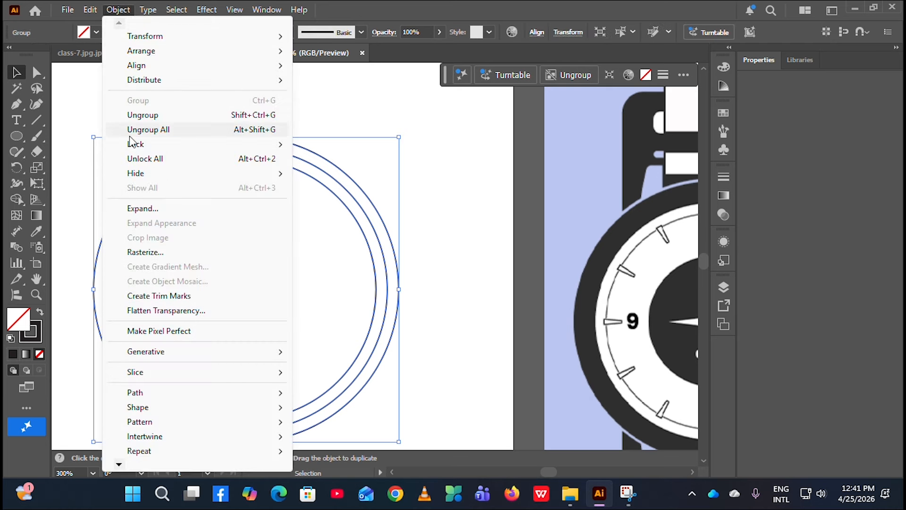
left_click(144, 208)
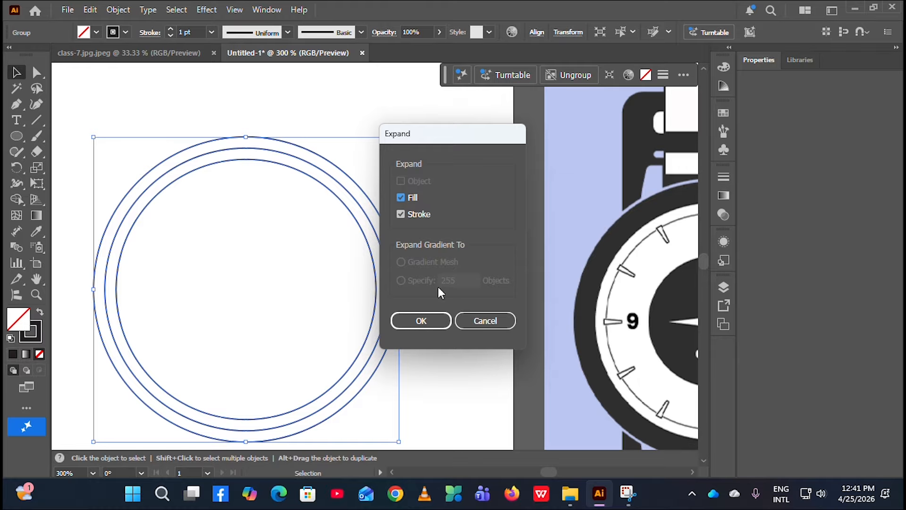
left_click(418, 321)
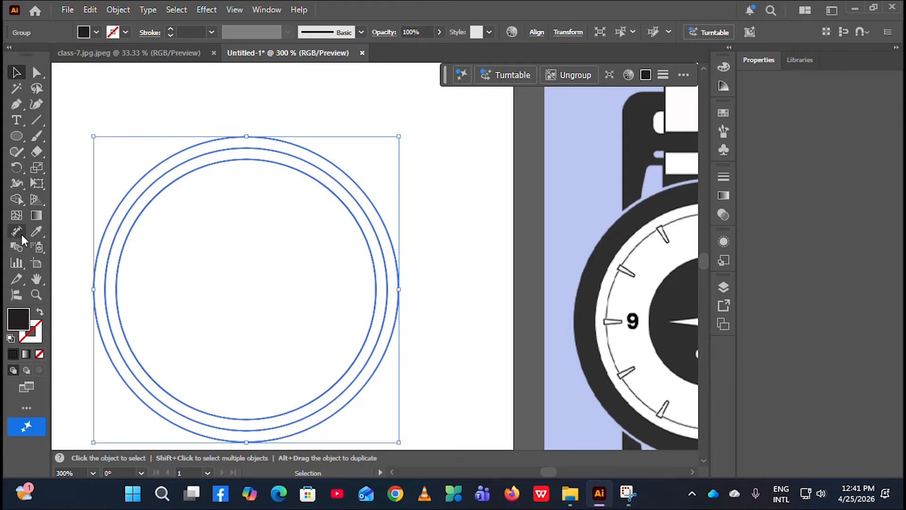
Step: Merge the bands between the ring's outlines into one solid near-black ring with the Shape Builder, and deselect it
left_click(17, 199)
left_click_drag(213, 156, 203, 145)
left_click(20, 74)
left_click(252, 123)
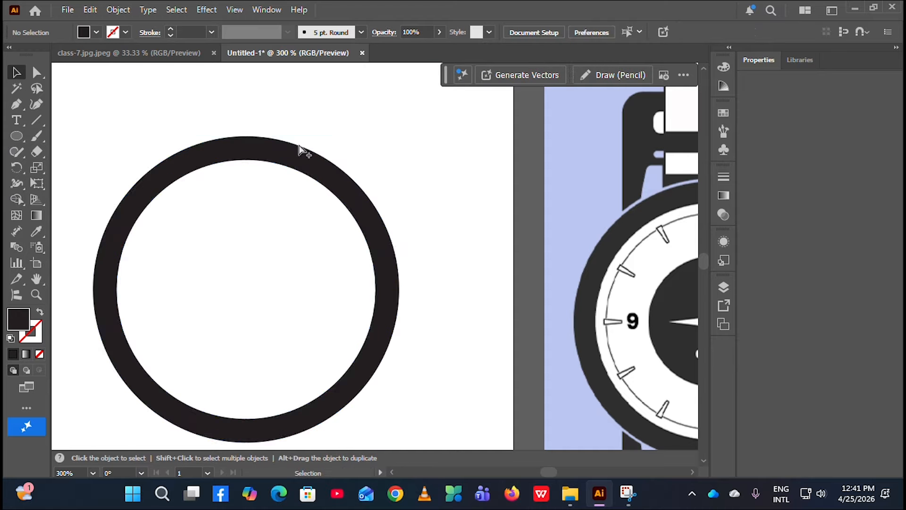
Step: Draw a circle from the ring's center, reaching almost to the ring's inner edge
scroll(303, 162, "down", 2)
scroll(415, 255, "down", 1)
scroll(522, 217, "up", 2)
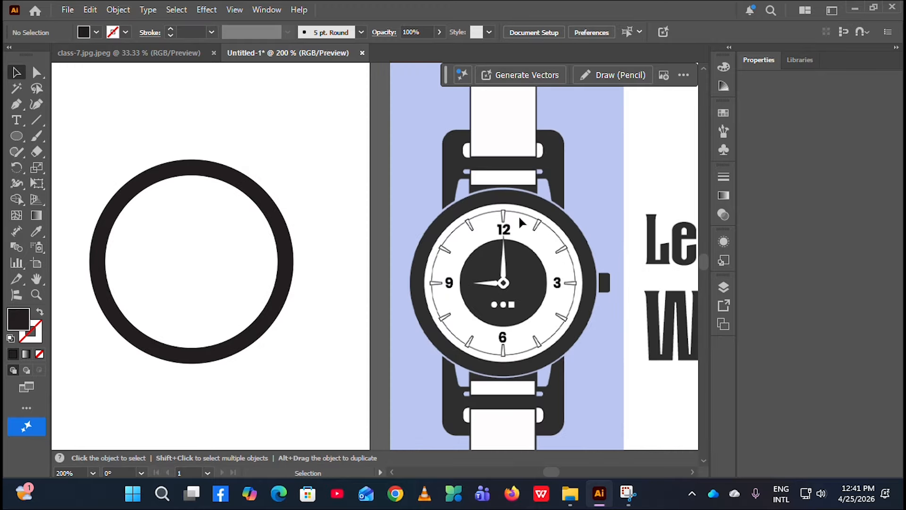
scroll(493, 301, "down", 3)
scroll(213, 242, "left", 2)
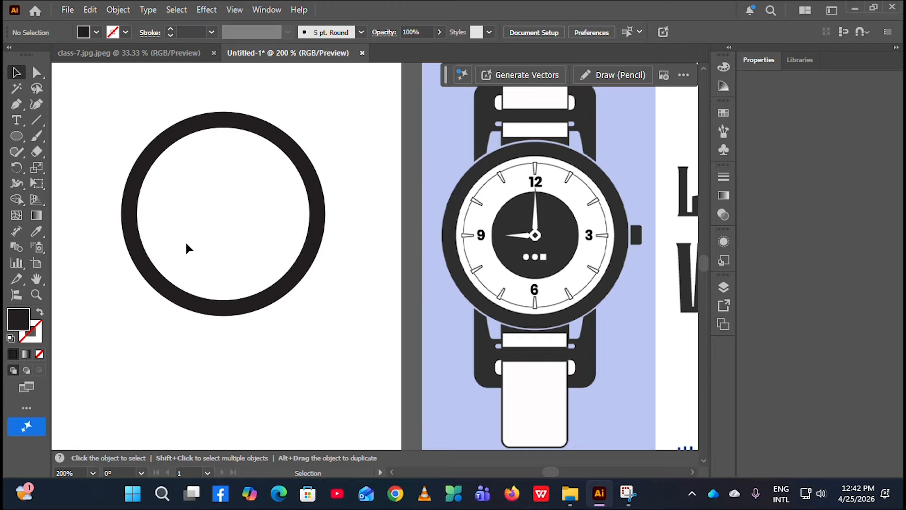
scroll(193, 243, "up", 2)
scroll(217, 236, "down", 1)
left_click(17, 136)
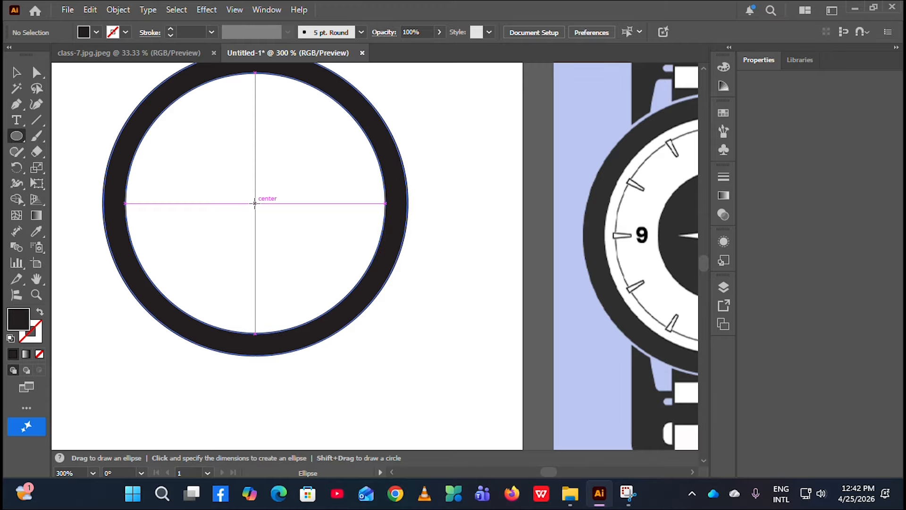
scroll(255, 203, "up", 2)
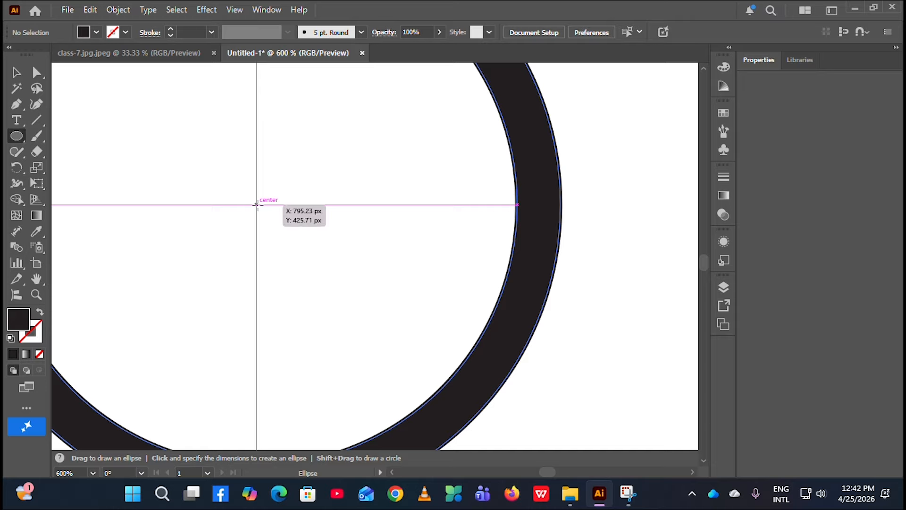
left_click_drag(257, 204, 497, 362)
Step: Swap the inner circle's fill and stroke to give it an unfilled 1 pt near-black outline, and deselect it
scroll(369, 283, "down", 2)
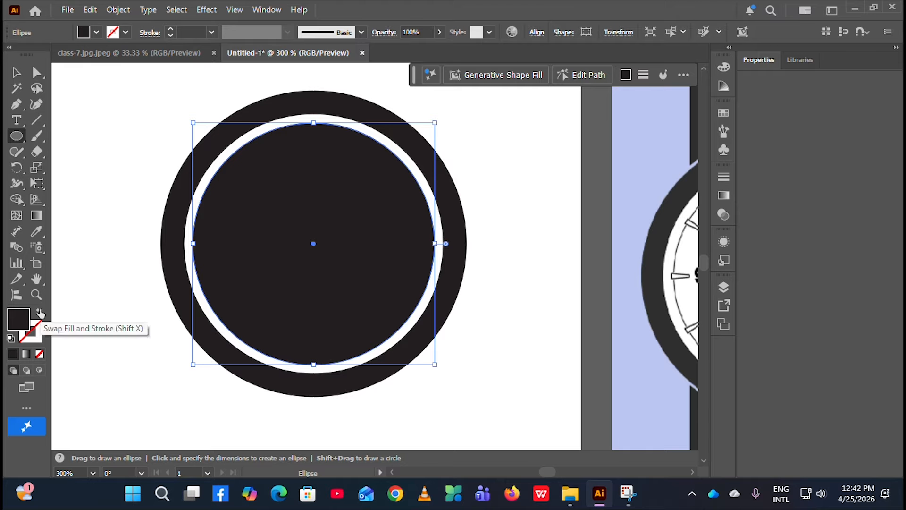
left_click(40, 312)
left_click(16, 72)
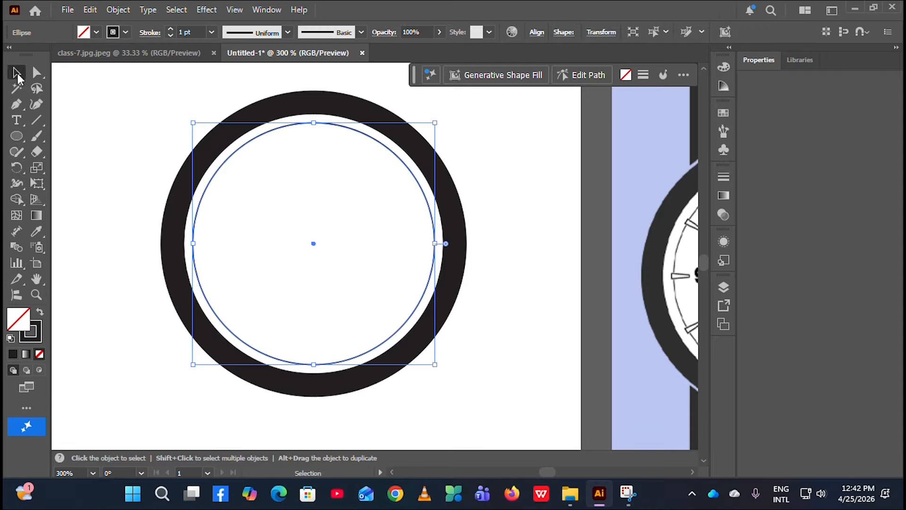
left_click(135, 174)
Step: Shrink the thin inner circle slightly about its center to widen the gap to the ring, and deselect it
scroll(143, 176, "down", 2)
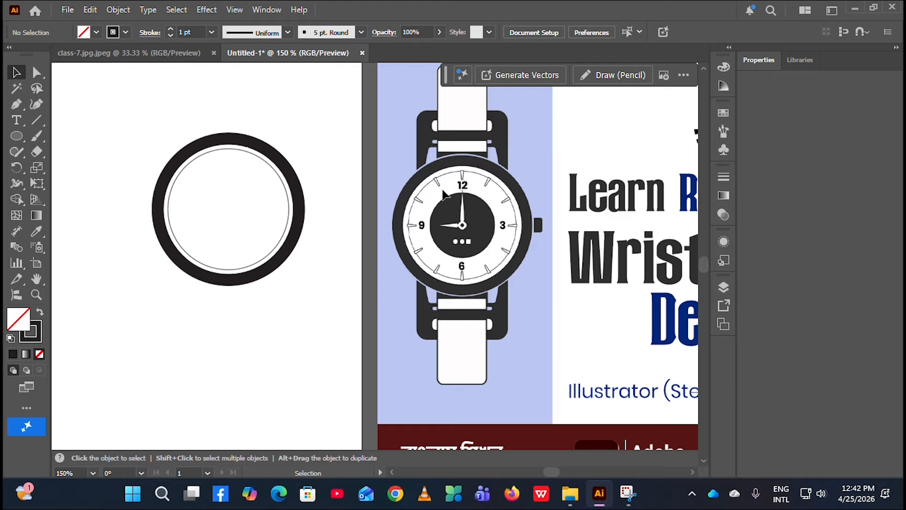
scroll(223, 176, "up", 2)
left_click(233, 126)
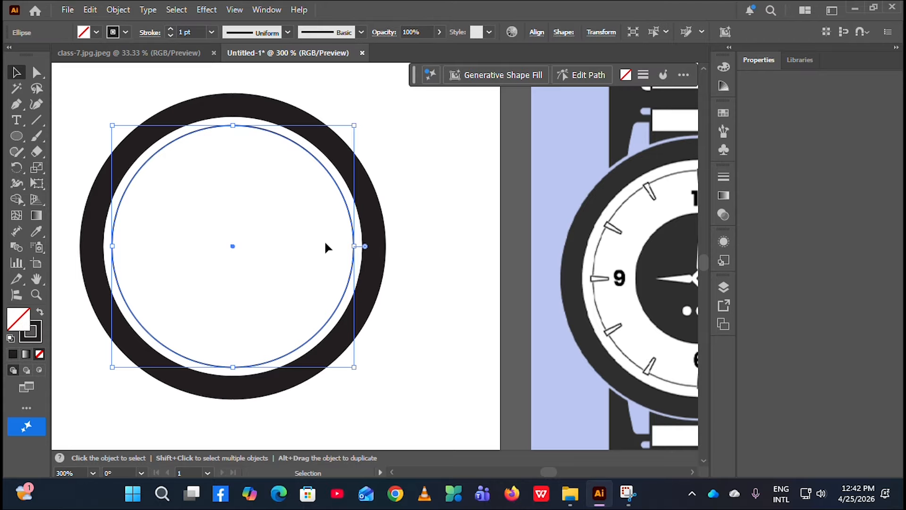
left_click_drag(354, 246, 350, 246)
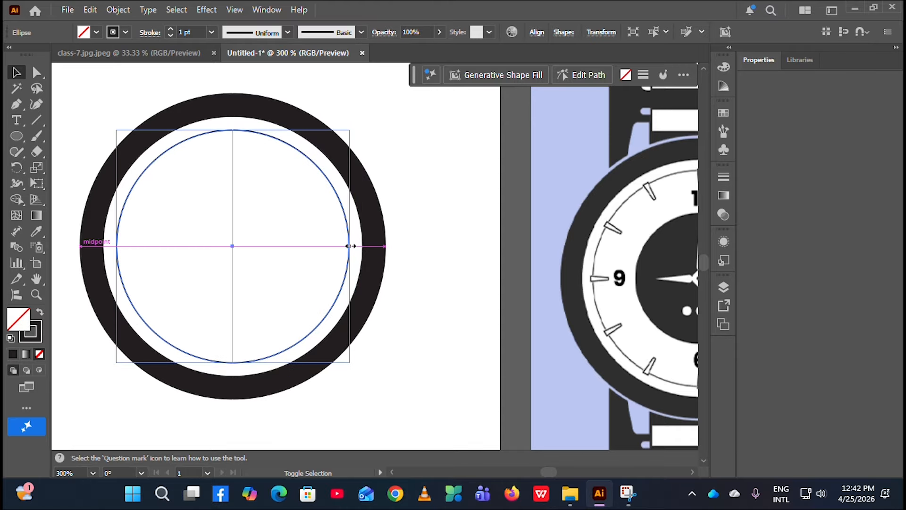
left_click(93, 339)
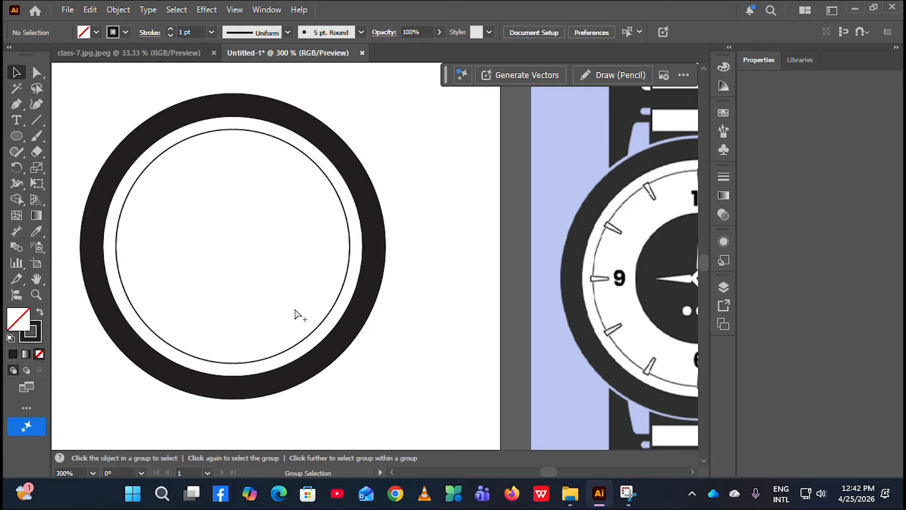
Step: Draw a rectangle about 6 by 20 px over the 12 o'clock hour marker of the reference watch
scroll(291, 308, "down", 3)
scroll(301, 306, "down", 2)
scroll(465, 203, "up", 3)
scroll(378, 224, "down", 4)
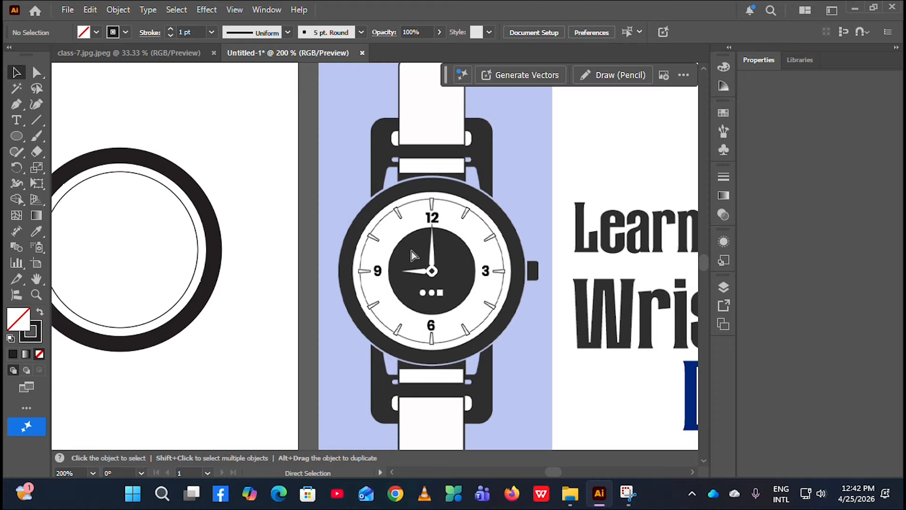
scroll(418, 224, "up", 5)
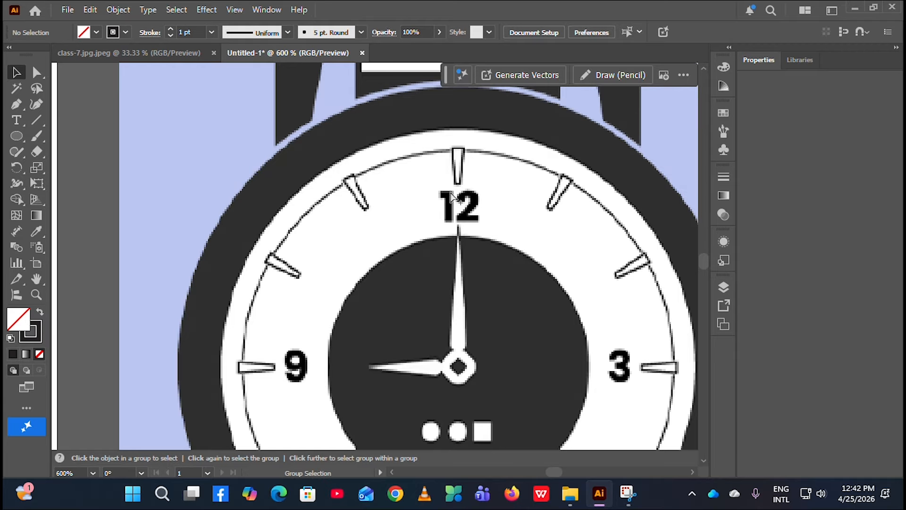
scroll(462, 209, "up", 2)
scroll(476, 200, "up", 1)
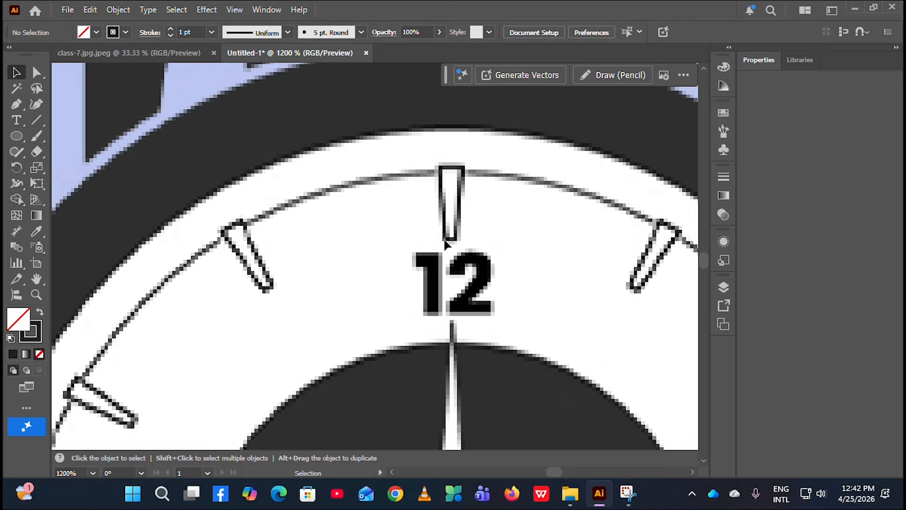
left_click(16, 136)
left_click(77, 133)
left_click_drag(440, 165, 461, 242)
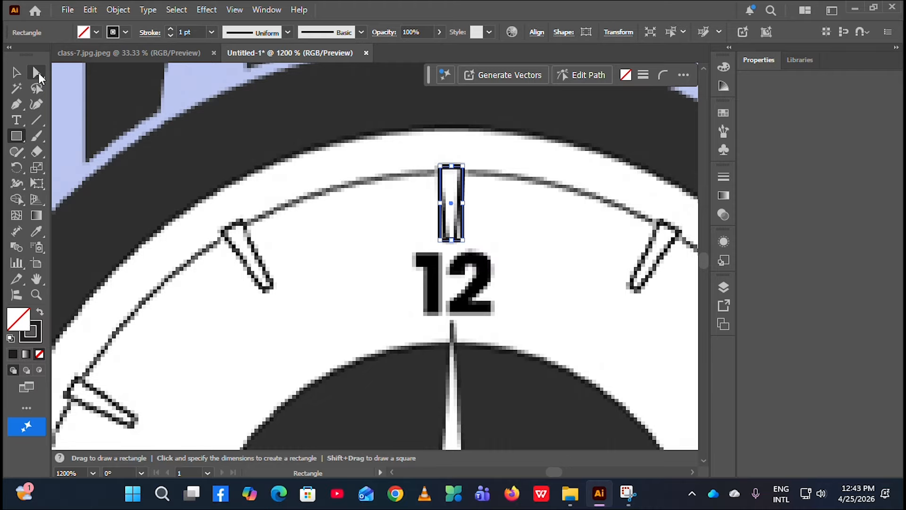
Step: Try to reposition the marker rectangle's lower-left corner point, and undo the move
left_click(38, 74)
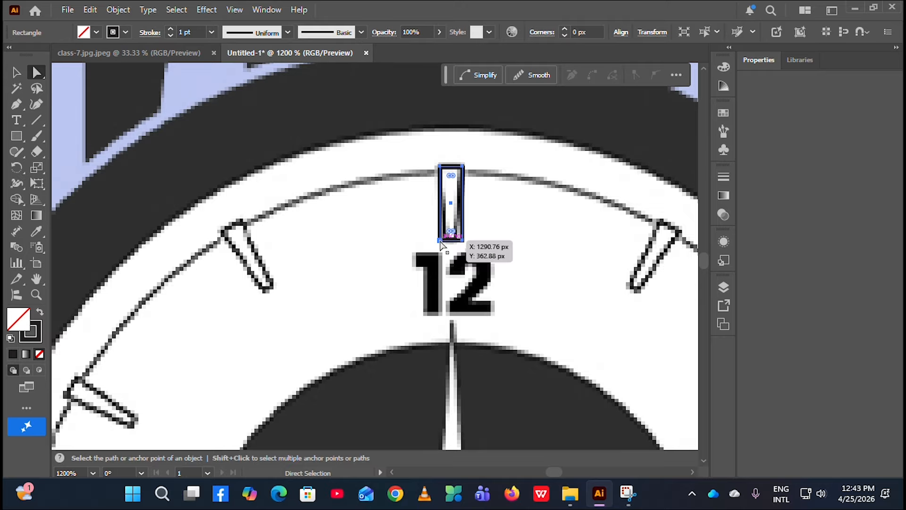
left_click(441, 241)
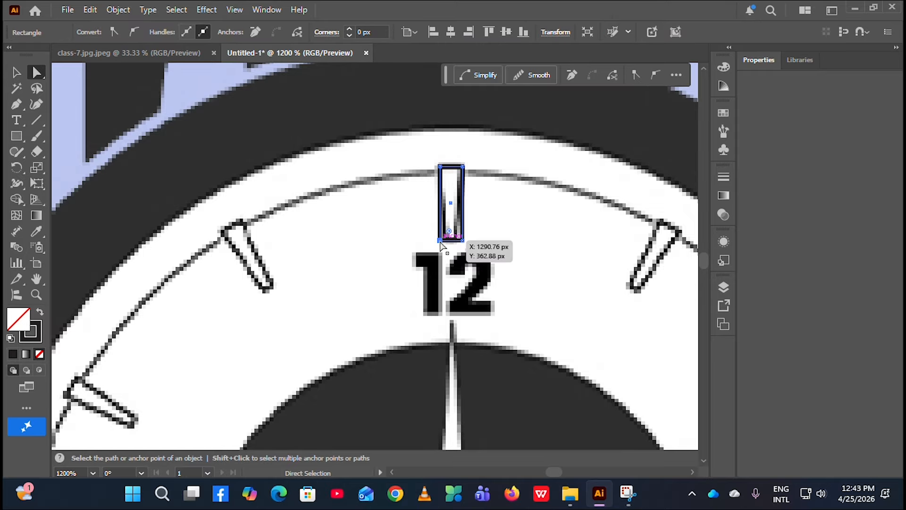
mouse_move(441, 240)
left_mouse_down()
mouse_move(524, 243)
mouse_move(439, 244)
left_mouse_up()
key("ctrl+z")
scroll(440, 241, "up", 4)
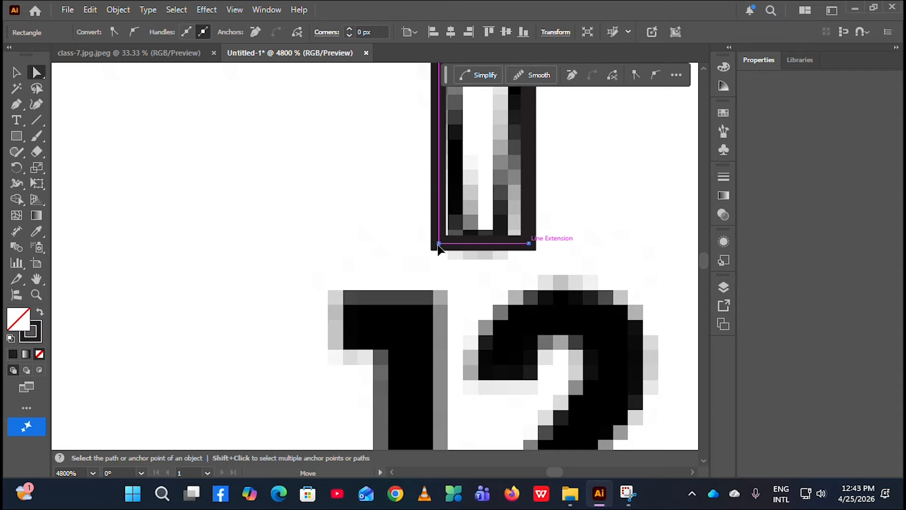
scroll(343, 306, "down", 3)
Step: Select the whole marker rectangle and reset the Essentials Classic workspace
left_click(16, 72)
left_click(285, 259)
left_click(382, 243)
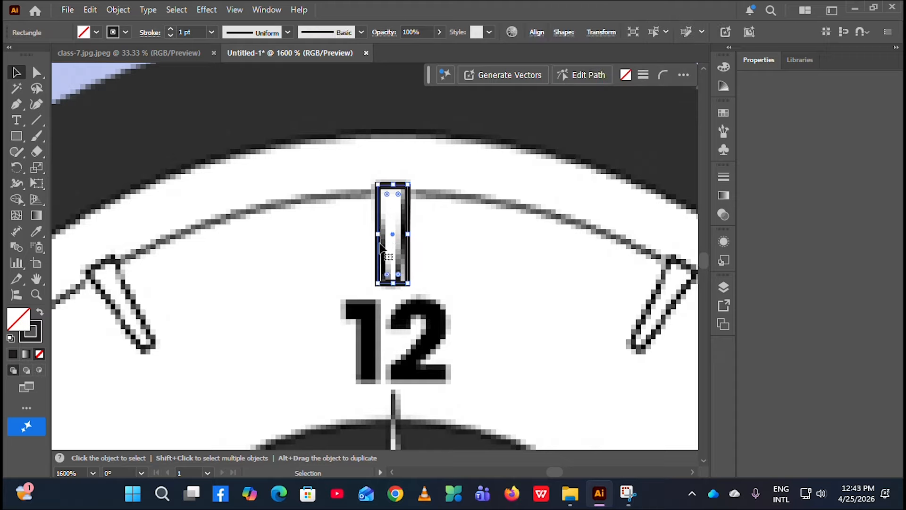
left_click(266, 10)
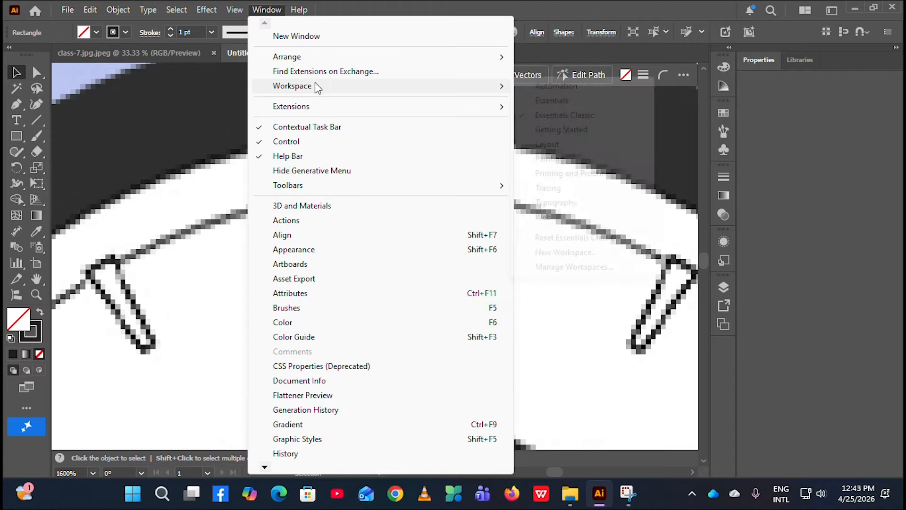
mouse_move(456, 86)
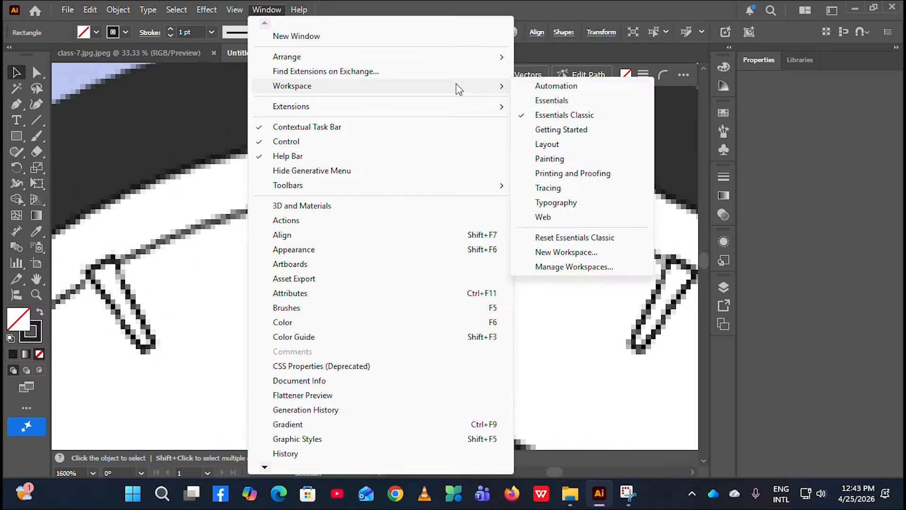
left_click(559, 239)
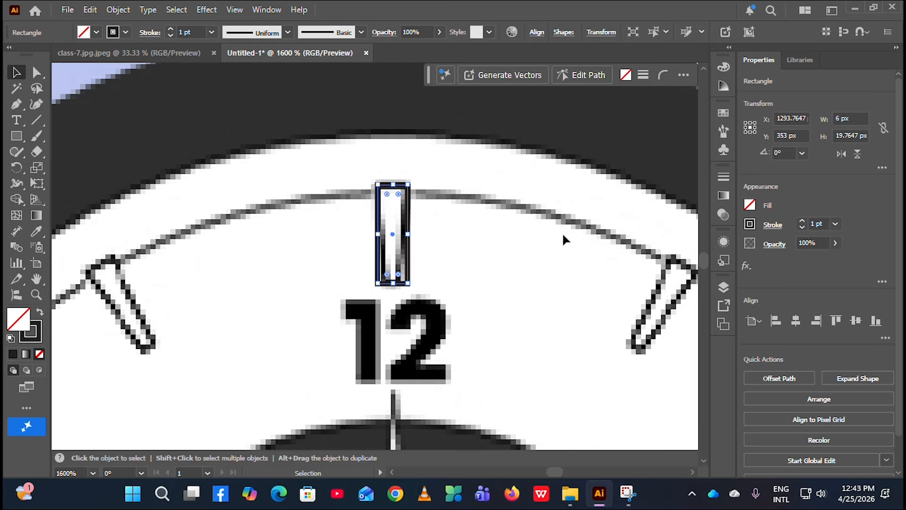
Step: Try to taper the marker rectangle to a point by moving its two lower corners to the middle
left_click(36, 72)
scroll(407, 250, "up", 1)
scroll(349, 338, "up", 1)
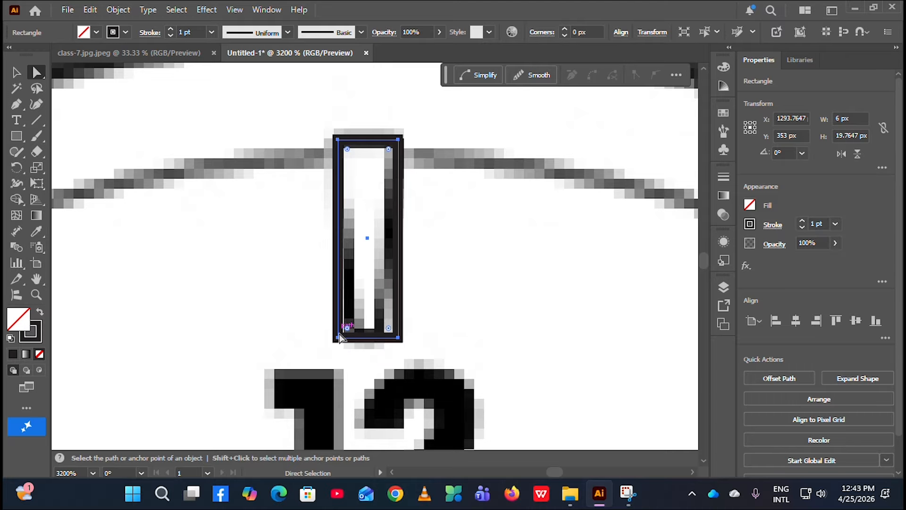
left_click(338, 338)
left_click_drag(338, 338, 368, 338)
key("ctrl+z")
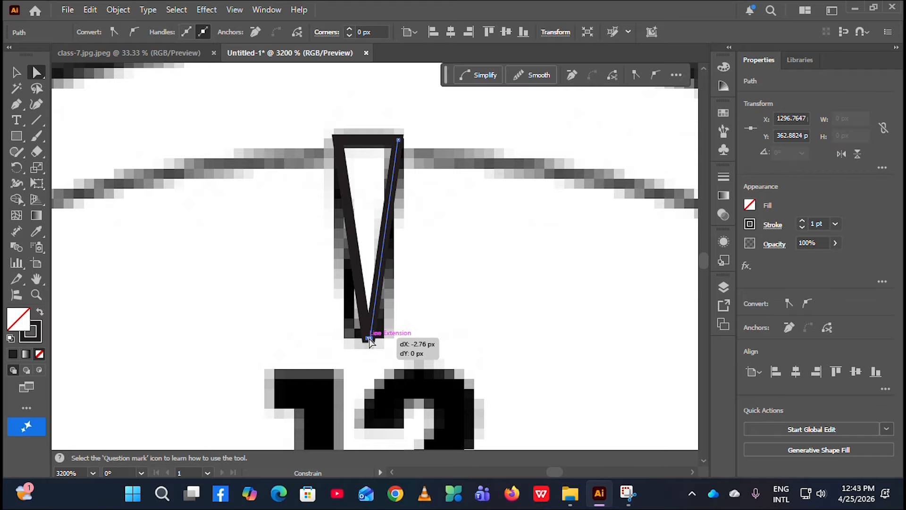
Step: Move the pointed marker shape sideways, just to the right of the reference's 12 o'clock marker
left_click(17, 73)
scroll(385, 341, "down", 2)
scroll(384, 333, "up", 2)
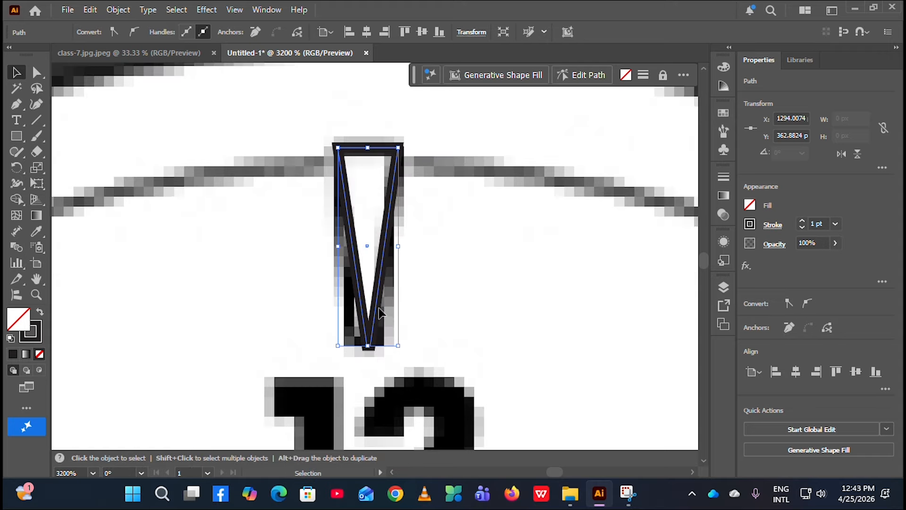
left_click_drag(384, 265, 475, 259)
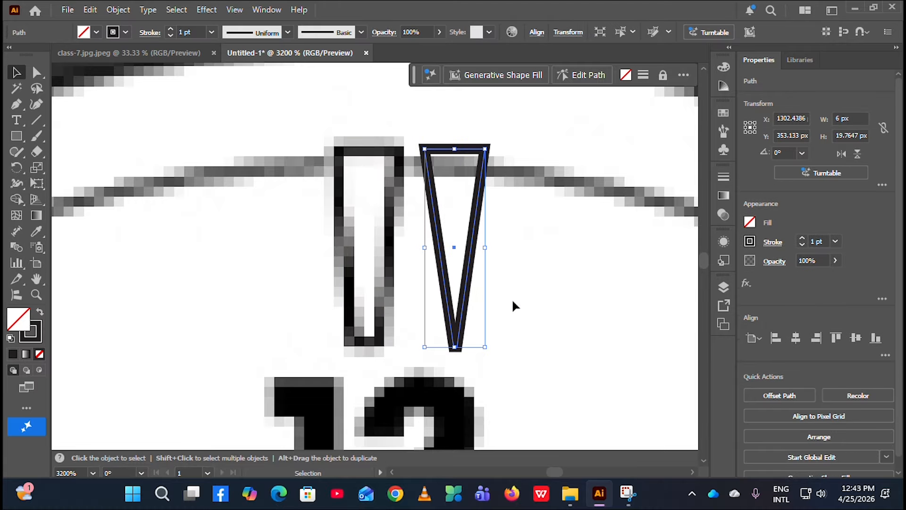
scroll(501, 336, "down", 1)
scroll(503, 339, "down", 5)
Step: Select the marker rectangle's lower-left corner point and nudge it 1 px inward
key("a")
left_click(477, 330)
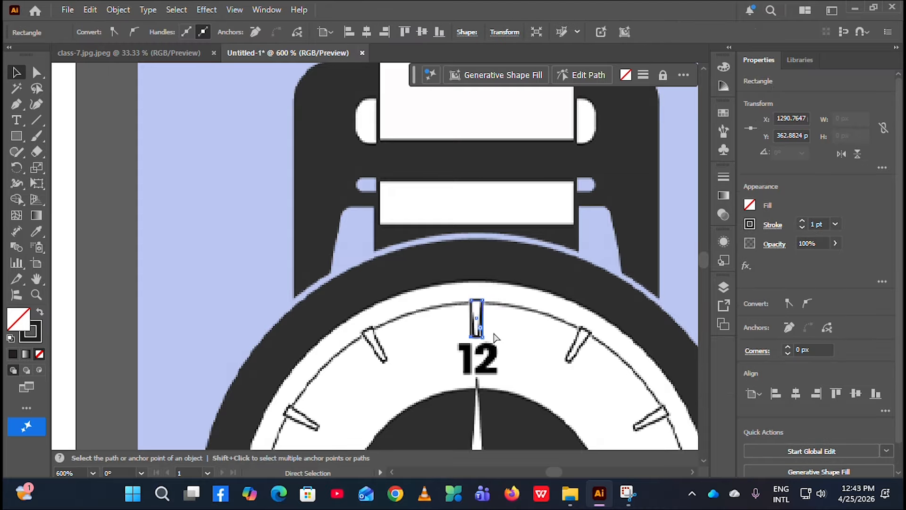
scroll(474, 347, "up", 3)
scroll(476, 347, "up", 3)
key("a")
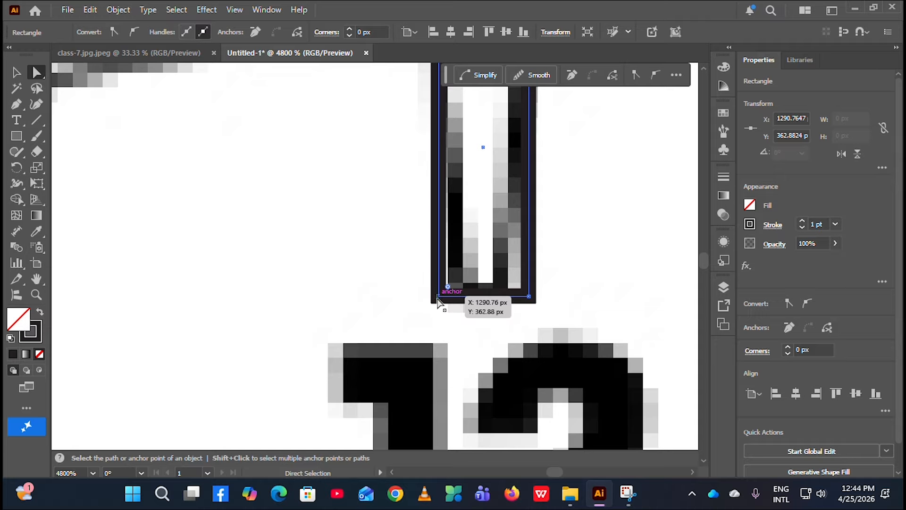
key("shift+Right")
key("ctrl+z")
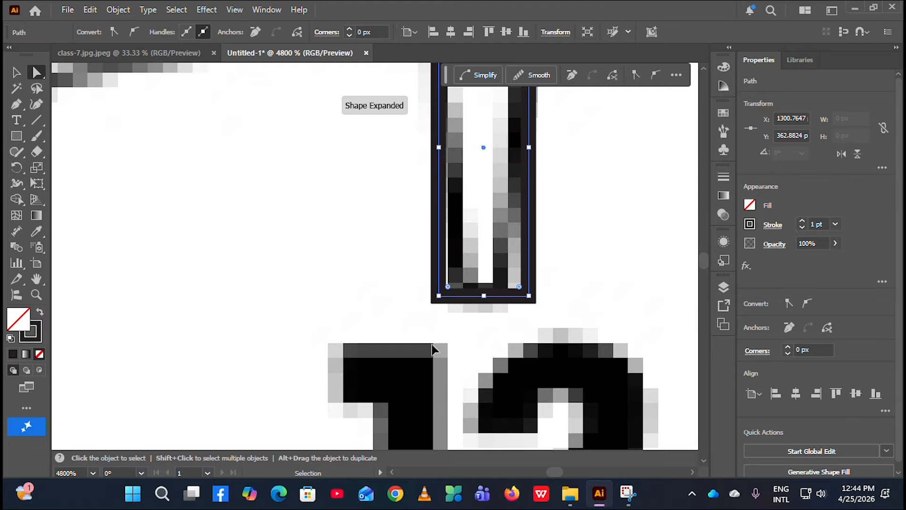
key("ctrl+z")
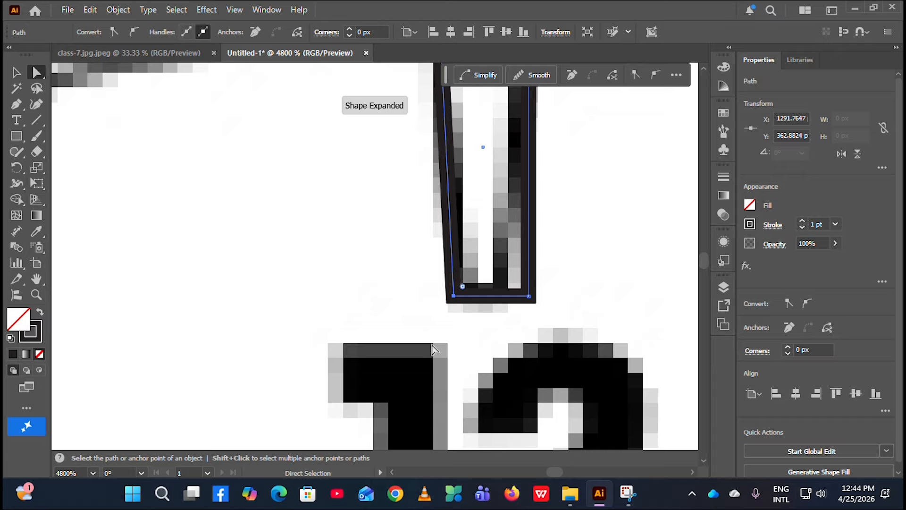
Step: Nudge the marker rectangle's lower-right corner point 1 px inward to complete the symmetrical taper
left_click(529, 298)
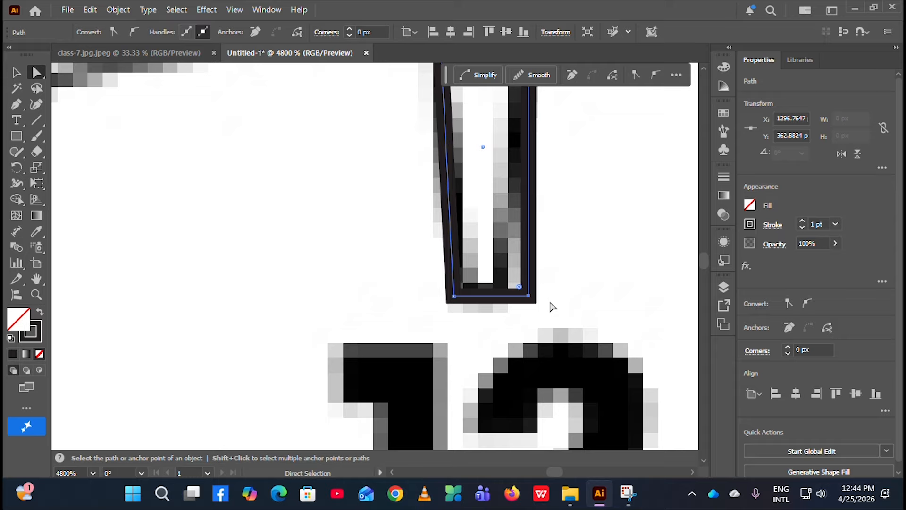
key("Left")
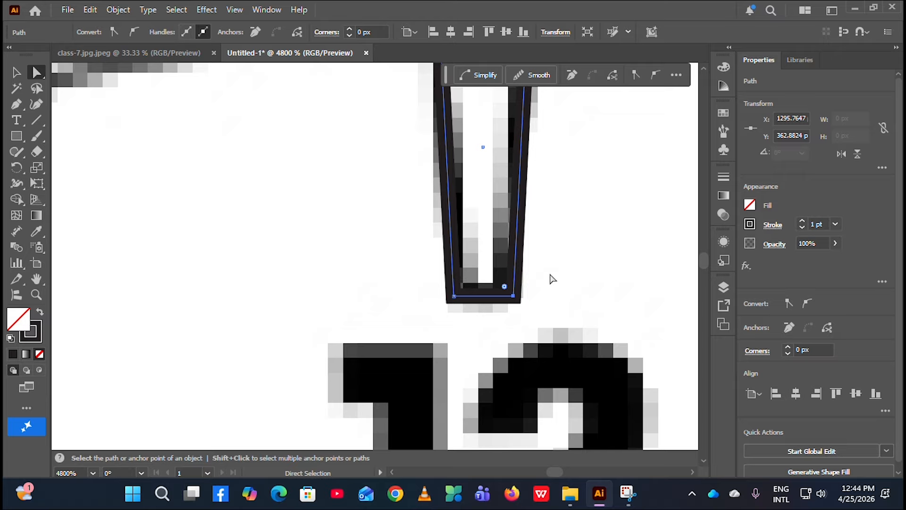
scroll(552, 265, "down", 4)
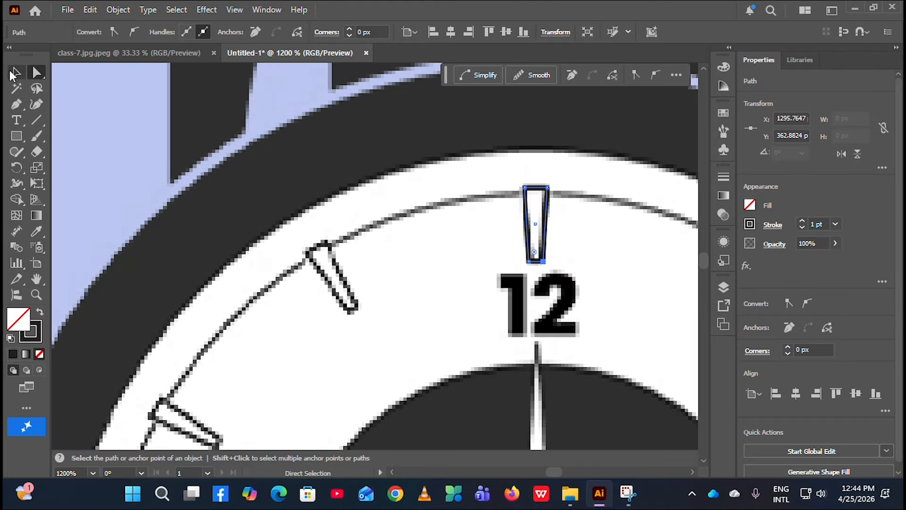
Step: Move the whole tapered marker off the reference to the 12 o'clock position of the drawn inner dial circle and deselect it
left_click(19, 75)
scroll(543, 264, "down", 3)
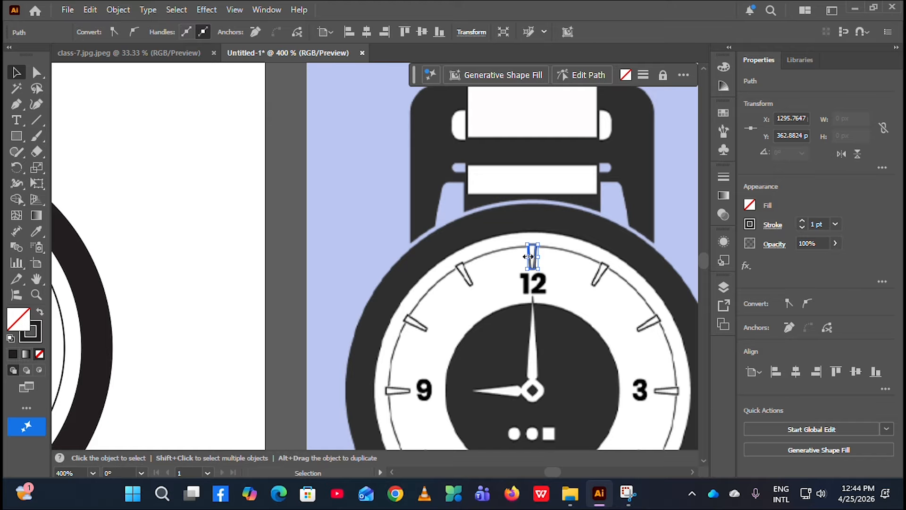
left_click_drag(535, 251, 162, 264)
scroll(229, 275, "left", 3)
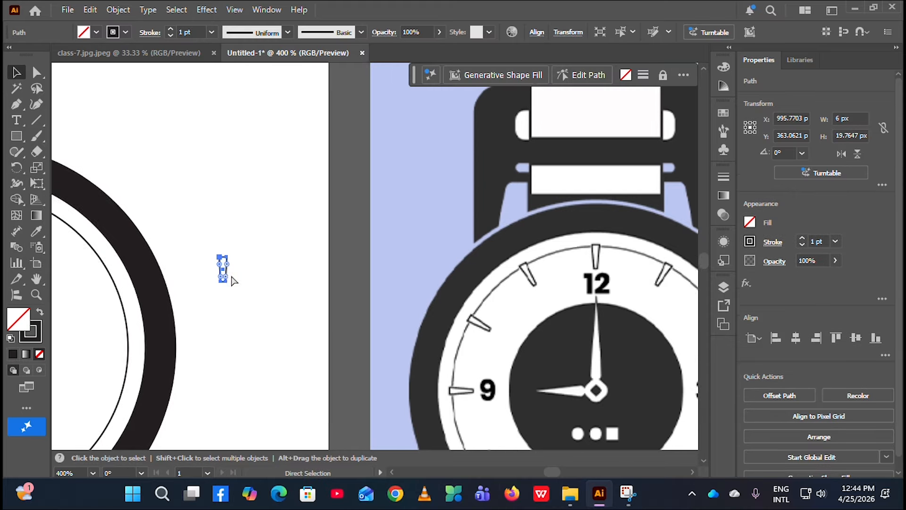
scroll(233, 280, "left", 8)
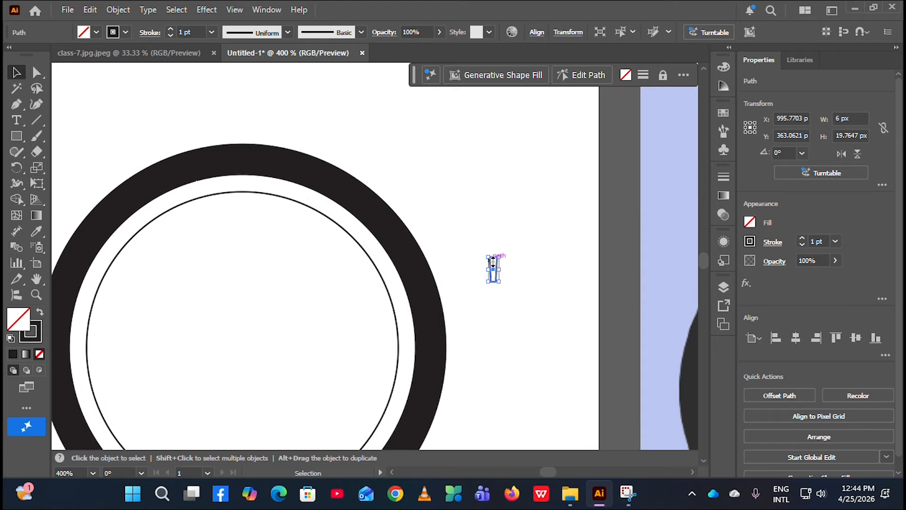
left_click_drag(492, 261, 240, 203)
scroll(240, 203, "down", 3)
left_click(355, 176)
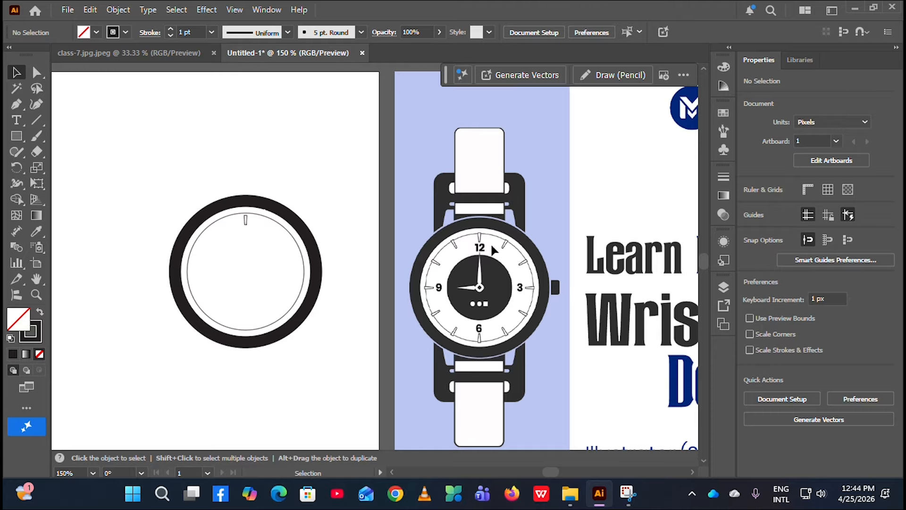
Step: Fine-tune the 12 o'clock marker's height so its upper end slightly overlaps the inner dial circle's line
scroll(236, 222, "up", 4)
left_click_drag(300, 227, 302, 208)
scroll(286, 274, "down", 3)
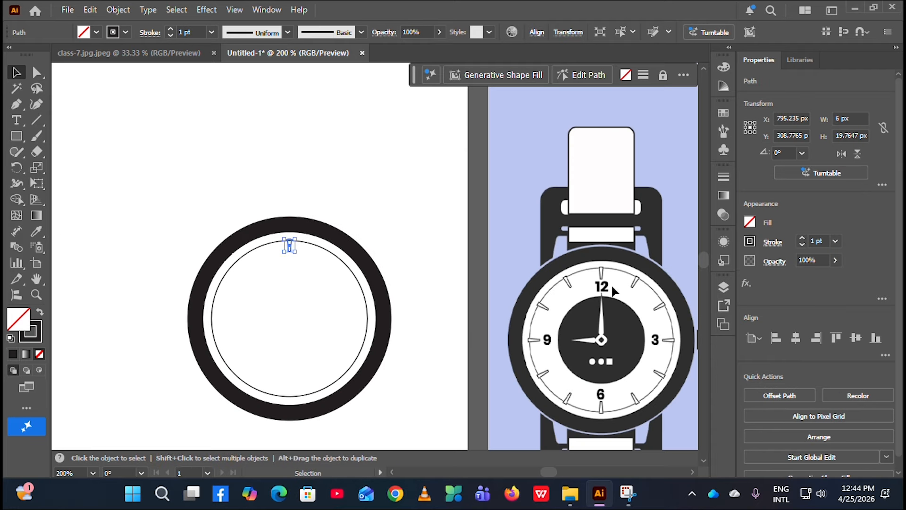
scroll(609, 269, "up", 5)
scroll(632, 279, "down", 2)
scroll(633, 279, "down", 4)
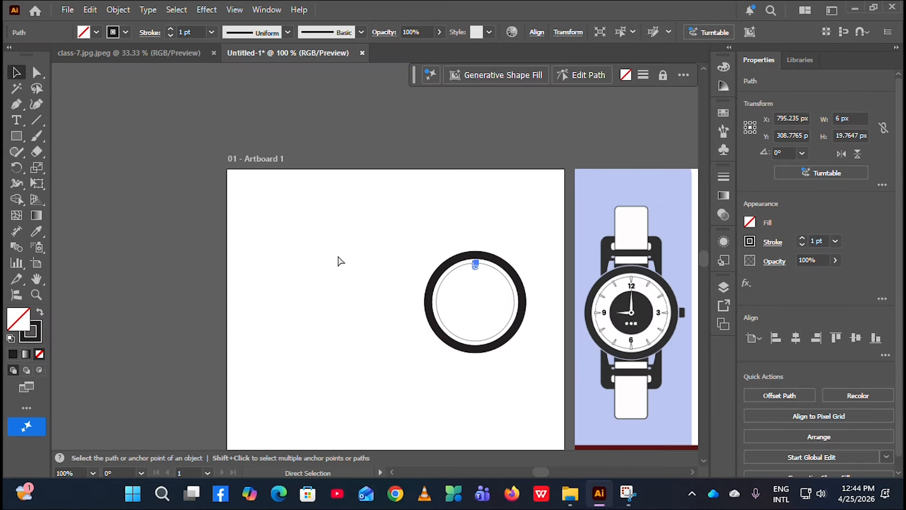
scroll(487, 283, "up", 4)
scroll(443, 251, "up", 2)
scroll(471, 195, "up", 2)
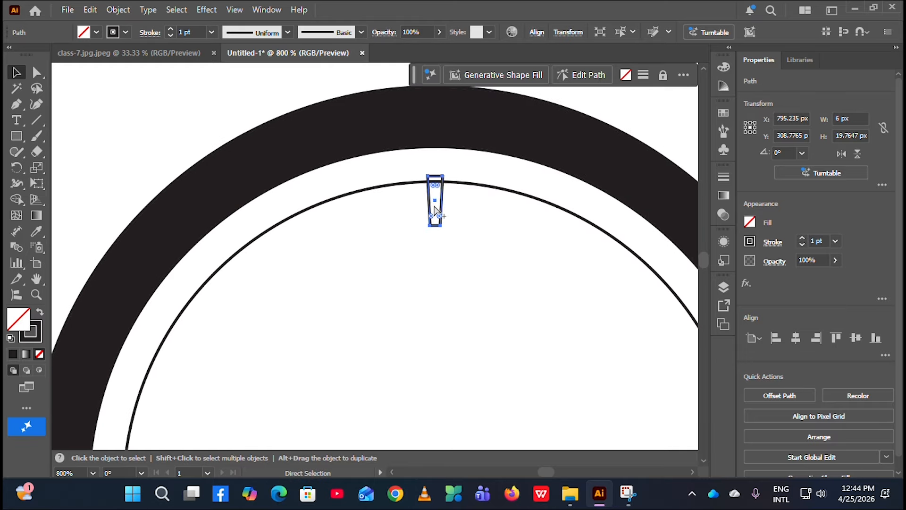
left_click_drag(446, 188, 453, 195)
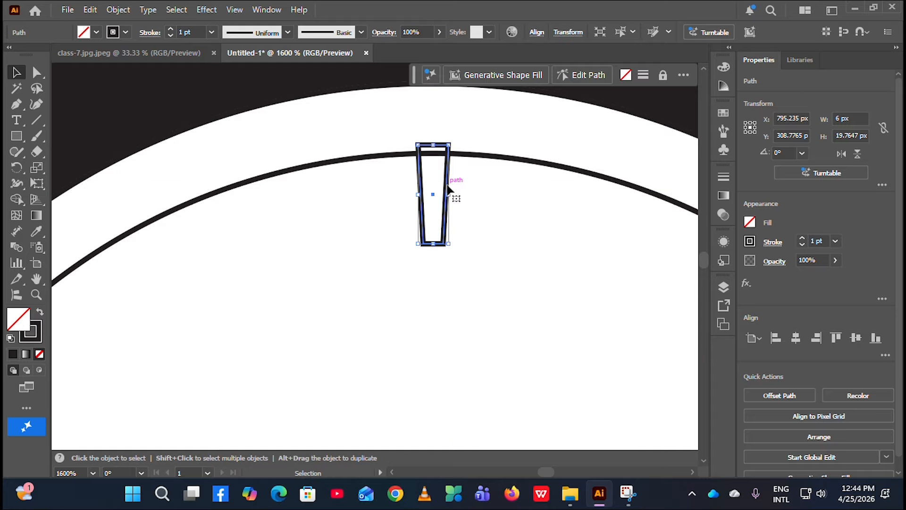
scroll(402, 276, "down", 5)
key("v")
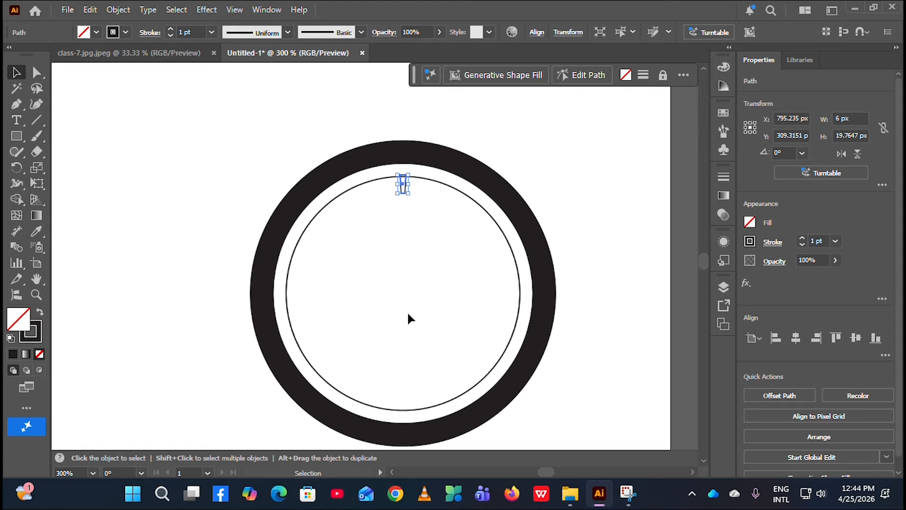
Step: Select the inner dial circle, show the rulers, and place a horizontal guide through the circle's centre
left_click(403, 296)
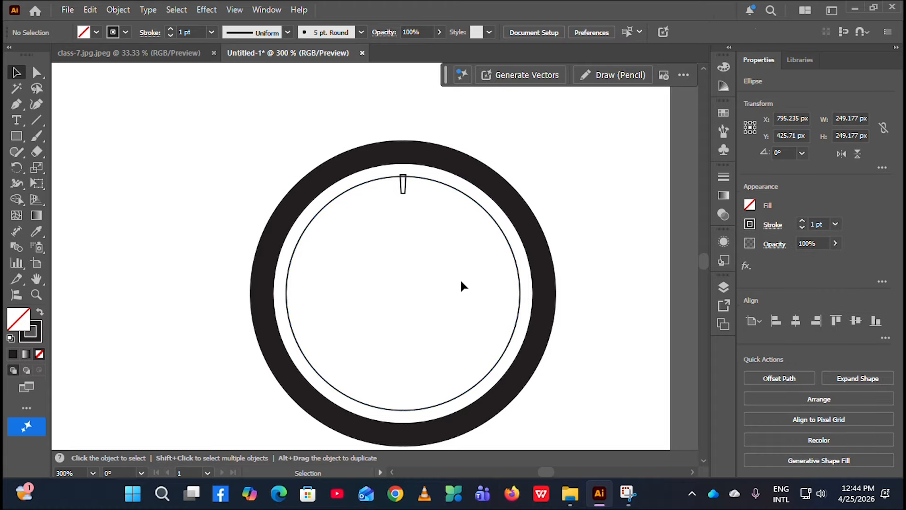
left_click(513, 254)
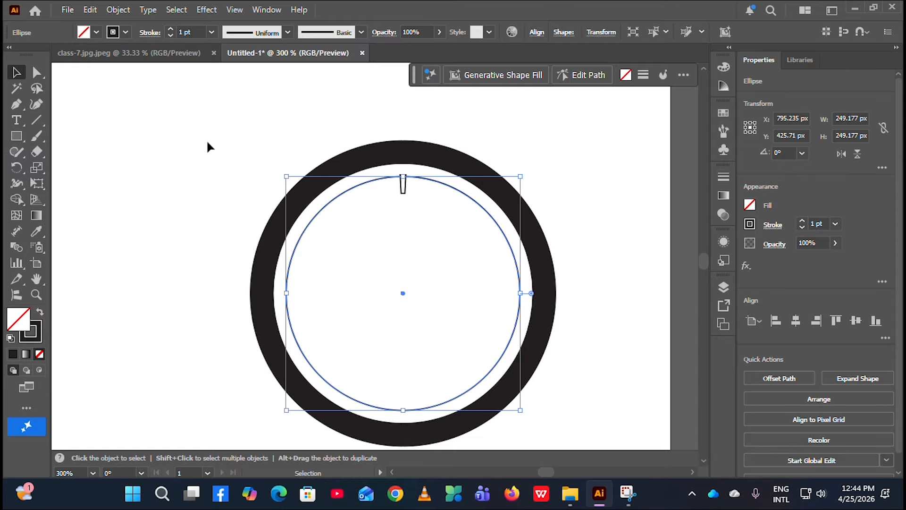
key("a")
key("ctrl+r")
key("v")
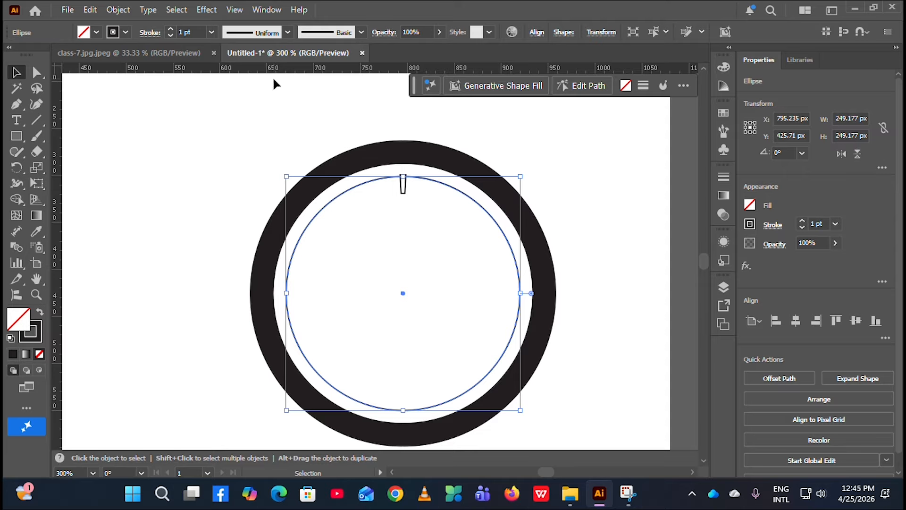
left_click_drag(251, 71, 216, 292)
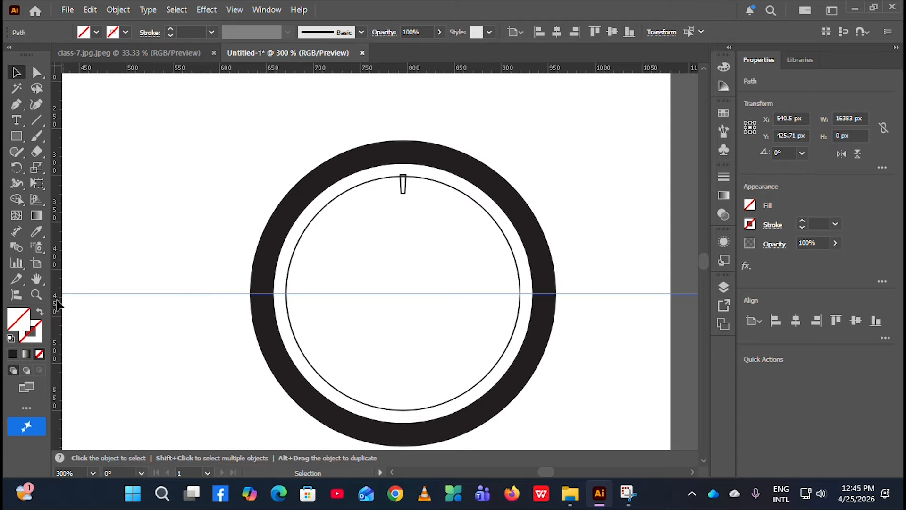
Step: Add a vertical guide and align it with the inner dial circle's centre at X 795.235 px
left_click_drag(55, 306, 404, 335)
scroll(432, 295, "up", 4)
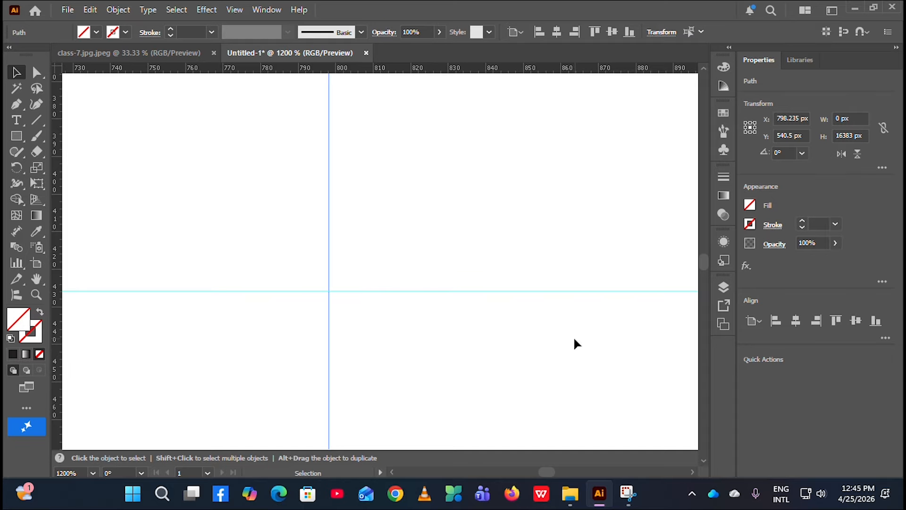
scroll(576, 333, "down", 3)
left_click(577, 376)
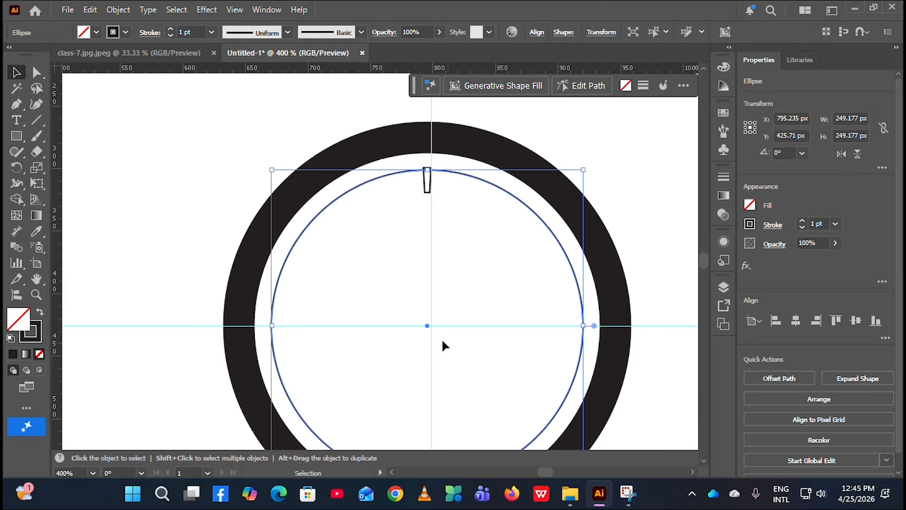
scroll(428, 330, "up", 3)
left_click(463, 342)
left_click_drag(437, 333, 427, 333)
scroll(458, 337, "down", 2)
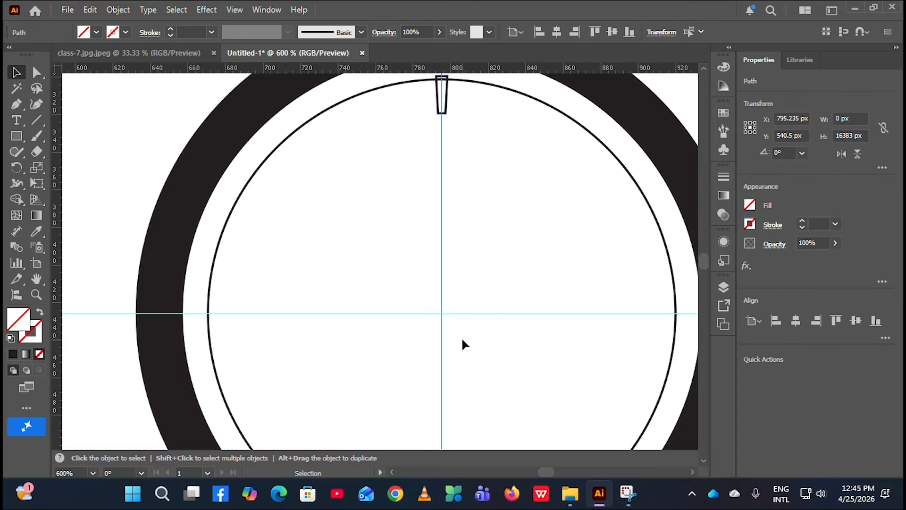
Step: Select both guides with the inner dial circle to check whether they cross at its centre, and deselect them
scroll(465, 342, "down", 1)
left_click(470, 318)
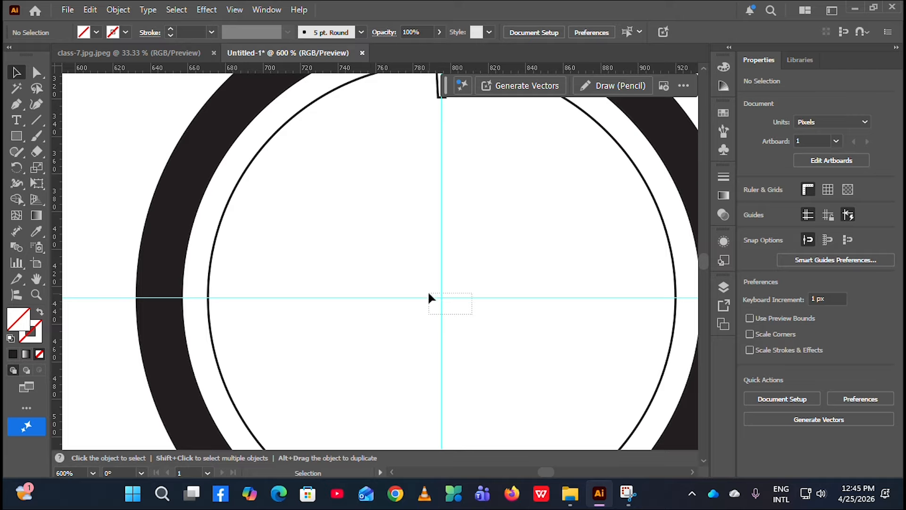
left_click_drag(415, 282, 415, 281)
left_click(474, 321)
left_click_drag(472, 319, 416, 289)
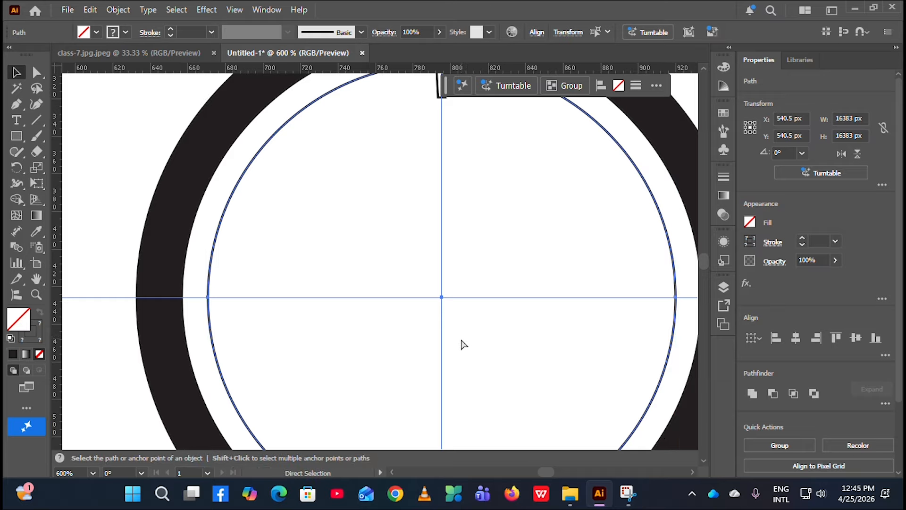
left_click(460, 345)
scroll(424, 332, "up", 1)
scroll(415, 326, "up", 2)
scroll(391, 301, "down", 2)
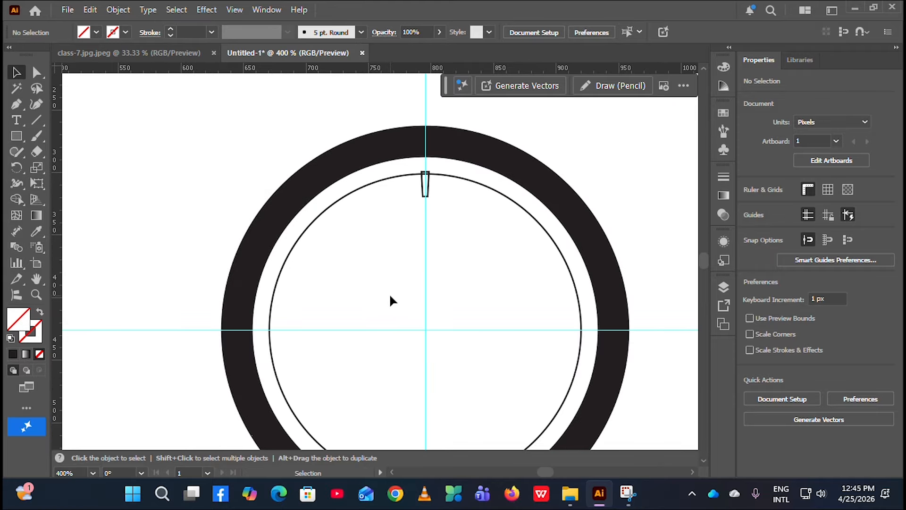
scroll(390, 325, "down", 2)
scroll(415, 340, "right", 1)
scroll(448, 324, "up", 2)
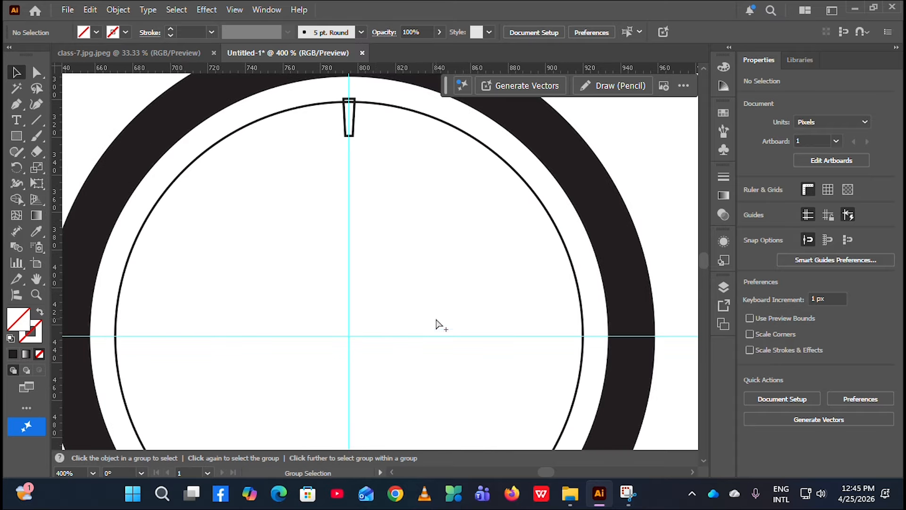
Step: Create a copy of the 12 o'clock marker rotated 30° around the intersection of the two guides
left_click(355, 124)
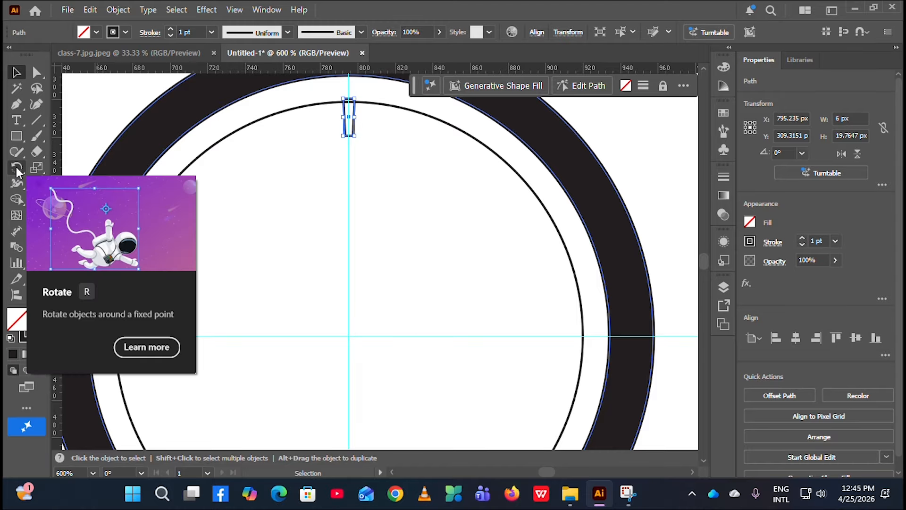
left_click(16, 169)
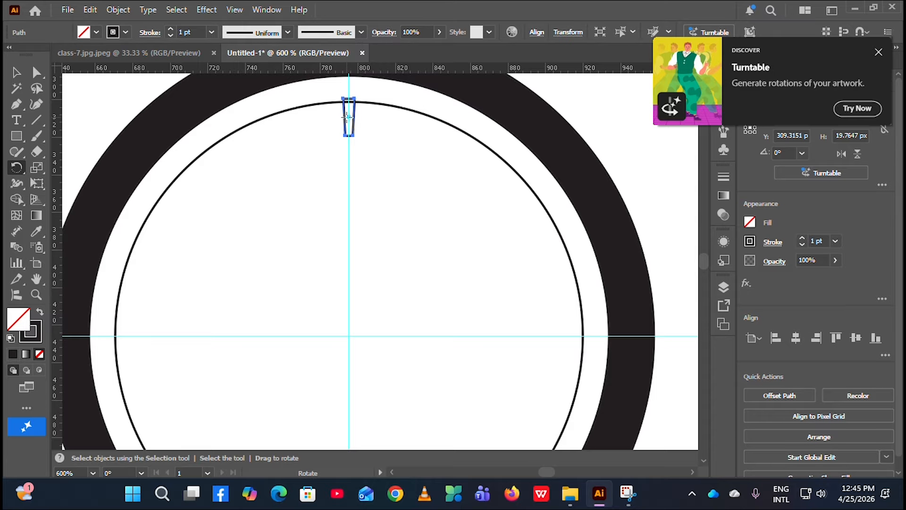
scroll(349, 115, "up", 6)
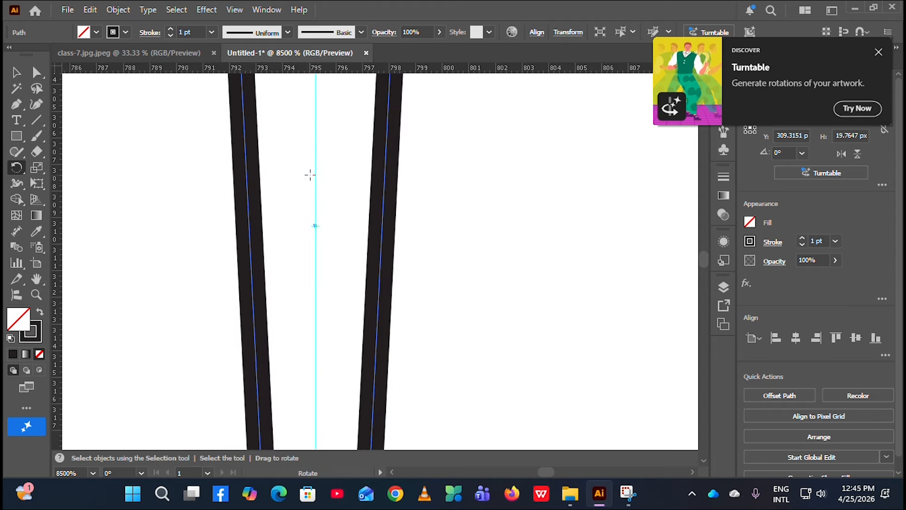
scroll(314, 224, "down", 6)
scroll(314, 275, "down", 3)
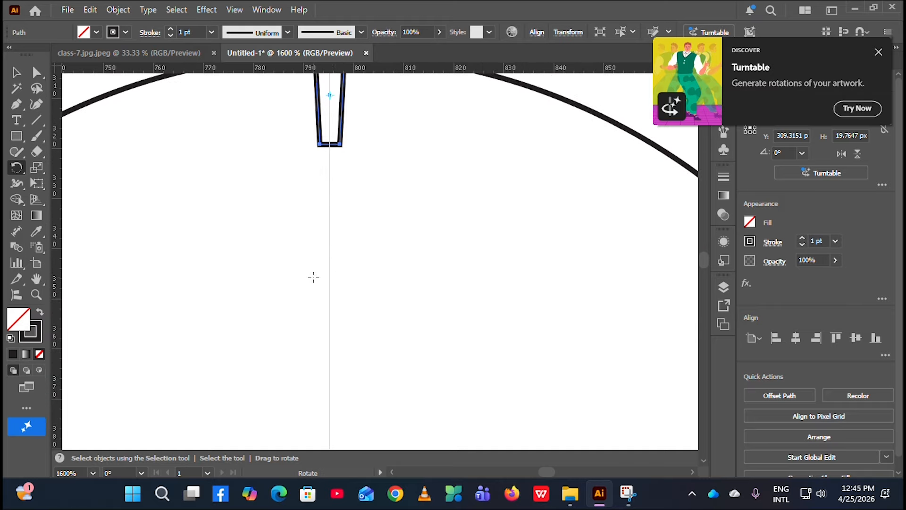
scroll(354, 306, "down", 3)
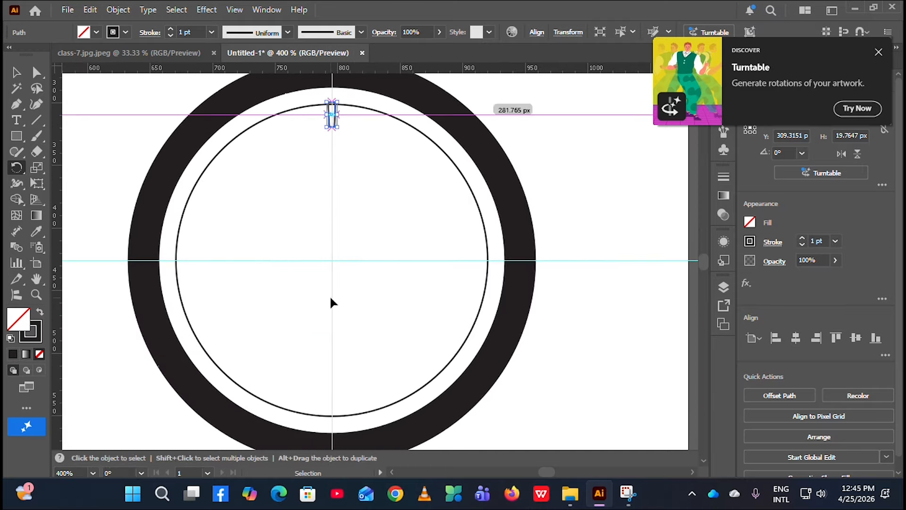
scroll(330, 302, "up", 4)
scroll(337, 160, "up", 1)
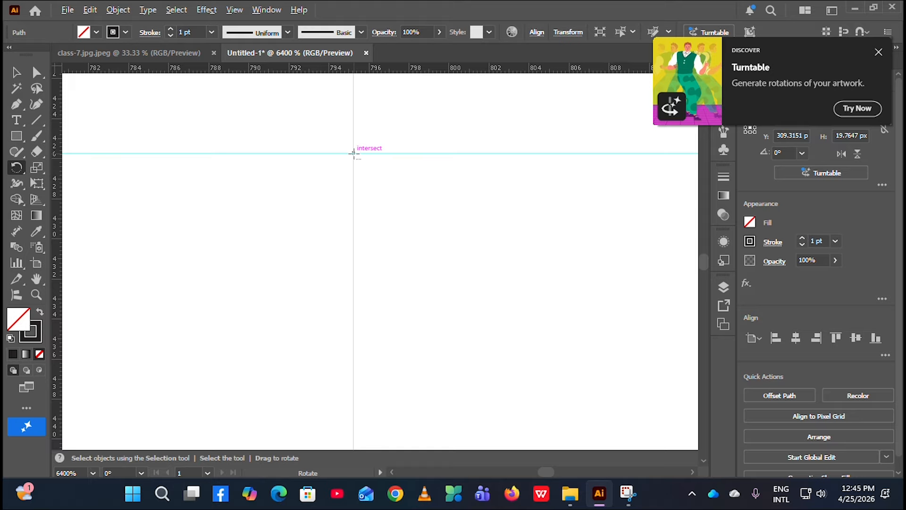
left_click(354, 154, "alt")
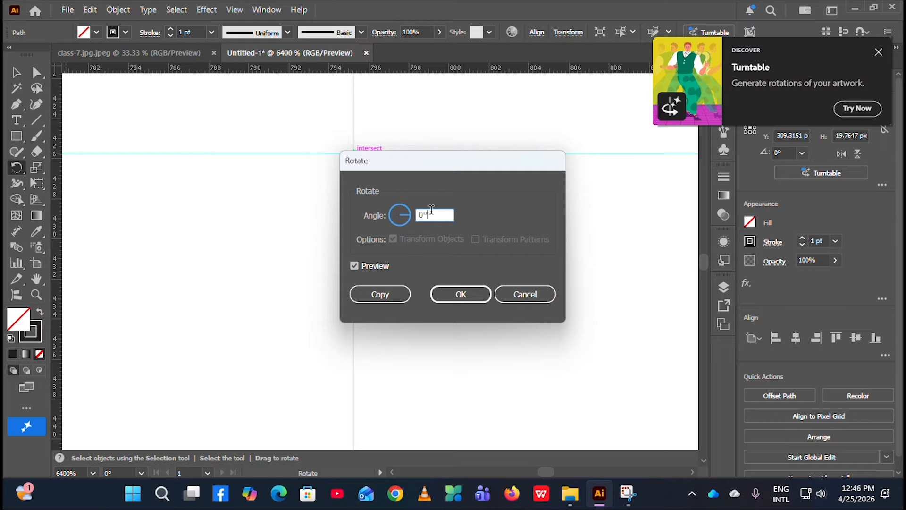
type("36")
left_click(380, 294)
Step: Examine the rotated marker copy's position on the inner dial circle relative to the 12 o'clock marker
key("ctrl+minus")
key("ctrl+minus")
key("ctrl+minus")
key("ctrl+minus")
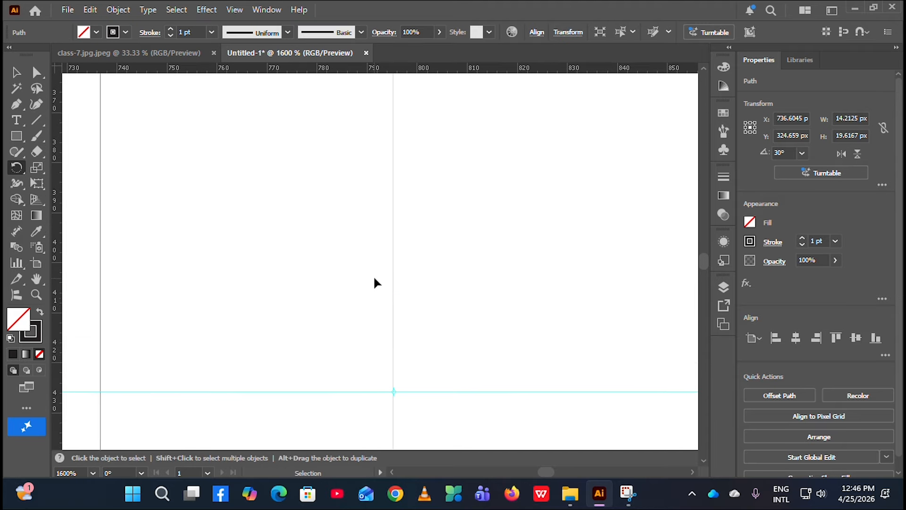
scroll(375, 278, "down", 5)
scroll(319, 203, "up", 2)
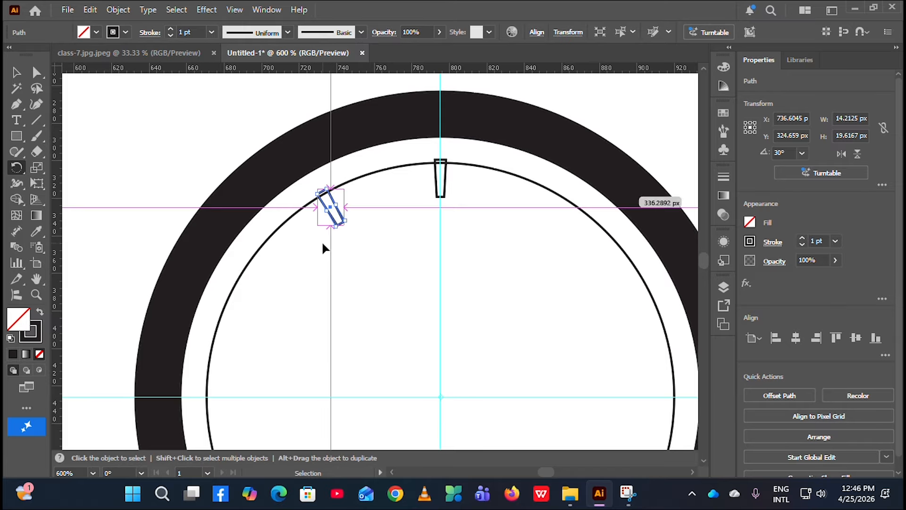
scroll(323, 245, "up", 1)
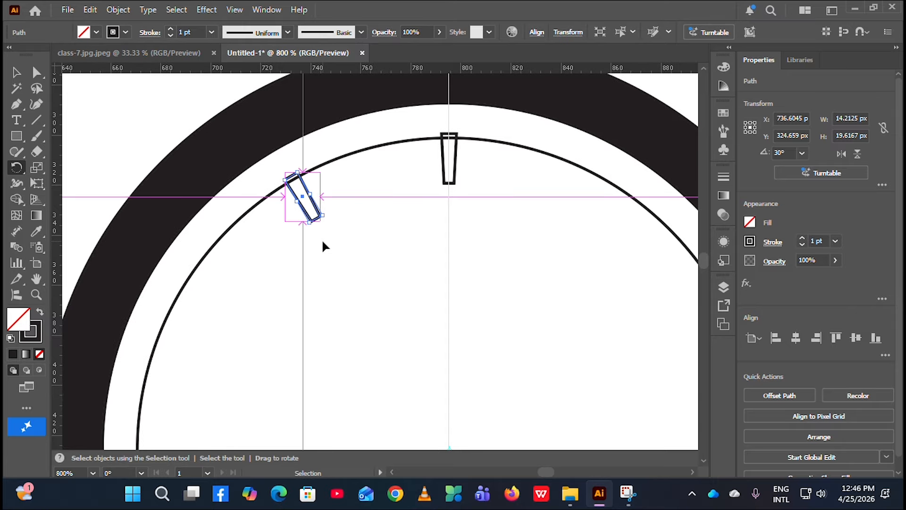
scroll(342, 245, "down", 3)
scroll(349, 238, "up", 2)
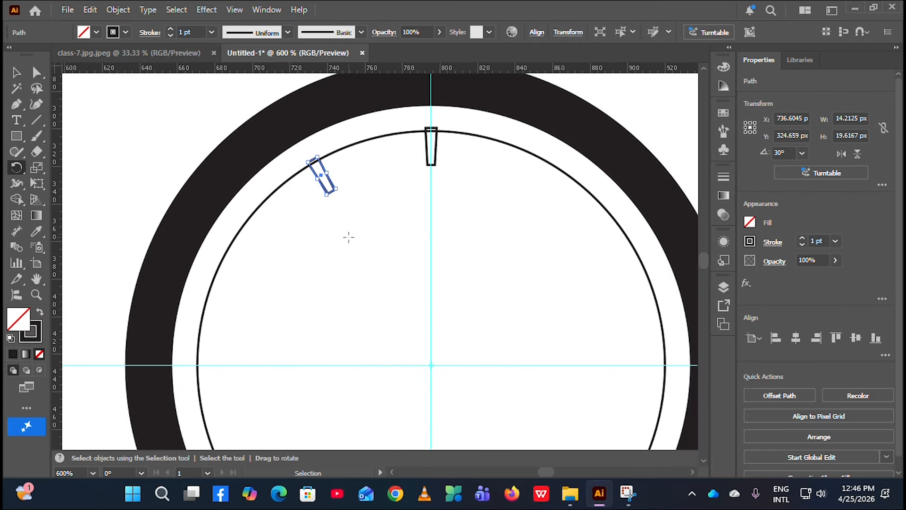
scroll(349, 237, "down", 1)
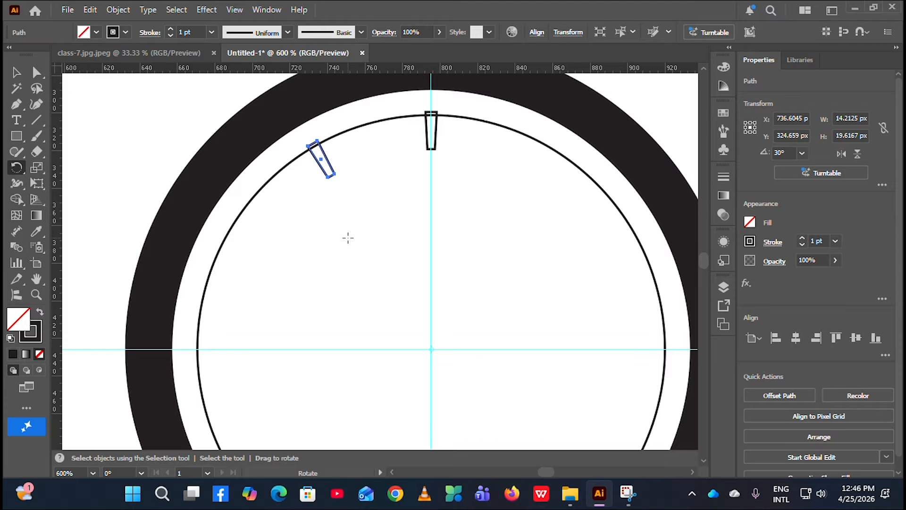
Step: Repeat the 30° rotated copy ten more times to complete the ring of twelve hour markers, and deselect
key("ctrl")
scroll(347, 239, "down", 2)
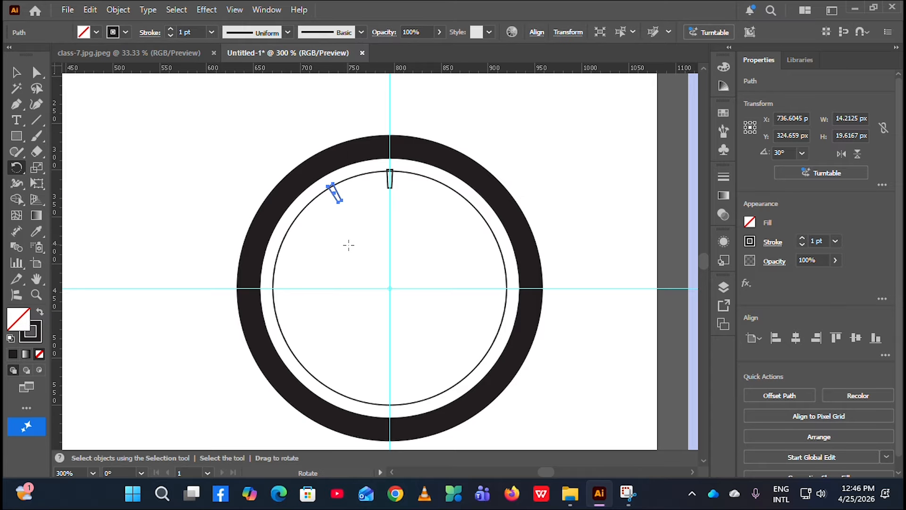
scroll(354, 264, "up", 1)
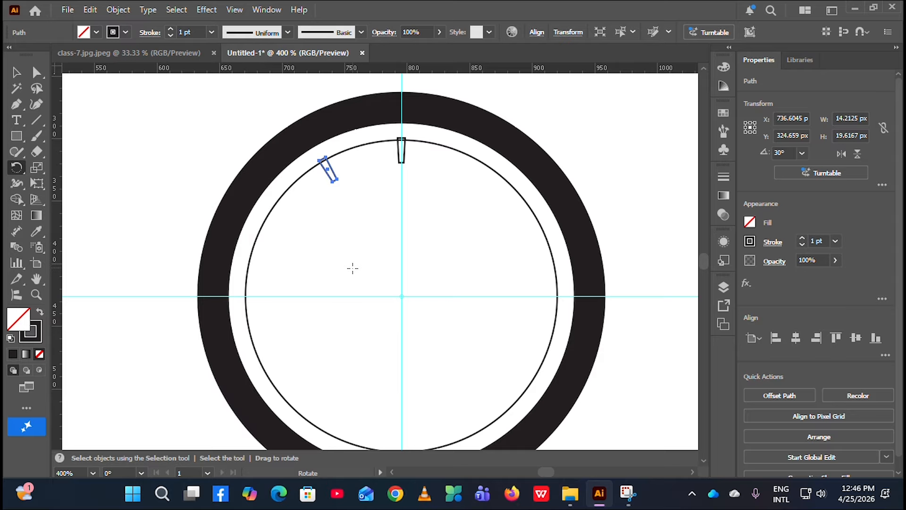
key("ctrl+d")
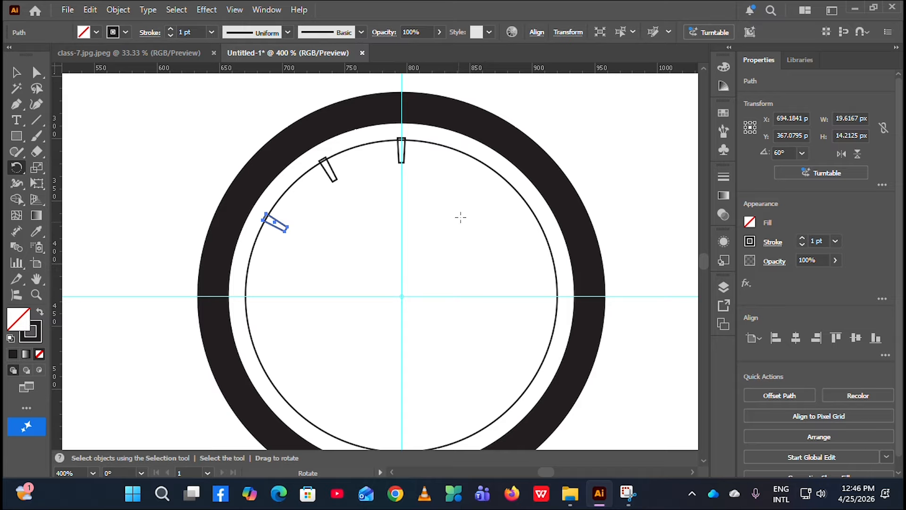
key("ctrl+d")
key("ctrl+d")
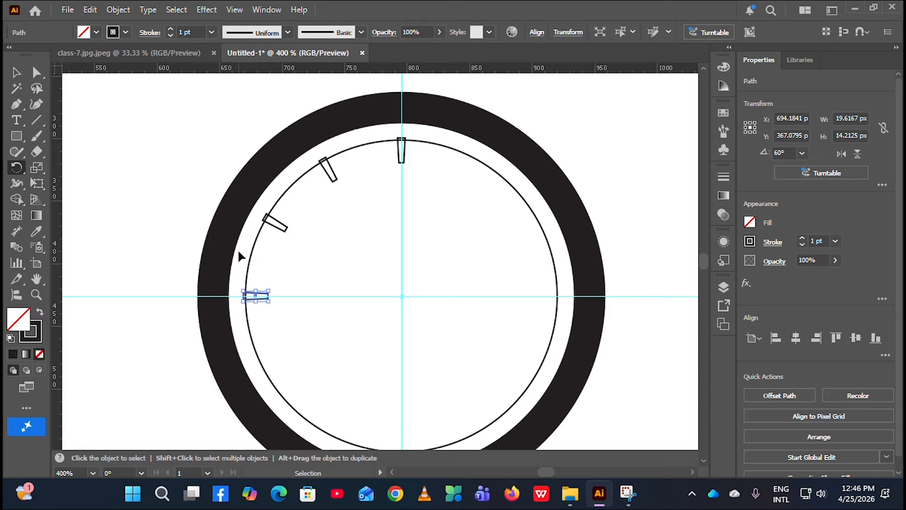
key("ctrl+d")
key("ctrl+d")
key("ctrl+d")
key("ctrl+d")
key("ctrl+d")
key("ctrl+d")
key("ctrl+d")
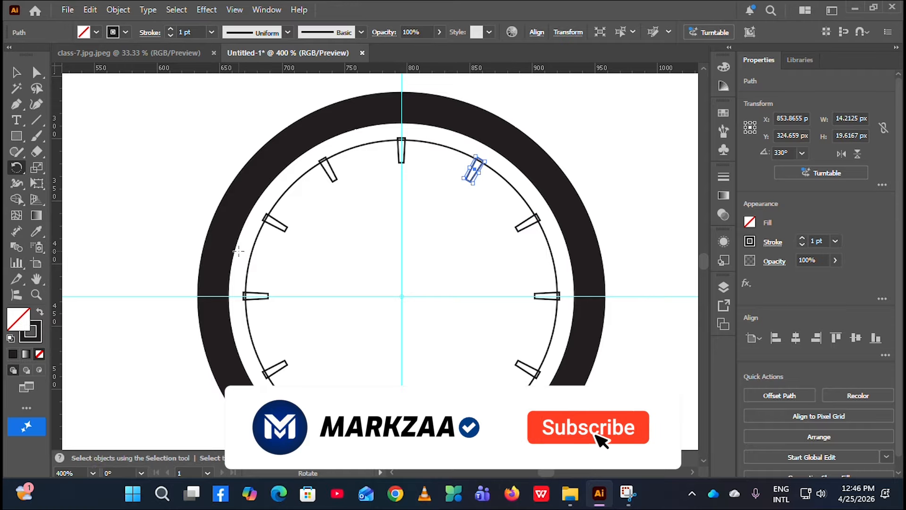
left_click(15, 72)
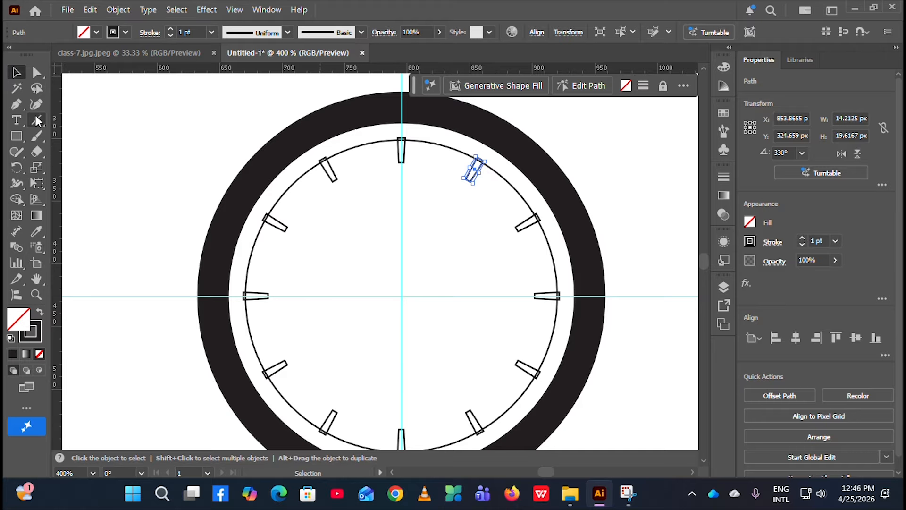
left_click(125, 149)
Step: Examine the finished ring of hour markers and compare it with the reference watch's dial, hands and centre hub
scroll(272, 222, "down", 3)
scroll(273, 221, "down", 2)
scroll(274, 221, "right", 1)
scroll(283, 216, "up", 3)
scroll(280, 213, "up", 2)
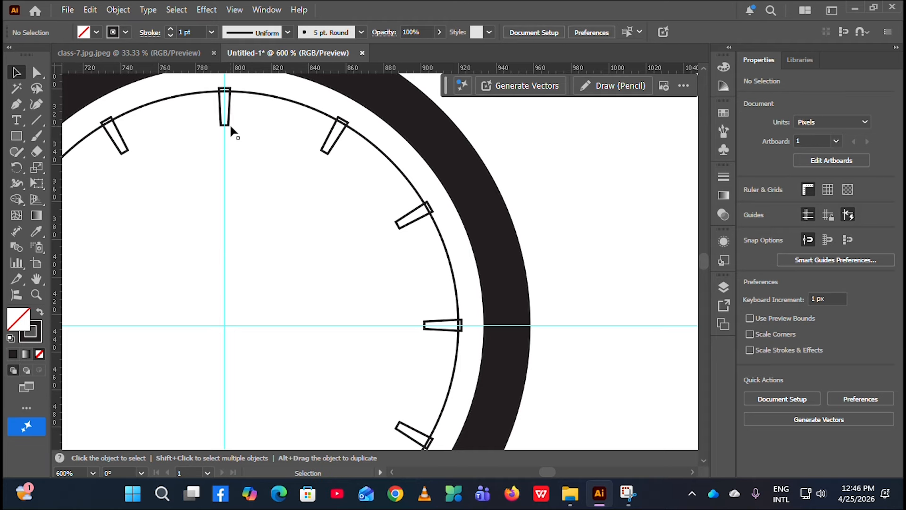
scroll(234, 210, "down", 3)
scroll(228, 226, "right", 3)
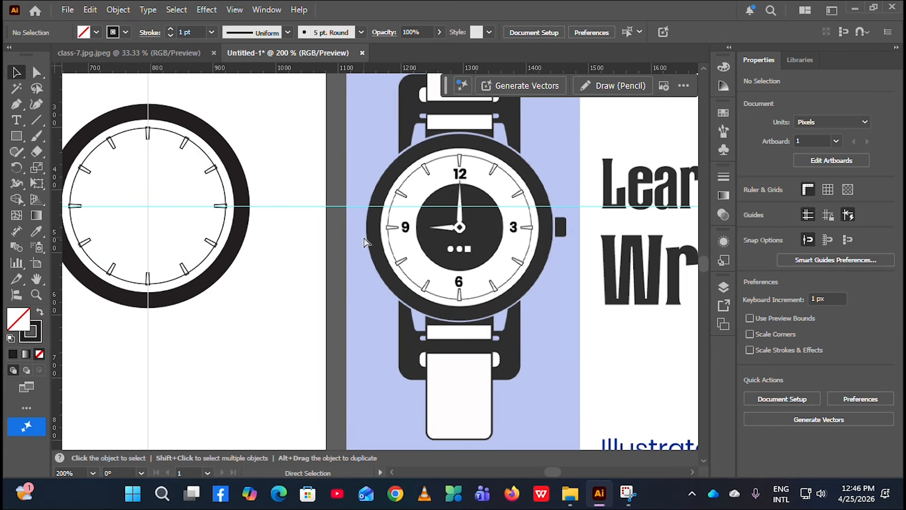
scroll(467, 208, "up", 1)
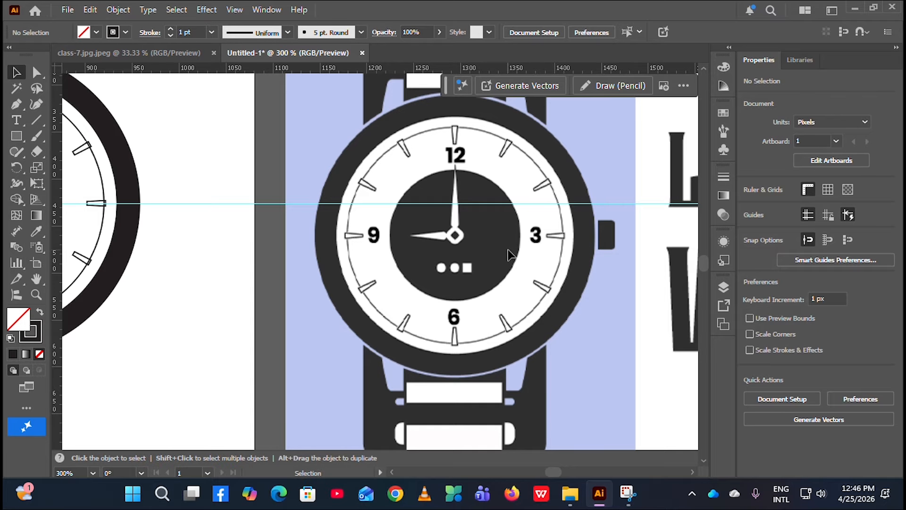
scroll(483, 260, "down", 2)
scroll(489, 252, "up", 3)
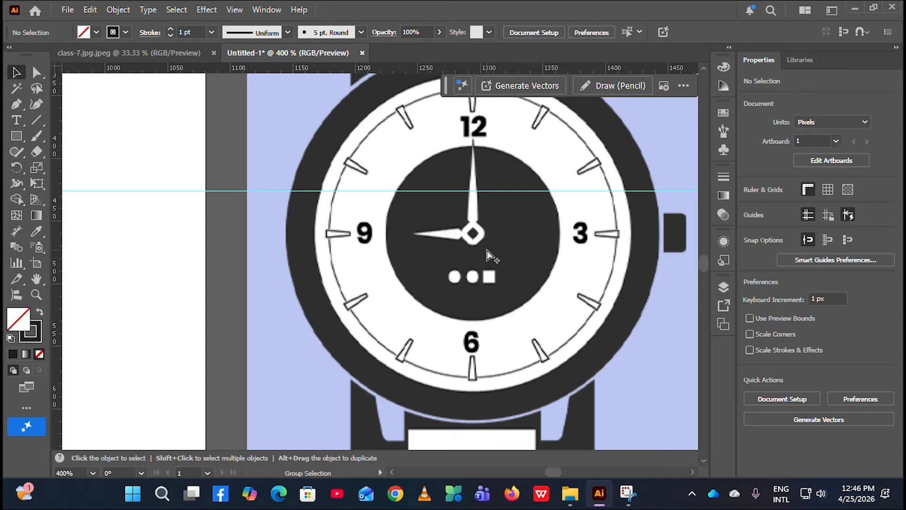
scroll(487, 250, "up", 3)
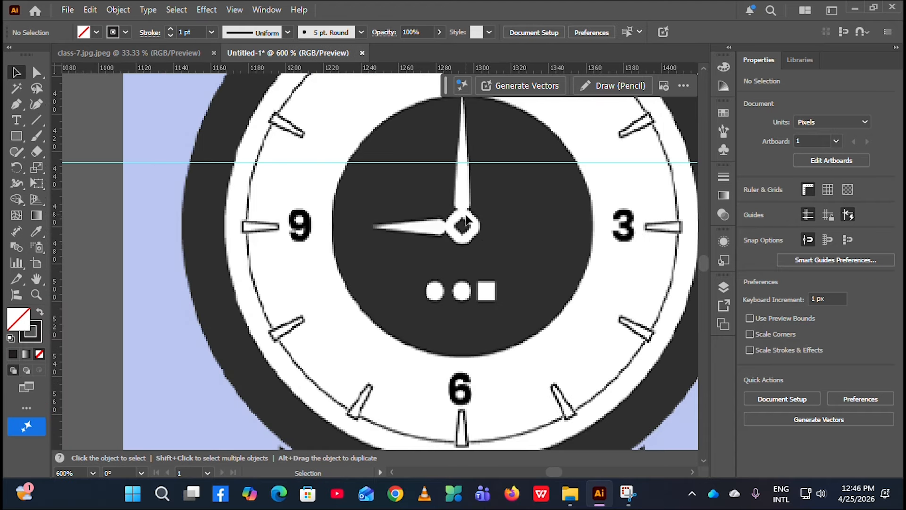
scroll(491, 215, "down", 3)
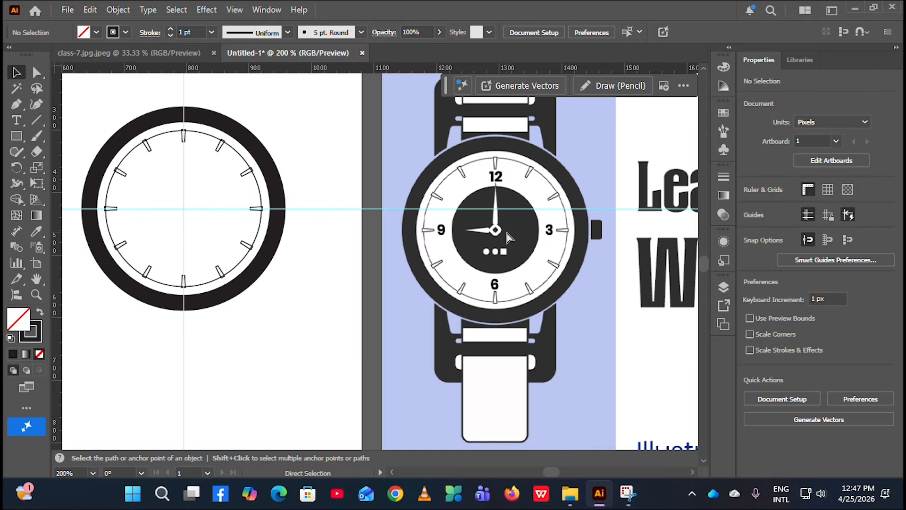
scroll(448, 233, "up", 4)
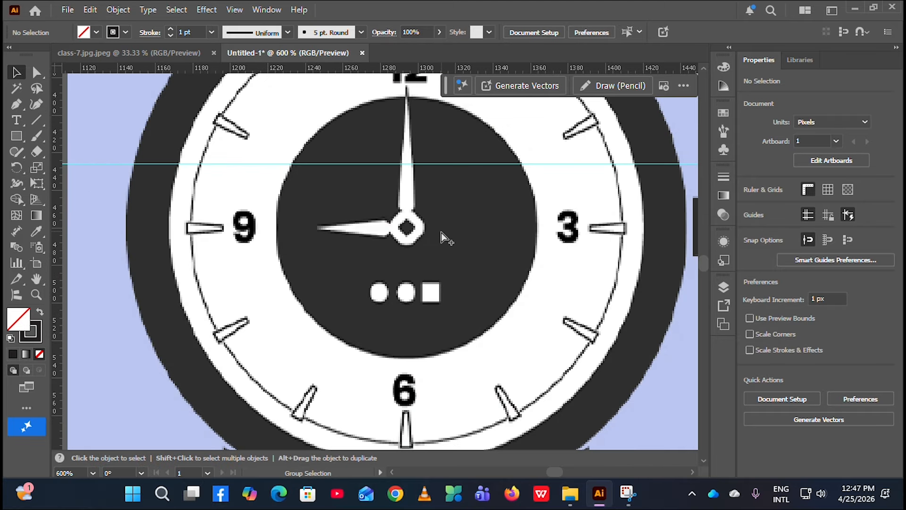
scroll(445, 238, "down", 1)
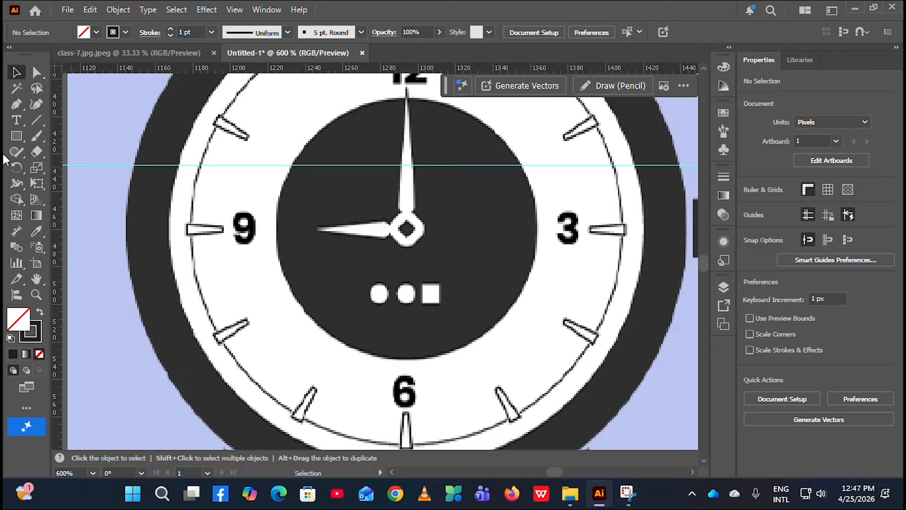
Step: Draw a diamond-oriented square with sides of about 26 px over the reference hands' hub and round all its corners
left_click(17, 137)
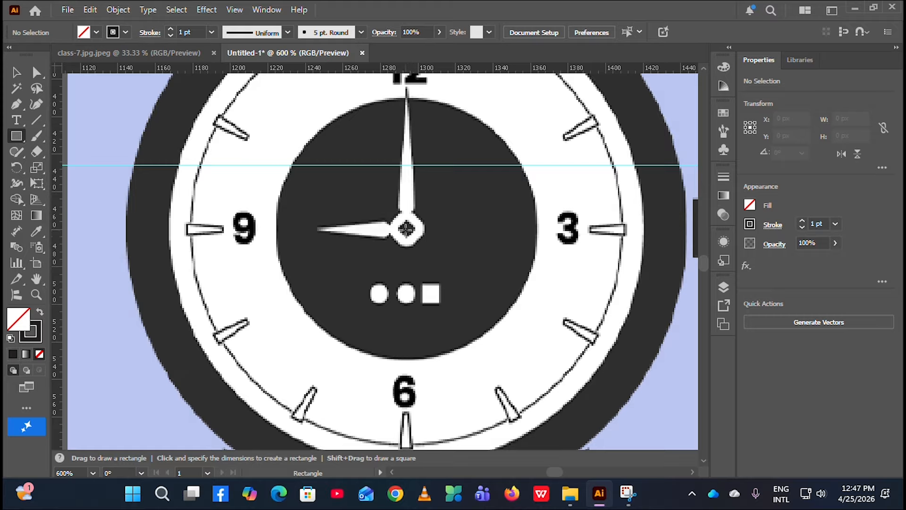
mouse_move(406, 228)
left_mouse_down()
mouse_move(421, 245)
mouse_move(411, 254)
left_mouse_up()
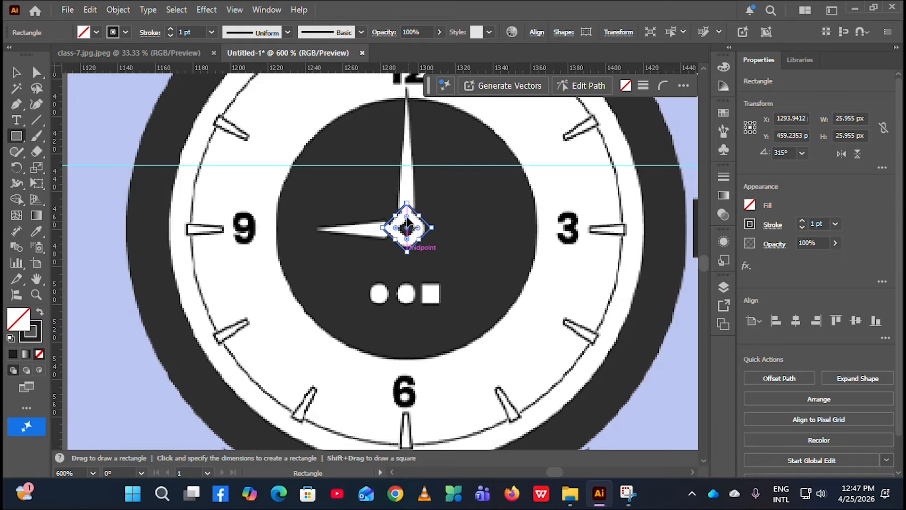
scroll(407, 221, "up", 5)
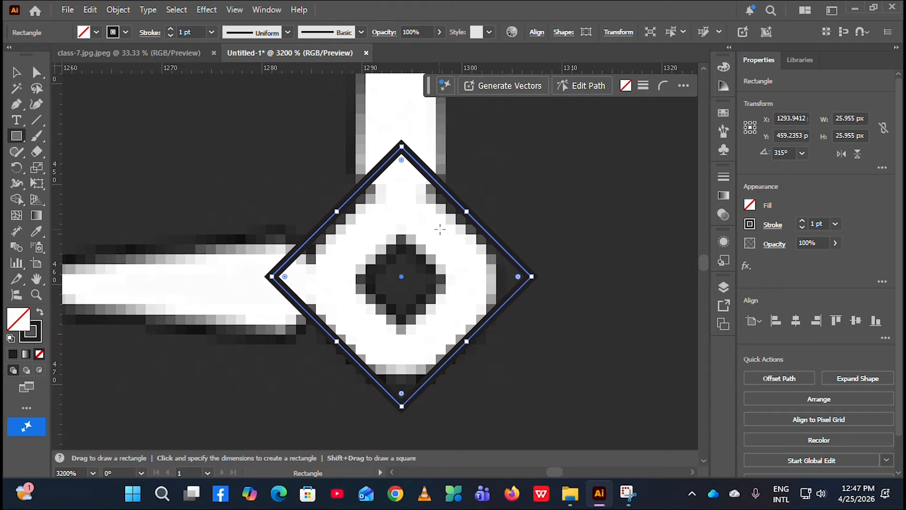
scroll(396, 176, "down", 2)
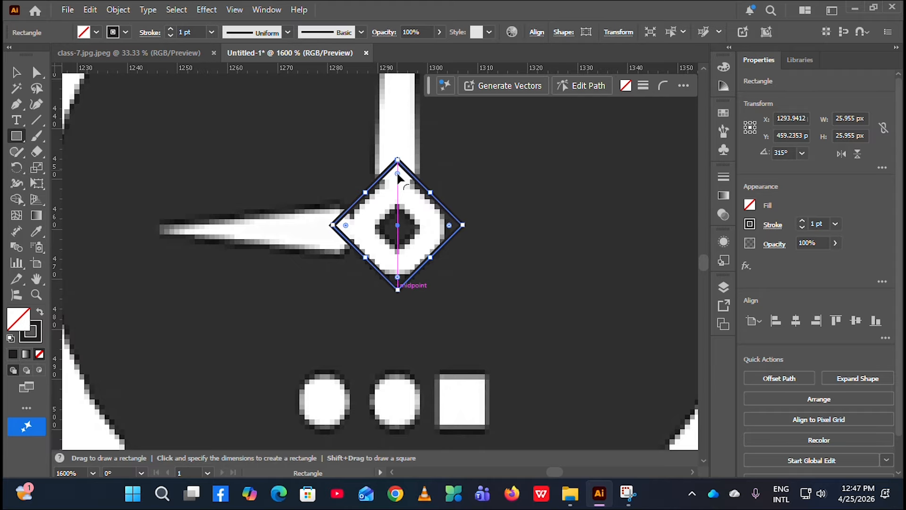
left_click_drag(397, 179, 398, 213)
key("v")
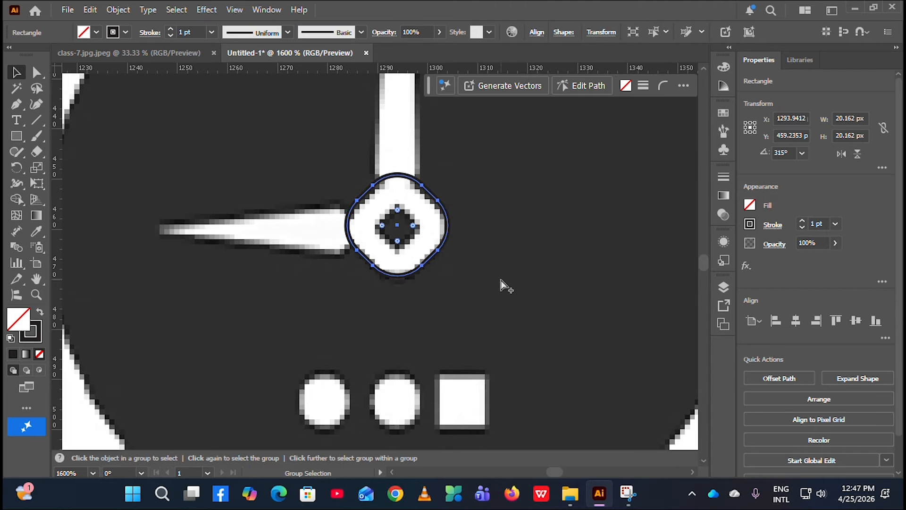
scroll(502, 280, "down", 3)
left_click(533, 287)
Step: Draw a diamond-oriented square with sides of about 9.5 px at the hub's centre and swap its stroke colour into the fill
scroll(445, 280, "up", 1)
scroll(444, 280, "up", 2)
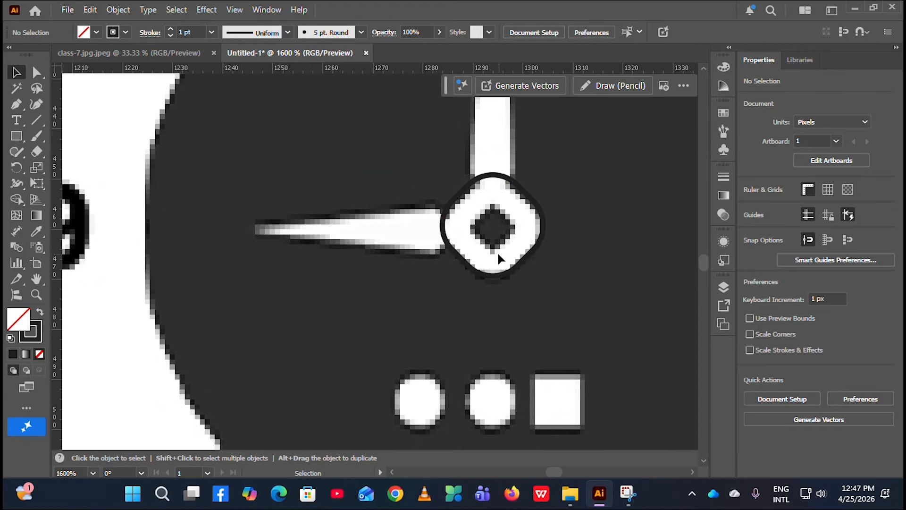
scroll(502, 222, "down", 3)
scroll(499, 229, "up", 2)
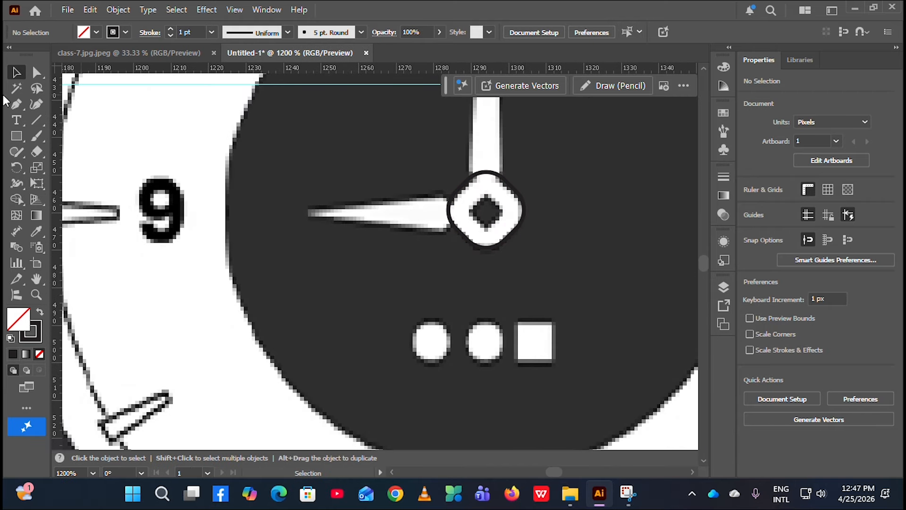
left_click(23, 135)
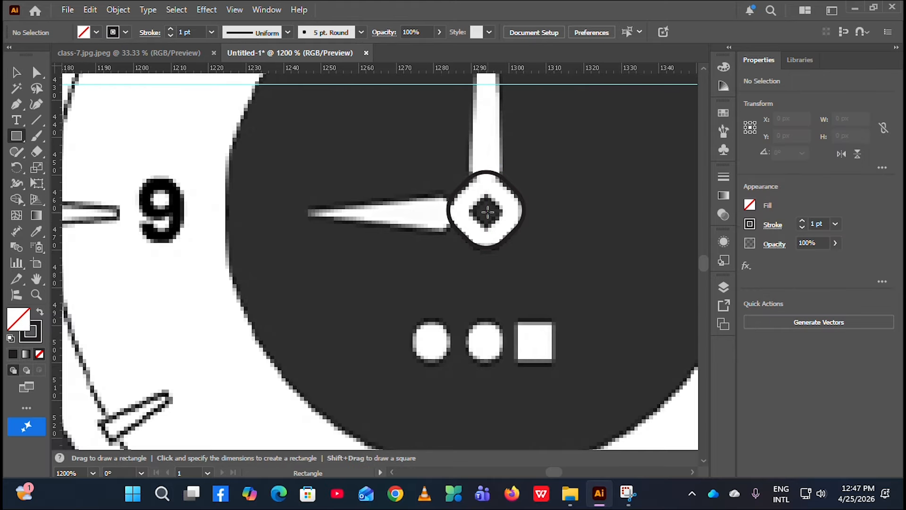
mouse_move(486, 210)
left_mouse_down()
mouse_move(493, 223)
mouse_move(478, 242)
left_mouse_up()
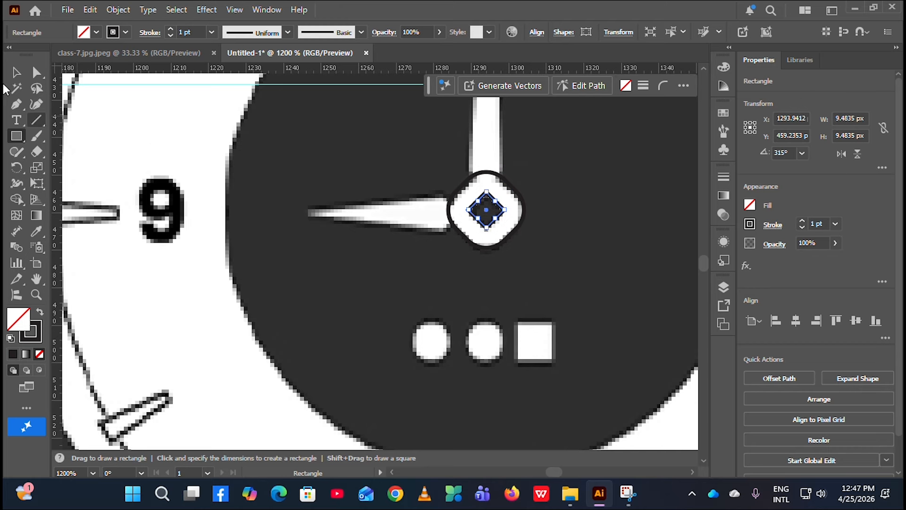
left_click(39, 312)
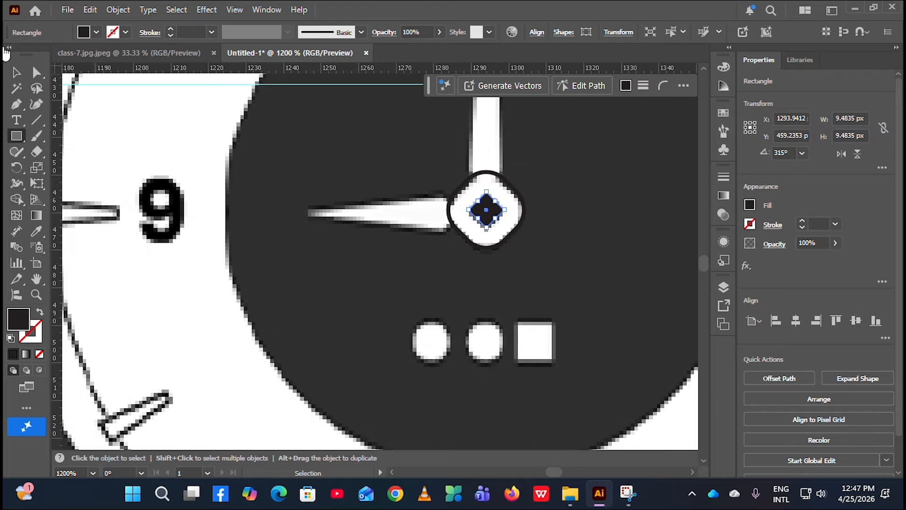
left_click(16, 72)
left_click(208, 281)
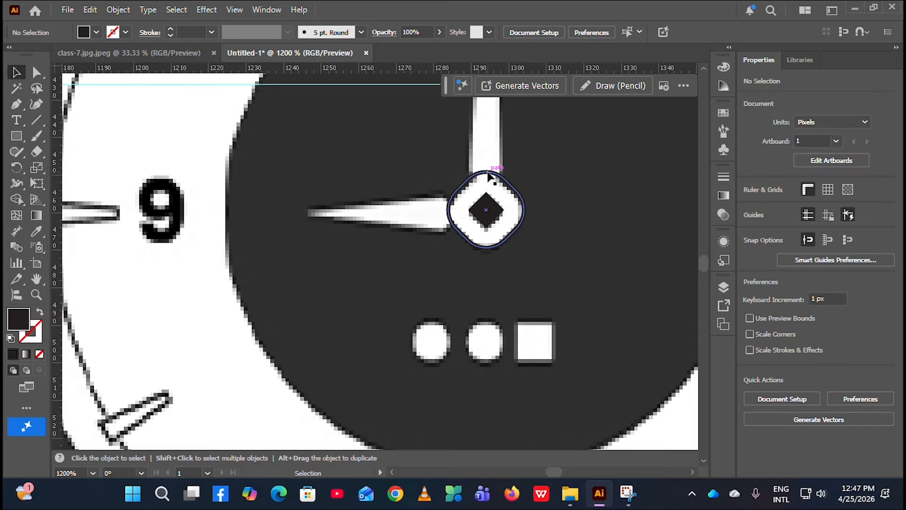
Step: Fill the rounded hub shape with white and deselect it
left_click(489, 177)
left_click(97, 32)
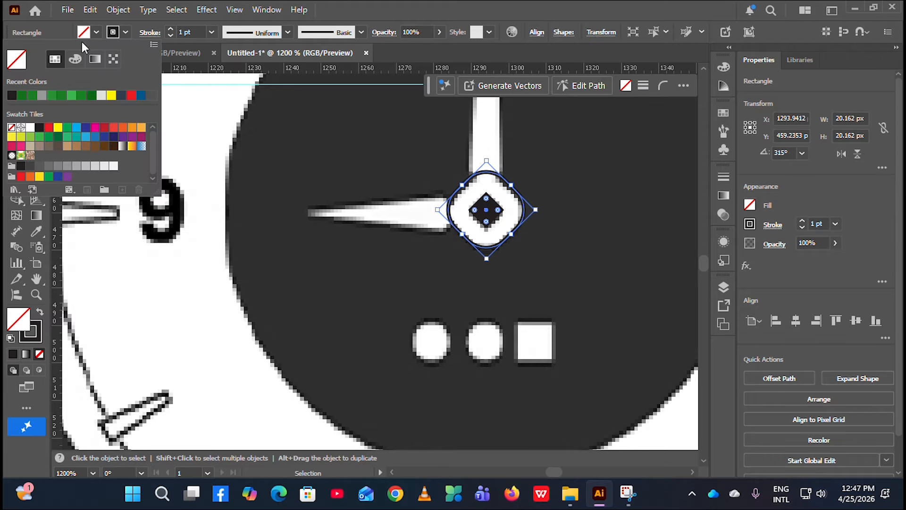
left_click(30, 129)
left_click(135, 270)
left_click(162, 276)
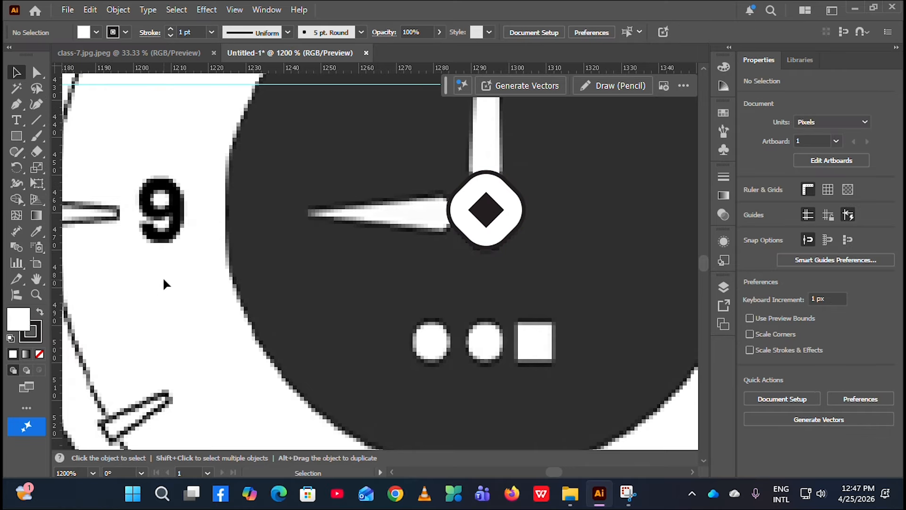
Step: Draw a tall, narrow rectangle about 26 px wide and 308 px high on the blank area above and left of the dial
scroll(498, 236, "down", 2)
scroll(488, 231, "down", 1)
scroll(476, 232, "up", 4)
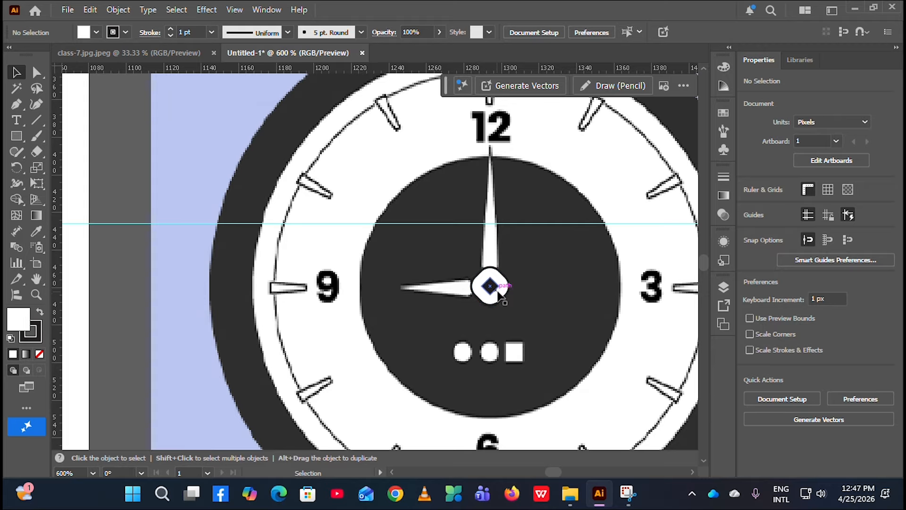
scroll(524, 277, "up", 2)
scroll(462, 264, "down", 3)
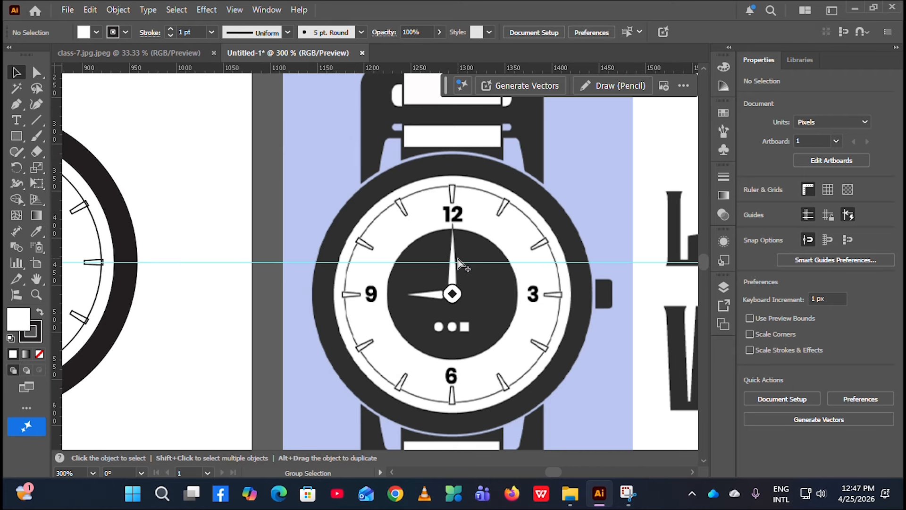
scroll(493, 283, "down", 2)
scroll(288, 251, "left", 3)
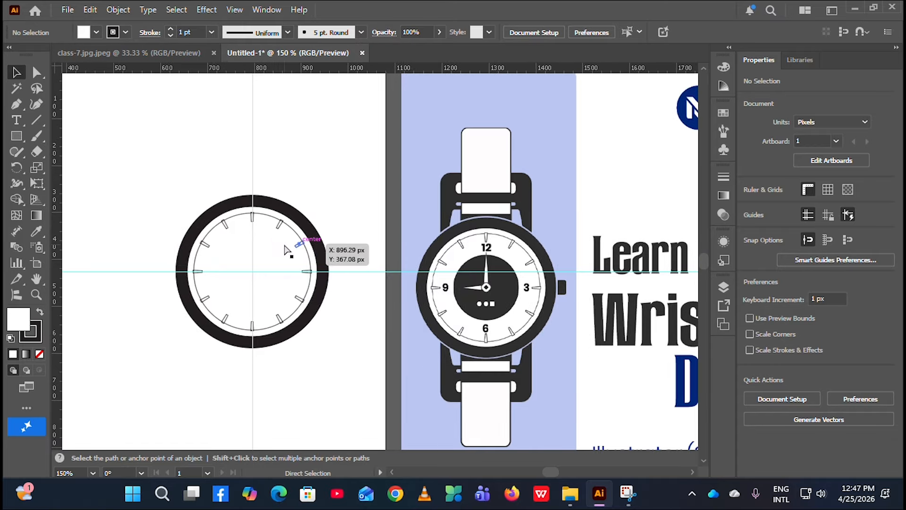
left_click(17, 136)
left_click_drag(164, 102, 177, 246)
Step: Taper the tall rectangle into a narrow spike by moving its two upper corner points horizontally until they nearly meet
scroll(153, 113, "up", 1)
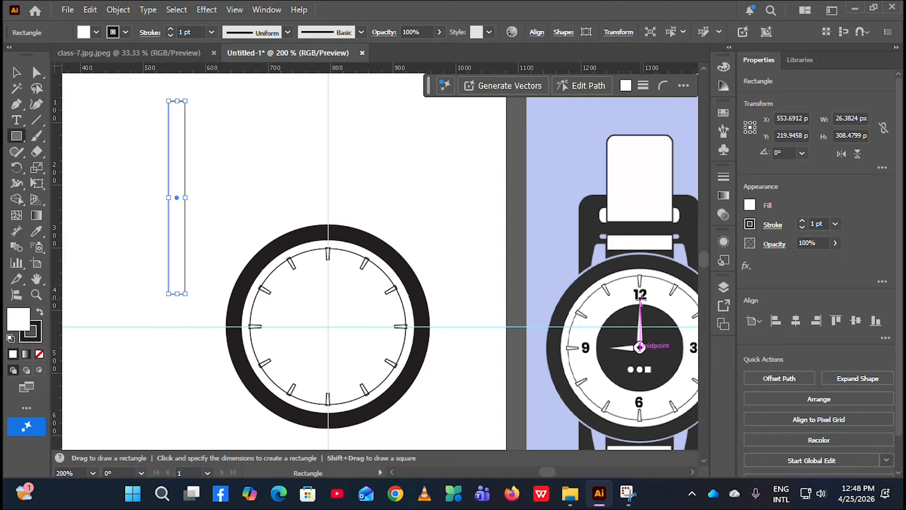
scroll(194, 120, "up", 3)
scroll(160, 152, "left", 3)
scroll(179, 151, "up", 3)
key("v")
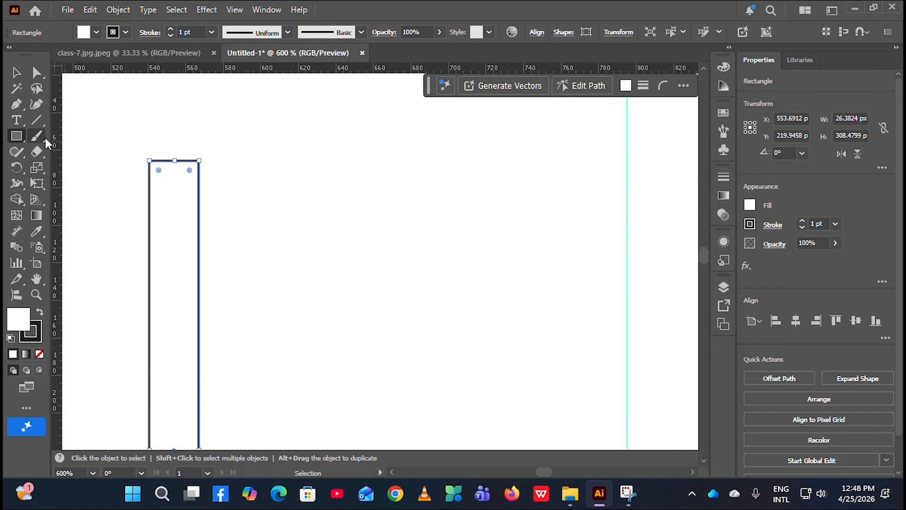
left_click(36, 72)
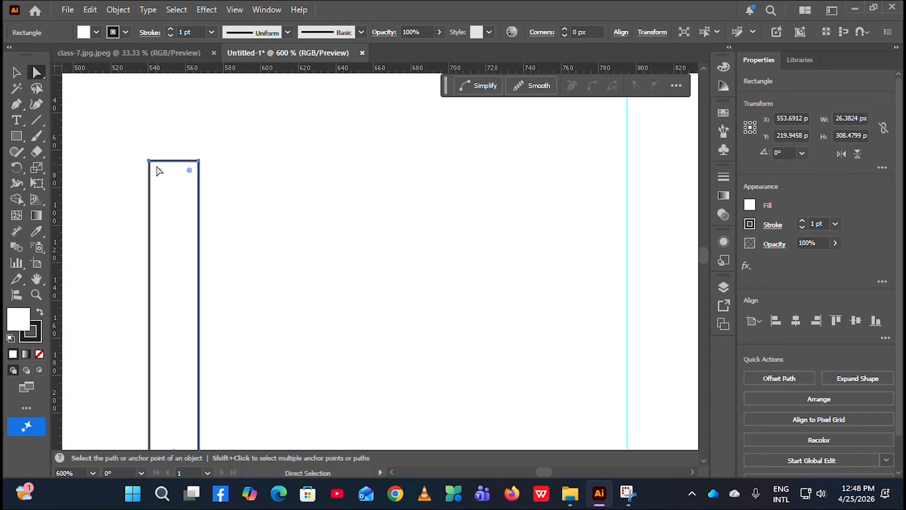
left_click(150, 161)
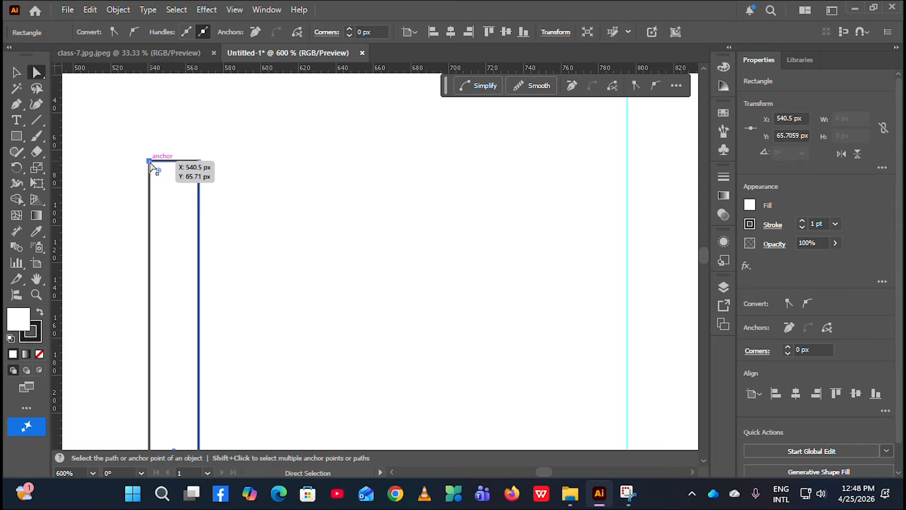
left_click_drag(151, 163, 178, 169)
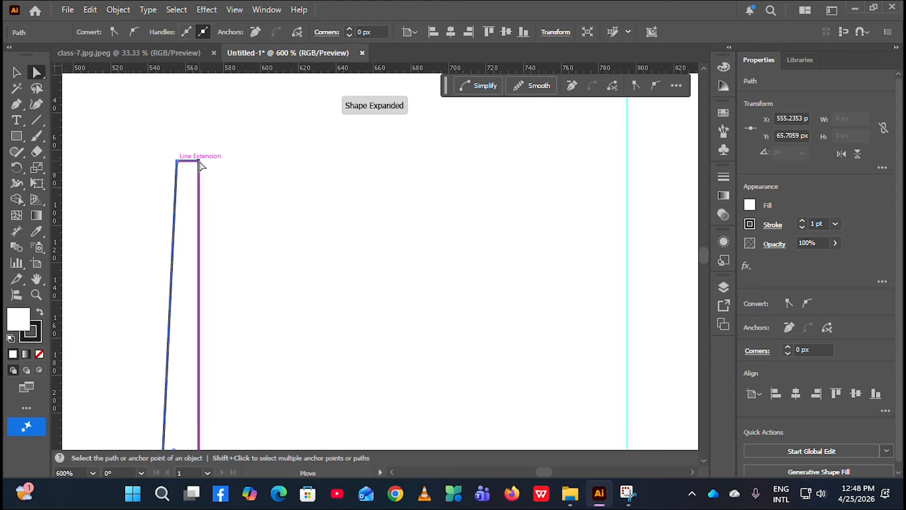
left_click_drag(199, 162, 178, 163)
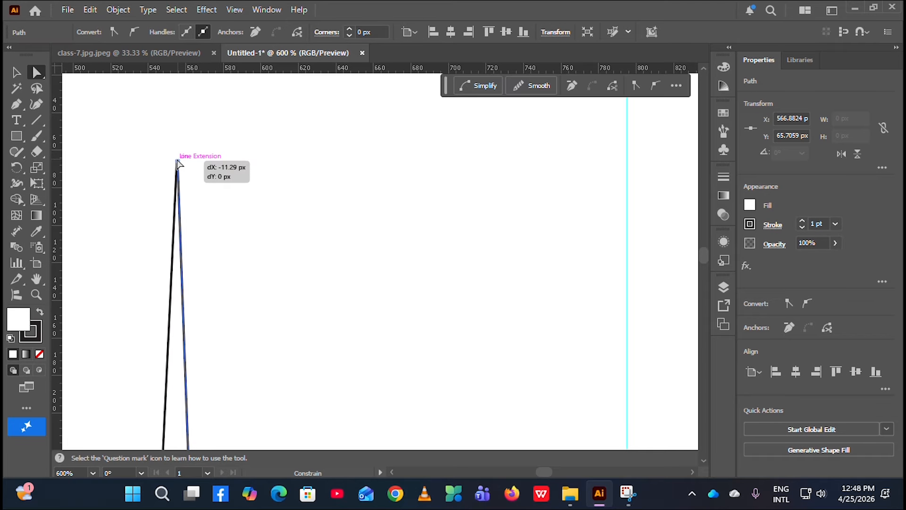
left_click(225, 217)
scroll(226, 217, "down", 4)
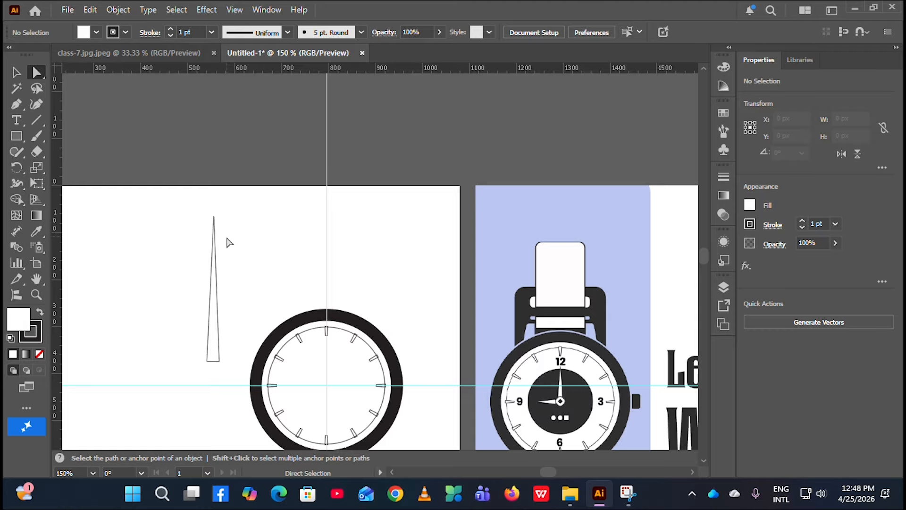
scroll(228, 245, "down", 2)
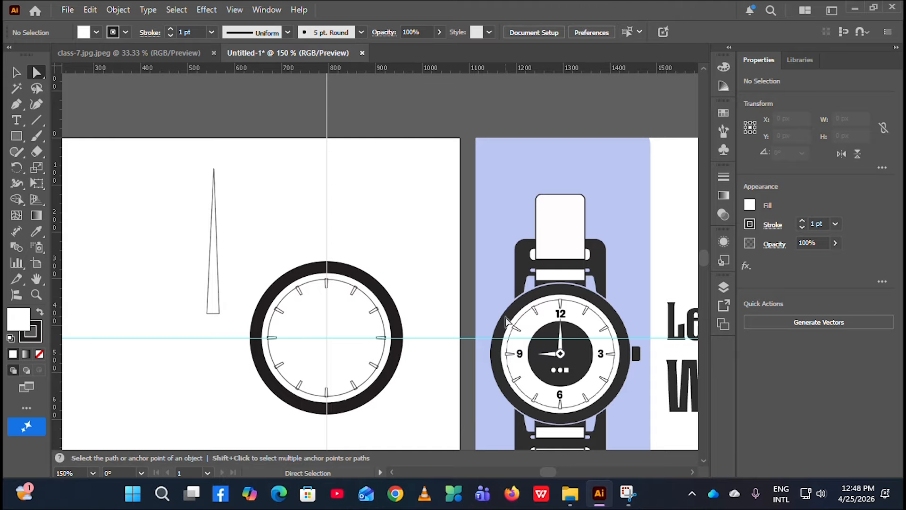
Step: Sample the reference watch's dark inner dial onto the tapered hand, then replace that fill with white sampled from the artboard
left_click(16, 73)
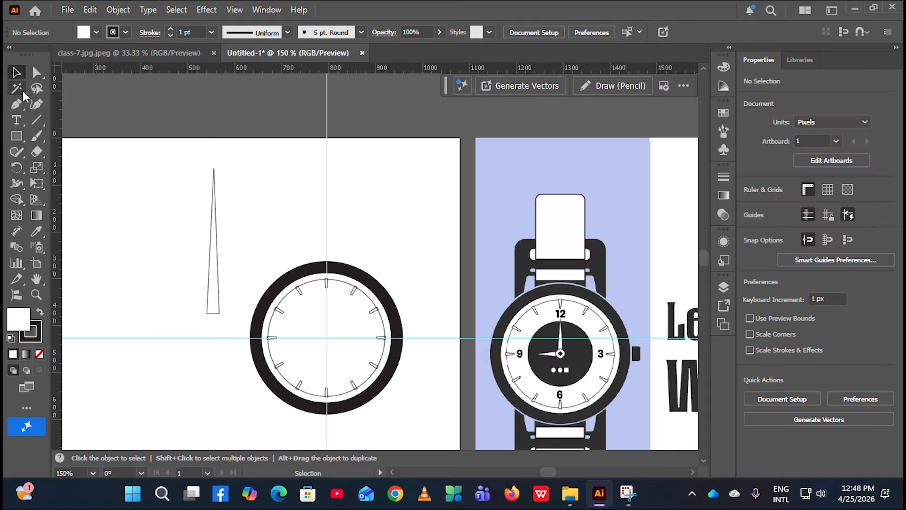
left_click(218, 289)
left_click(36, 231)
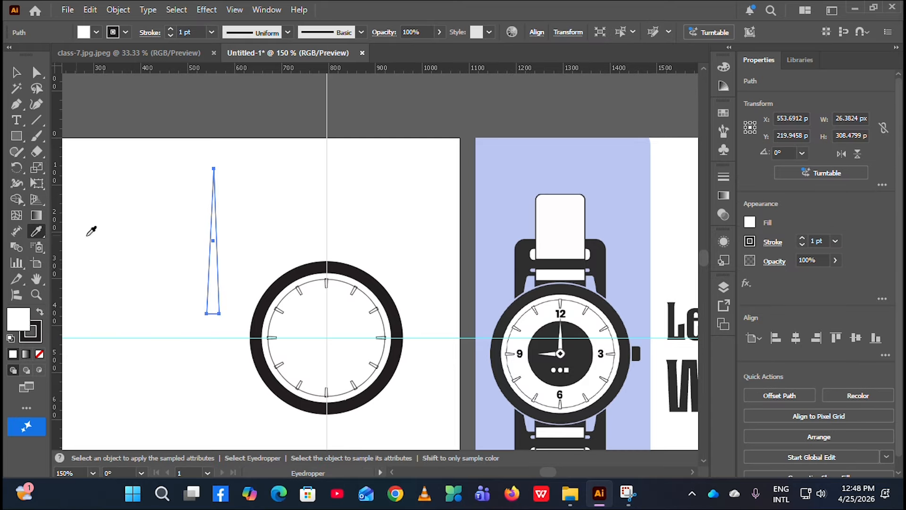
left_click(551, 330)
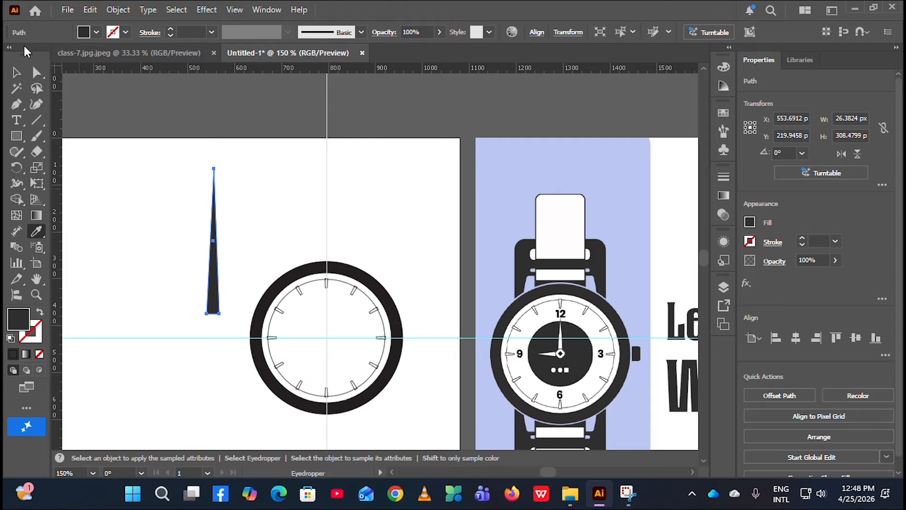
left_click(84, 180)
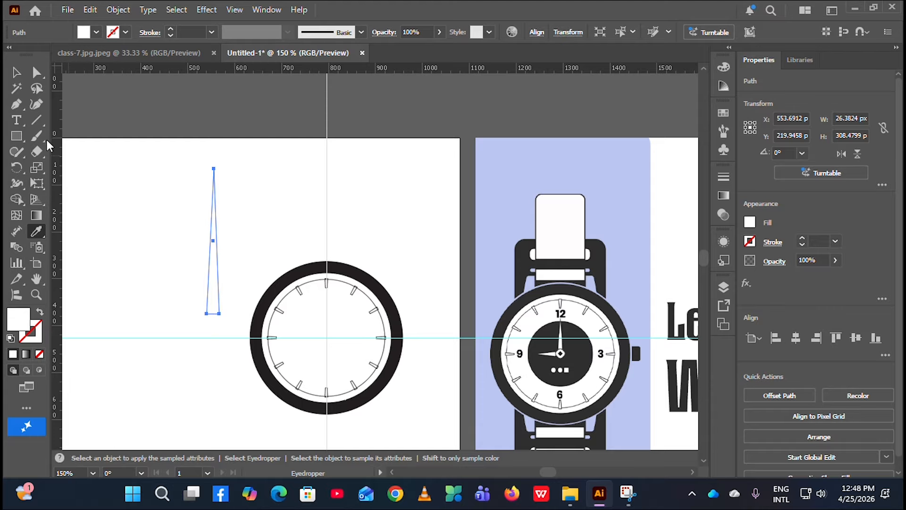
Step: Outline the tapered hand with a 2 pt stroke in the recently sampled dark grey and deselect it
left_click(12, 70)
left_click(126, 33)
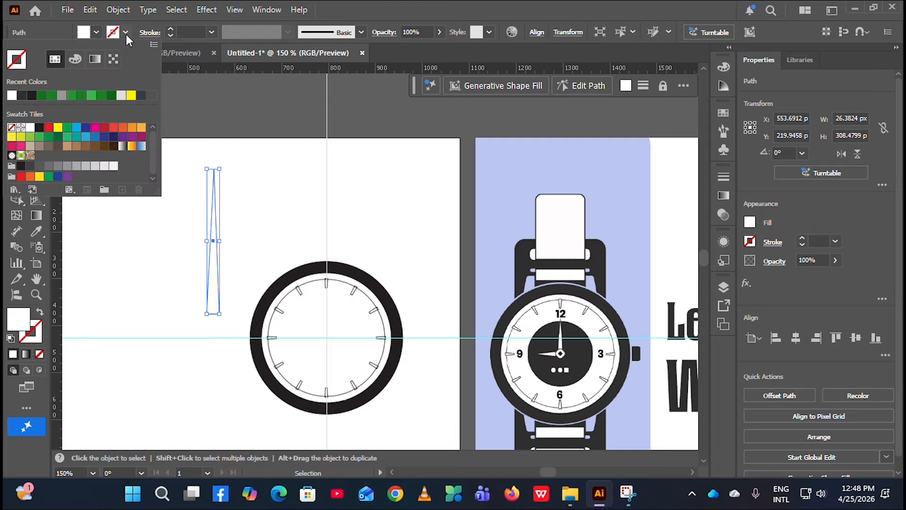
left_click(13, 95)
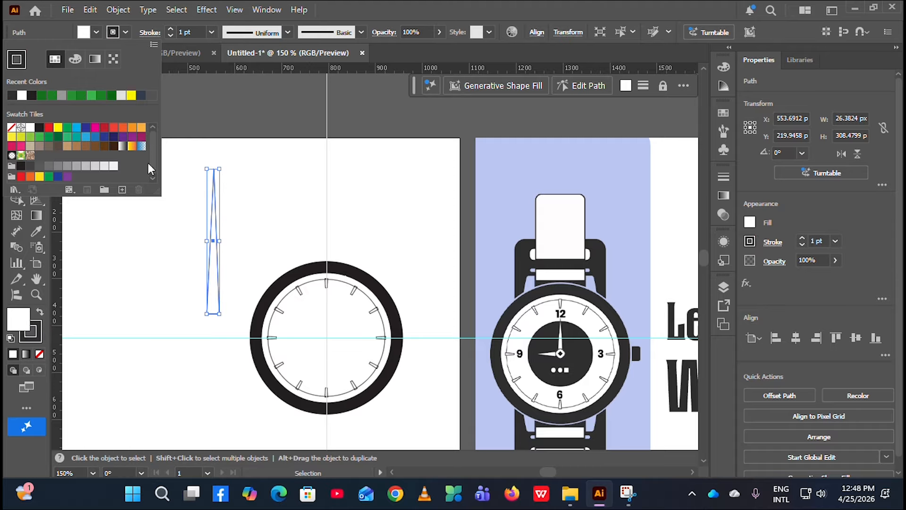
left_click(140, 237)
left_click(171, 28)
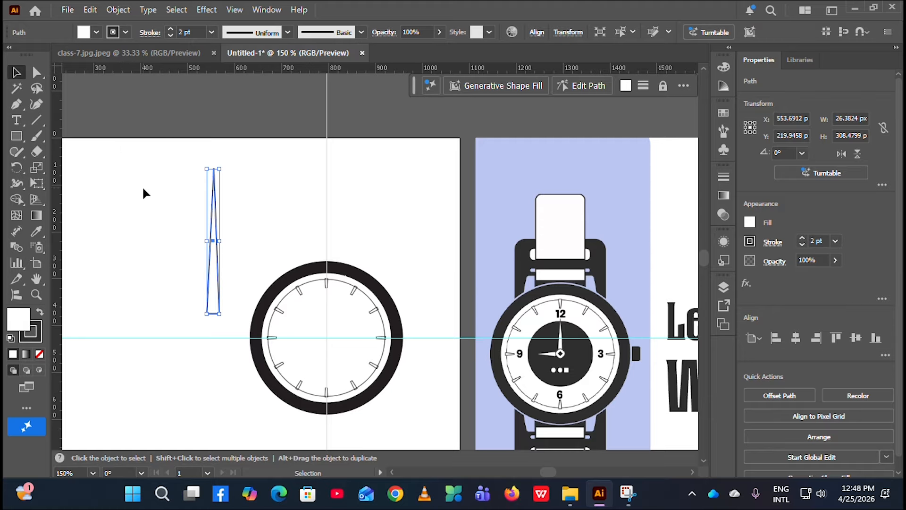
left_click(142, 189)
Step: Try a round cap, inside and outside stroke alignment, and round and bevel corners on the tapered hand's outline
scroll(218, 170, "up", 7)
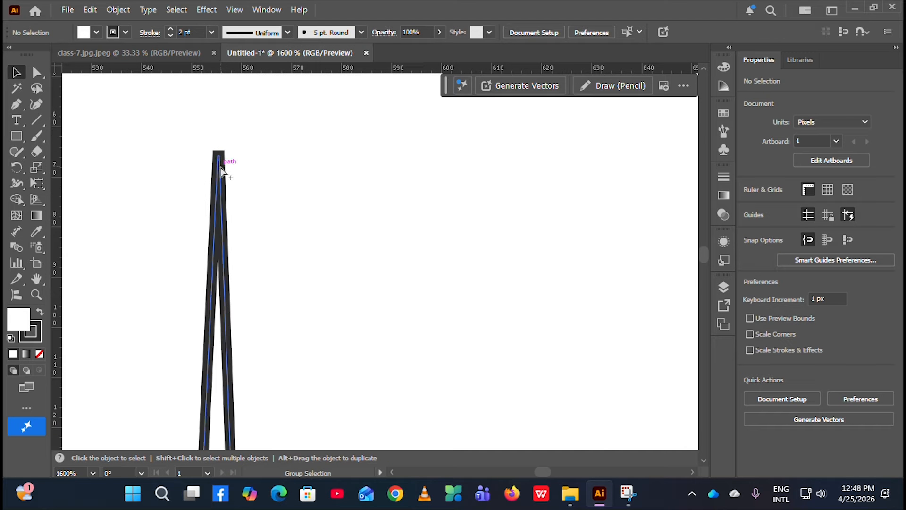
scroll(222, 168, "up", 3)
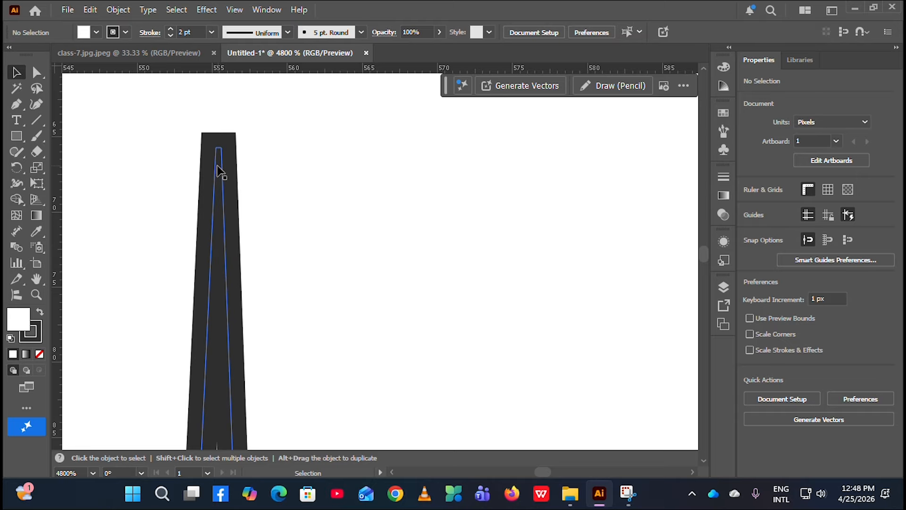
left_click(218, 171)
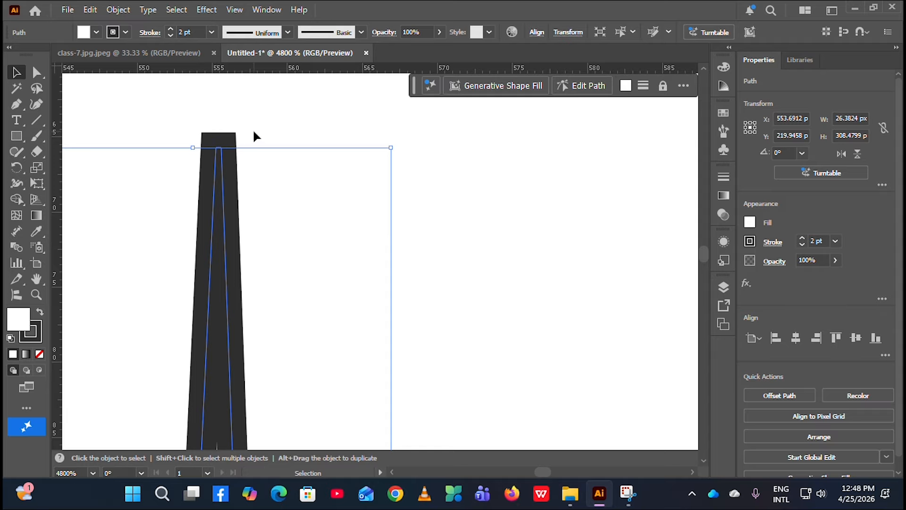
left_click(151, 34)
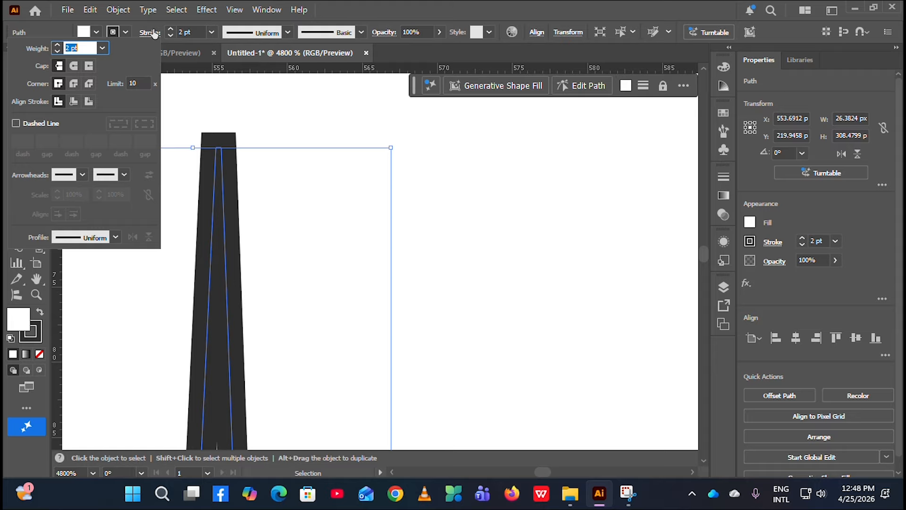
left_click(84, 65)
left_click(73, 66)
left_click(73, 101)
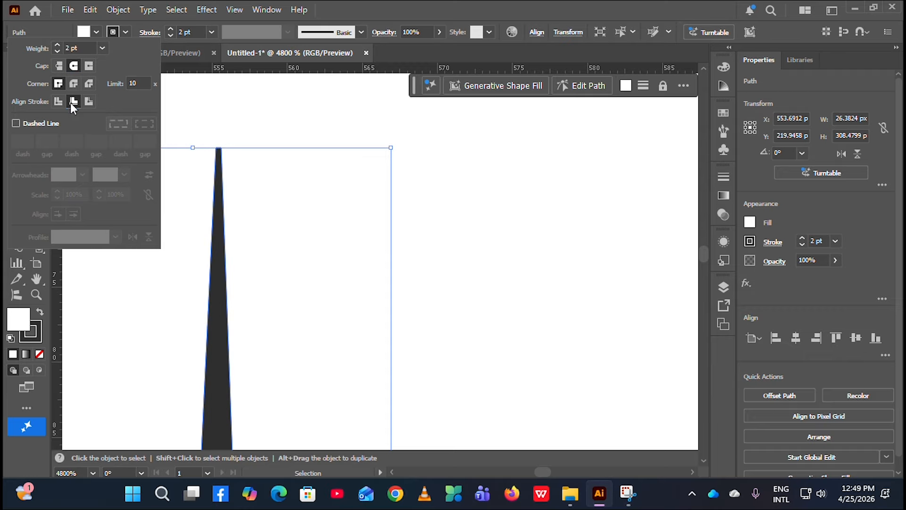
left_click(88, 101)
left_click(73, 83)
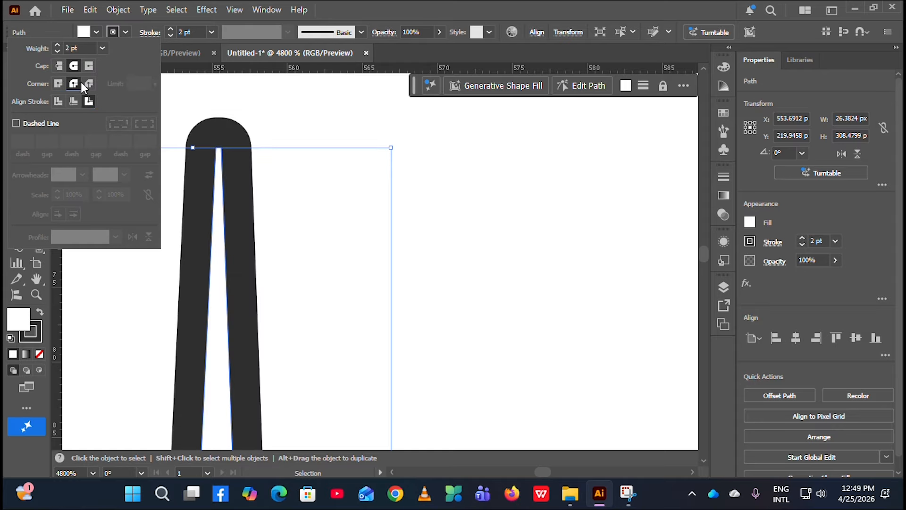
left_click(90, 84)
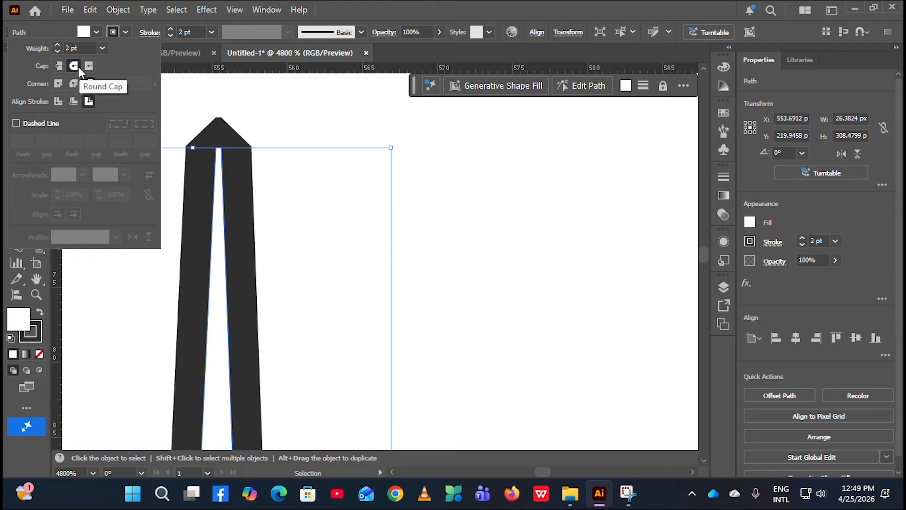
Step: Set the tapered hand's stroke to mitre corners and a butt cap, aligned to the outside of the path
left_click(58, 83)
left_click(59, 66)
left_click(73, 100)
left_click(84, 101)
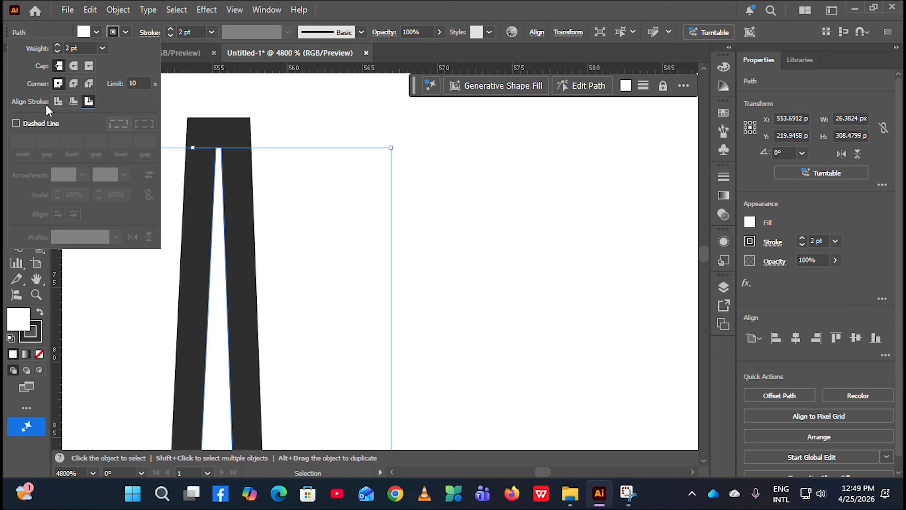
left_click(58, 100)
left_click(85, 102)
scroll(283, 257, "down", 7)
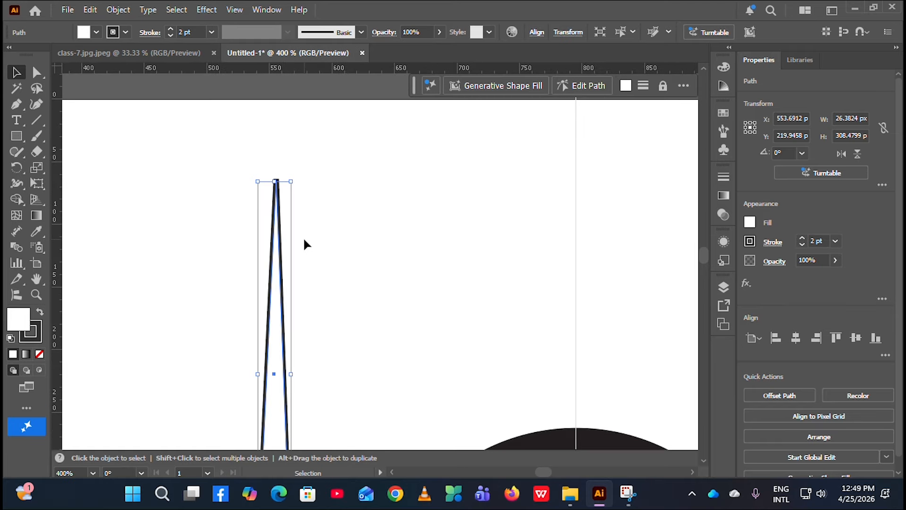
left_click(320, 233)
Step: Delete the tapered hand from the blank area beside the dial
scroll(319, 220, "down", 3)
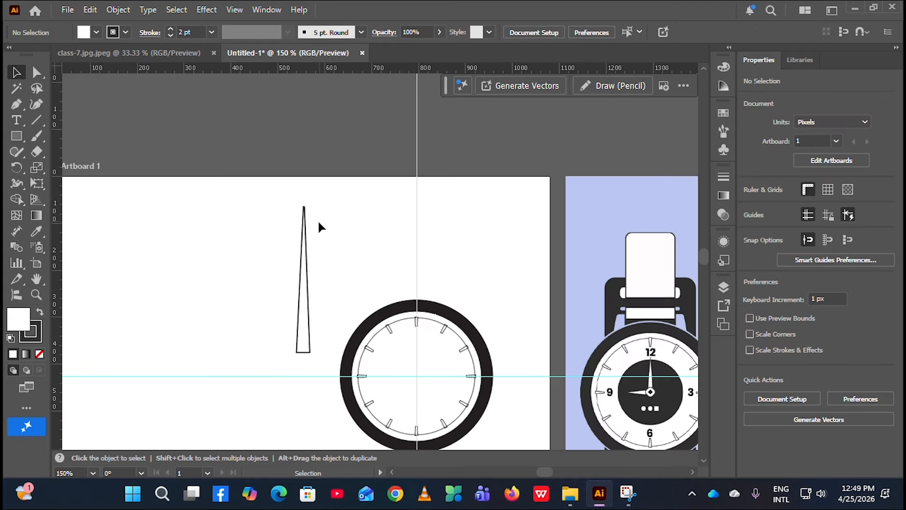
left_click(307, 258)
key("Delete")
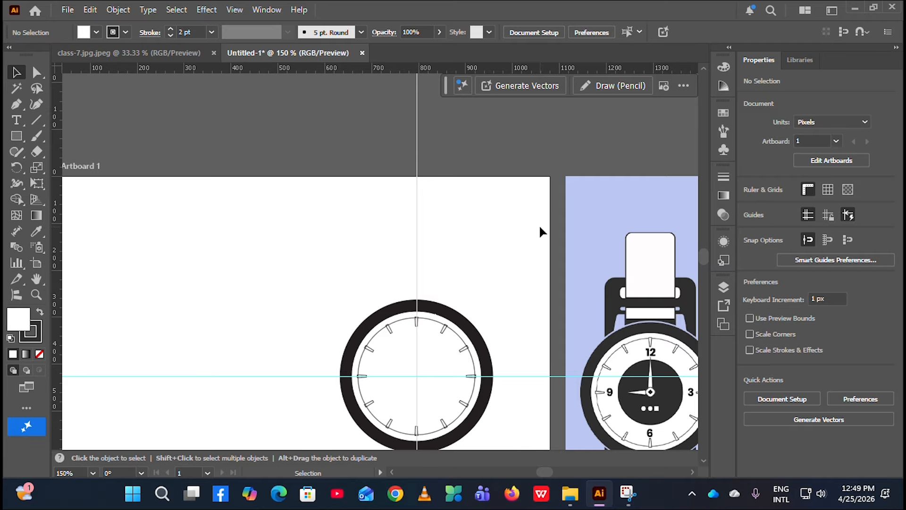
Step: Draw a new tall, narrow rectangle about 27.5 px wide and 446.5 px high on the blank area beside the dial
scroll(161, 250, "down", 4)
scroll(376, 259, "up", 3)
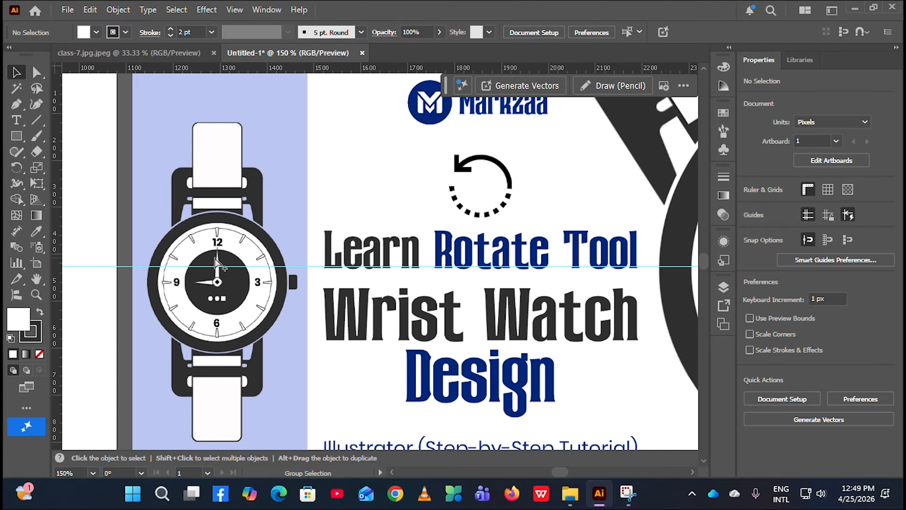
scroll(216, 261, "up", 1)
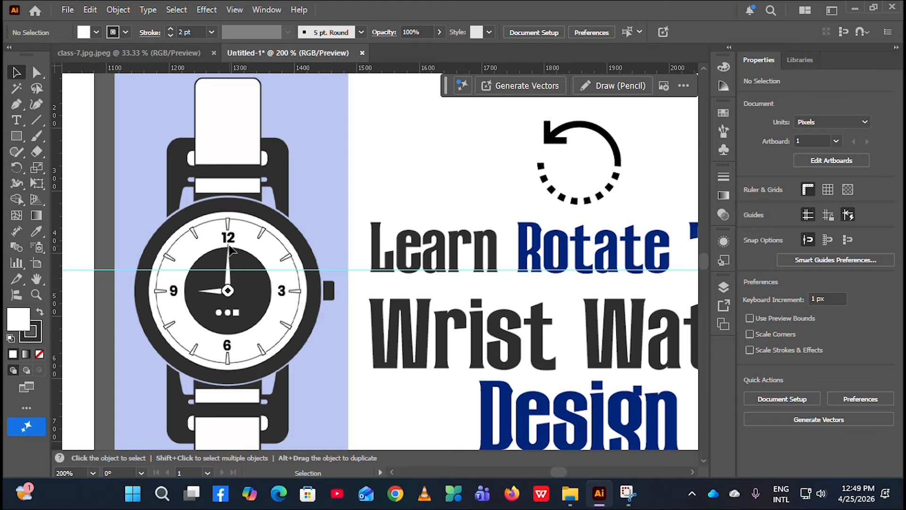
scroll(229, 248, "down", 3)
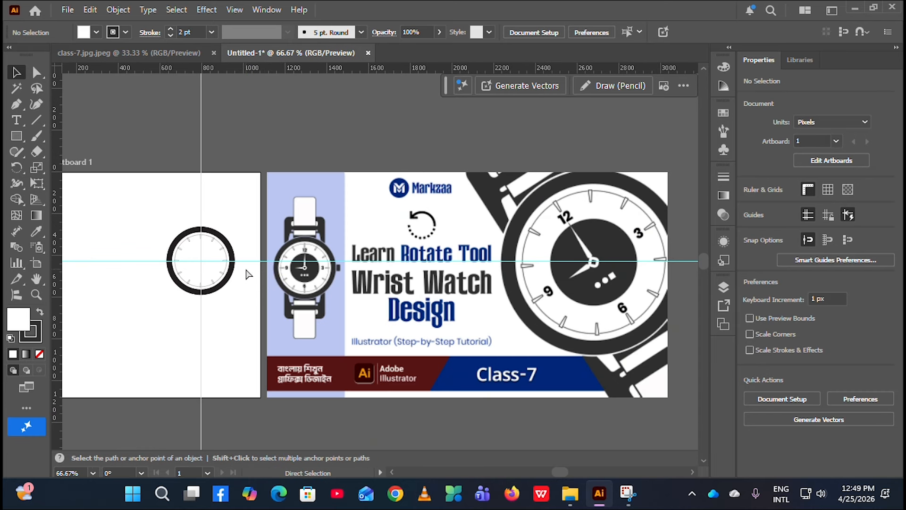
scroll(185, 244, "up", 1)
key("m")
left_click_drag(171, 170, 180, 310)
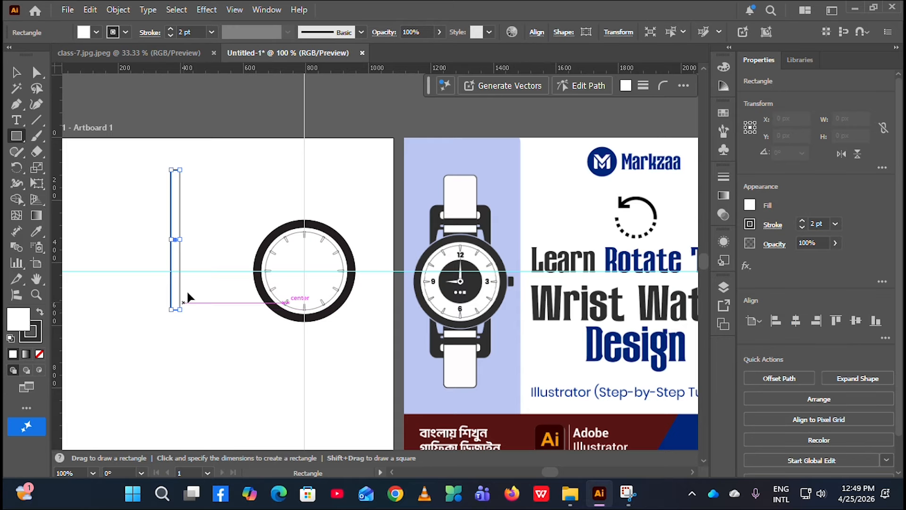
scroll(179, 236, "up", 4)
scroll(168, 257, "down", 3)
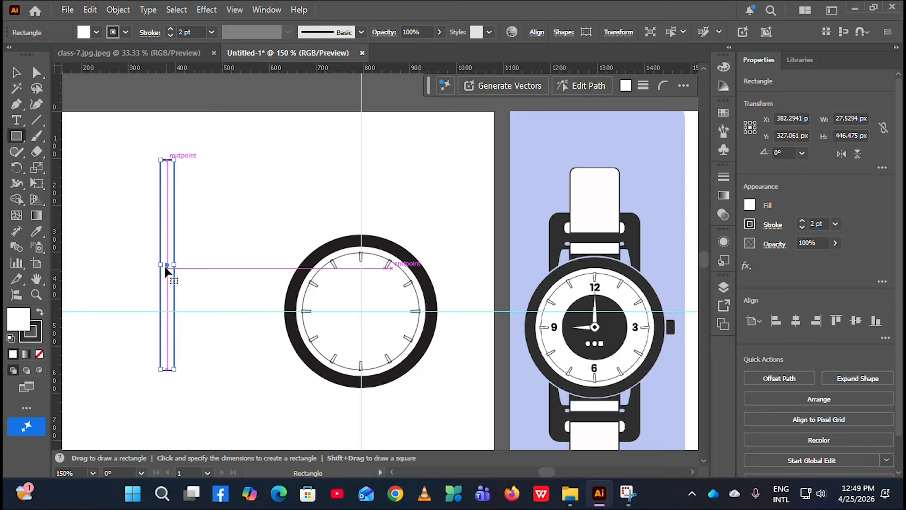
Step: Place a vertical guide through the centre of the new tall rectangle
left_click_drag(57, 279, 167, 271)
scroll(166, 196, "up", 2)
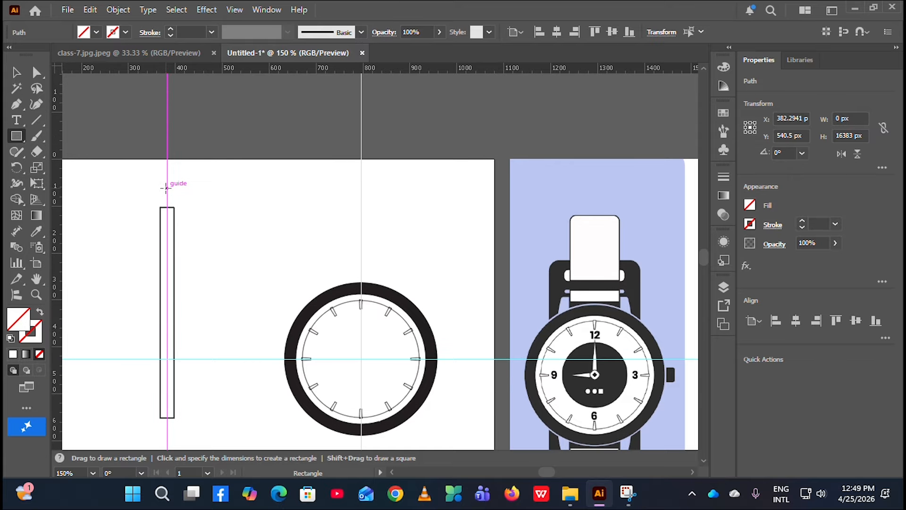
Step: Taper the tall rectangle into a pointed watch hand by moving both upper corner anchors onto the vertical guide
scroll(166, 206, "up", 7)
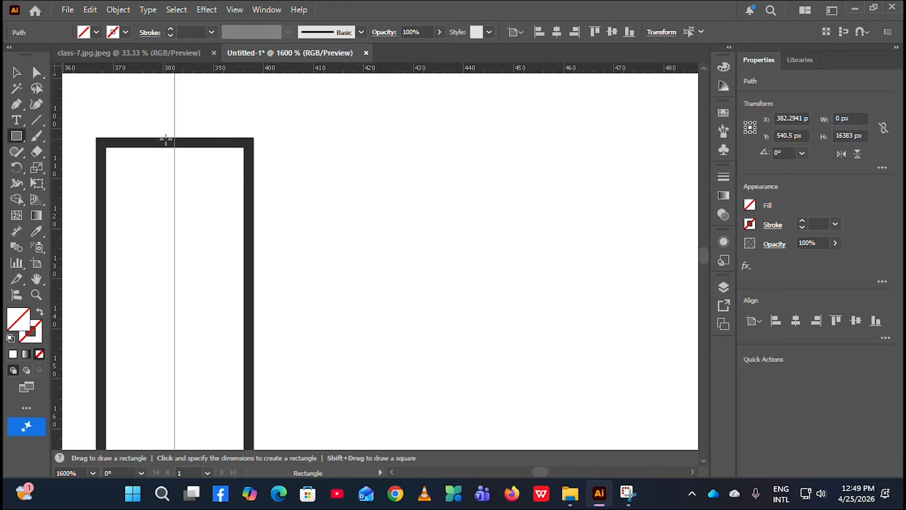
left_click(37, 73)
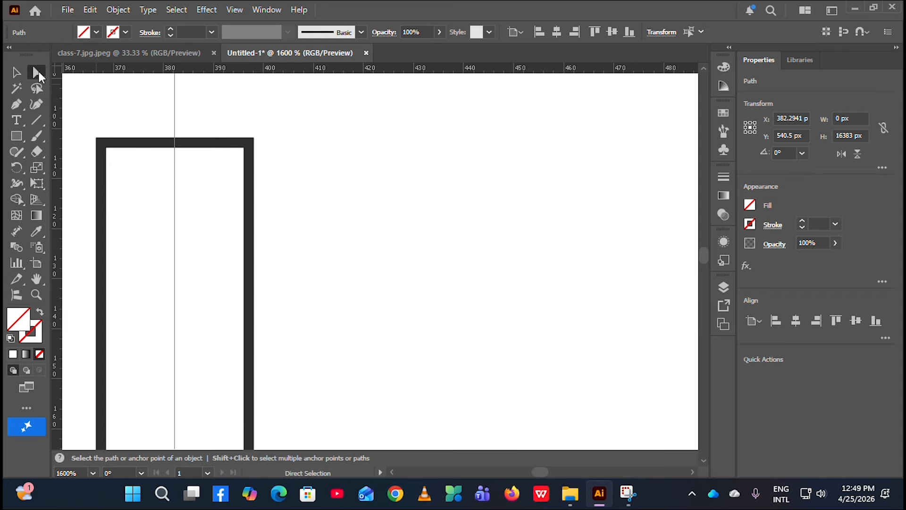
left_click(132, 151)
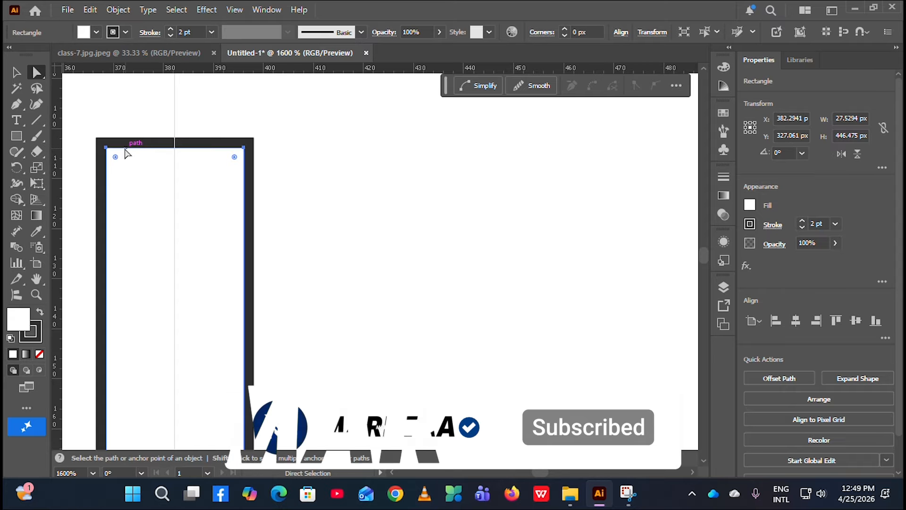
left_click(105, 148)
left_click_drag(105, 149, 174, 149)
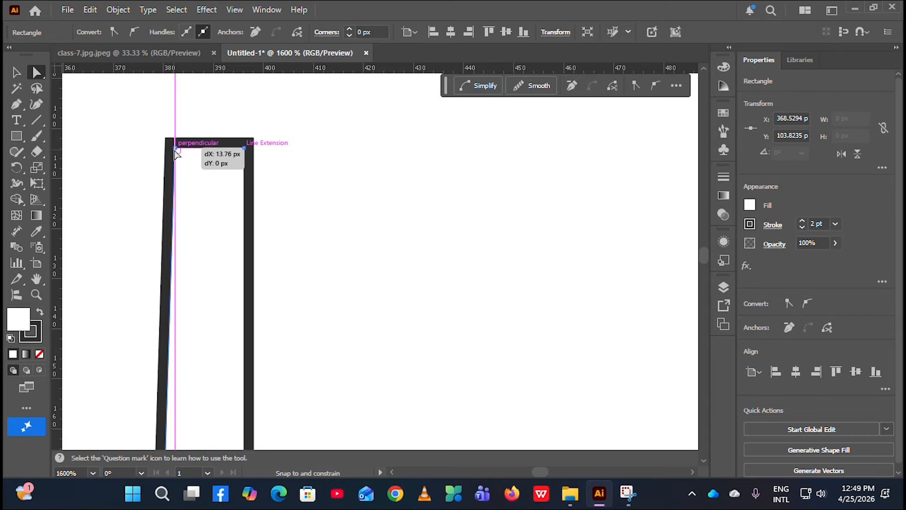
left_click(245, 148)
left_click_drag(245, 149, 176, 151)
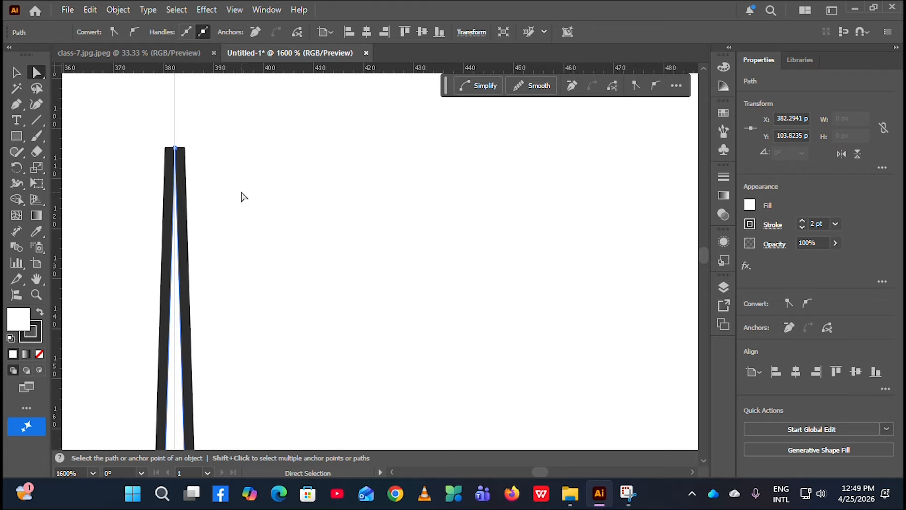
left_click(281, 199)
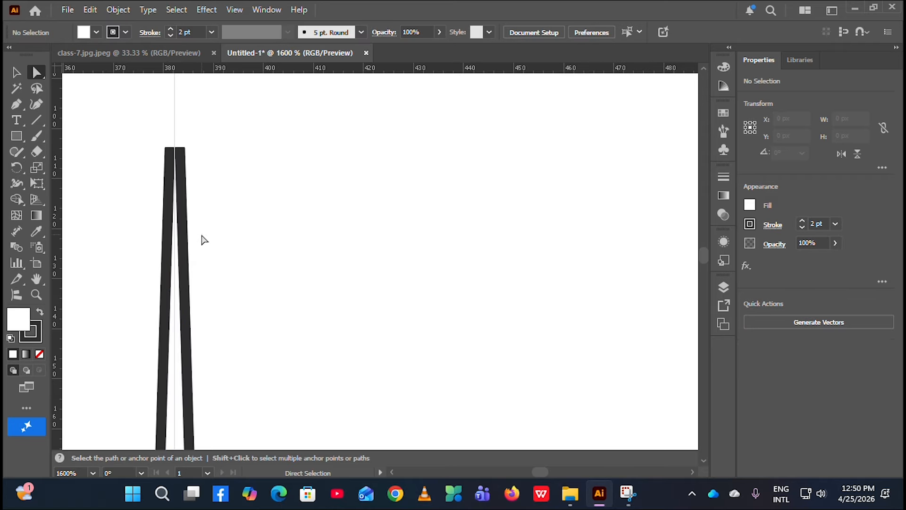
scroll(197, 215, "down", 6)
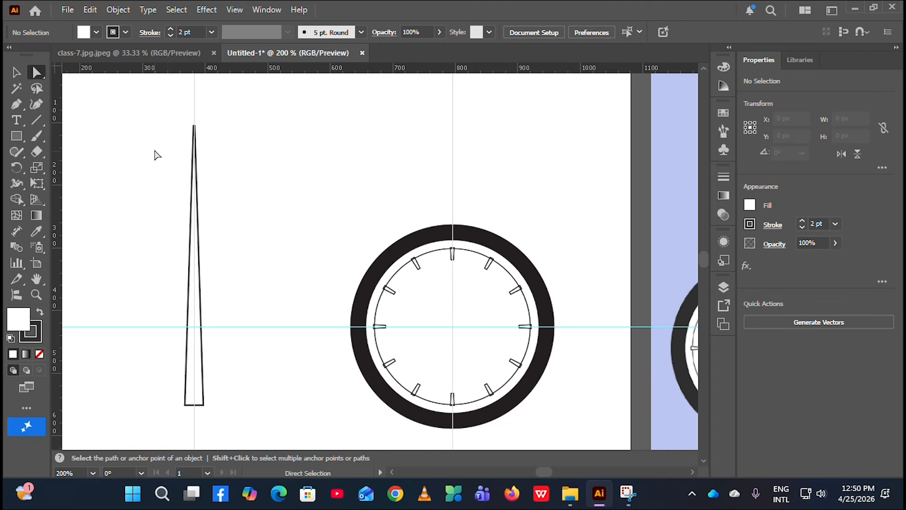
Step: Align the tapered hand's 2 pt stroke to the inside of its path
scroll(208, 147, "up", 8)
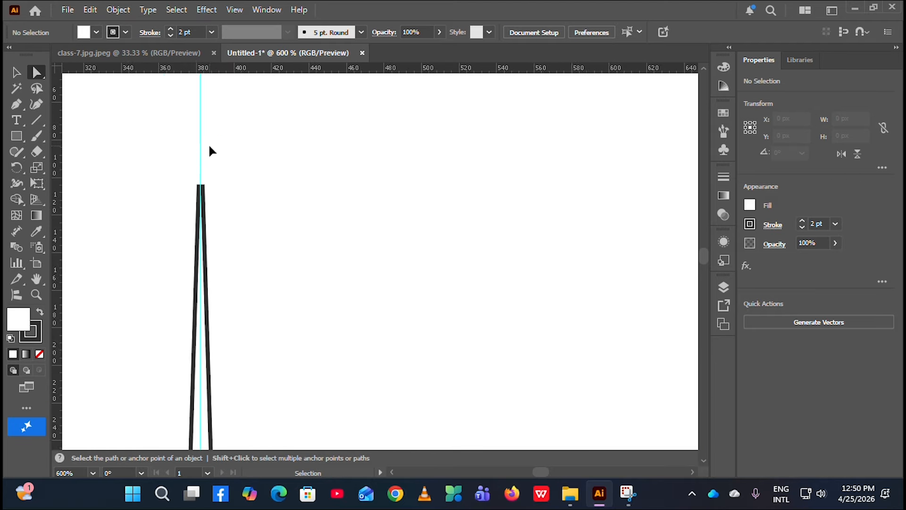
left_click(16, 72)
left_click(187, 243)
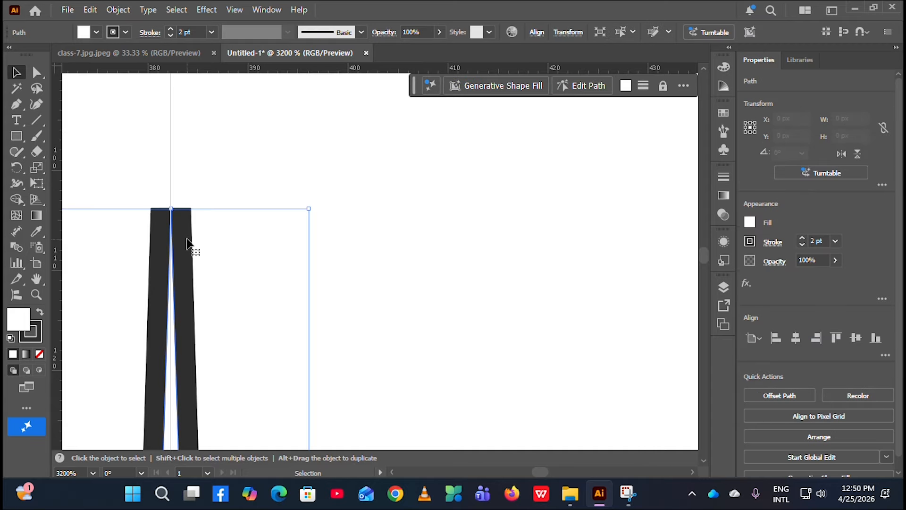
left_click(361, 32)
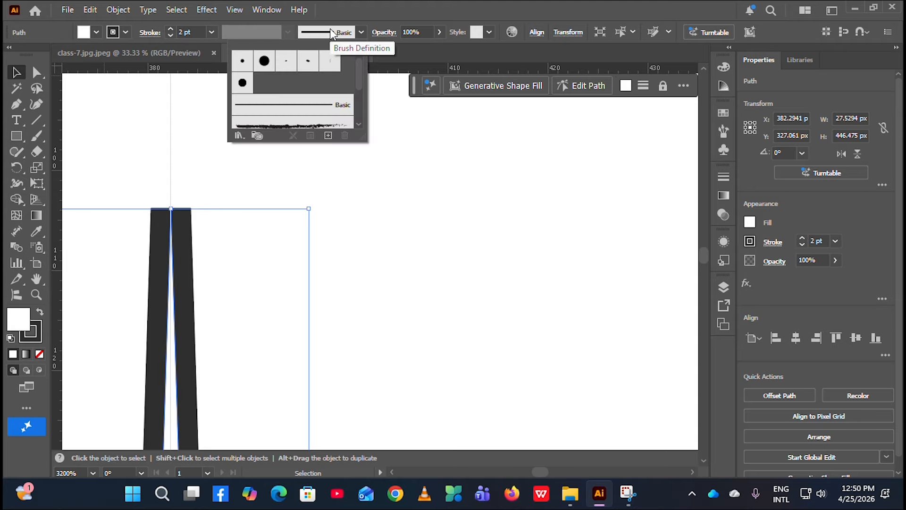
left_click(149, 33)
left_click(149, 34)
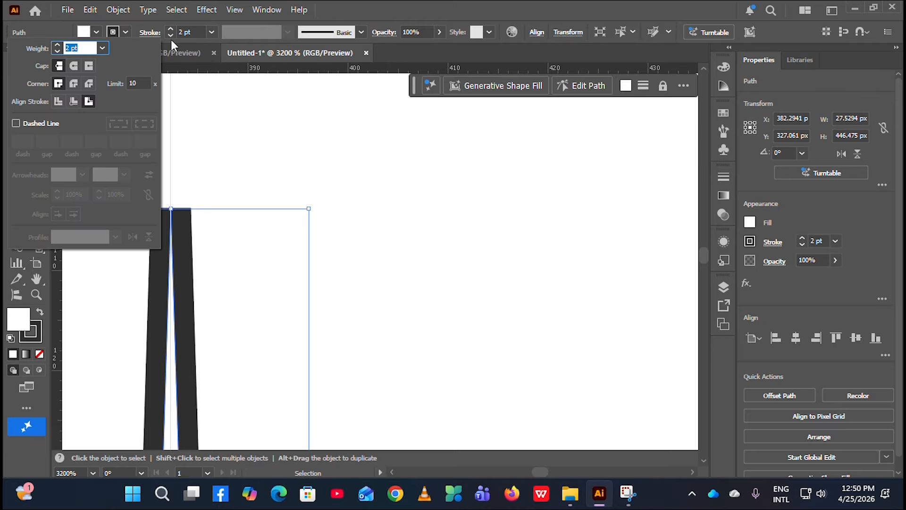
left_click(58, 100)
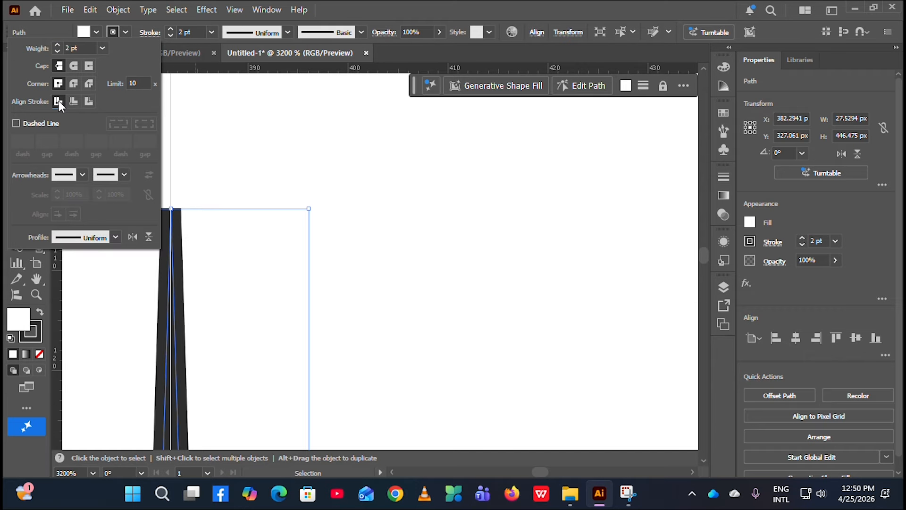
left_click(73, 102)
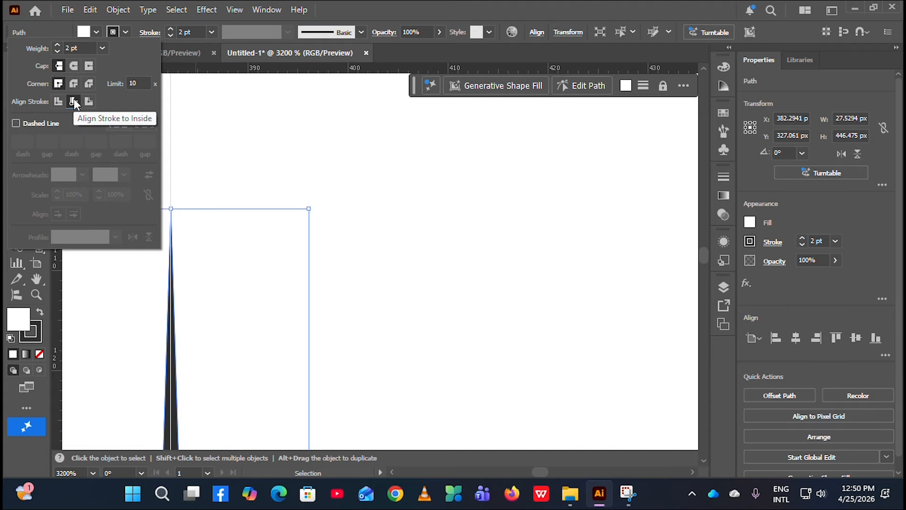
left_click(253, 187)
Step: Move the vertical guide off the tapered hand to near the dial's centre and place the hand over it
left_click_drag(171, 306, 253, 312)
scroll(172, 151, "down", 8)
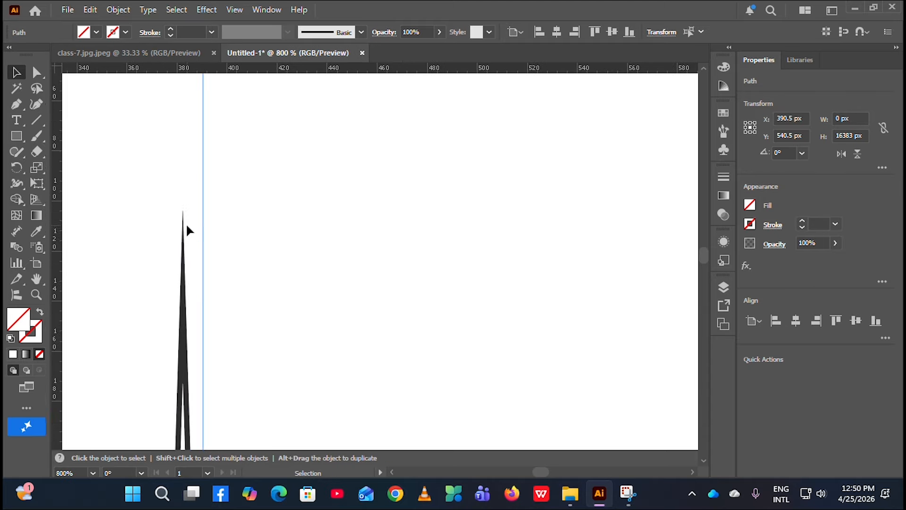
left_click_drag(191, 327, 454, 316)
left_click_drag(192, 316, 448, 251)
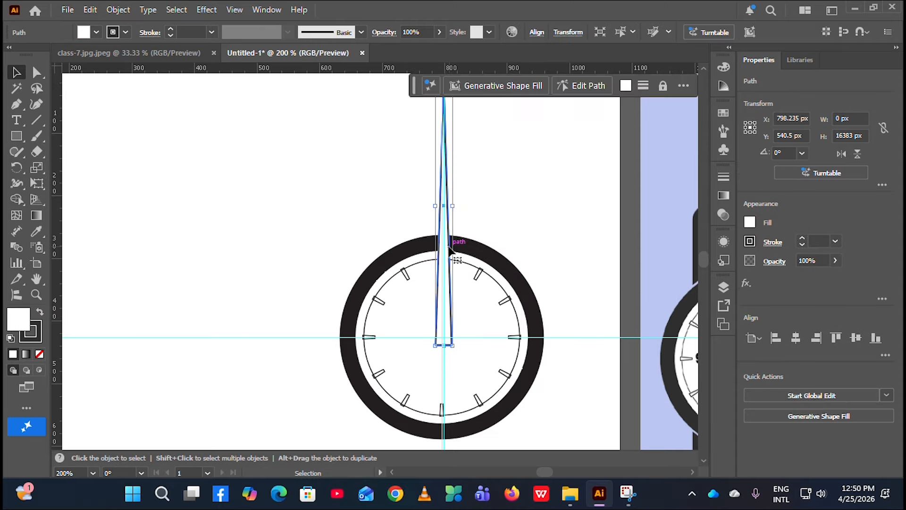
Step: Shrink the tapered hand to about 16.8 px wide and 103.5 px high so it fits inside the dial
scroll(448, 263, "up", 2)
left_click_drag(445, 131, 444, 334)
scroll(433, 402, "up", 4)
scroll(368, 374, "right", 3)
key("v")
scroll(363, 376, "down", 2)
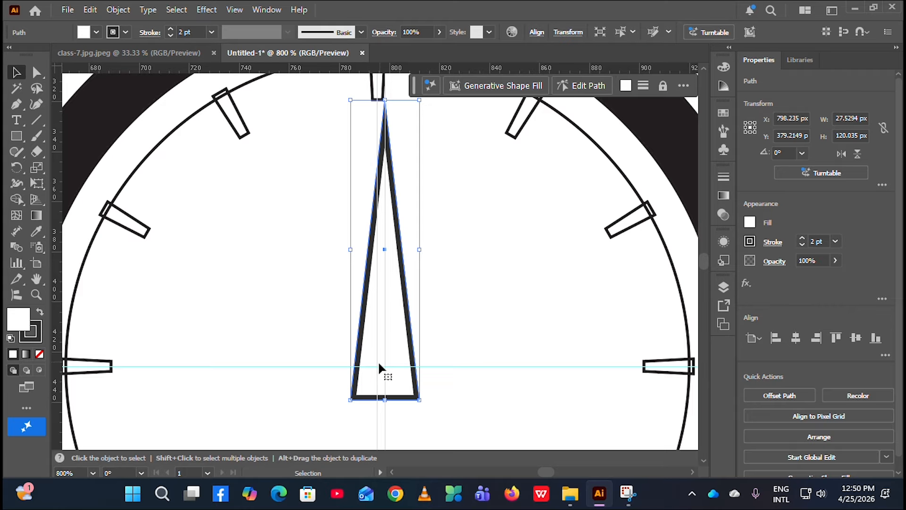
left_click_drag(350, 249, 380, 255)
left_click_drag(397, 399, 398, 358)
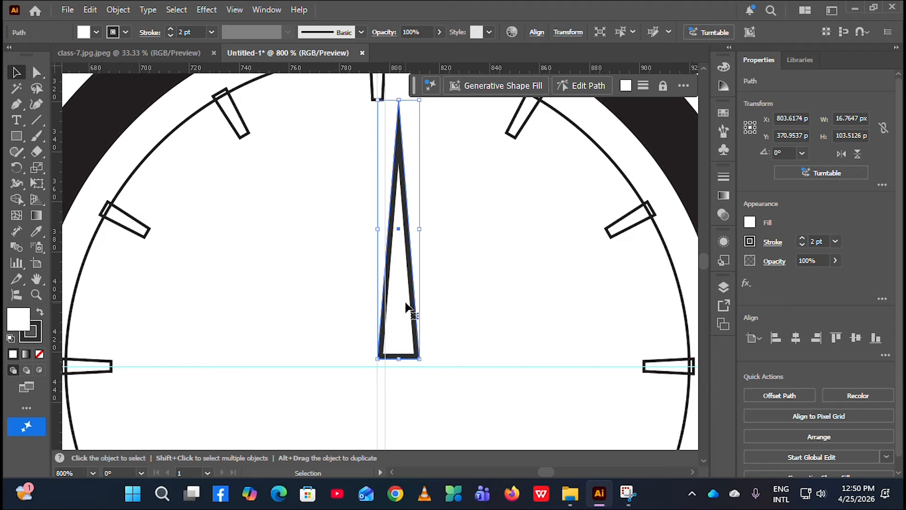
Step: Move the tapered hand so its base sits on the dial's centre and its tip points to 12 o'clock
left_click_drag(413, 301, 395, 309)
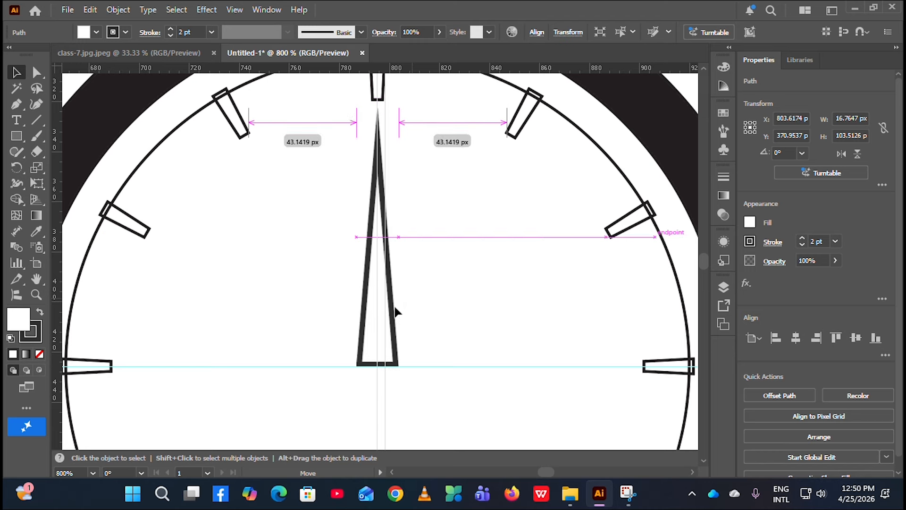
scroll(357, 330, "down", 5)
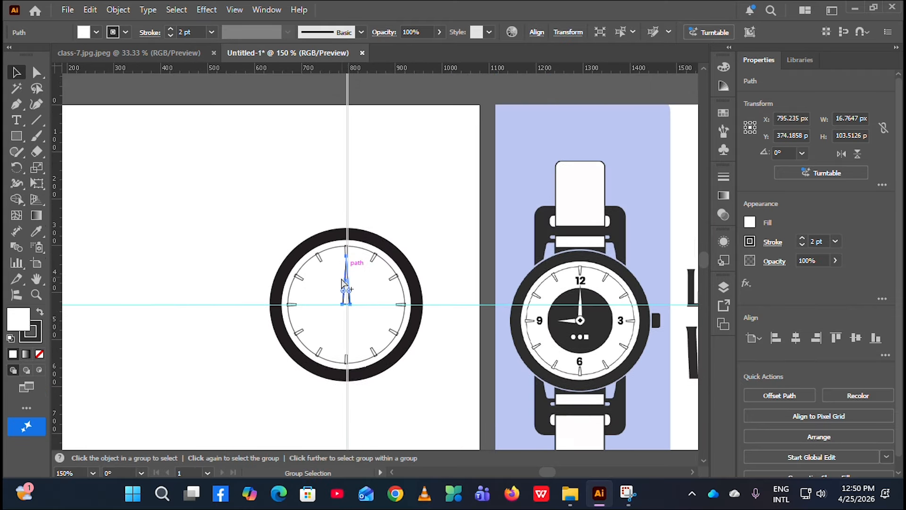
key("v")
left_click(410, 352)
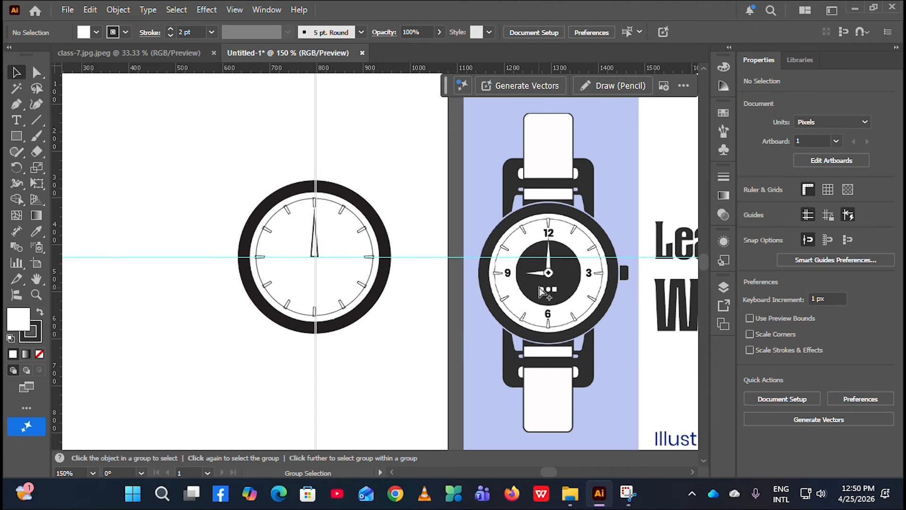
Step: Duplicate the reference watch's diamond centre hub, about 20 px across, and place the copy at the new dial's centre
scroll(559, 283, "up", 3)
left_click_drag(531, 241, 229, 259)
scroll(267, 341, "left", 2)
scroll(266, 341, "left", 2)
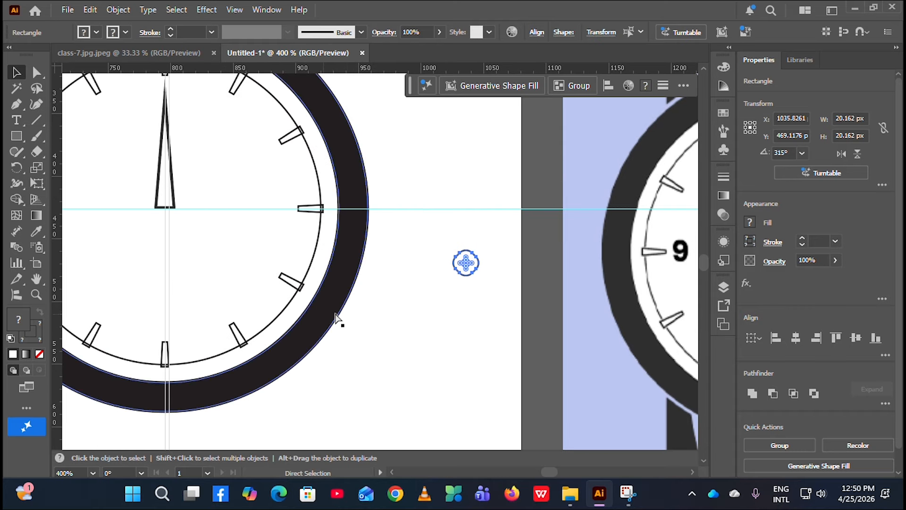
left_click_drag(465, 263, 165, 208)
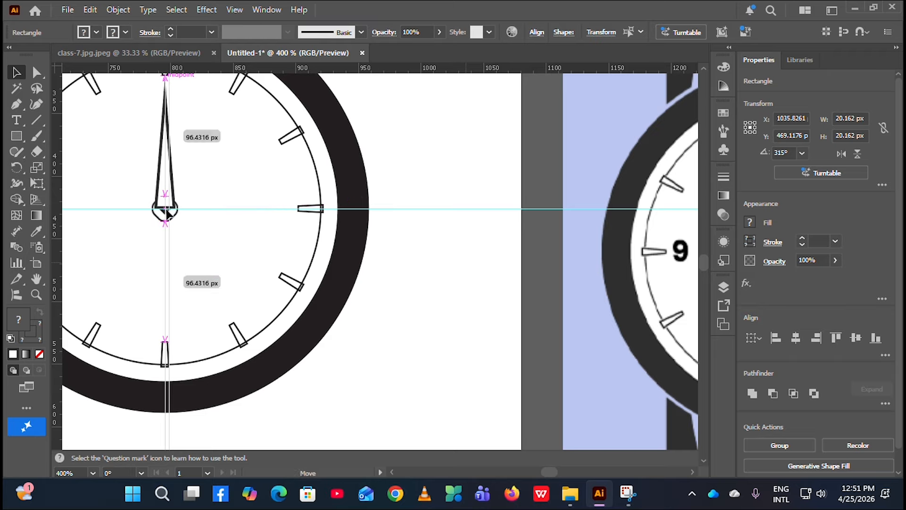
Step: Bring the centre hub shapes to the front of the tapered hand
scroll(170, 212, "up", 6)
scroll(248, 282, "down", 3)
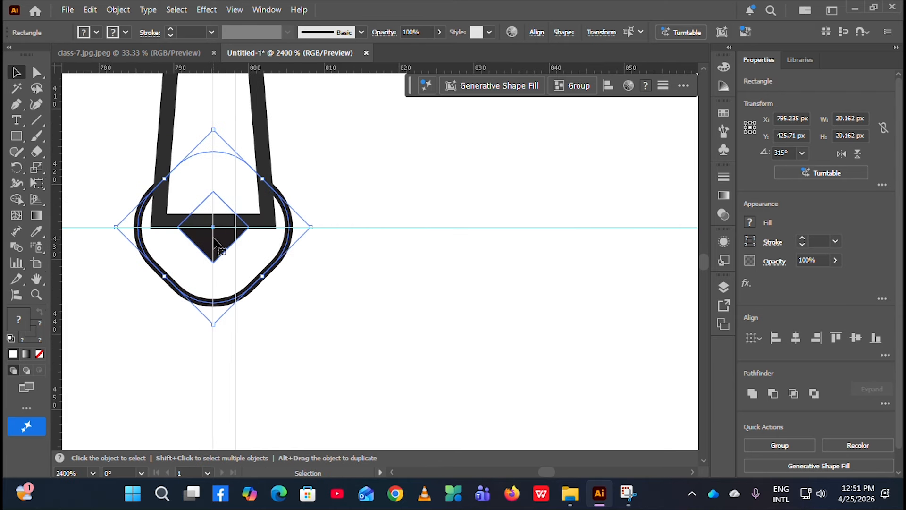
right_click(215, 241)
mouse_move(304, 422)
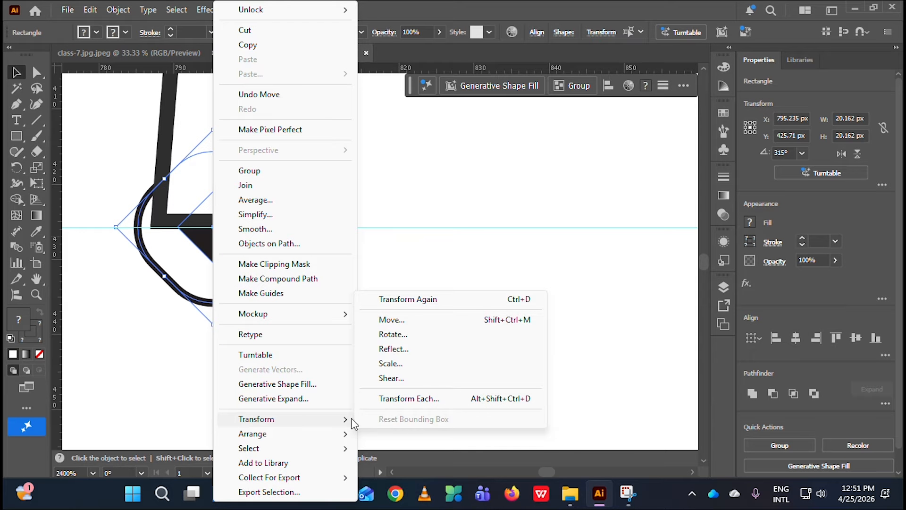
mouse_move(308, 440)
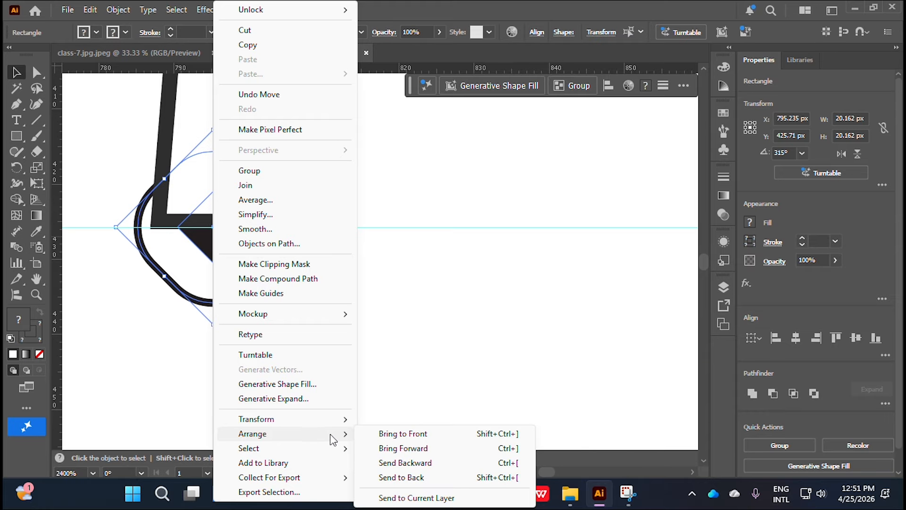
left_click(390, 431)
left_click(342, 329)
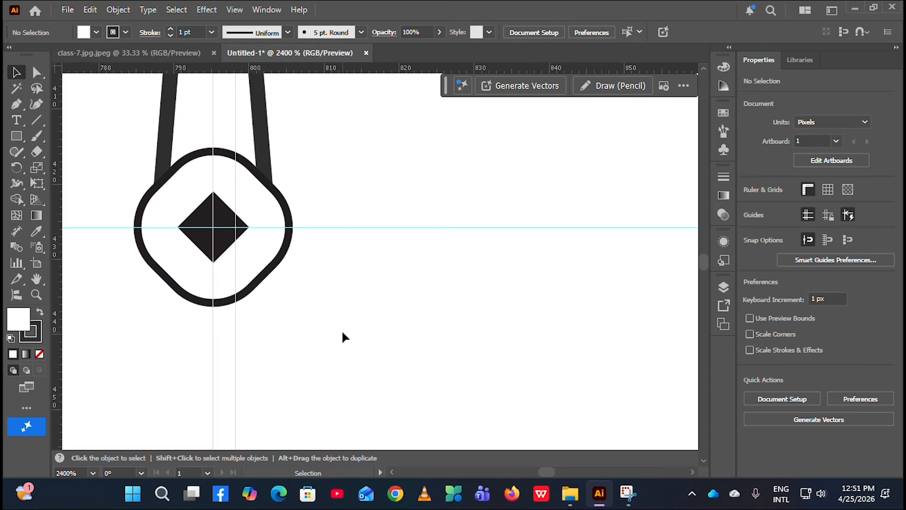
Step: Add a copy of the vertical hand rotated 90° with its base at the hub, pointing to 9 o'clock
scroll(340, 354, "down", 4)
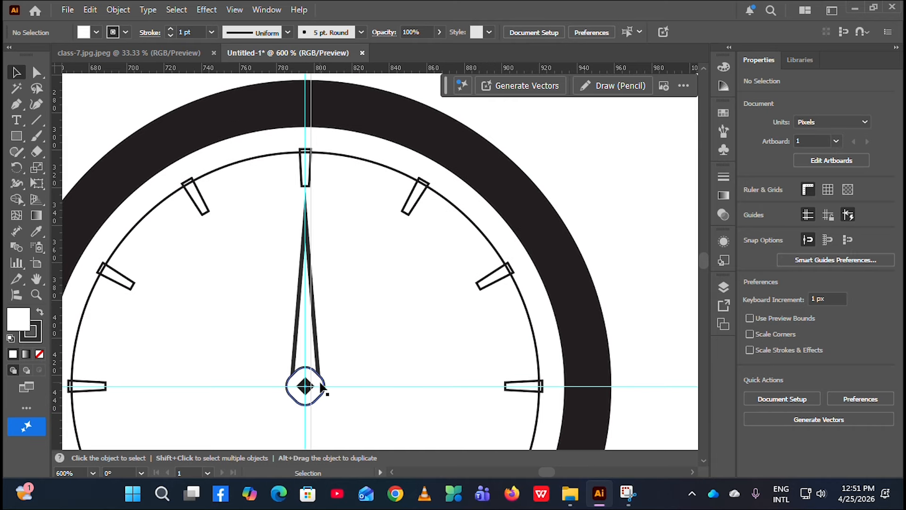
scroll(358, 283, "down", 3)
scroll(345, 326, "down", 2)
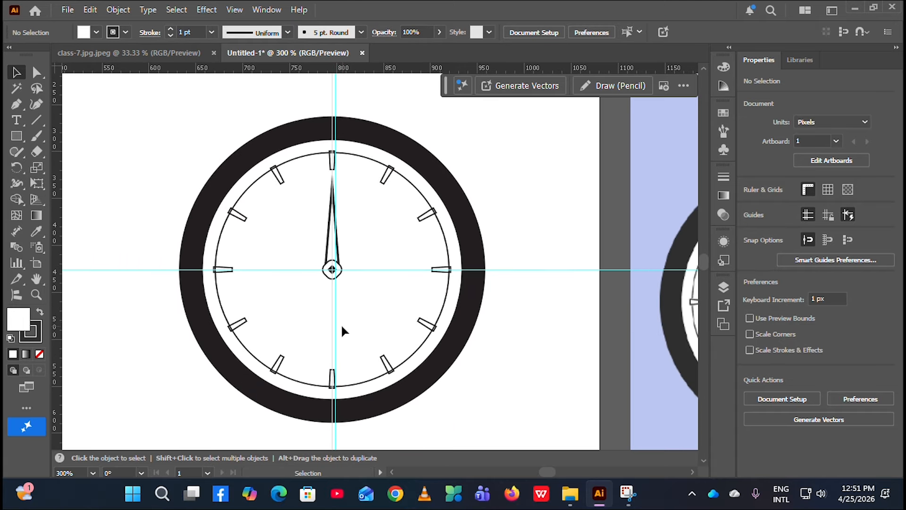
scroll(333, 284, "up", 4)
left_click(317, 237)
left_click_drag(317, 237, 223, 284)
left_click_drag(227, 348, 343, 243)
left_click_drag(272, 225, 247, 301)
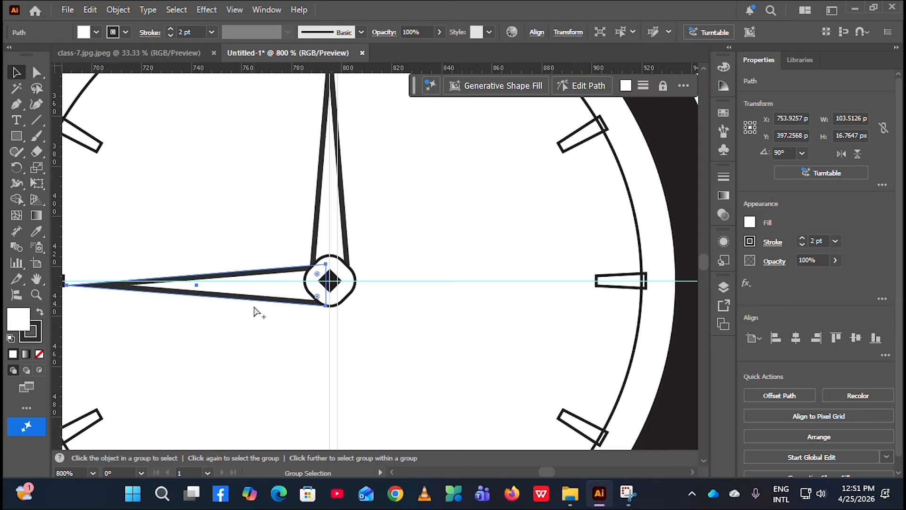
Step: Scale the horizontal hand down proportionally to about 83.9 px long and 13.6 px wide, keeping its base at the hub
scroll(168, 362, "down", 1)
scroll(133, 315, "left", 2)
scroll(132, 319, "up", 2)
left_click_drag(178, 300, 220, 299)
key("ctrl+z")
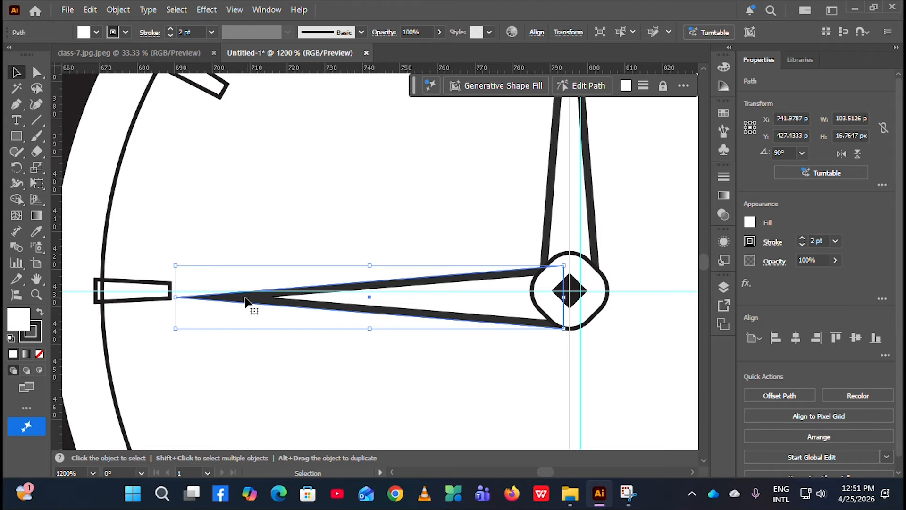
left_click_drag(176, 297, 249, 298)
left_click(313, 372)
scroll(293, 387, "down", 7, "alt")
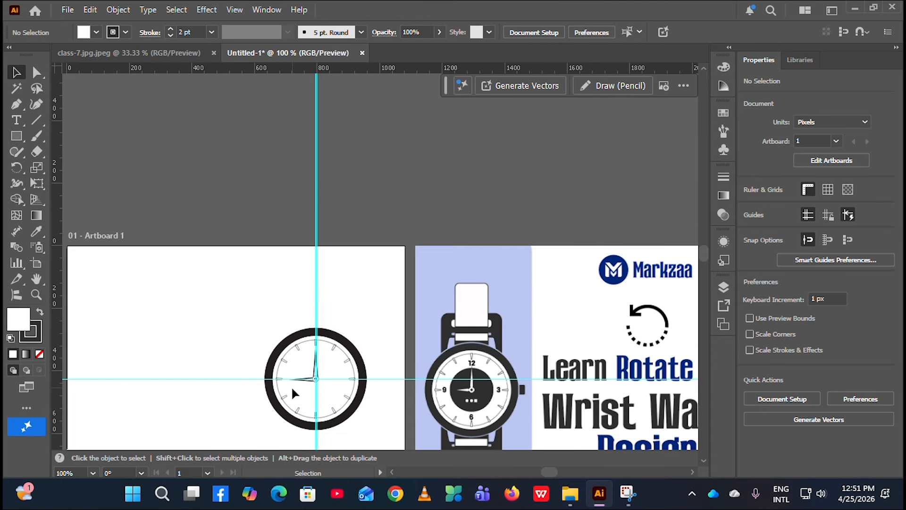
Step: Compare the hands with the reference watch and scale the horizontal hand down slightly further from its tip
scroll(522, 362, "up", 4, "alt")
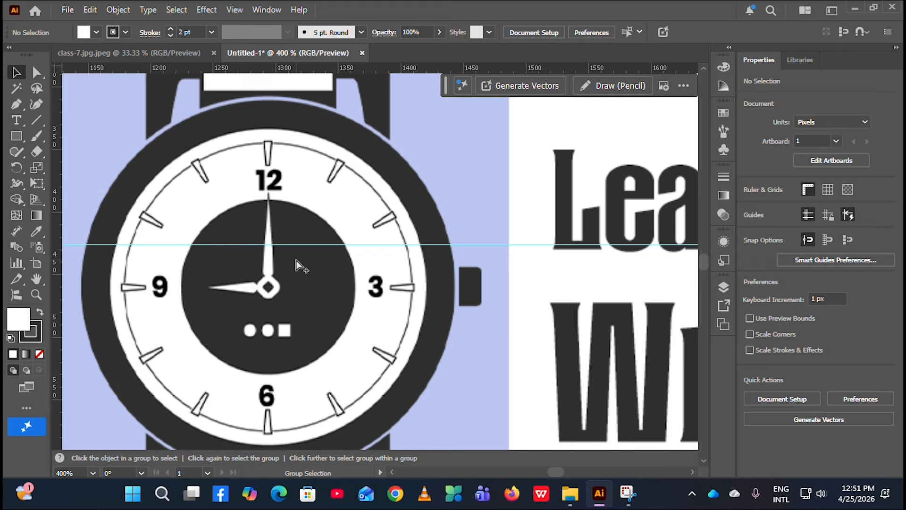
scroll(294, 264, "down", 4, "alt")
scroll(287, 277, "up", 1, "alt")
scroll(283, 274, "left", 3)
scroll(189, 267, "up", 5, "alt")
left_click(170, 294)
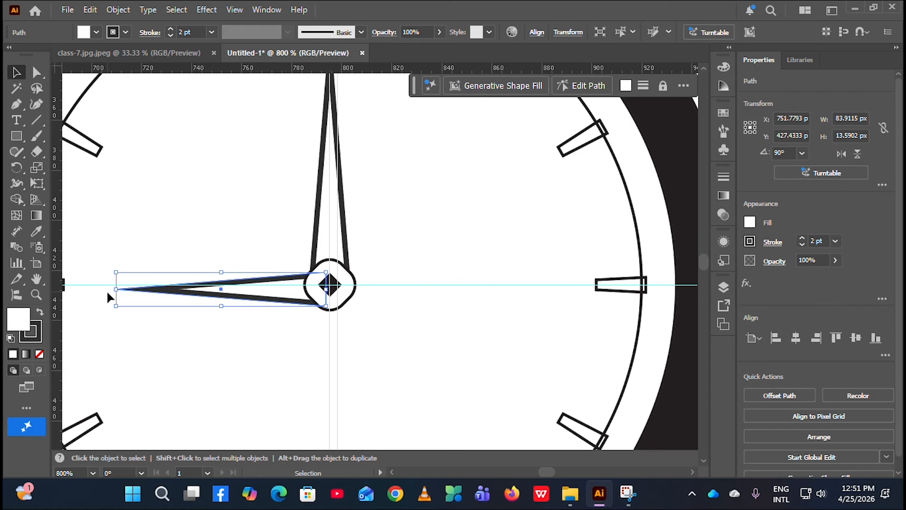
left_click_drag(117, 288, 137, 287)
left_click(221, 329)
scroll(175, 309, "down", 3, "alt")
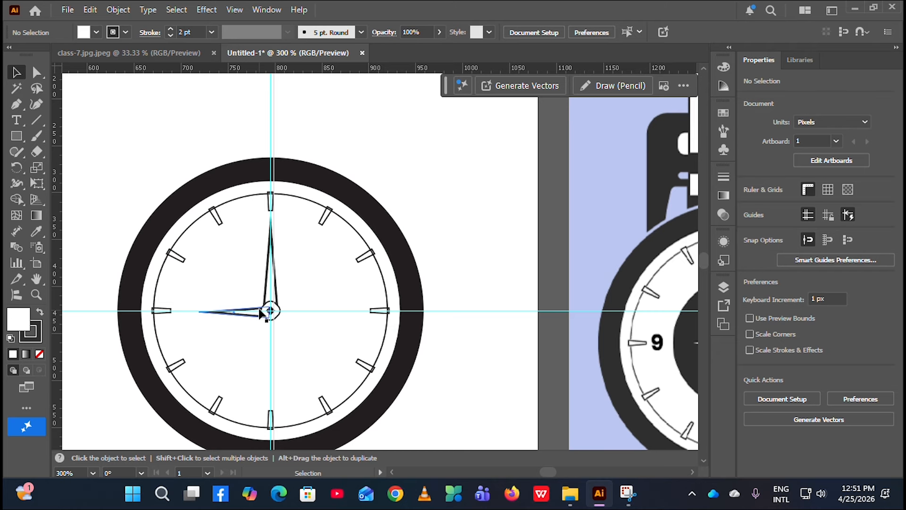
scroll(274, 370, "down", 2, "alt")
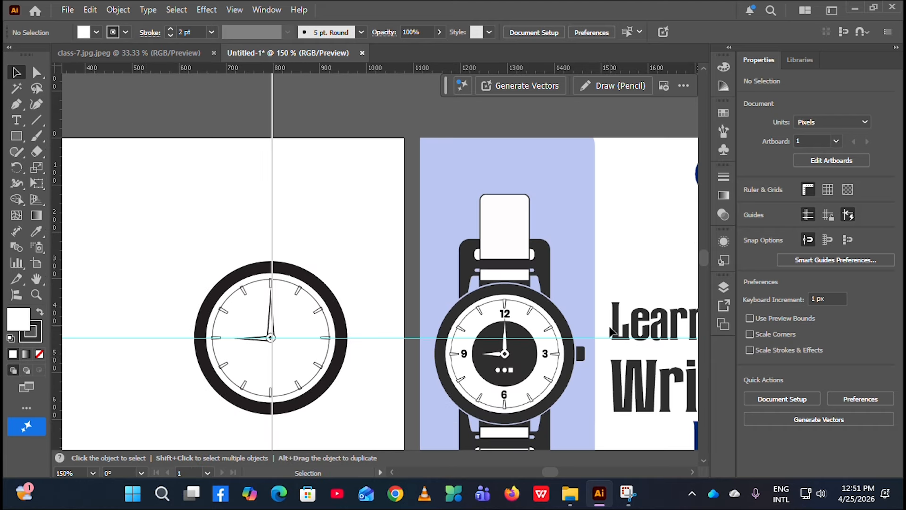
Step: Draw a circle about 159.4 px in diameter centred on the watch hub
scroll(509, 360, "down", 2)
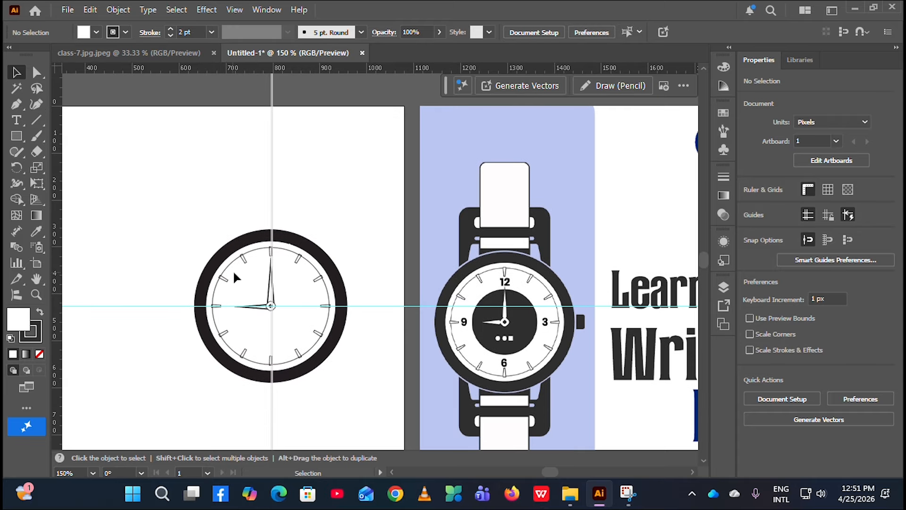
scroll(280, 331, "down", 3)
scroll(280, 329, "up", 2, "alt")
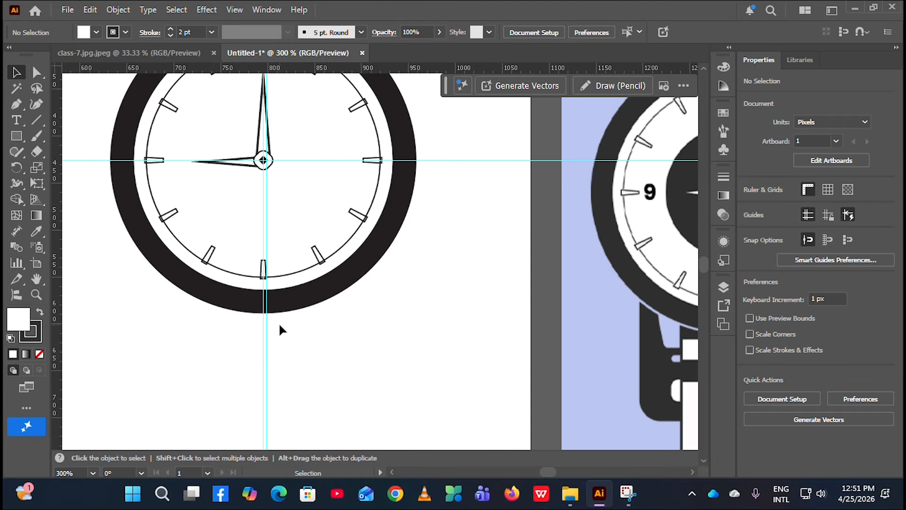
scroll(279, 322, "up", 2)
scroll(242, 325, "right", 2, "ctrl")
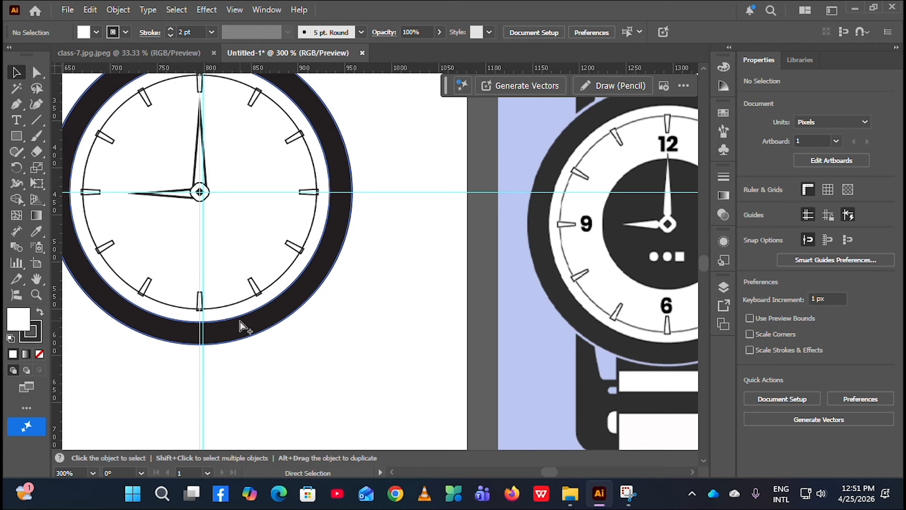
scroll(241, 326, "down", 2, "alt")
scroll(452, 300, "up", 1, "alt")
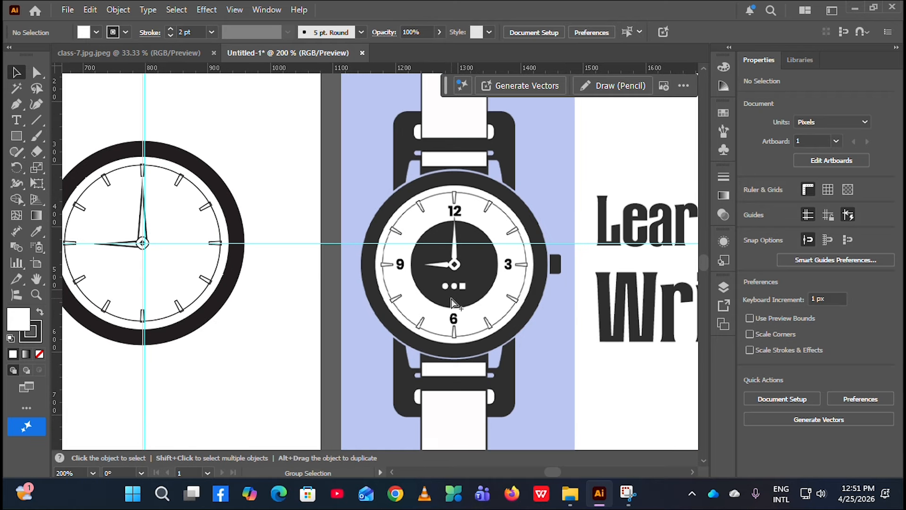
scroll(265, 288, "left", 2, "ctrl")
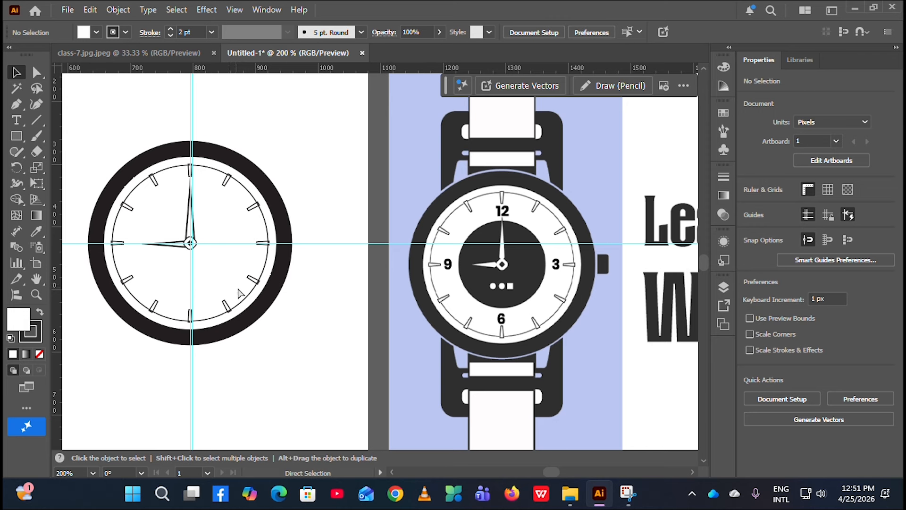
left_click_drag(12, 140, 47, 169)
scroll(168, 251, "up", 2, "alt")
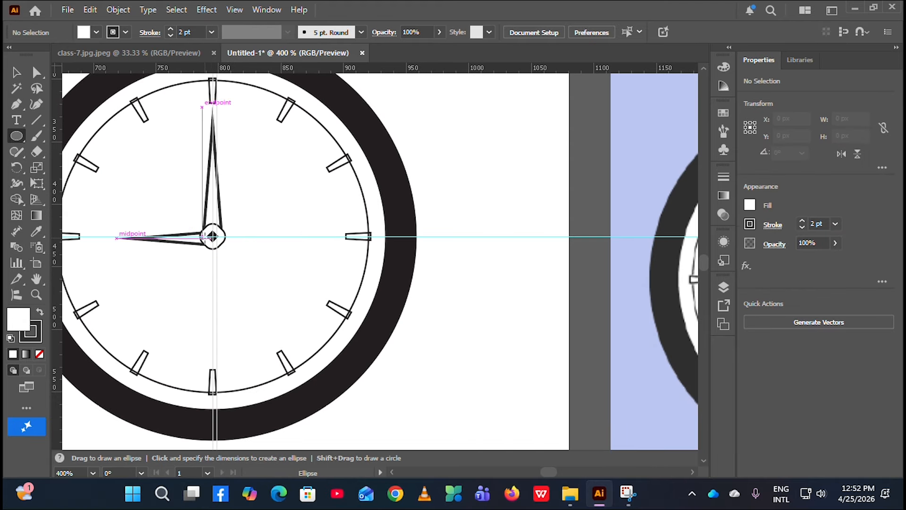
left_click_drag(213, 236, 286, 336)
Step: Remove the inner circle's stroke and fill it with dark grey R=47 G=47 B=47
key("ctrl+c")
left_click(126, 32)
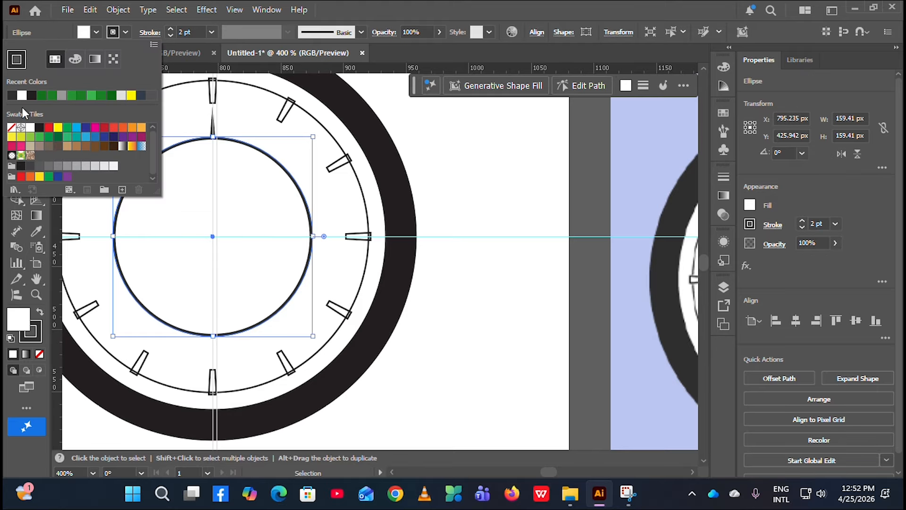
left_click(11, 129)
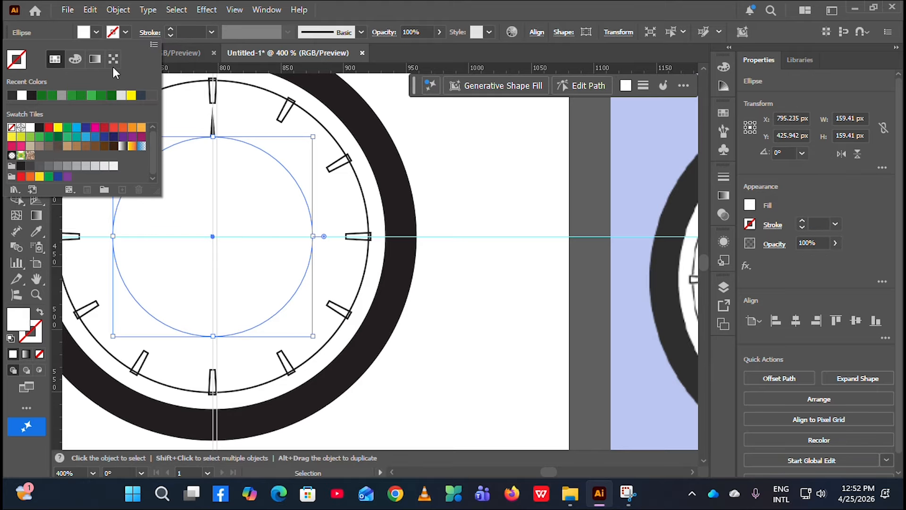
left_click(95, 32)
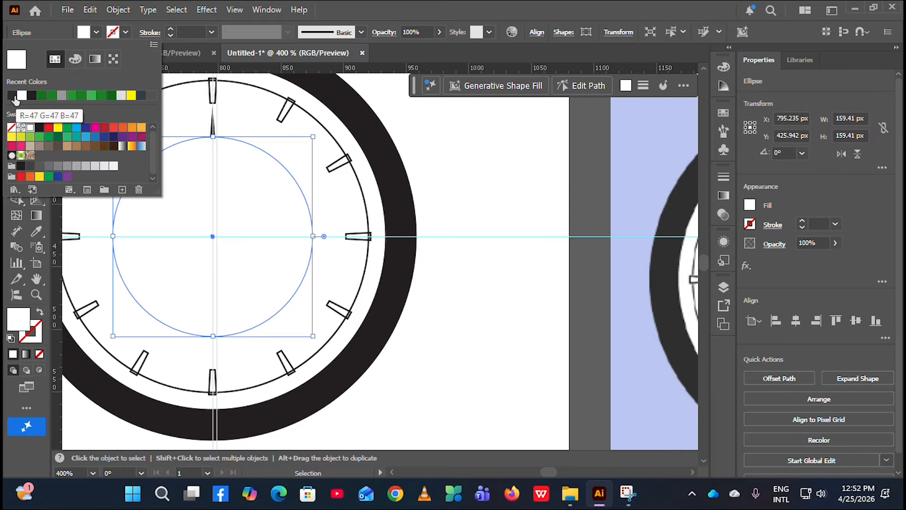
left_click(12, 96)
key("l")
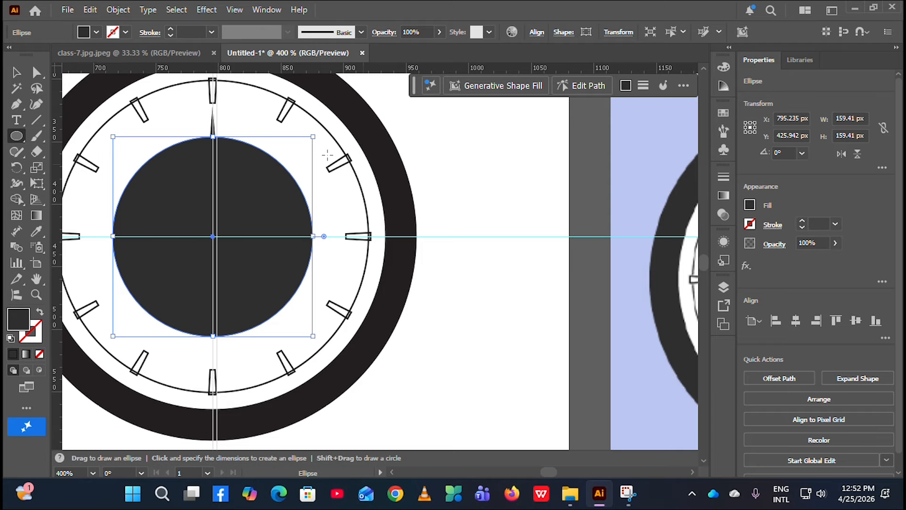
Step: Send the dark inner circle behind the watch hands and centre hub, keeping it in front of the white dial
left_click(9, 73)
left_click(488, 315)
left_click(277, 265)
right_click(267, 253)
mouse_move(340, 467)
left_click(454, 447)
left_click(452, 335)
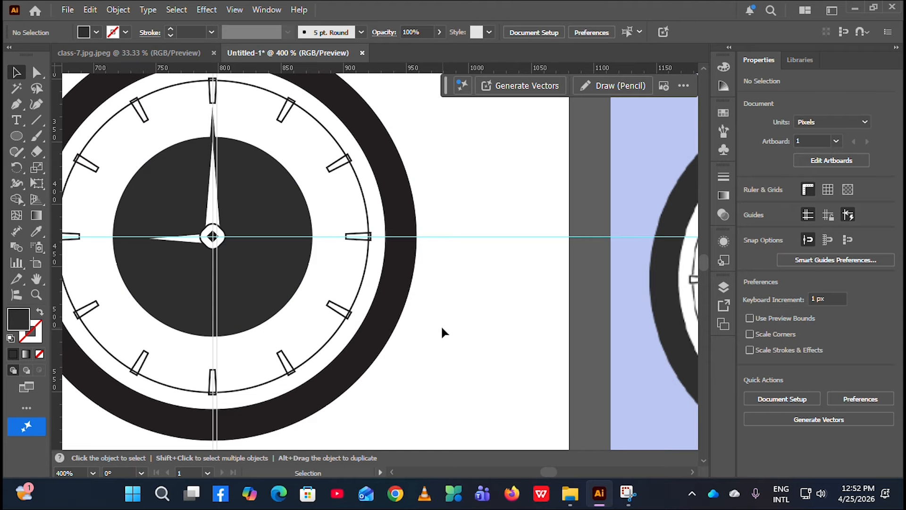
Step: Remove the extra vertical guide just beside the dial's centre line
scroll(241, 325, "up", 3)
scroll(246, 333, "down", 3)
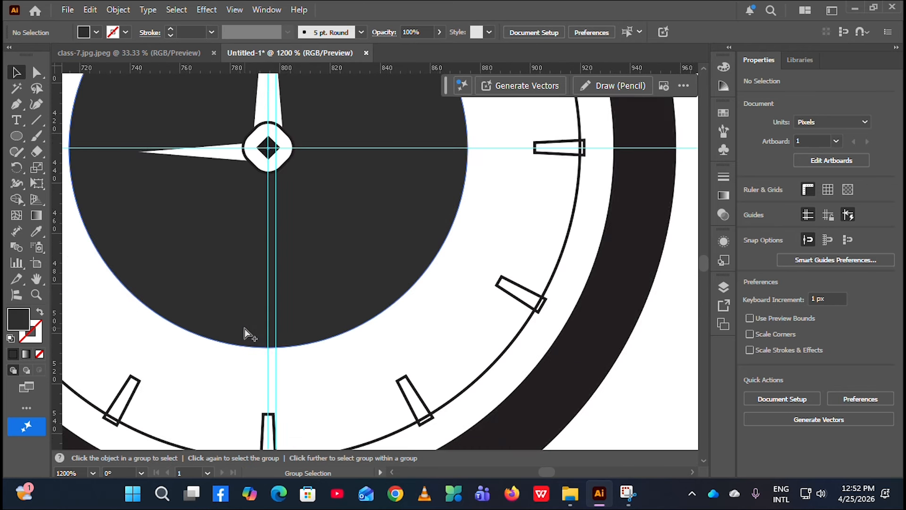
scroll(277, 338, "up", 2)
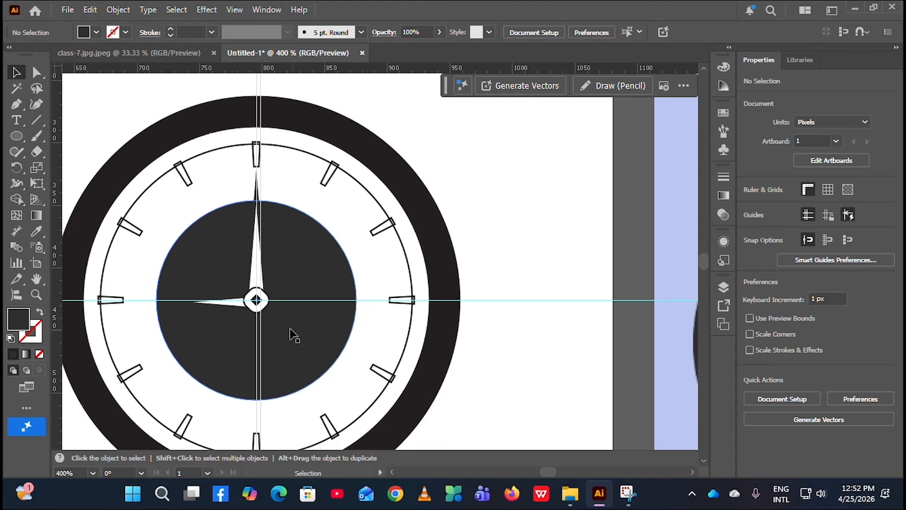
left_click_drag(259, 324, 503, 323)
left_click(499, 330)
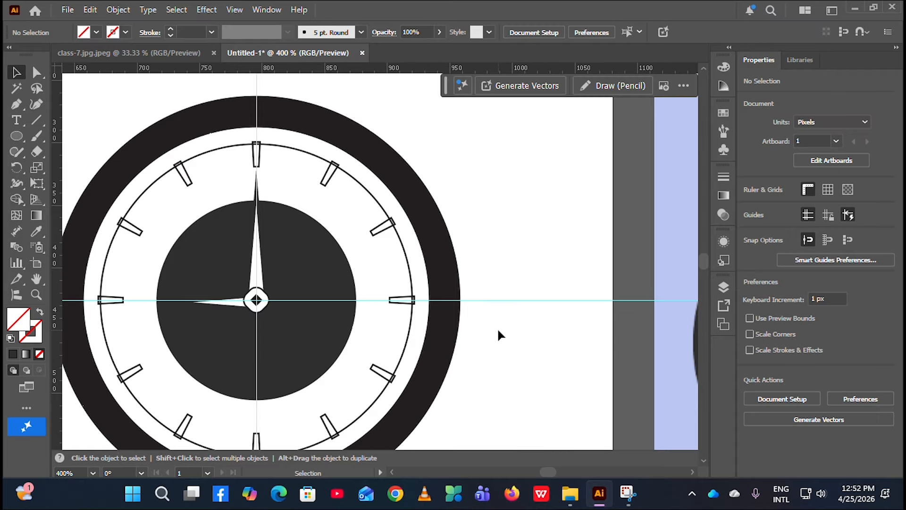
Step: Draw a small circle about 7.3 px in diameter on the dark disc, below and slightly left of the hub
scroll(114, 288, "up", 3)
scroll(196, 335, "down", 4)
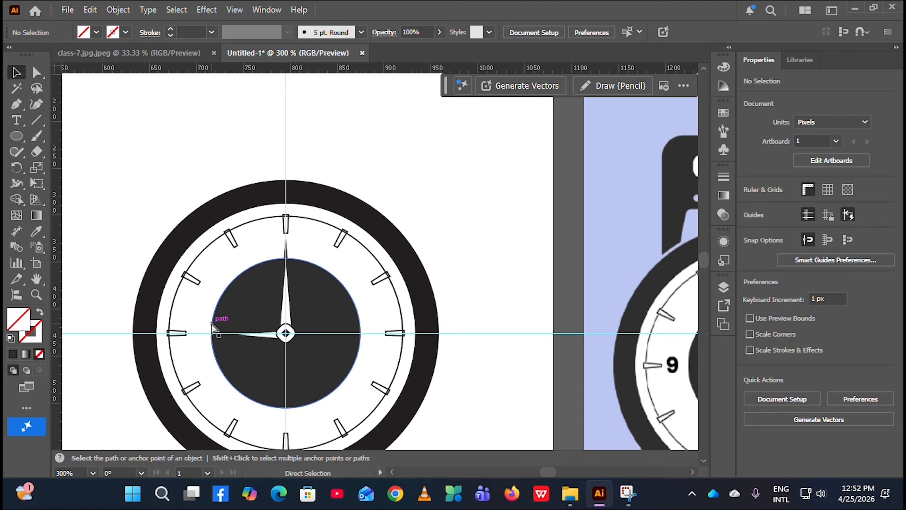
scroll(307, 308, "down", 2)
scroll(300, 311, "down", 2)
scroll(297, 311, "right", 3)
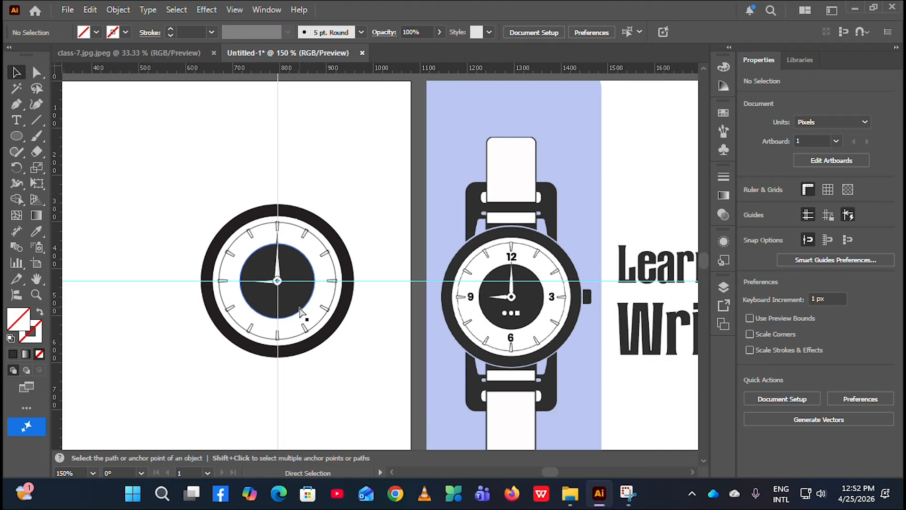
scroll(291, 317, "up", 1)
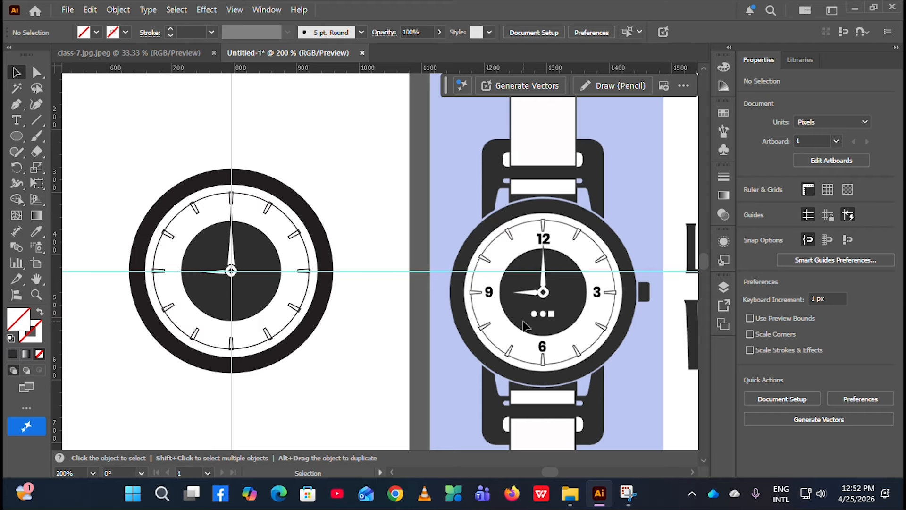
scroll(548, 321, "up", 1)
scroll(547, 321, "down", 1)
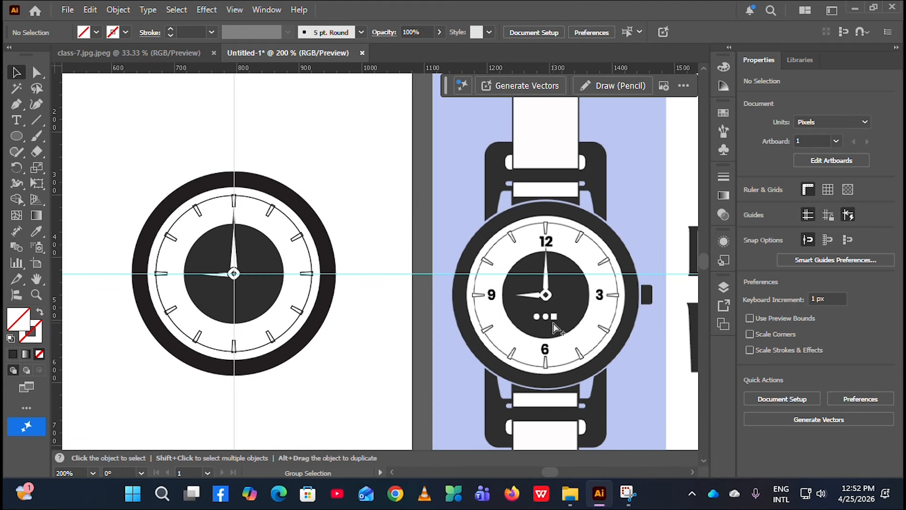
scroll(258, 285, "up", 3)
scroll(287, 334, "left", 2)
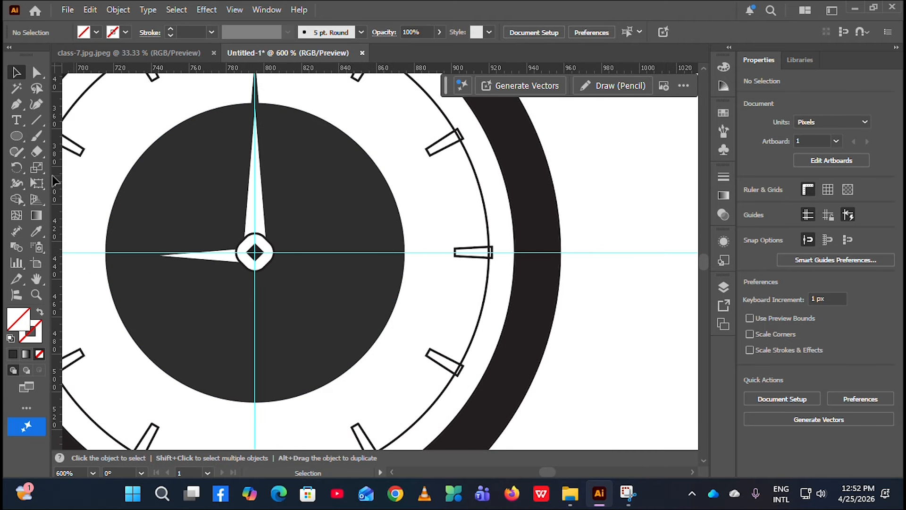
left_click(18, 137)
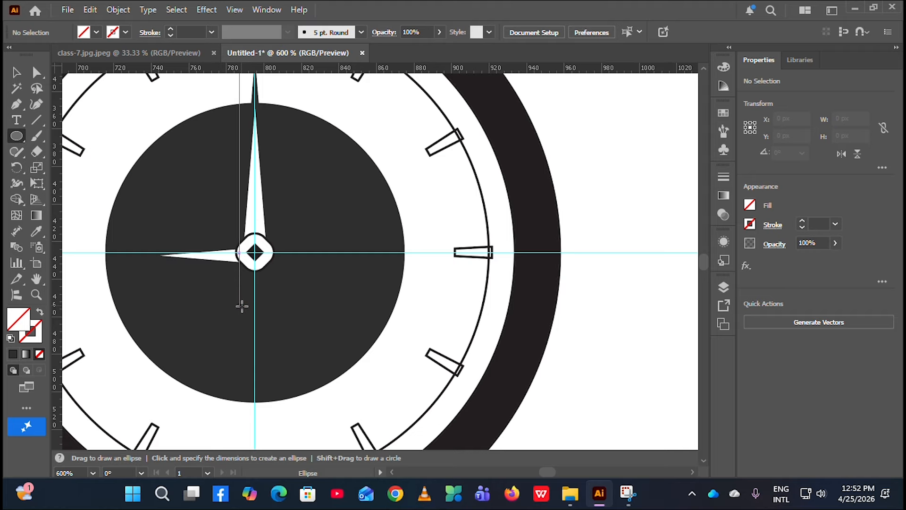
left_click_drag(232, 297, 249, 315)
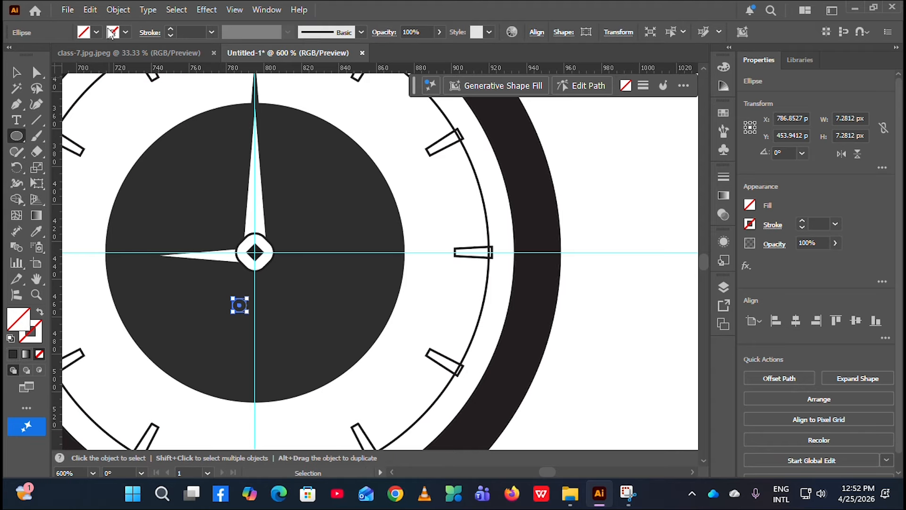
Step: Fill the small circle white and place a copy beside it on the vertical centre line
left_click(98, 32)
left_click(22, 96)
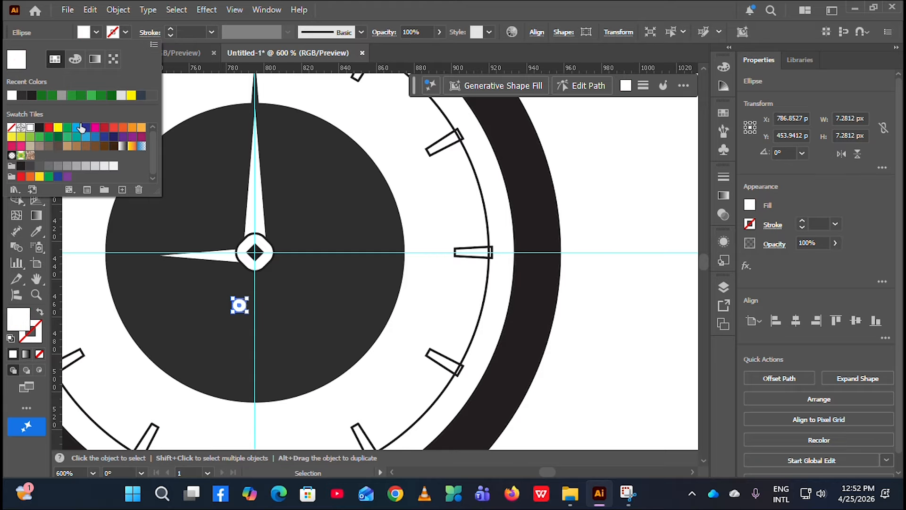
key("Escape")
key("v")
left_click(188, 242)
scroll(243, 348, "up", 3)
left_click_drag(238, 241, 279, 243)
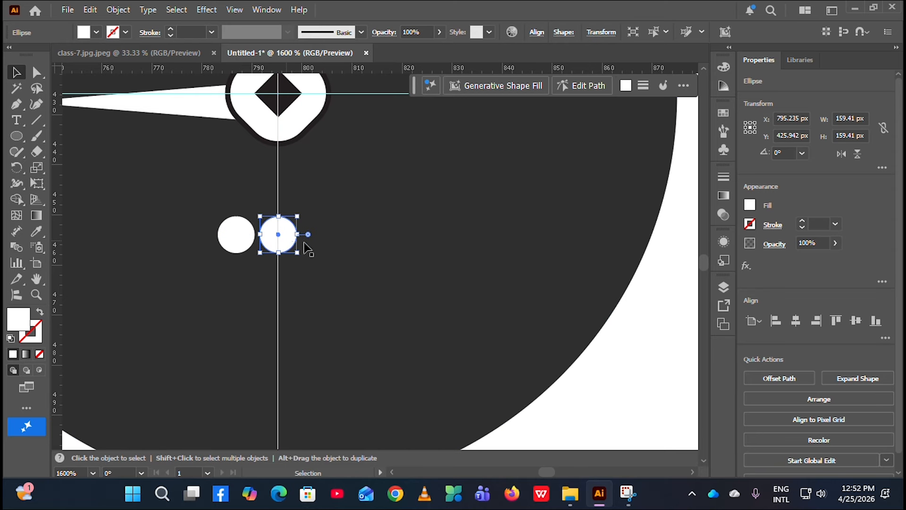
Step: Draw a white square about 6.6 px wide to the right of the two small circles
left_click_drag(16, 137, 57, 137)
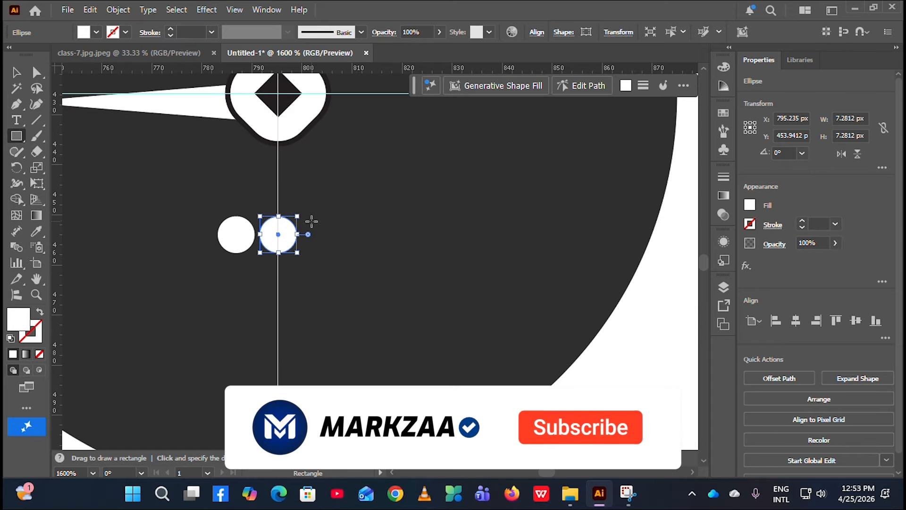
left_click_drag(310, 220, 333, 254)
left_click(17, 73)
Step: Lock the dark inner circle of the dial
scroll(419, 273, "down", 2)
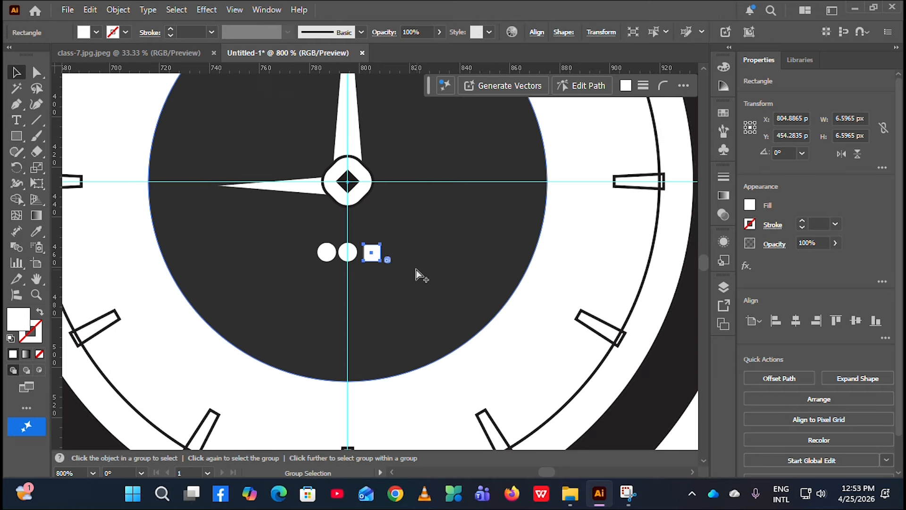
left_click(511, 347)
left_click(458, 285)
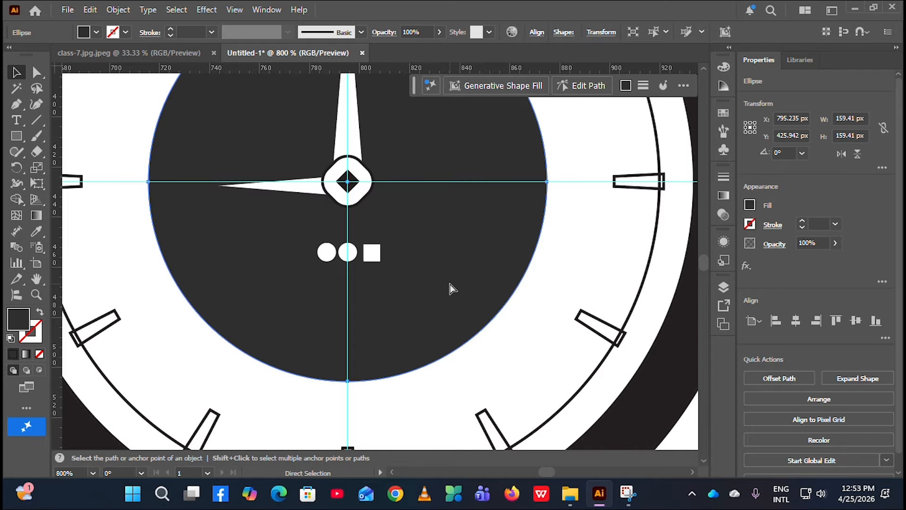
key("ctrl+2")
Step: Distribute the two small circles and the square evenly by their horizontal centres, and centre the row on the vertical guide
left_click_drag(423, 276, 268, 227)
scroll(349, 252, "up", 2)
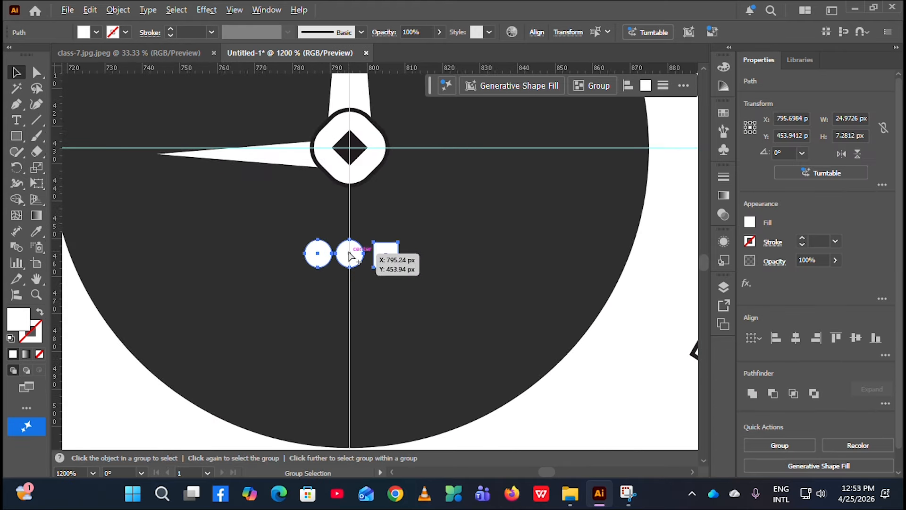
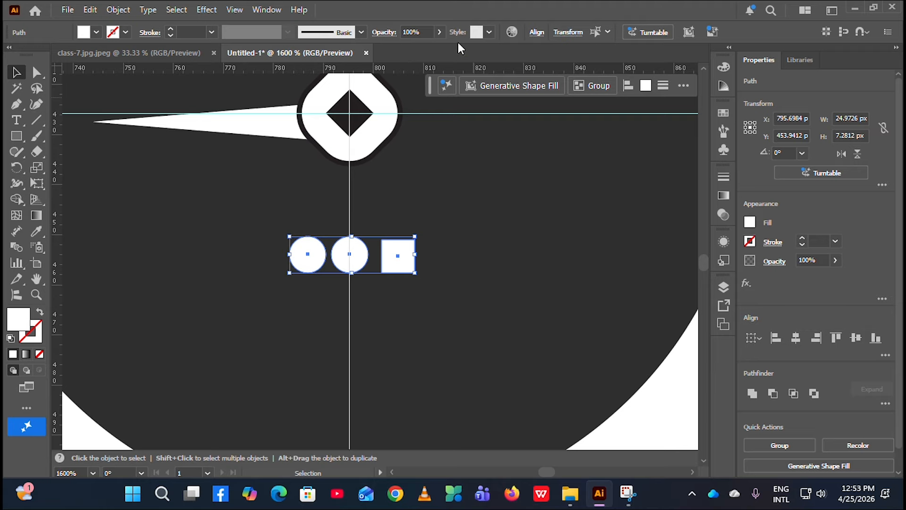
left_click(886, 355)
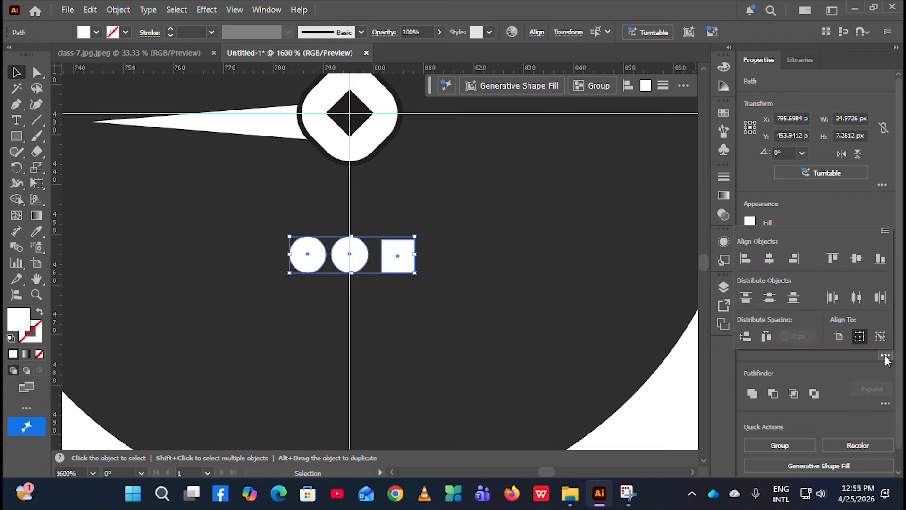
left_click(858, 301)
left_click(378, 250)
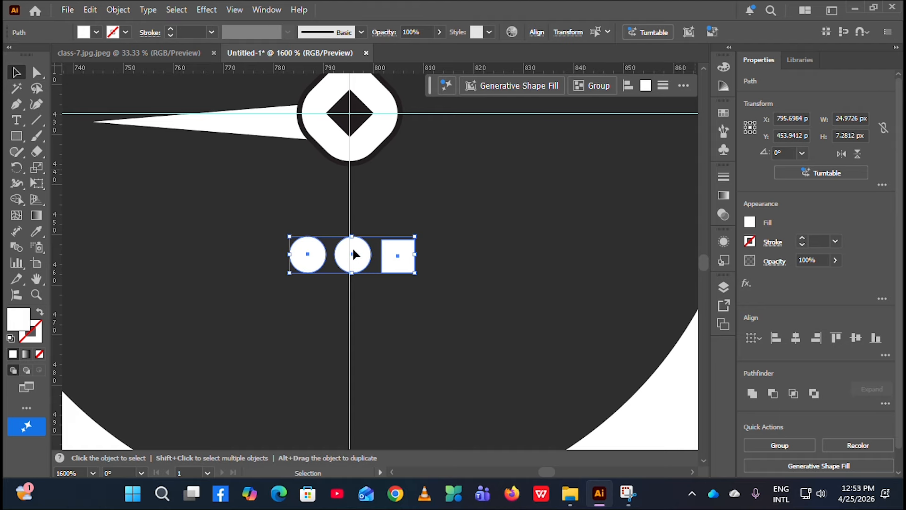
mouse_move(355, 250)
left_mouse_down()
mouse_move(310, 250)
mouse_move(358, 245)
left_mouse_up()
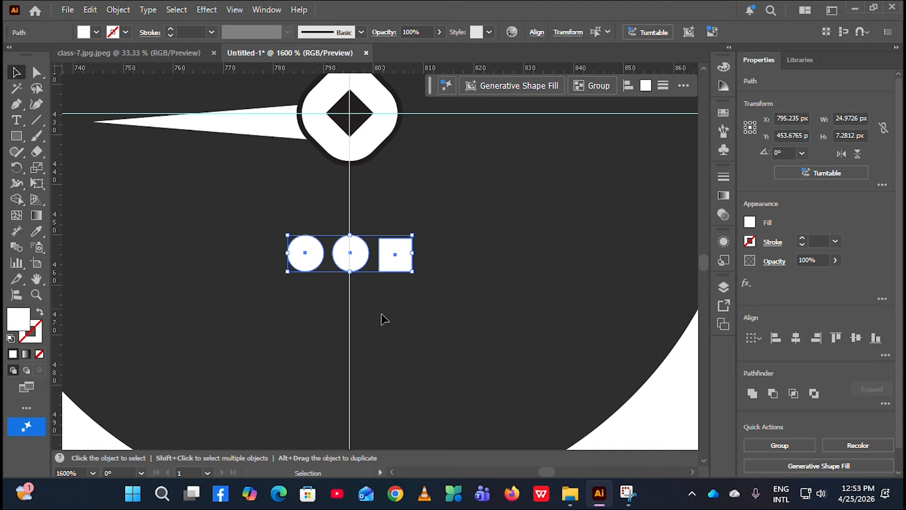
left_click(382, 316)
Step: Move the row of two circles and the square down to about Y 462.4 px, keeping it centred beneath the hub
scroll(351, 351, "down", 6)
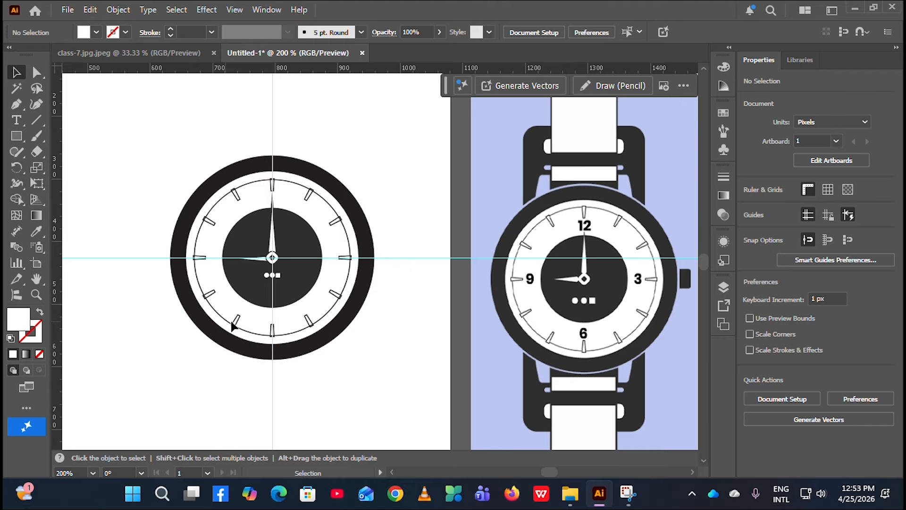
scroll(234, 328, "up", 3)
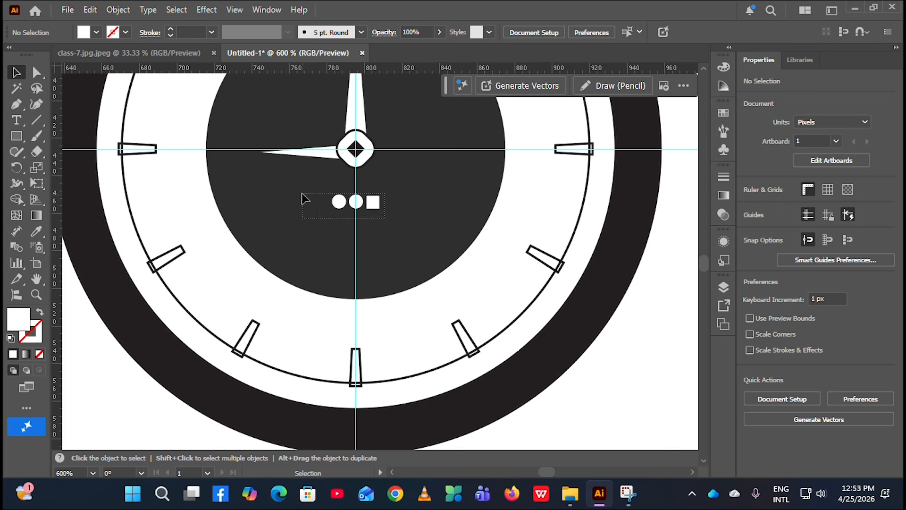
left_click_drag(303, 194, 302, 194)
left_click_drag(373, 203, 373, 217)
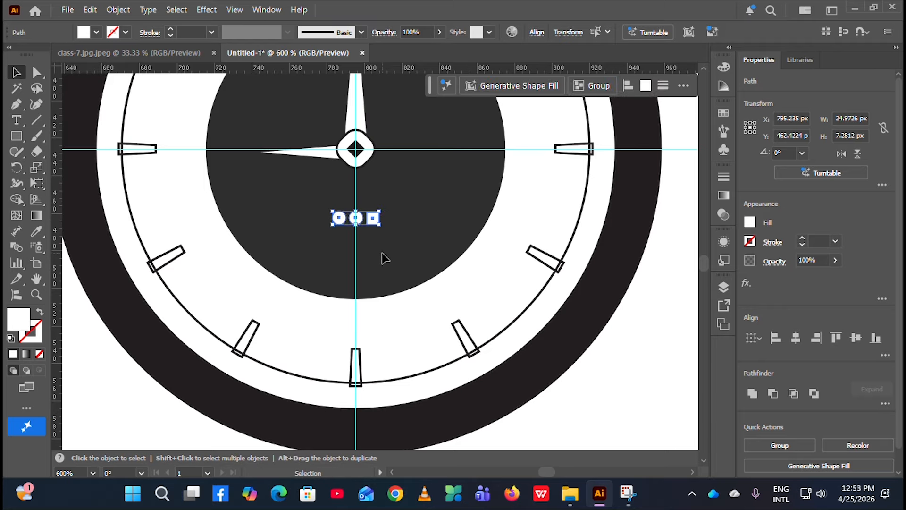
left_click(381, 252)
scroll(307, 287, "down", 3)
scroll(127, 326, "right", 2)
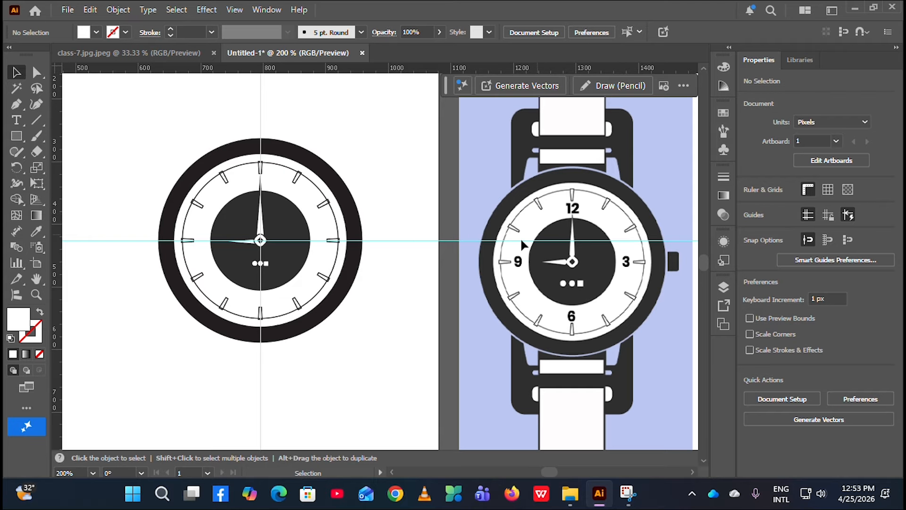
Step: Shorten the vertical hand without changing its width, lowering its tip to just above the dark centre disc's upper edge
scroll(217, 207, "up", 3)
scroll(331, 234, "up", 2)
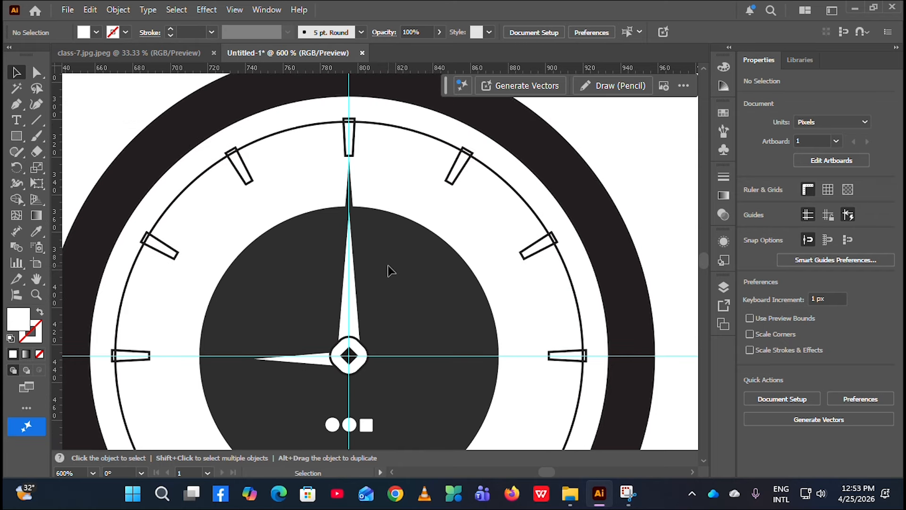
left_click(349, 182)
left_click_drag(350, 163, 355, 197)
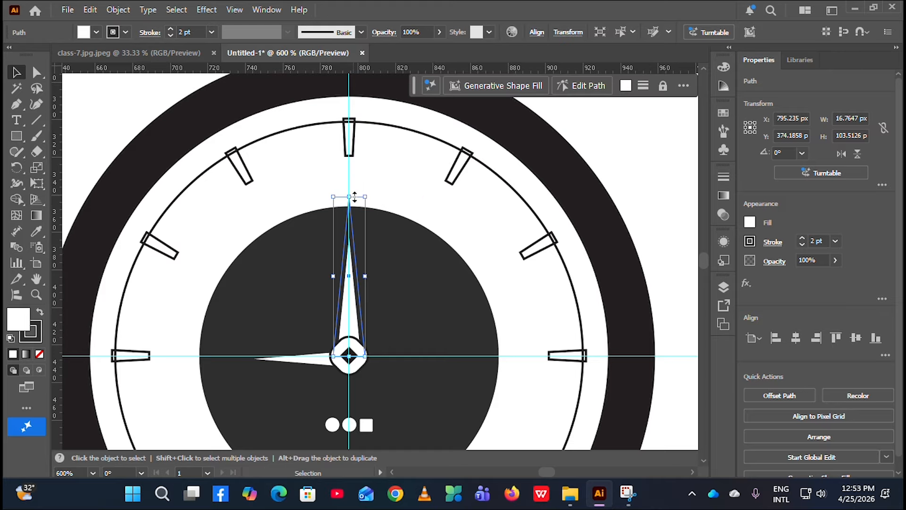
left_click(395, 190)
scroll(391, 298, "down", 1)
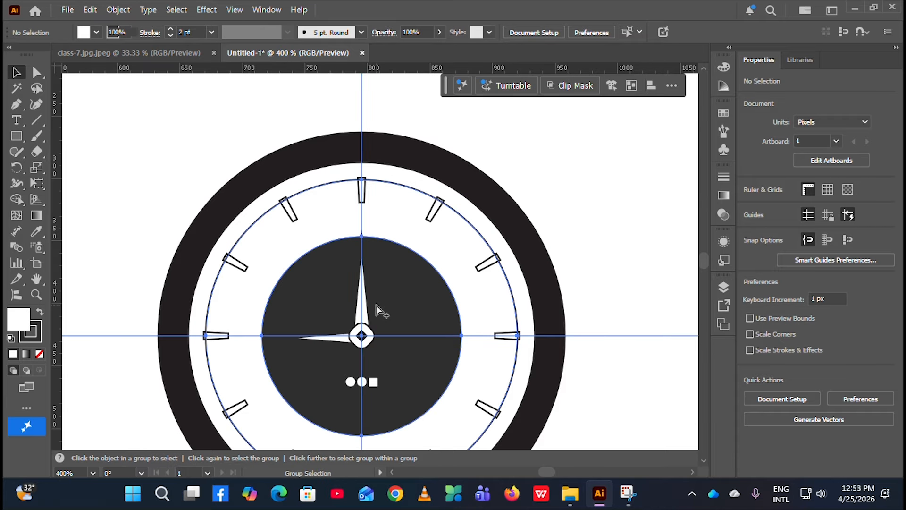
Step: Unlock all locked artwork and scale the dark centre disc down proportionally about its centre, leaving the tips of both hands outside it
key("ctrl+a")
left_click(112, 206)
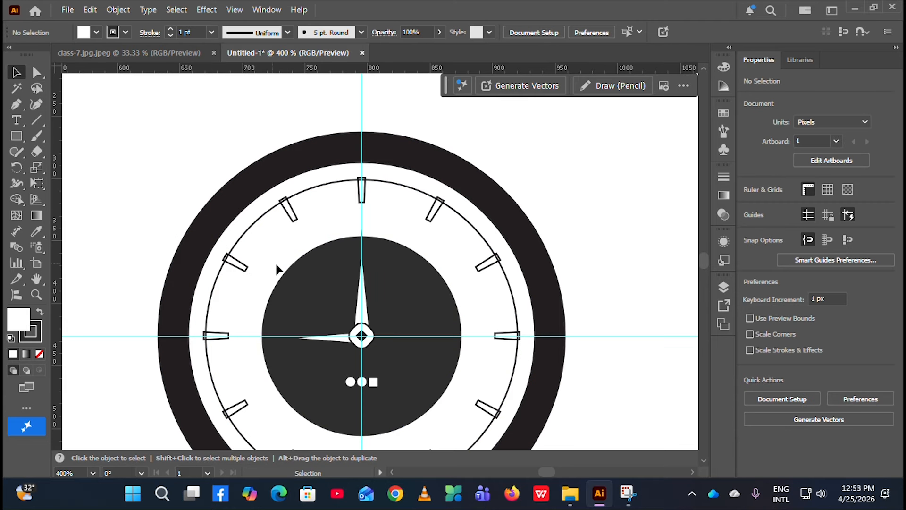
left_click(324, 285)
left_click_drag(462, 336, 446, 332)
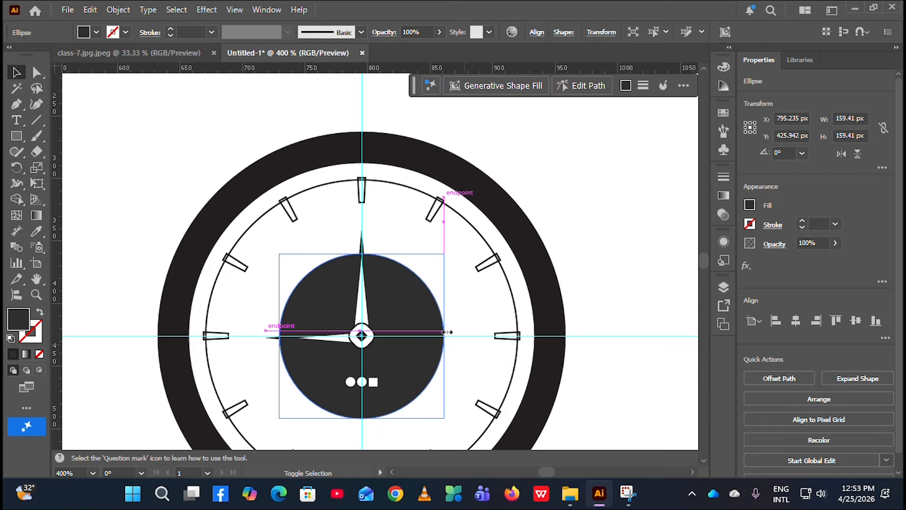
left_click(586, 234)
Step: Scale the horizontal hand down proportionally to about 64.2 px long, keeping its hub end in place, and set its stroke to 1 pt
scroll(583, 235, "down", 4)
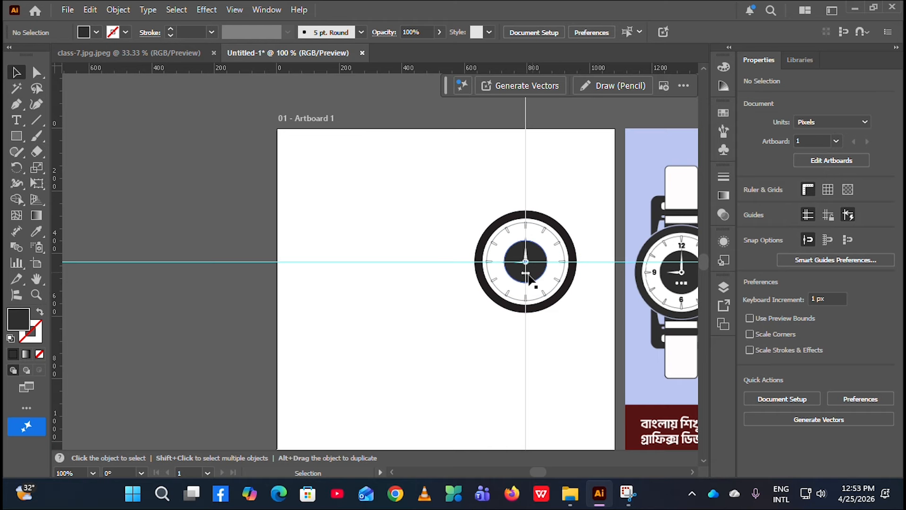
scroll(472, 302, "right", 2)
scroll(376, 312, "right", 1)
scroll(401, 286, "up", 3)
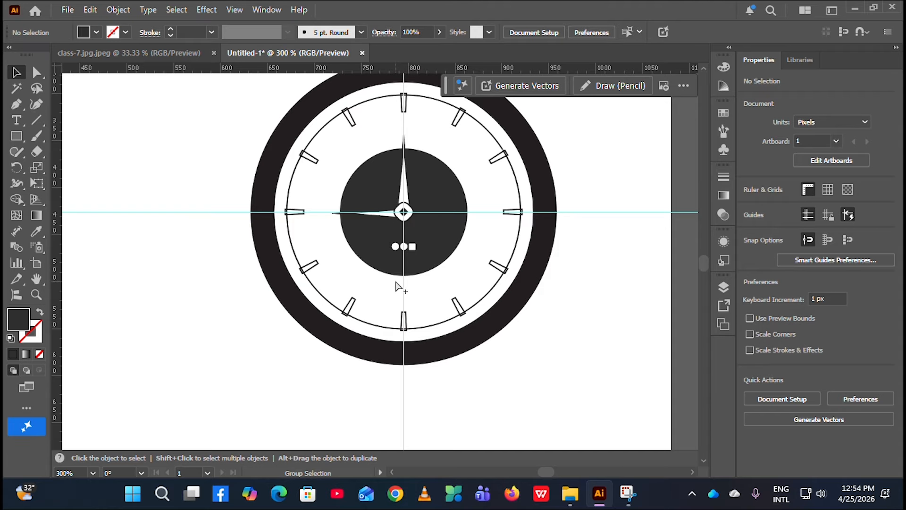
scroll(370, 220, "up", 3)
left_click(371, 220)
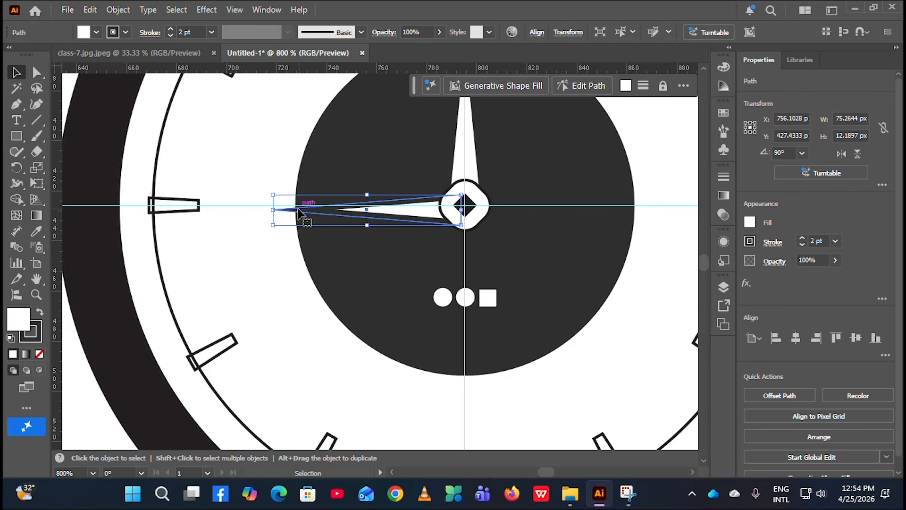
left_click_drag(275, 210, 303, 210)
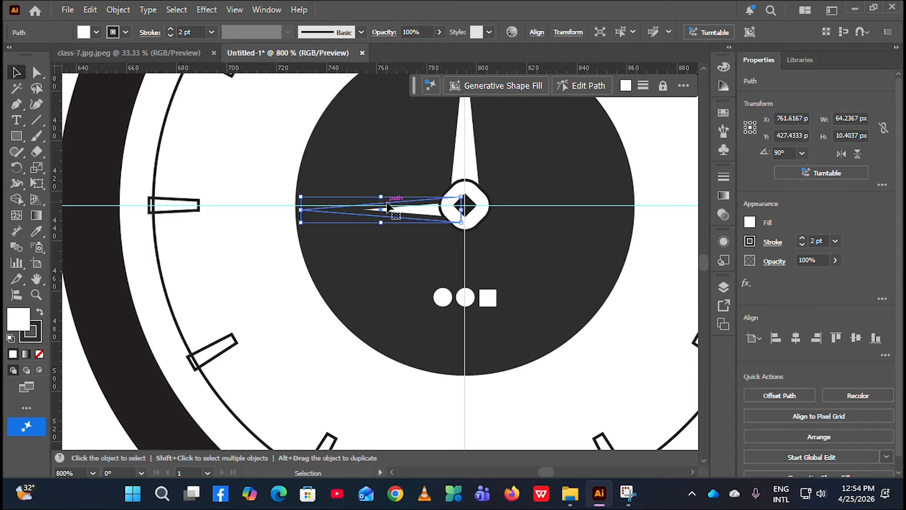
left_click(171, 36)
left_click(258, 283)
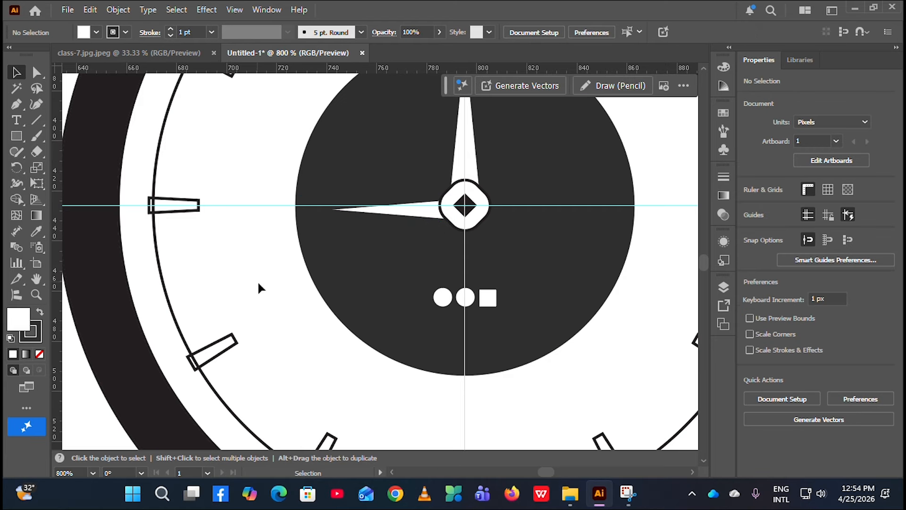
scroll(430, 338, "up", 2)
scroll(376, 302, "up", 3)
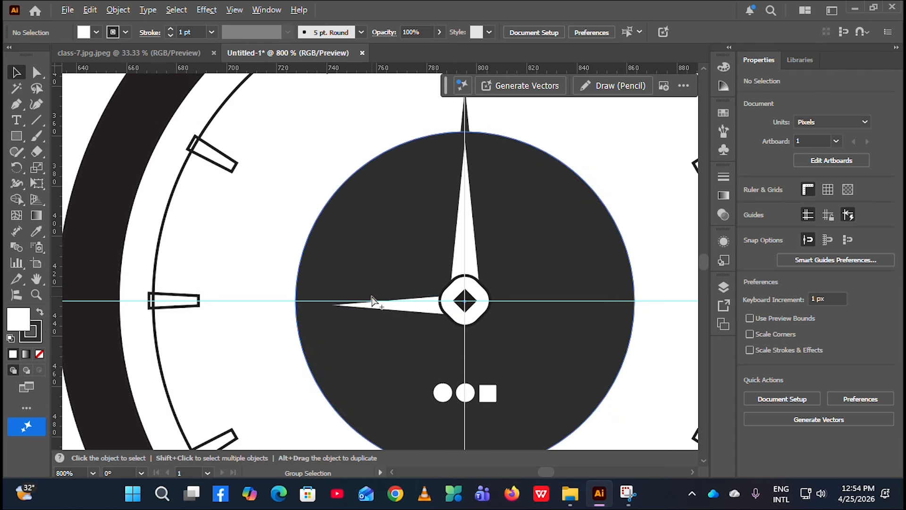
Step: Compare the drawn watch dial and its minute hand with the reference watch for missing details
scroll(372, 300, "down", 3)
scroll(388, 264, "right", 4)
scroll(380, 276, "right", 8)
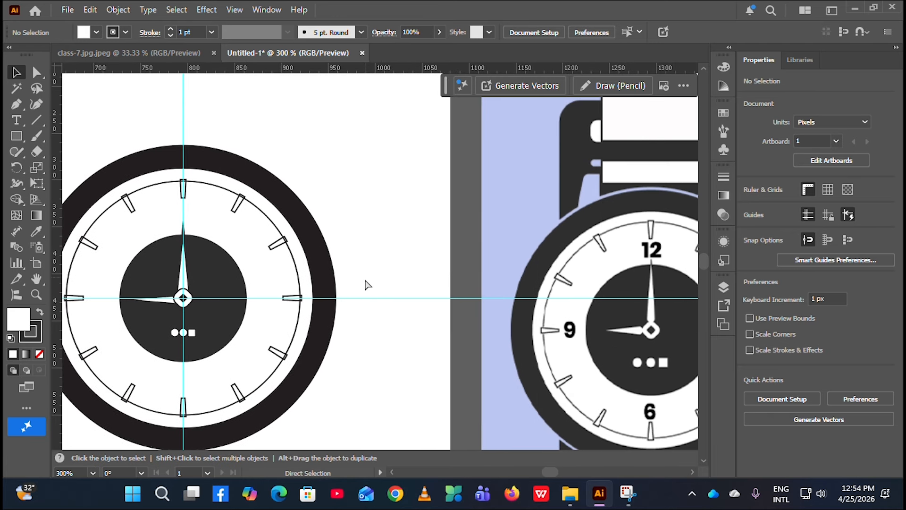
scroll(515, 259, "up", 4)
scroll(507, 284, "down", 5)
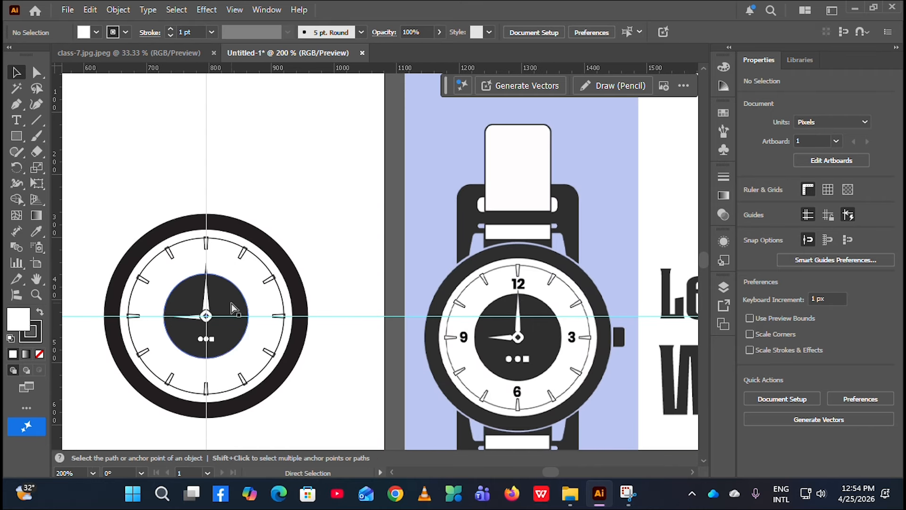
scroll(228, 303, "up", 7)
left_click(265, 282)
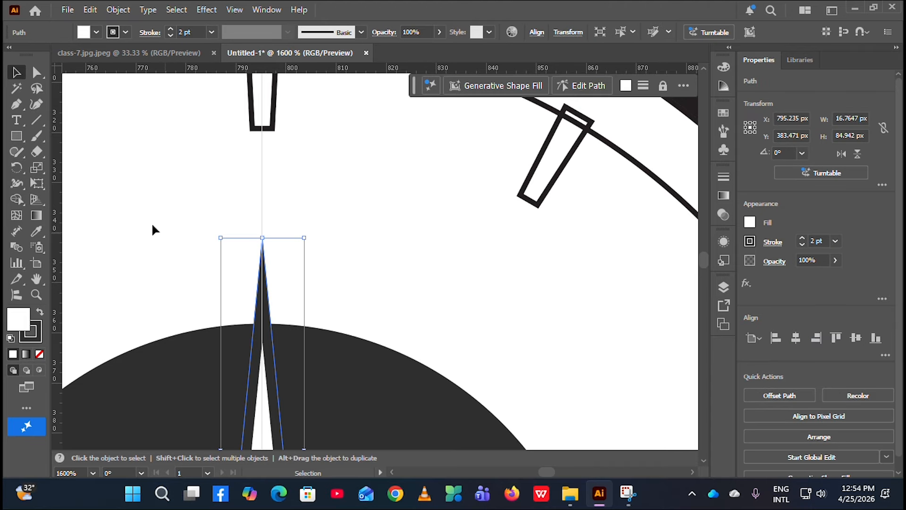
left_click(380, 204)
scroll(382, 208, "down", 3)
scroll(402, 231, "down", 3)
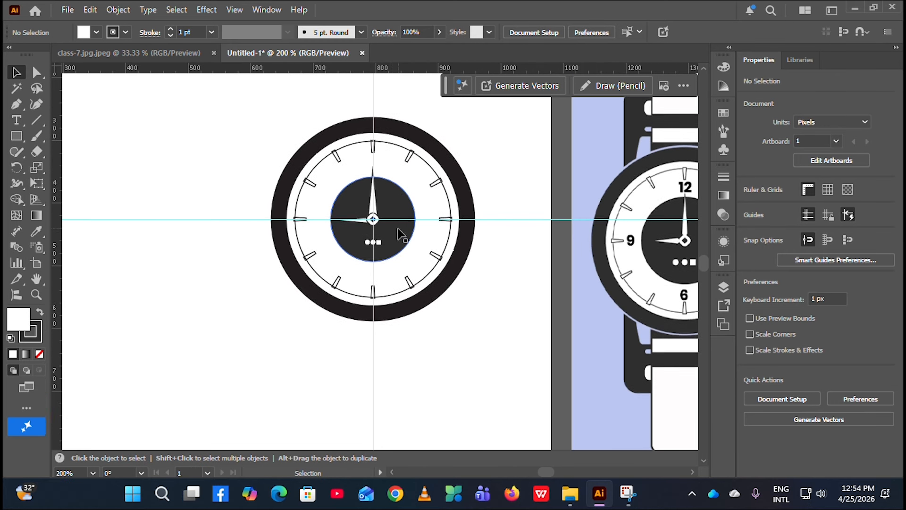
scroll(395, 232, "up", 1)
scroll(388, 240, "down", 2)
scroll(384, 244, "up", 3)
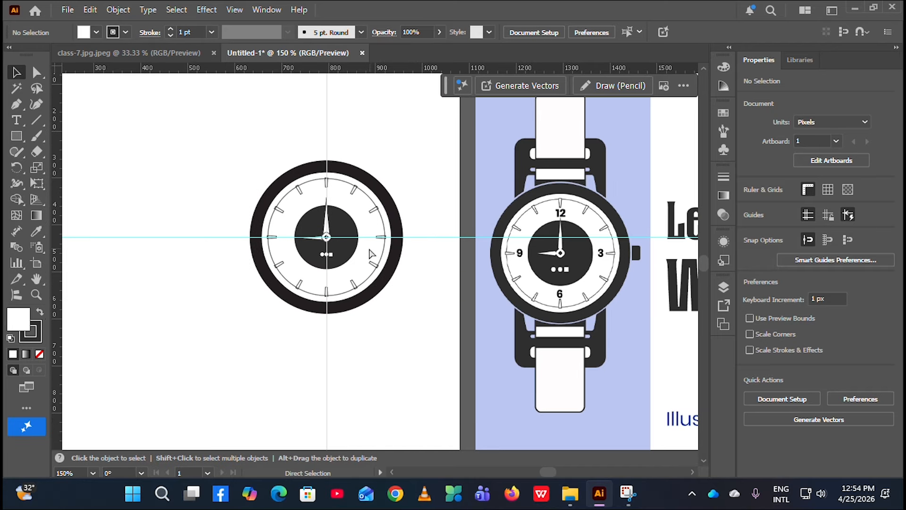
Step: Add the text 12 just below the dial's top hour marker, centred on the vertical guide
left_click(16, 119)
scroll(264, 136, "up", 2)
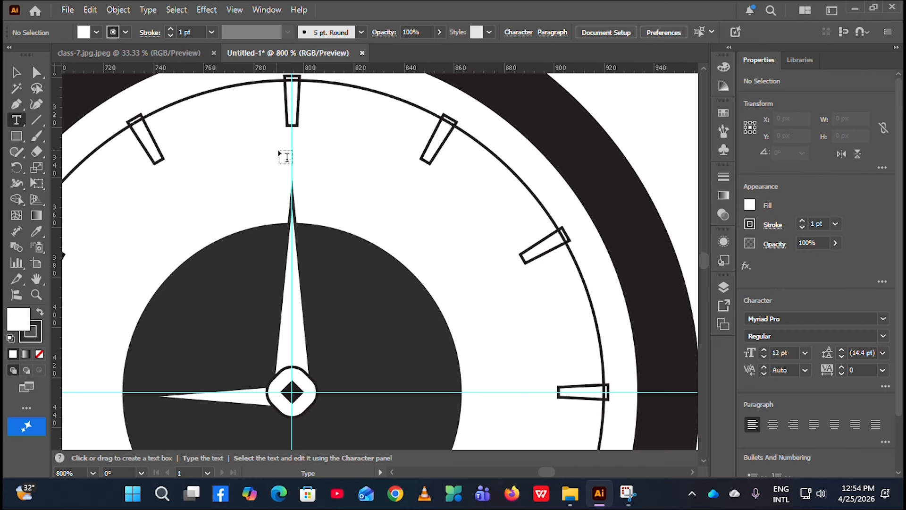
left_click(284, 156)
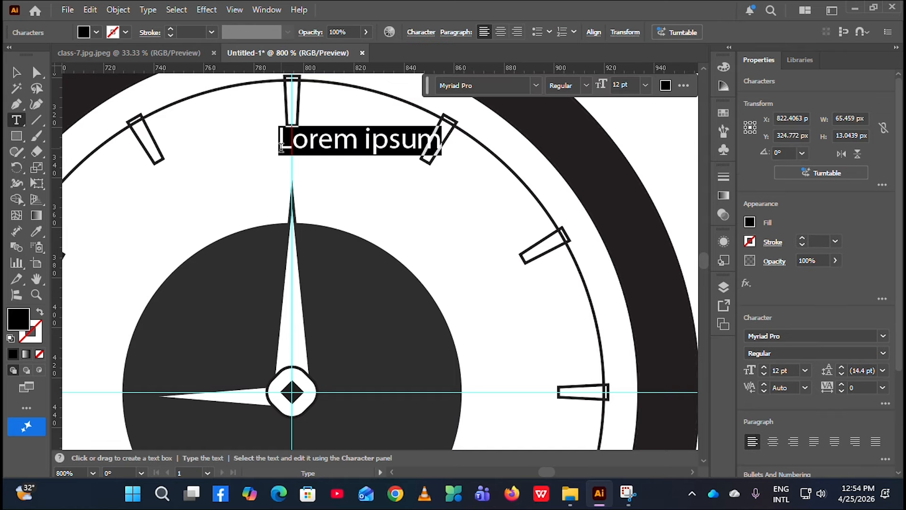
type("1")
scroll(286, 176, "down", 5)
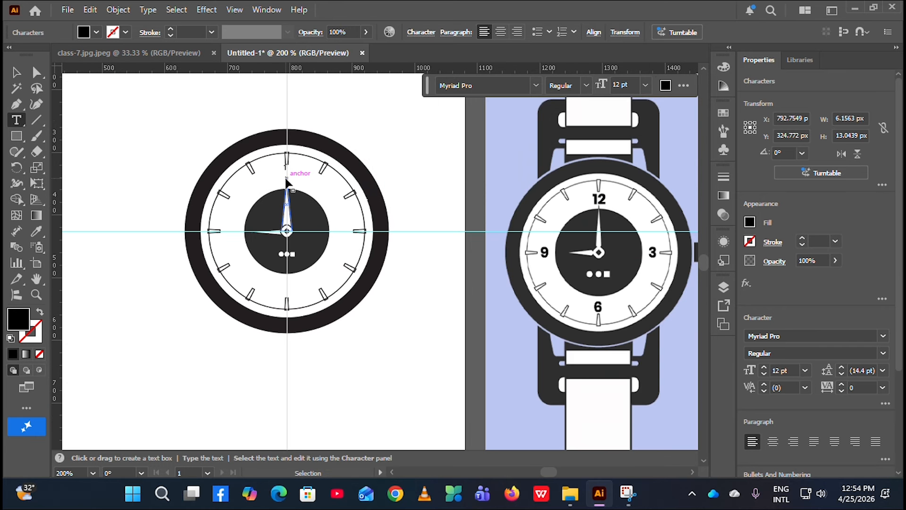
scroll(285, 180, "up", 5)
type("2")
key("Escape")
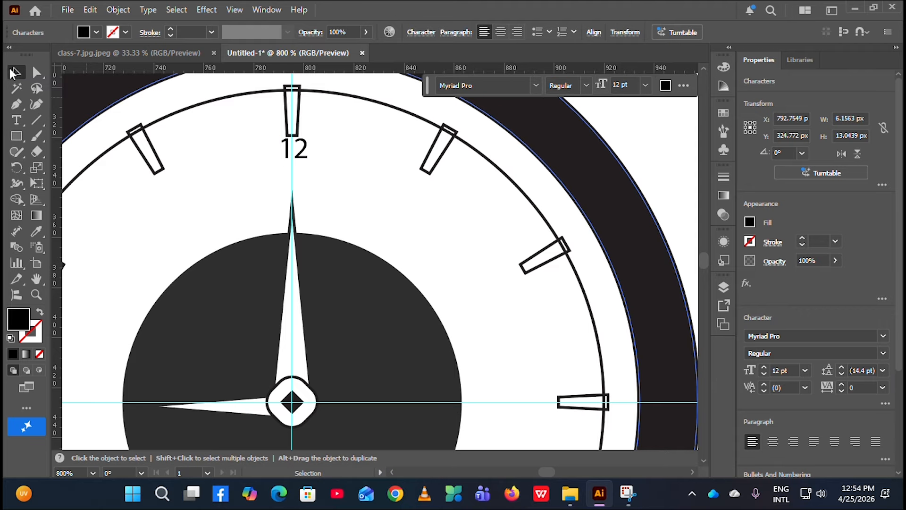
left_click_drag(298, 156, 301, 166)
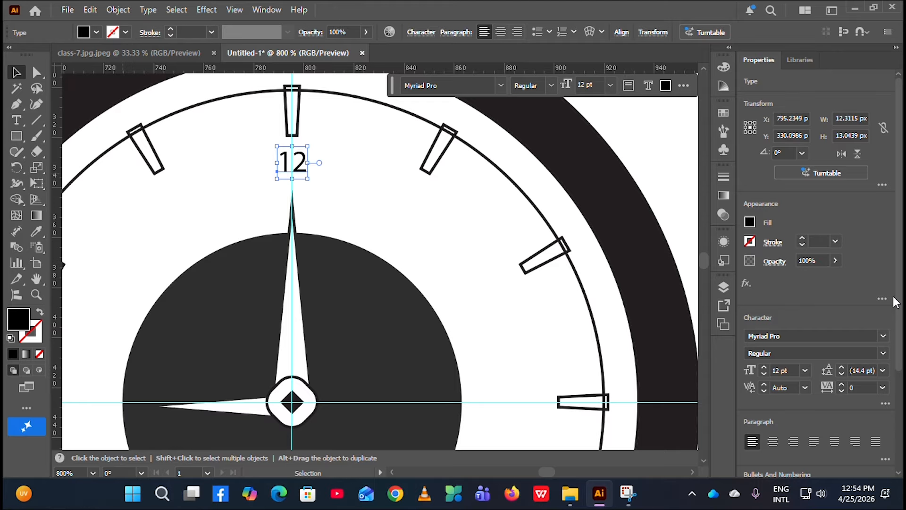
Step: Change the font of the 12 numeral to Arial
left_click(884, 336)
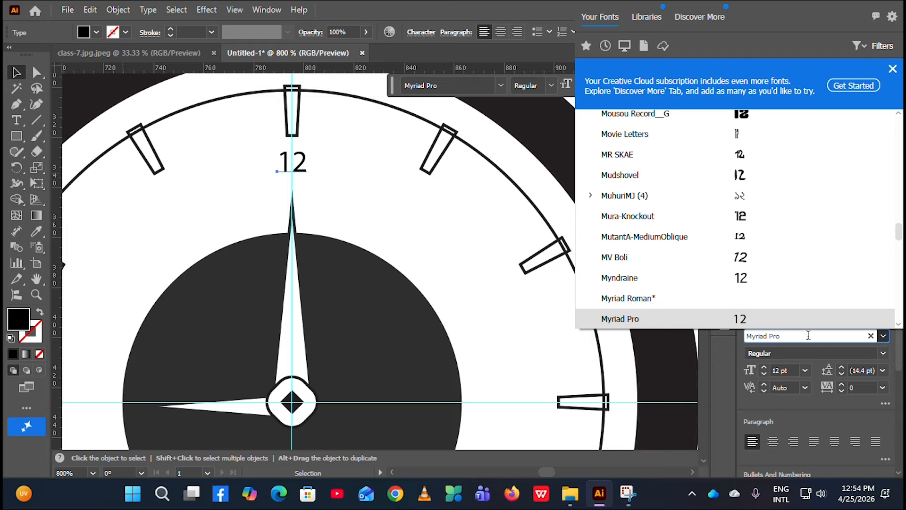
key("BackSpace")
key("BackSpace")
key("BackSpace")
key("BackSpace")
key("BackSpace")
key("BackSpace")
key("BackSpace")
key("BackSpace")
key("BackSpace")
key("BackSpace")
type("ar")
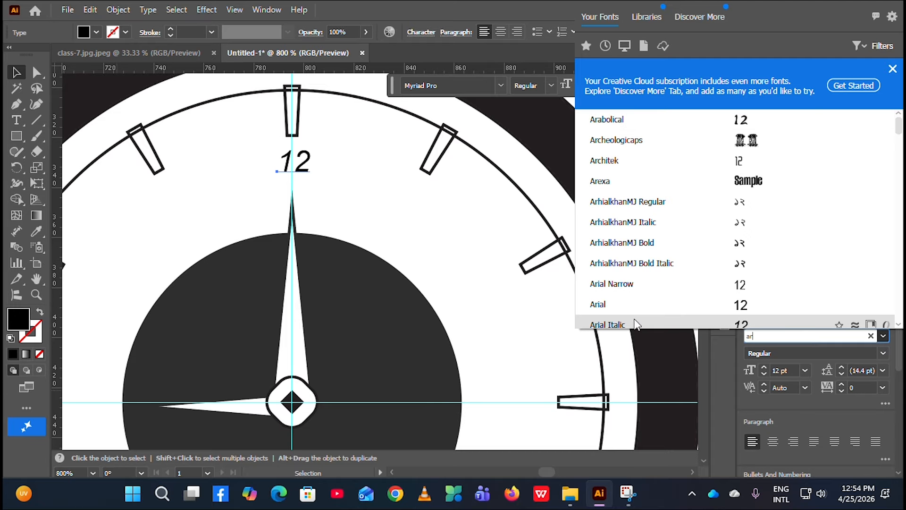
left_click(632, 305)
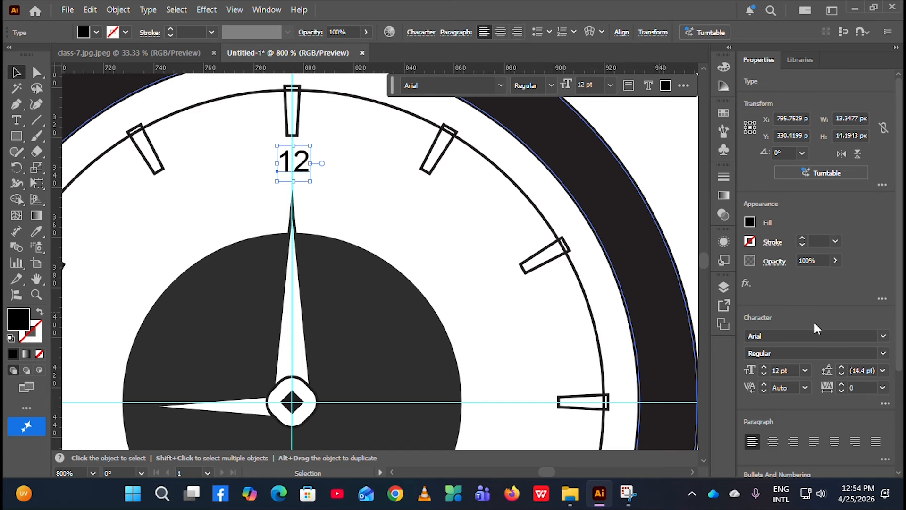
Step: Set the 12 numeral's font style to Bold
left_click(881, 355)
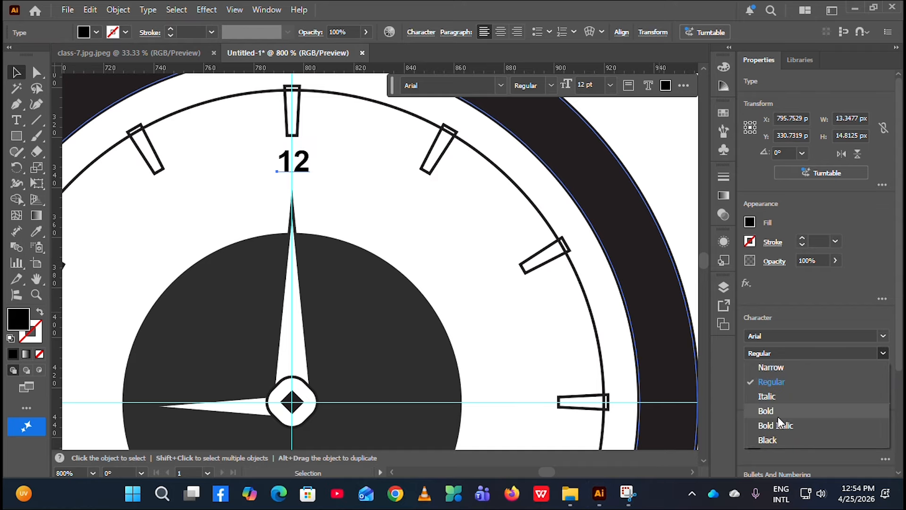
left_click(778, 412)
key("ctrl+minus")
key("ctrl+minus")
left_click(401, 207)
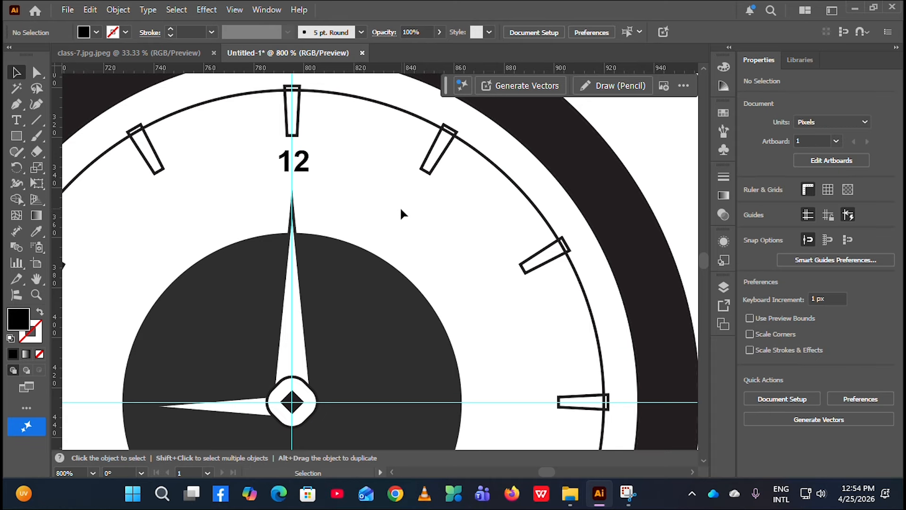
Step: Enlarge the 12 numeral to about 16.64 pt, keeping it centred on the vertical guide
scroll(350, 201, "down", 3)
scroll(356, 217, "right", 2)
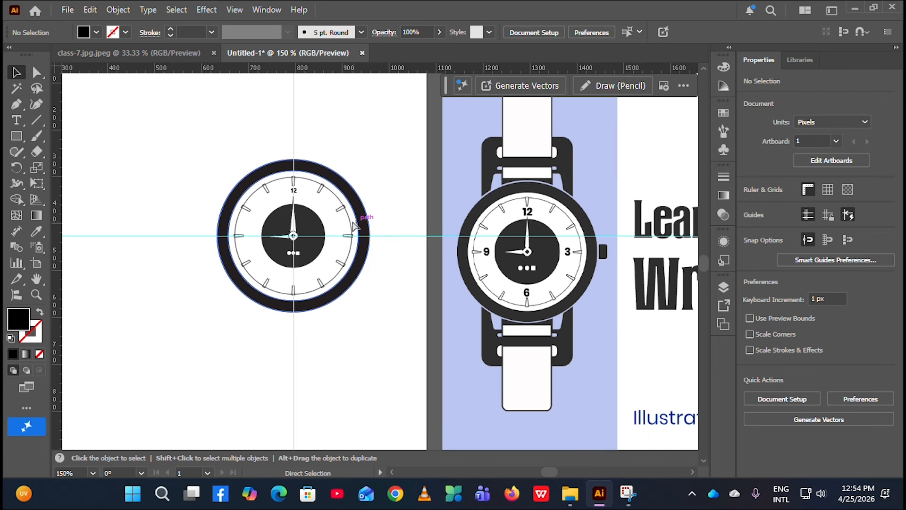
scroll(323, 206, "up", 2)
left_click(270, 183)
scroll(268, 181, "up", 3)
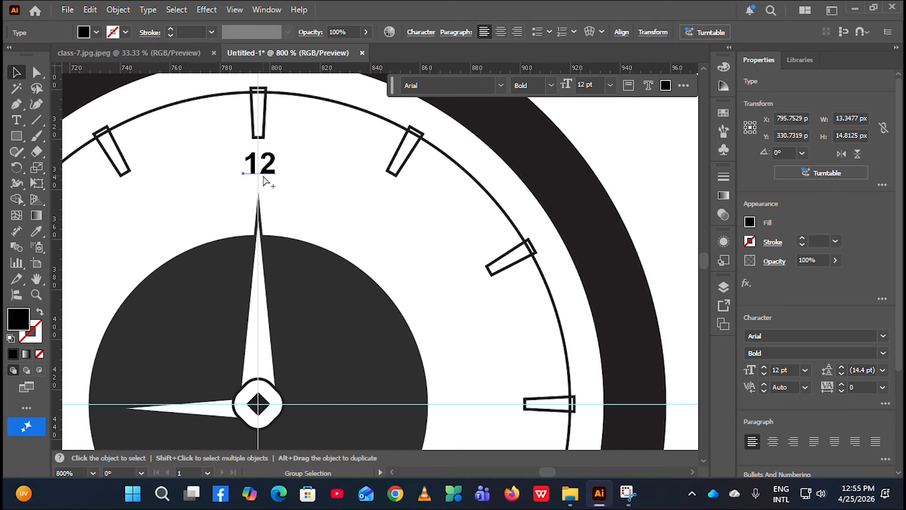
left_click_drag(243, 185, 234, 191)
Step: Duplicate the 12 beside the 3 o'clock marker and change the copy's text to 3
left_click_drag(283, 164, 511, 414)
key("t")
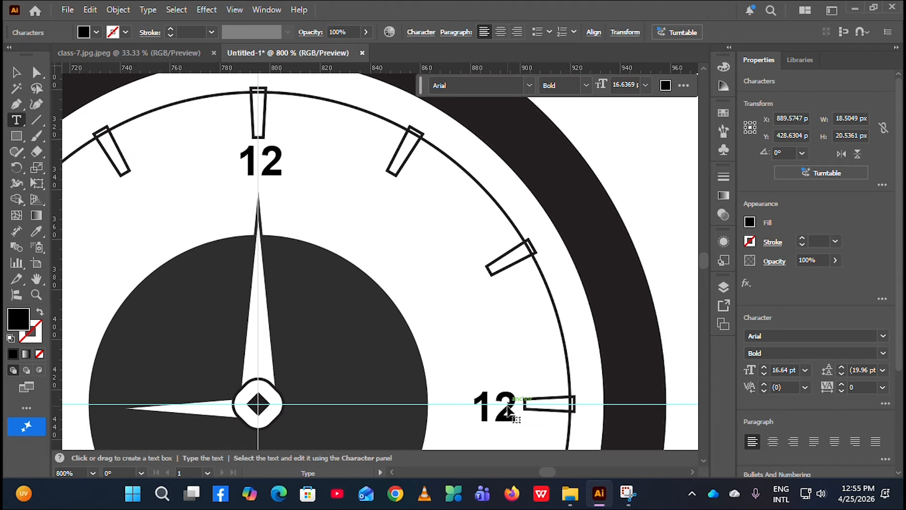
type("3")
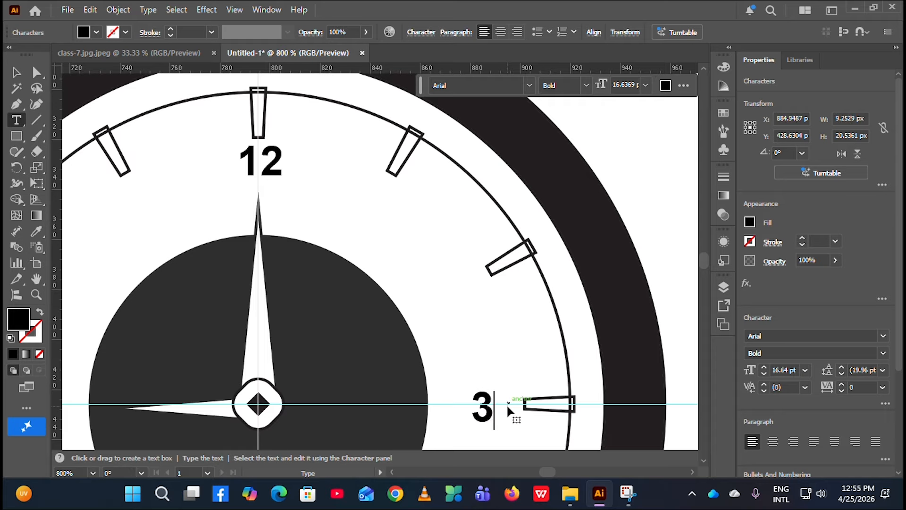
left_click(16, 77)
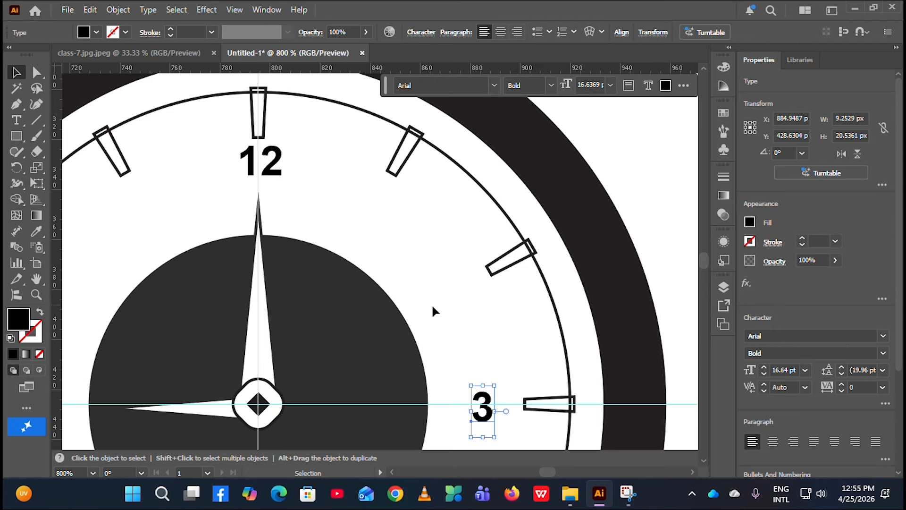
left_click(432, 305)
Step: Move the 3 numeral horizontally about 8.12 px closer to its hour marker
scroll(443, 308, "down", 1)
scroll(484, 347, "up", 1)
left_click_drag(493, 325, 524, 328)
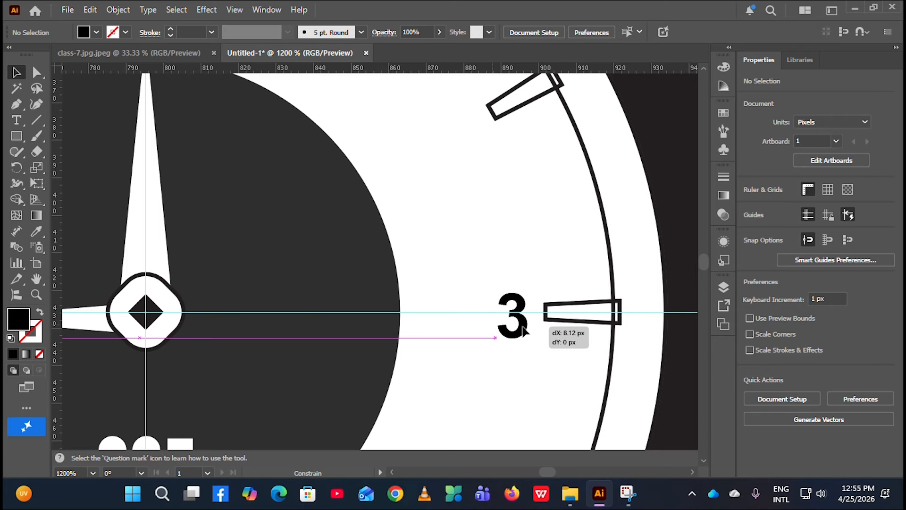
scroll(526, 329, "down", 4)
scroll(528, 330, "down", 2)
left_click(612, 331)
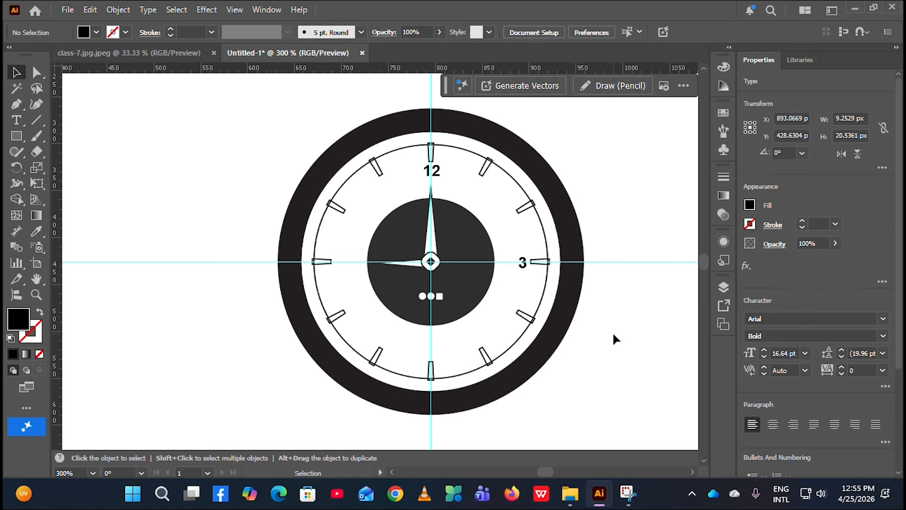
Step: Duplicate the 3 numeral horizontally to the inner side of the 9 o'clock marker
scroll(428, 231, "down", 3)
scroll(433, 235, "up", 2)
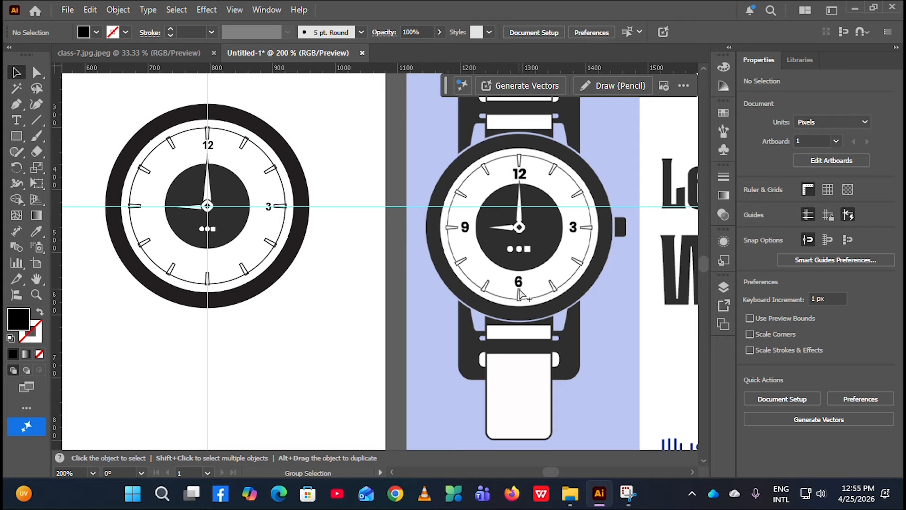
scroll(284, 218, "left", 1)
scroll(289, 214, "up", 2)
scroll(331, 218, "left", 3)
left_click_drag(367, 206, 130, 218)
scroll(126, 222, "up", 2)
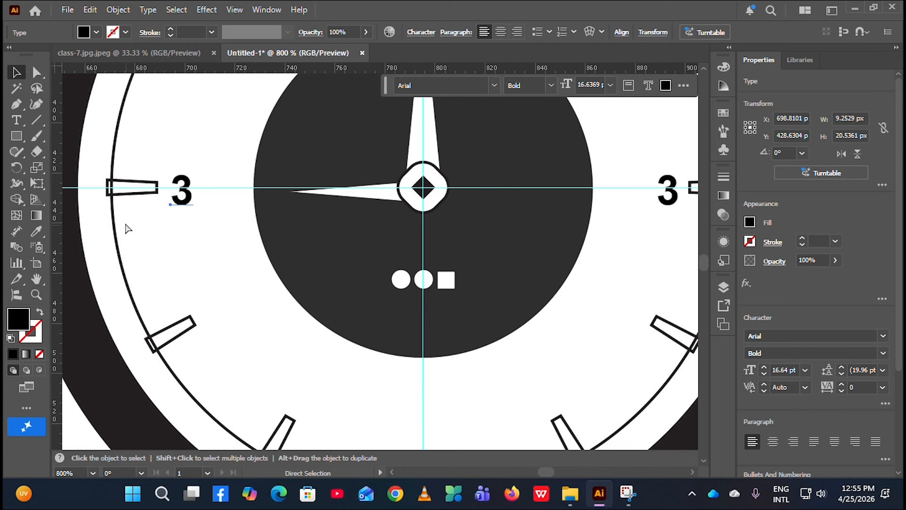
Step: Change the text of the copied numeral beside the 9 o'clock marker to 9
scroll(159, 187, "up", 3)
double_click(224, 196)
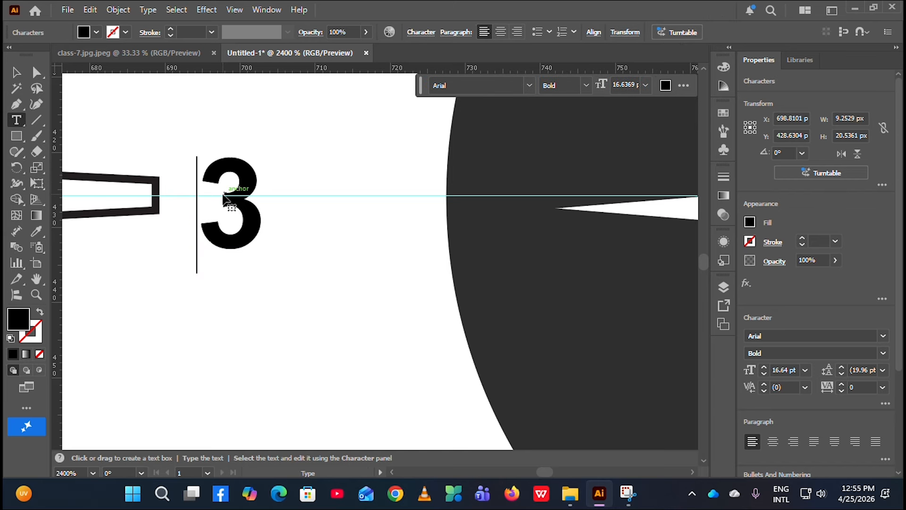
key("BackSpace")
type("9")
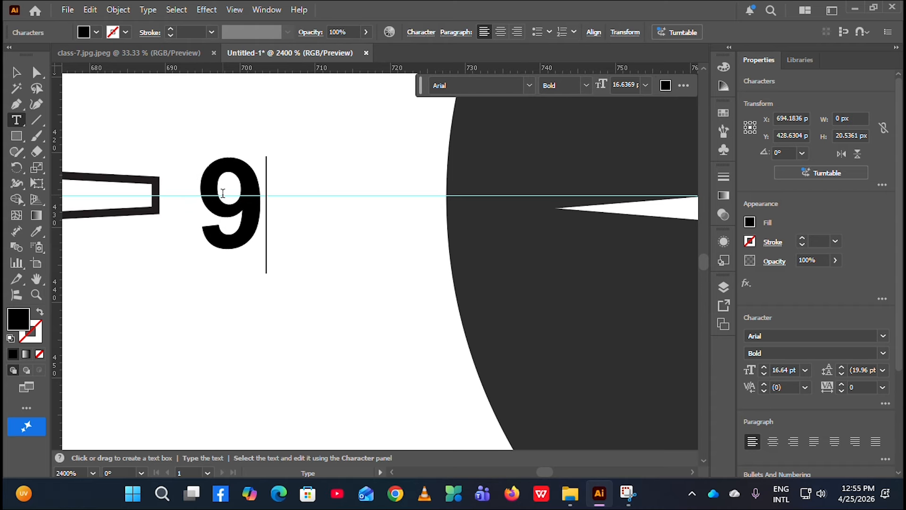
key("Escape")
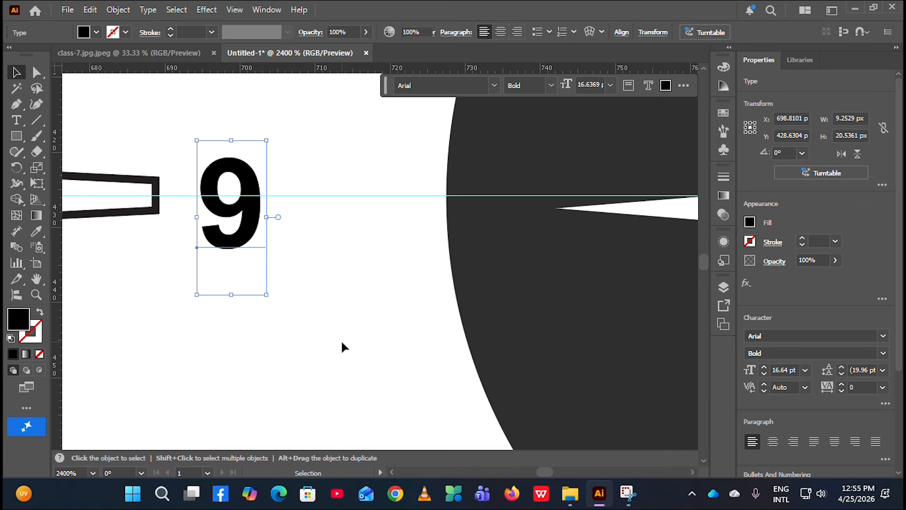
left_click(344, 348)
Step: Duplicate the 12 numeral straight down to just above the 6 o'clock marker
scroll(297, 350, "down", 4)
scroll(293, 351, "right", 2)
scroll(330, 343, "down", 1)
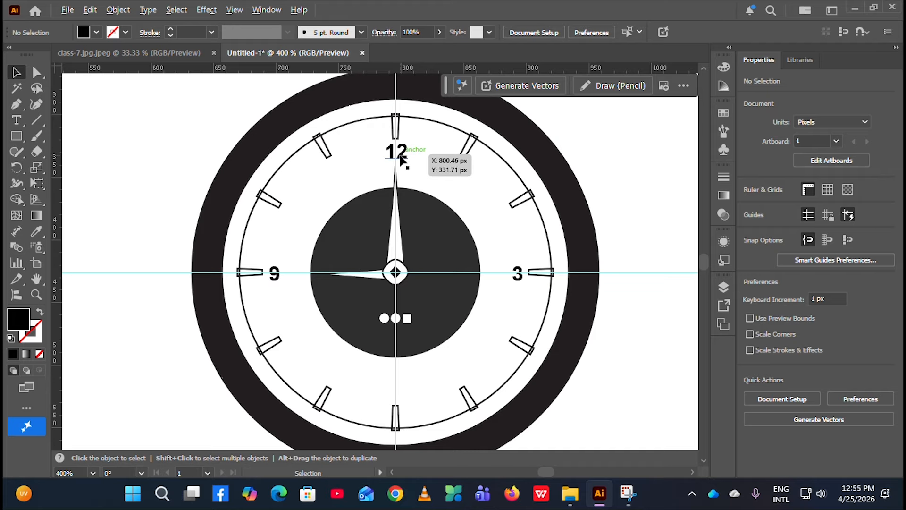
left_click_drag(401, 158, 401, 398)
left_click(418, 369)
scroll(400, 388, "up", 2)
Step: Change the copied numeral above the 6 o'clock marker to 6 and centre it on the vertical guide
double_click(401, 392)
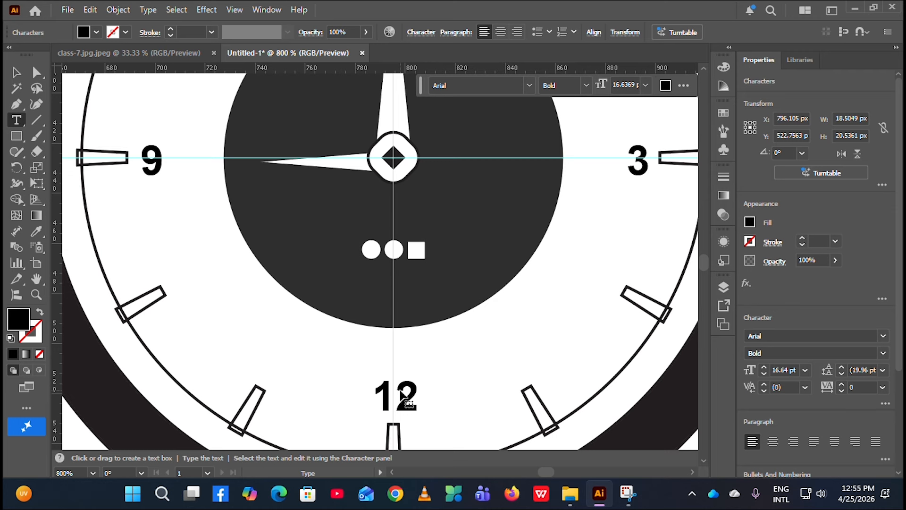
key("BackSpace")
key("BackSpace")
type("6")
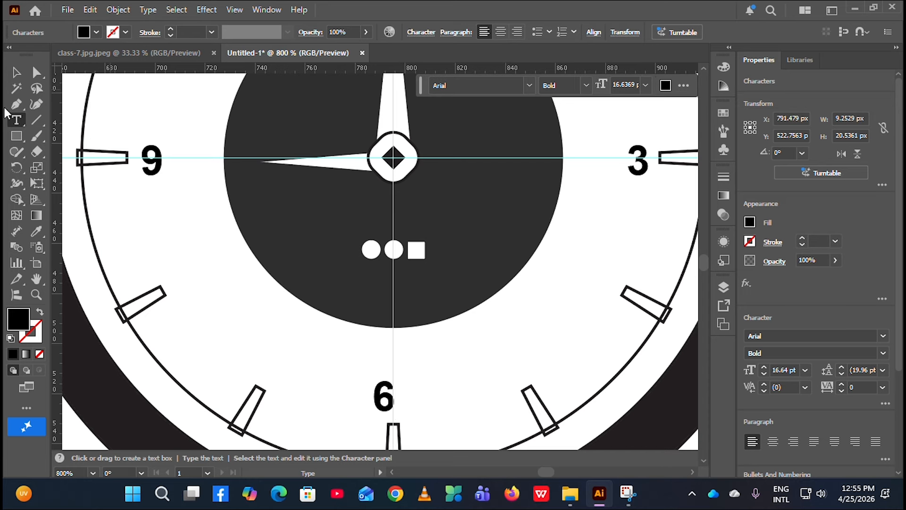
left_click(11, 74)
left_click(336, 372)
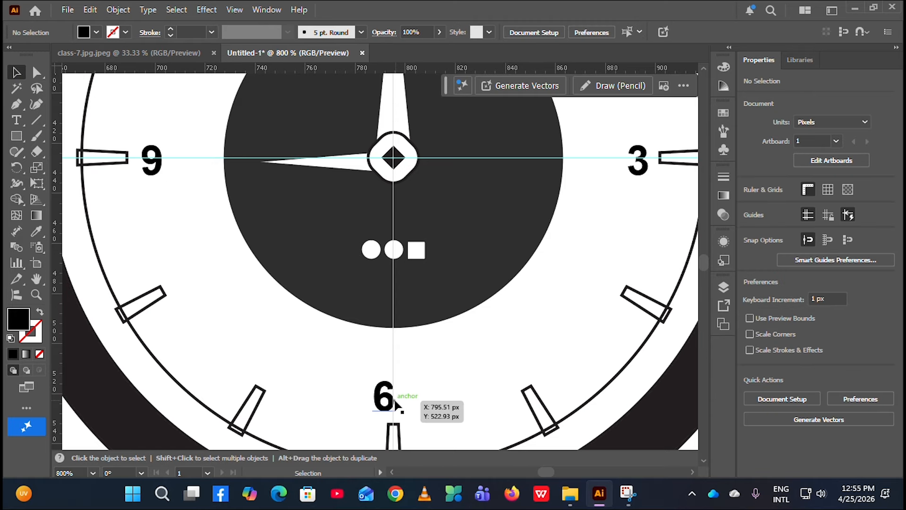
left_click_drag(389, 403, 399, 402)
left_click(471, 364)
Step: Compare the numbered dial with the reference watch and examine the reference's strap and lugs
scroll(471, 362, "down", 3)
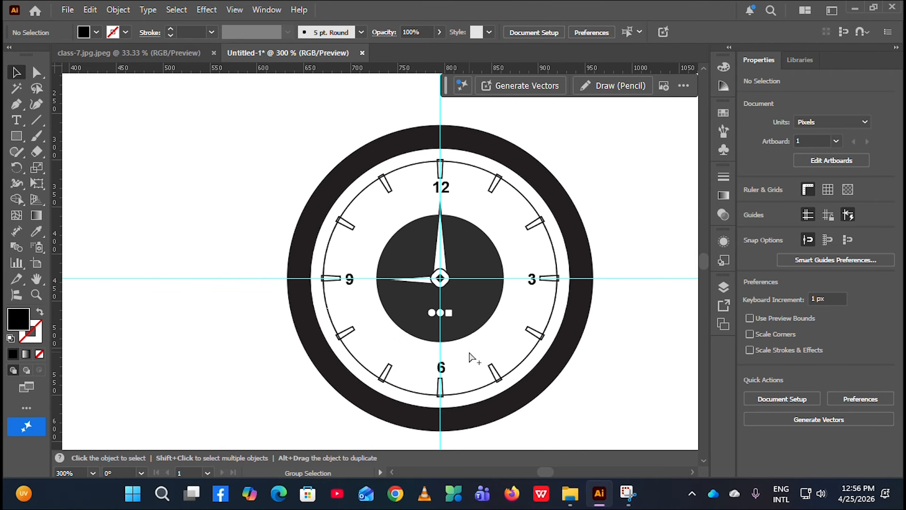
scroll(472, 362, "right", 5)
scroll(473, 363, "down", 3)
scroll(259, 392, "down", 2)
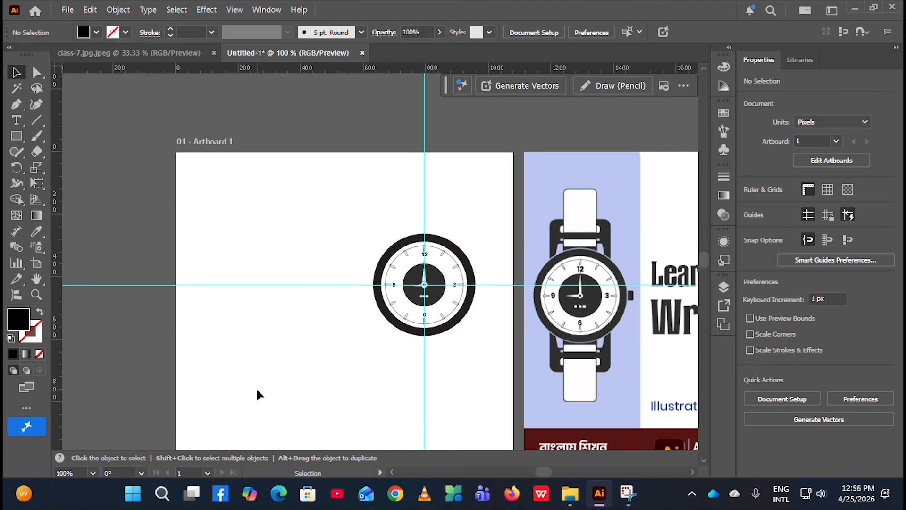
scroll(283, 392, "right", 3)
scroll(321, 373, "up", 1)
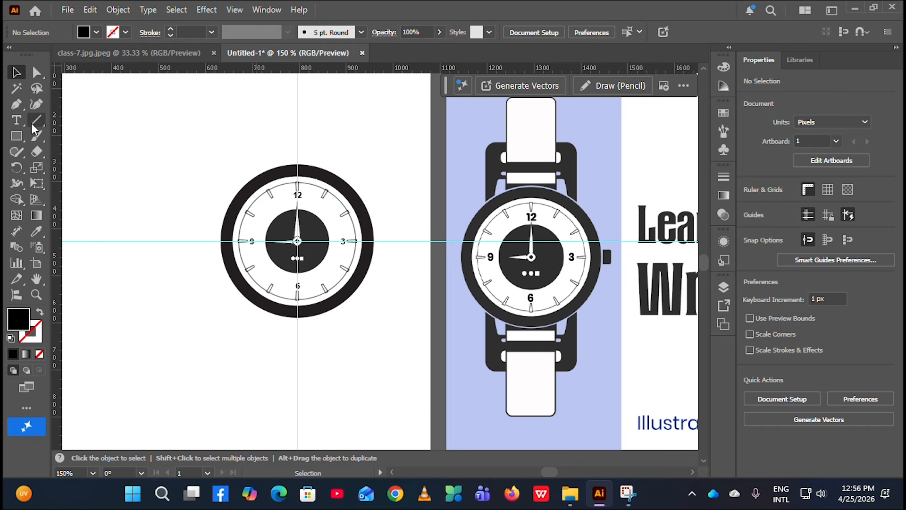
scroll(278, 241, "right", 2)
scroll(510, 160, "up", 2)
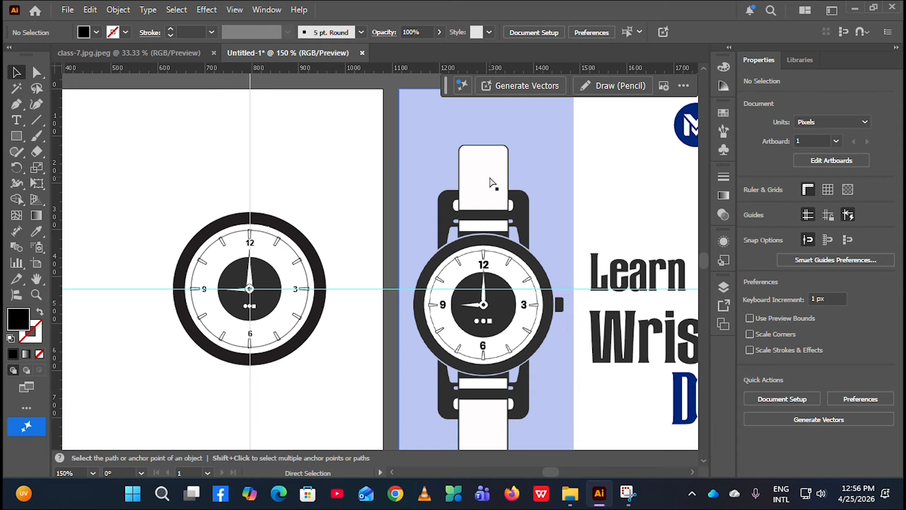
Step: Examine the reference watch's dial, upper strap and lug bracket at different magnifications beside the drawn dial
scroll(482, 217, "right", 3)
scroll(412, 281, "up", 2)
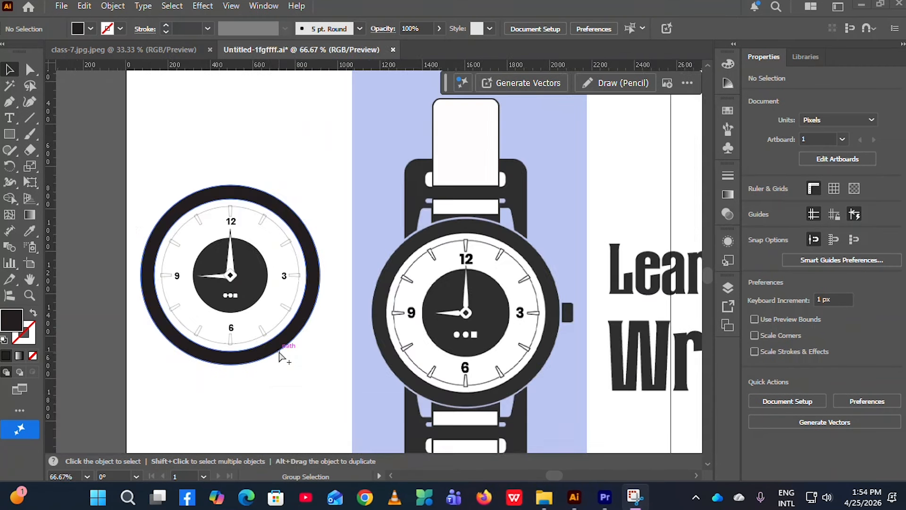
scroll(279, 352, "up", 3)
scroll(279, 352, "left", 3)
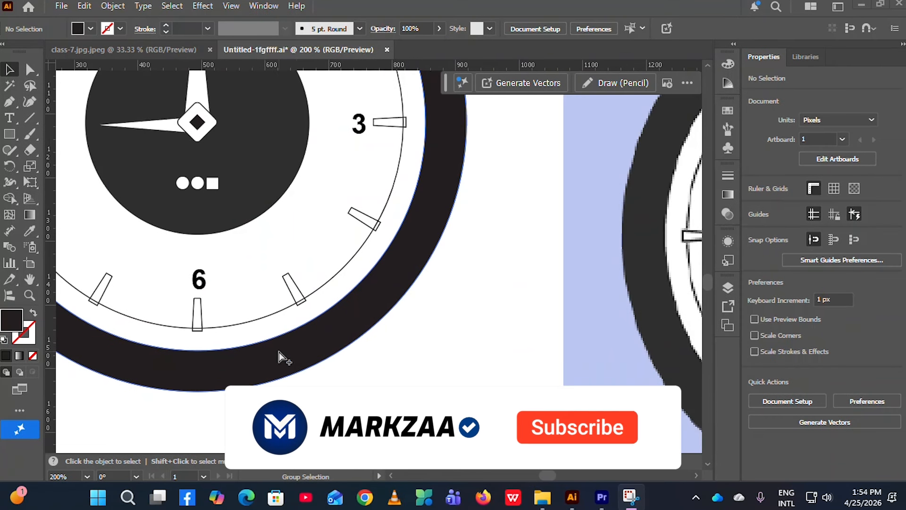
scroll(347, 348, "down", 2)
scroll(342, 352, "right", 6)
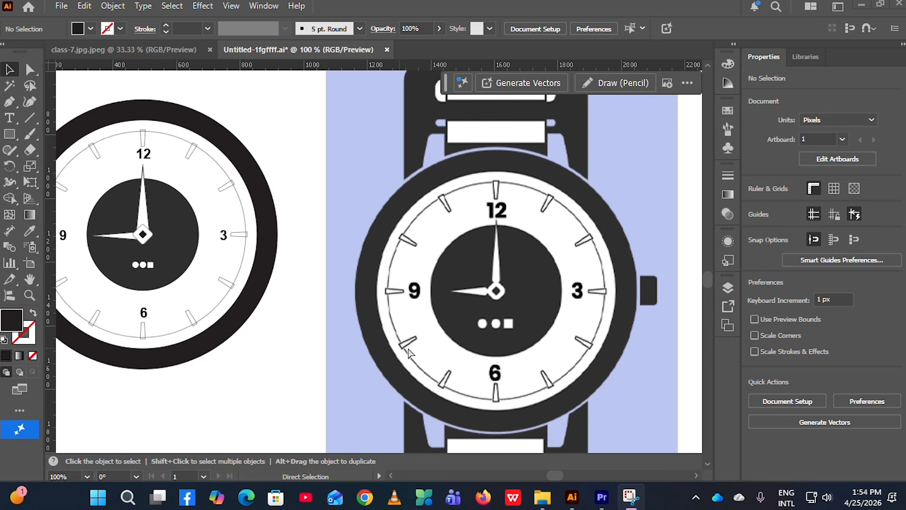
scroll(466, 338, "up", 4)
scroll(471, 338, "down", 1)
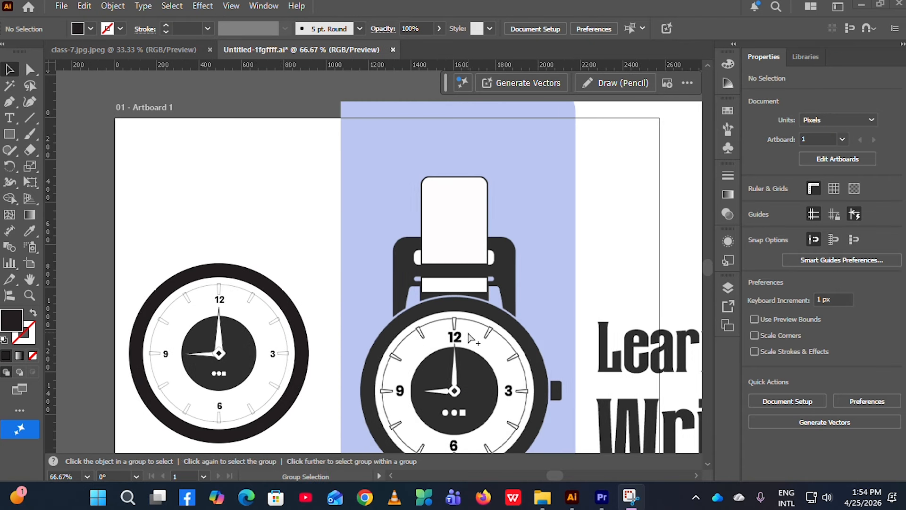
scroll(472, 338, "right", 3)
scroll(442, 317, "up", 1)
scroll(444, 322, "up", 1)
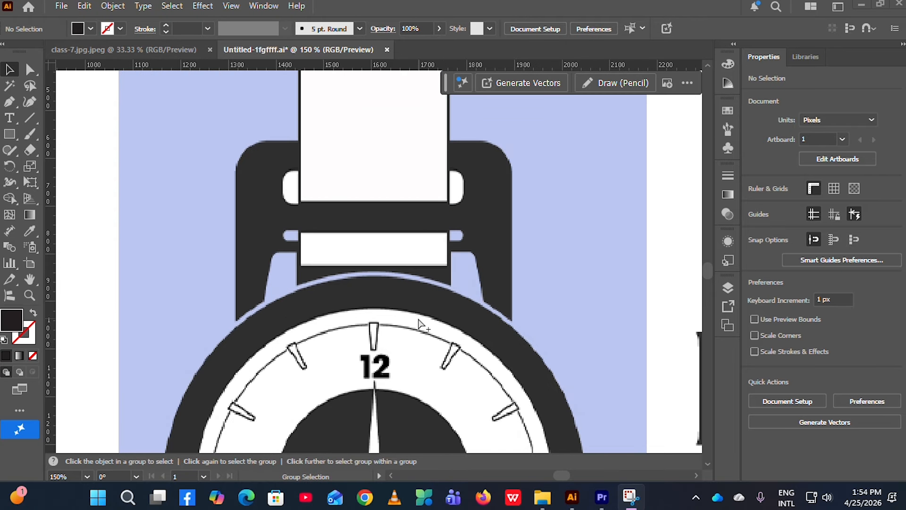
scroll(428, 330, "up", 1)
scroll(399, 251, "down", 1)
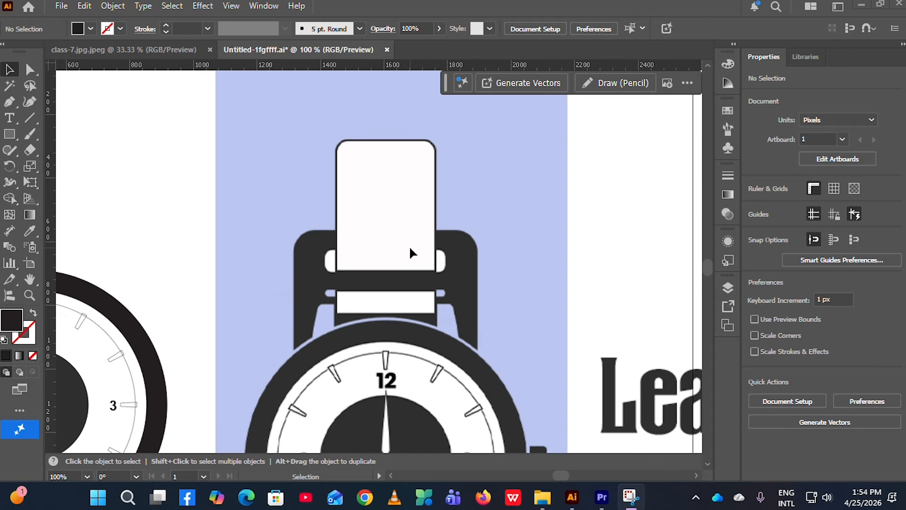
Step: Draw a rectangle about 316 by 604 px over the reference's upper strap, with no fill and a 1 pt outline
left_click(6, 137)
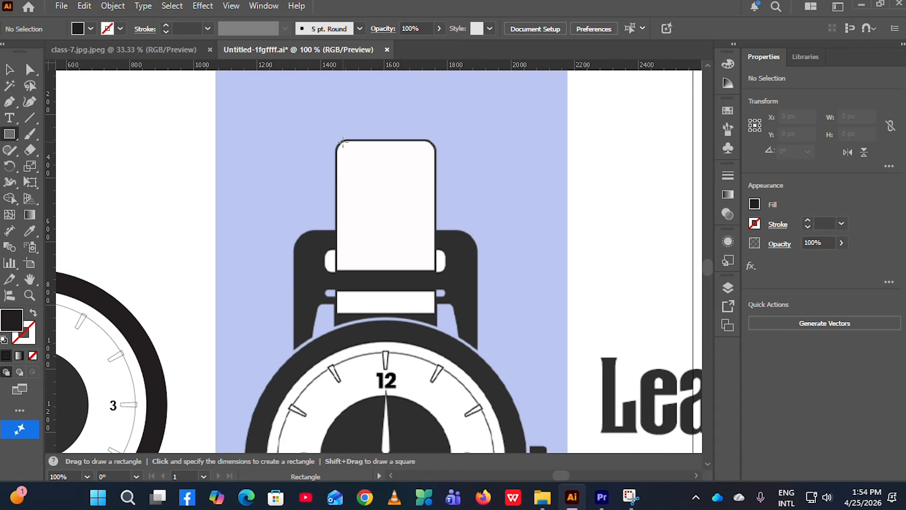
left_click_drag(336, 137, 437, 329)
left_click(33, 313)
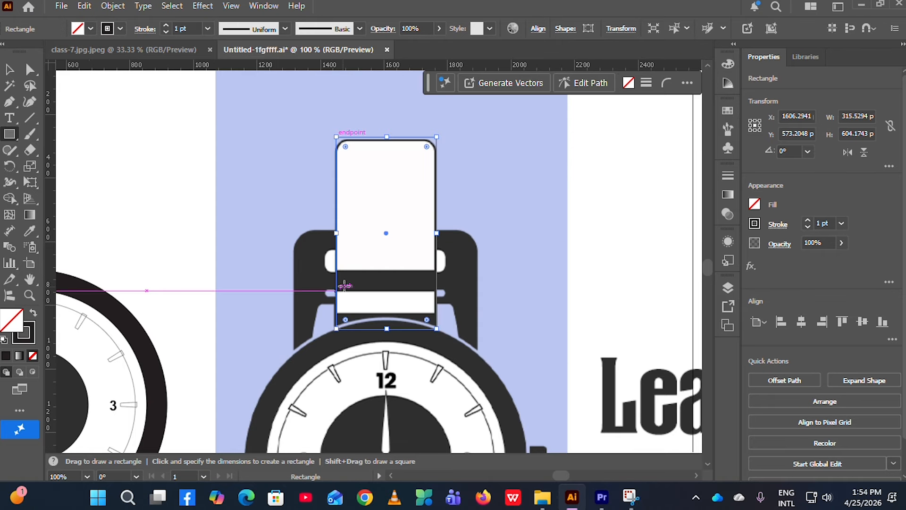
Step: Align the strap rectangle's top edge with the reference strap and round its corners to match
scroll(323, 247, "up", 2)
scroll(349, 232, "up", 4)
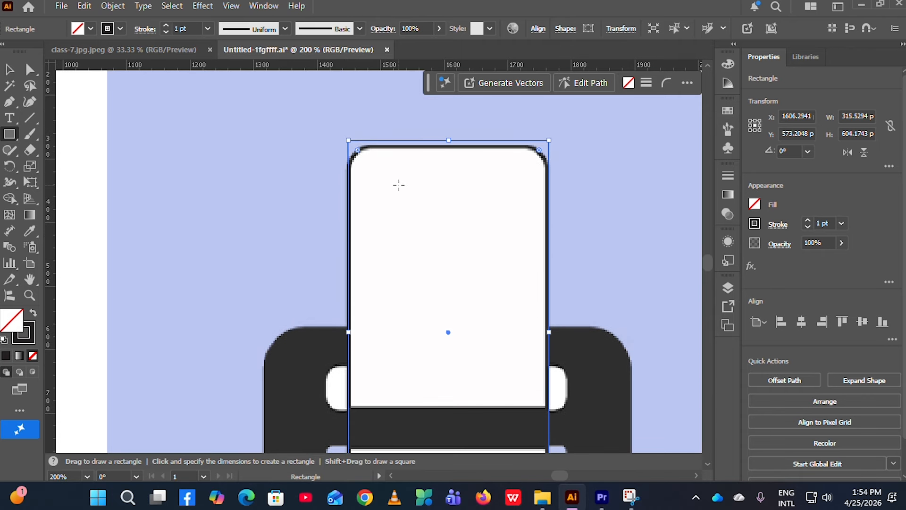
left_click_drag(452, 141, 450, 147)
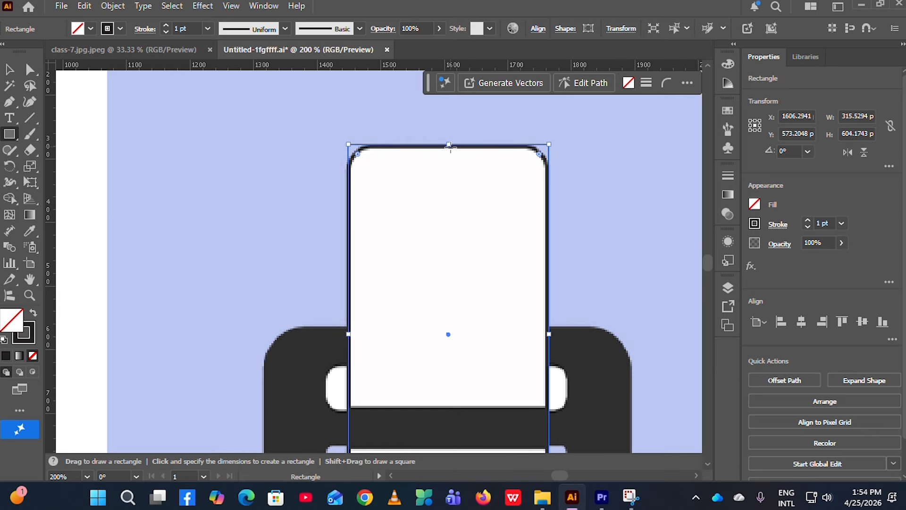
left_click_drag(359, 157, 376, 171)
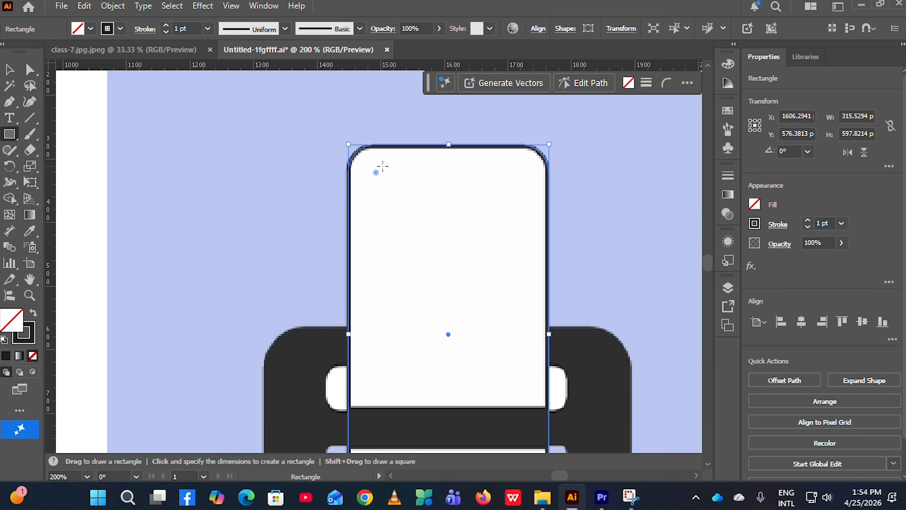
Step: Extend the strap rectangle's bottom edge down into the reference dial to a height of about 748 px, and deselect it
scroll(438, 179, "down", 3)
scroll(437, 182, "up", 2)
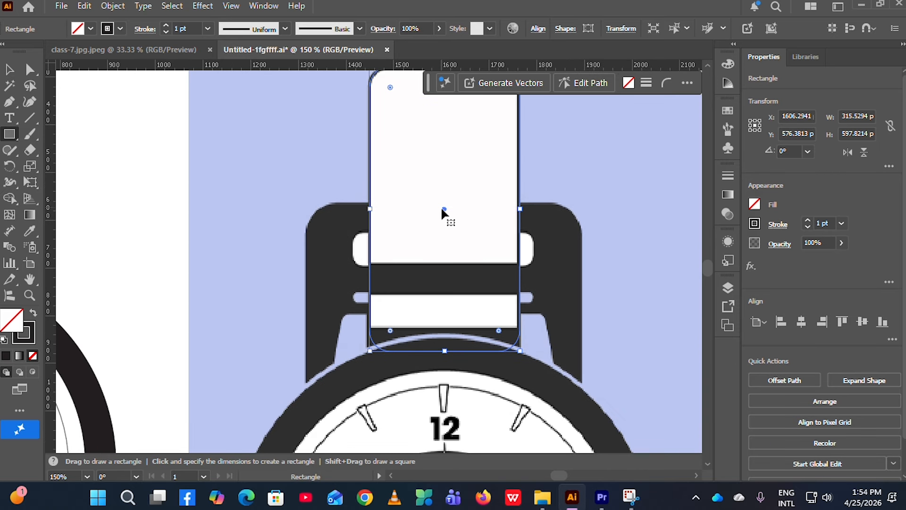
left_click_drag(445, 353, 445, 456)
scroll(437, 360, "up", 3)
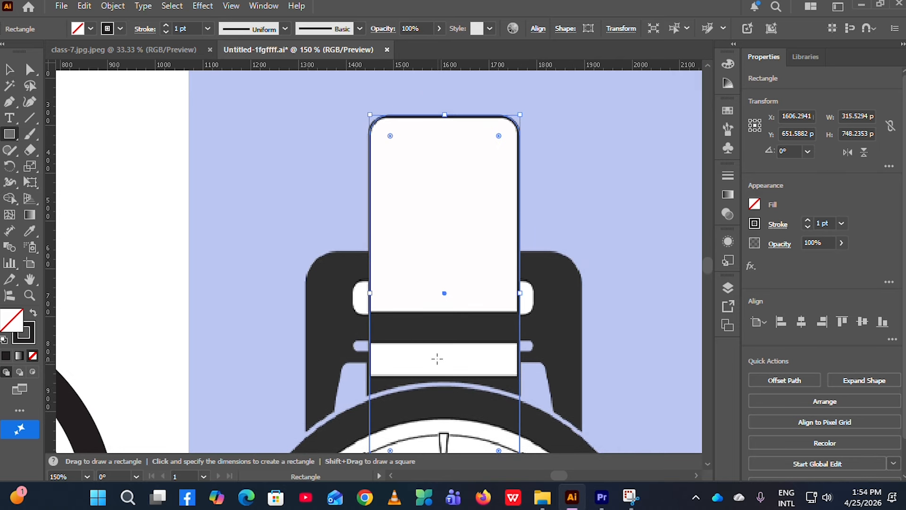
left_click(9, 70)
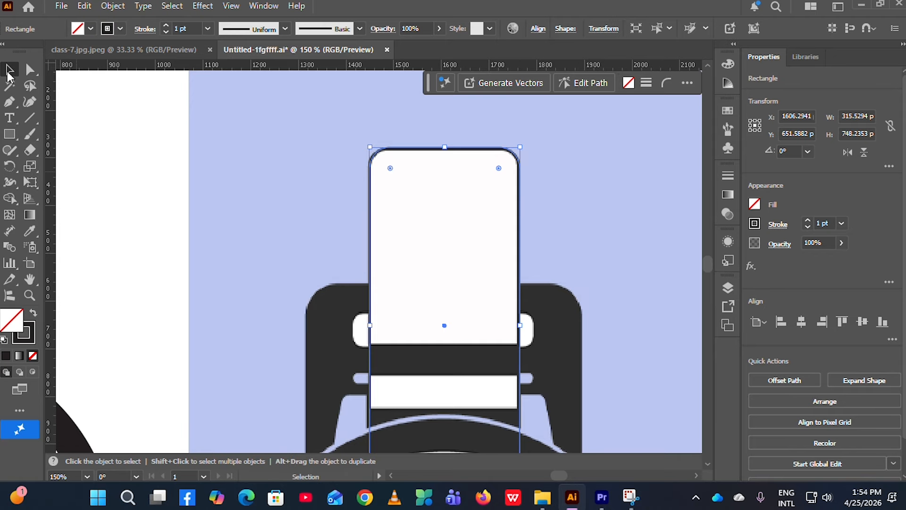
left_click(237, 215)
Step: Draw an unfilled rectangle about 582 by 461 px over the reference's upper lug bracket, with its top edge aligned to the bracket
scroll(325, 283, "down", 2)
scroll(331, 288, "down", 3)
scroll(330, 295, "up", 3)
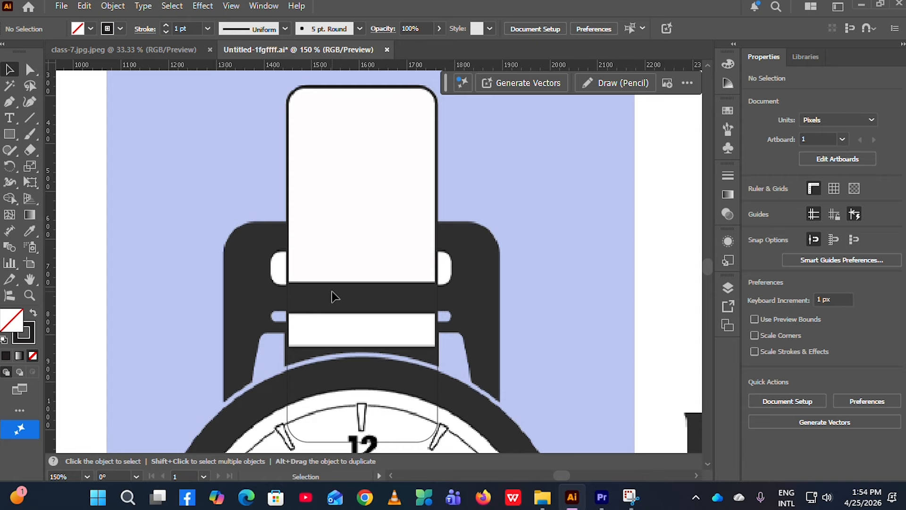
left_click(9, 135)
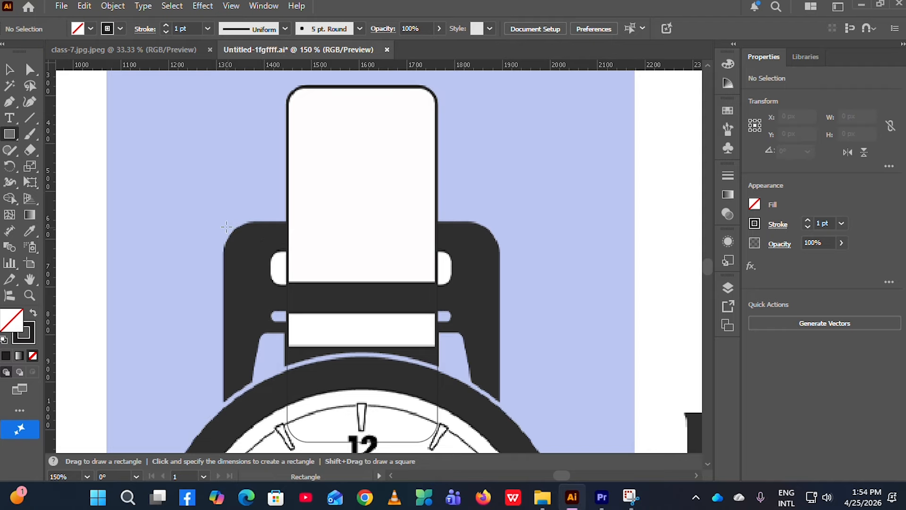
left_click_drag(222, 225, 499, 442)
scroll(484, 290, "up", 2)
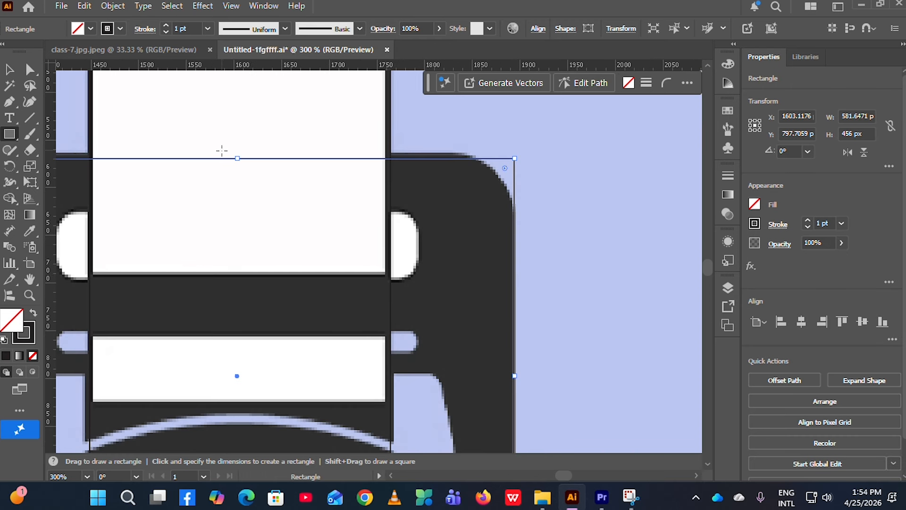
left_click_drag(235, 159, 237, 154)
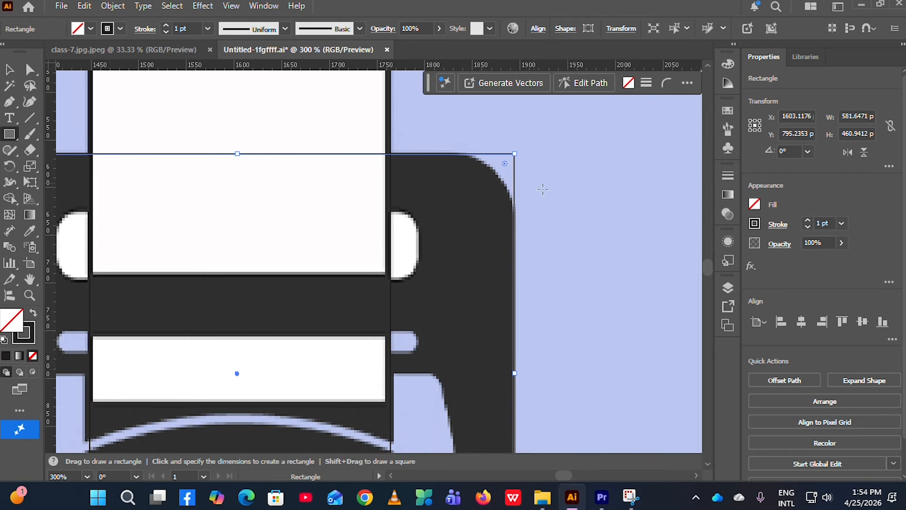
Step: Round the lug rectangle's top two corners to match the reference and bring its left edge in to the bracket's edge
scroll(116, 184, "left", 3)
scroll(115, 184, "left", 3)
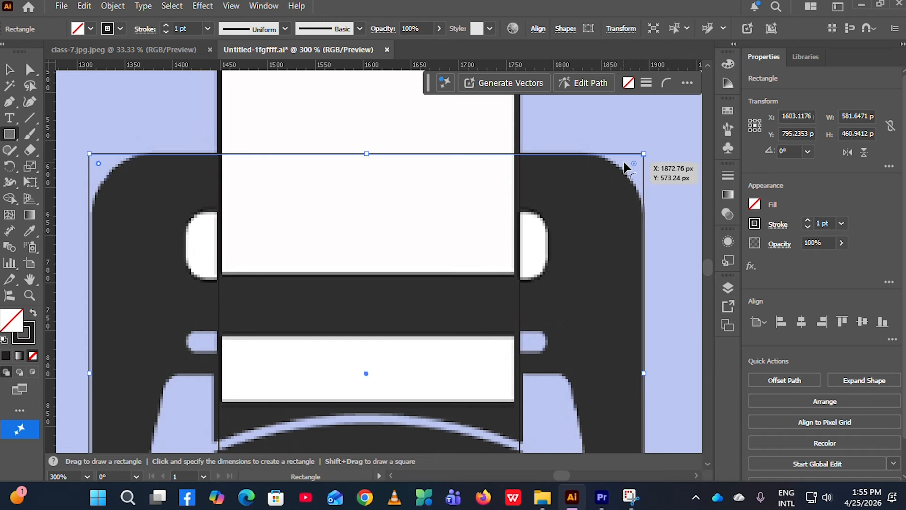
left_click_drag(634, 163, 566, 199)
scroll(311, 217, "down", 2)
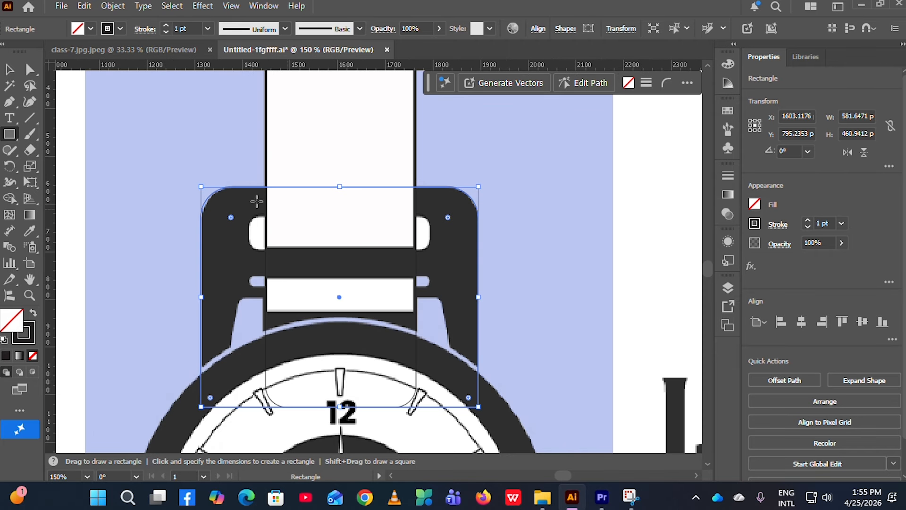
left_click(7, 70)
scroll(200, 291, "up", 2)
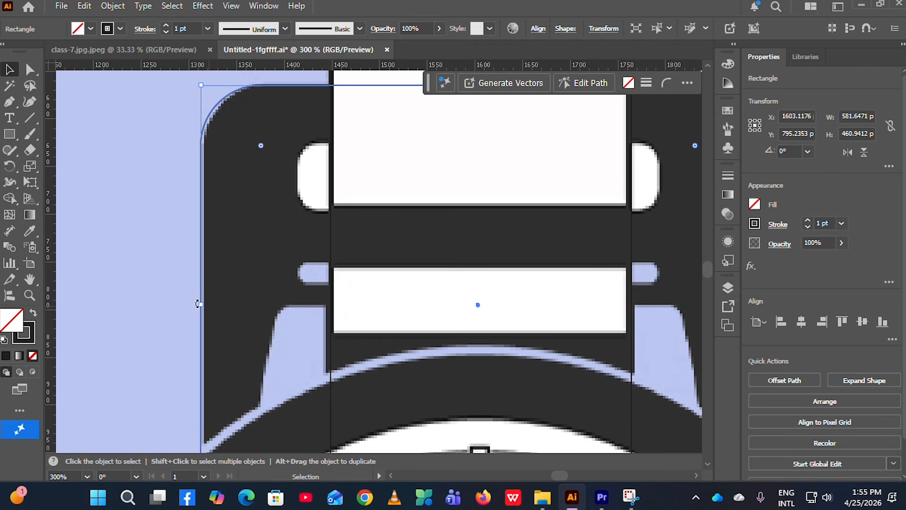
left_click_drag(201, 306, 203, 305)
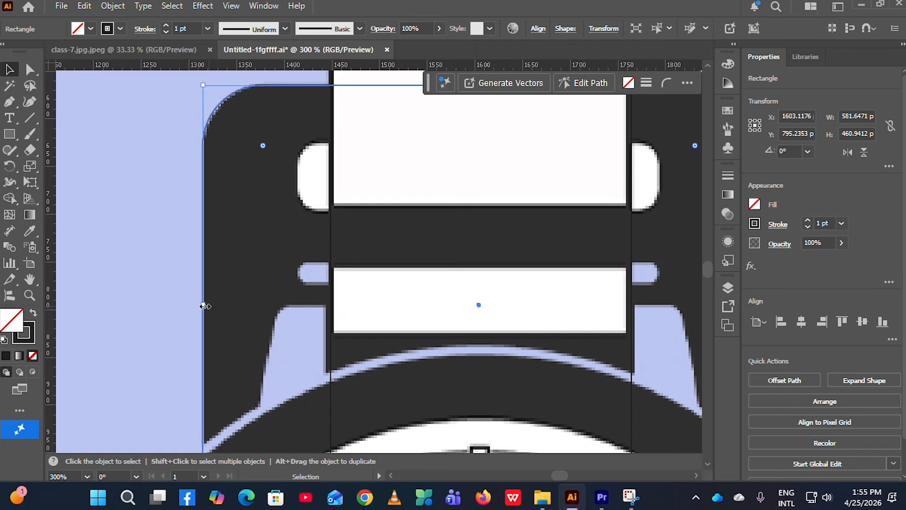
left_click(109, 142)
Step: Draw a rectangle about 383 by 73 px spanning the white slots on both sides of the strap
scroll(229, 299, "up", 5)
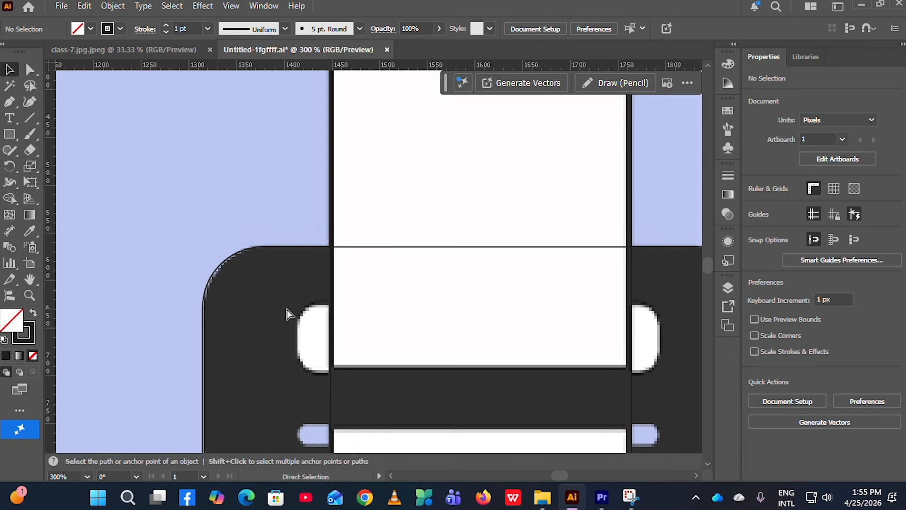
scroll(287, 309, "down", 2)
scroll(381, 324, "up", 2)
scroll(302, 288, "up", 1)
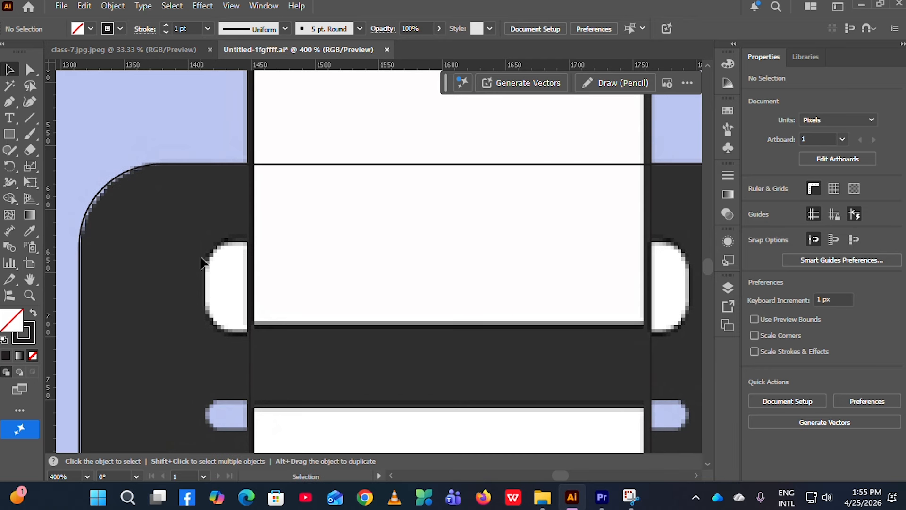
scroll(661, 293, "down", 1)
scroll(448, 288, "right", 1)
scroll(378, 297, "right", 1)
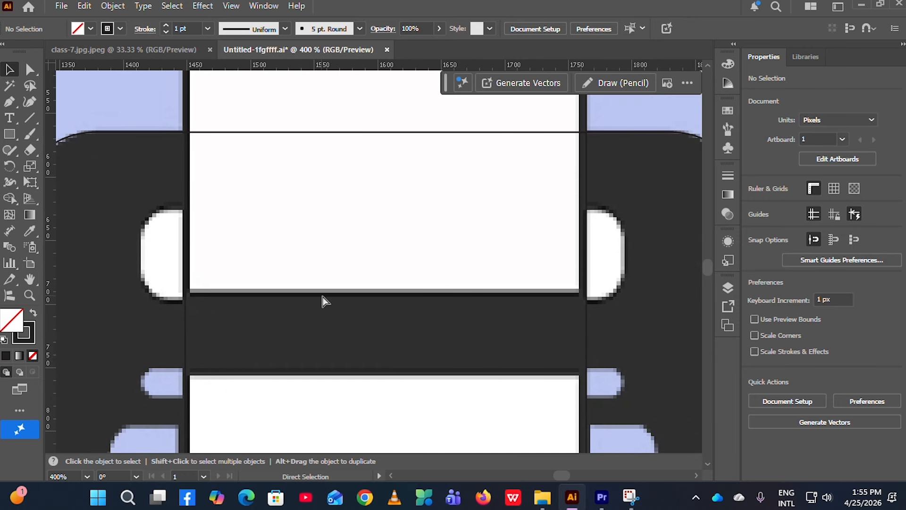
key("v")
left_click(11, 135)
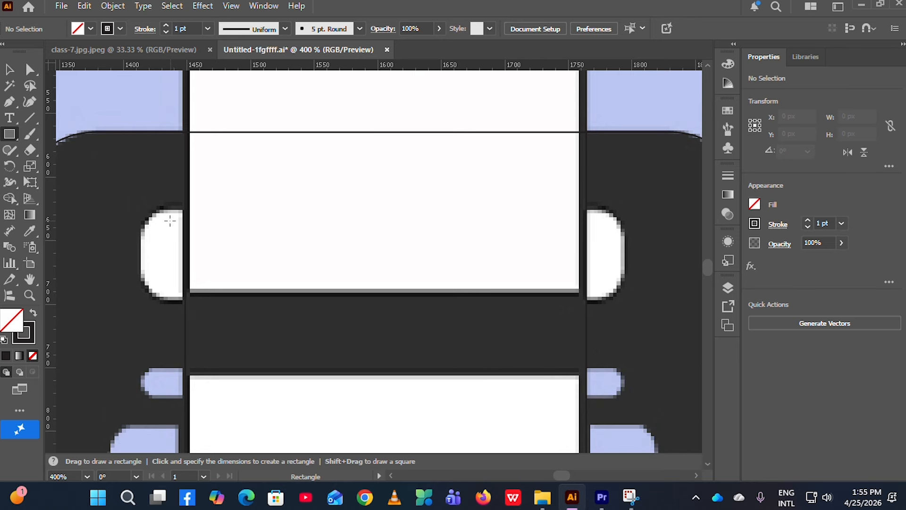
mouse_move(140, 210)
left_mouse_down()
mouse_move(271, 296)
mouse_move(553, 286)
mouse_move(626, 303)
left_mouse_up()
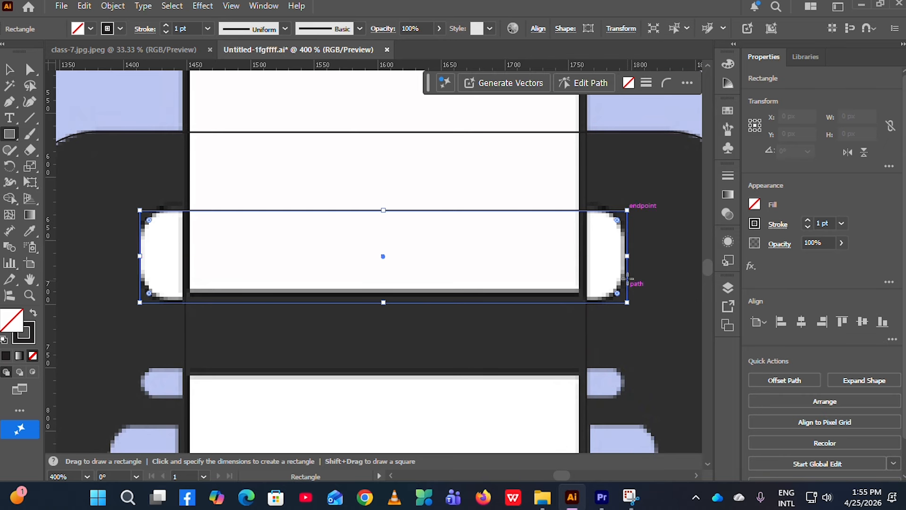
Step: Round the white-slot rectangle's corners to match the reference and reduce its height to 72 px
left_click_drag(617, 221, 591, 223)
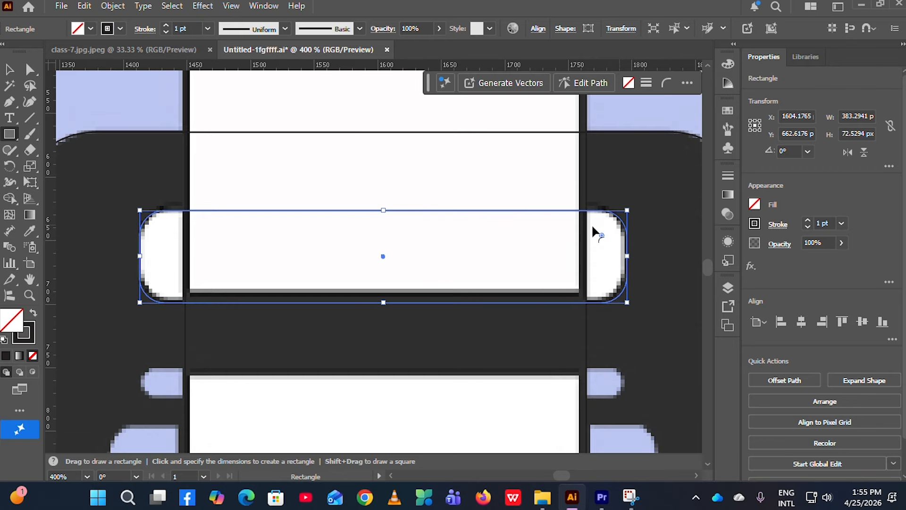
left_click(8, 71)
left_click_drag(385, 304, 384, 301)
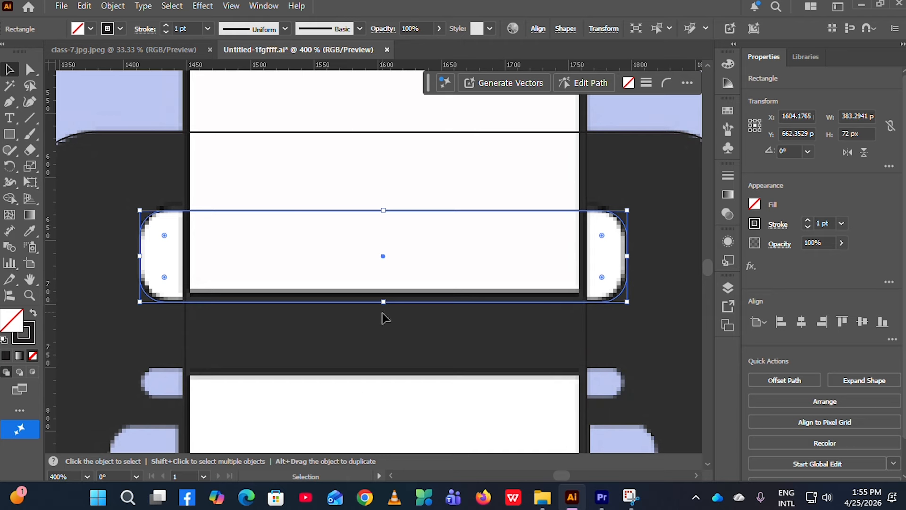
left_click(92, 219)
Step: Draw a rectangle about 383 by 24 px across the narrow slots below and round its ends fully
scroll(314, 266, "down", 4)
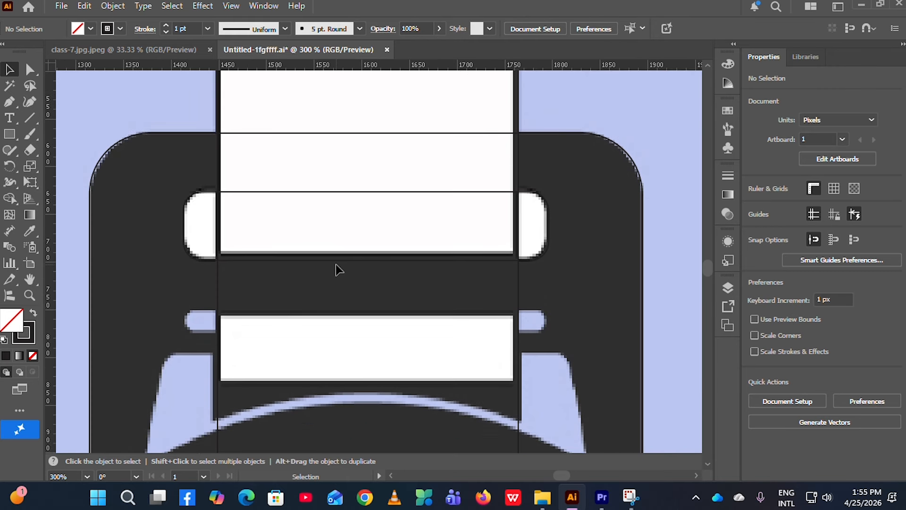
scroll(203, 308, "up", 1)
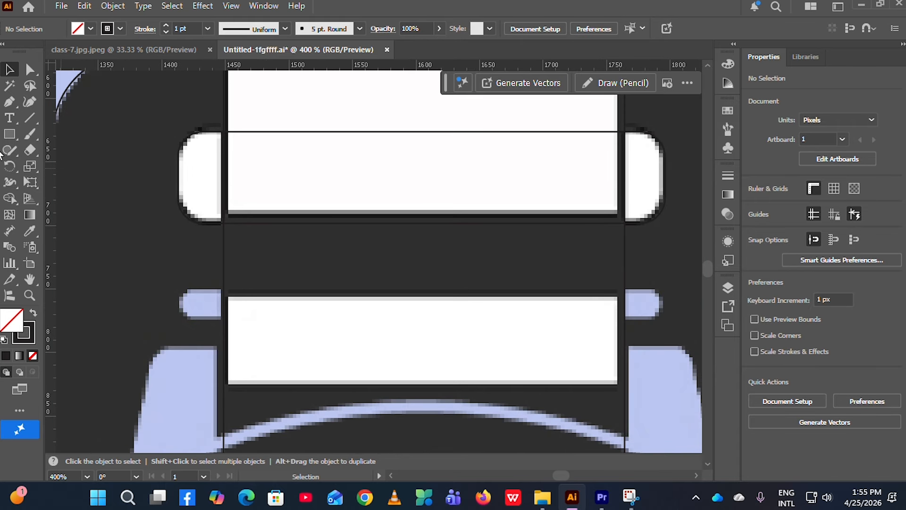
left_click(10, 134)
left_click_drag(181, 290, 665, 319)
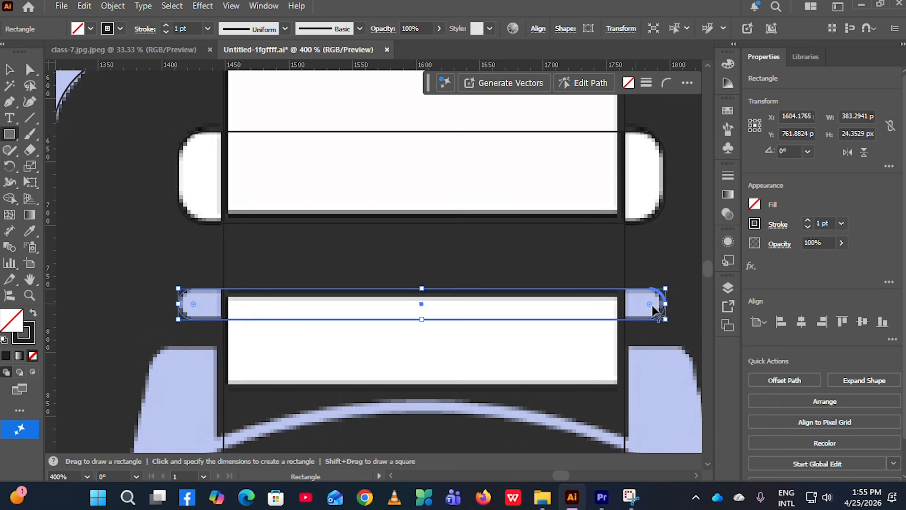
left_click(8, 70)
left_click(67, 222)
Step: Draw a rectangle about 152 px tall over the reference's left tapered cutout, extending down past the dial ring
scroll(130, 229, "down", 2)
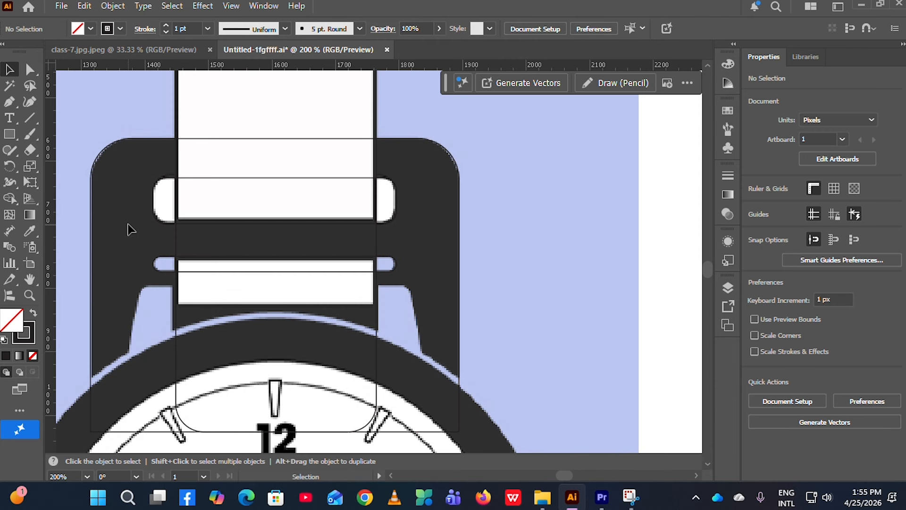
scroll(134, 252, "down", 1)
scroll(137, 300, "up", 2)
scroll(143, 296, "left", 1)
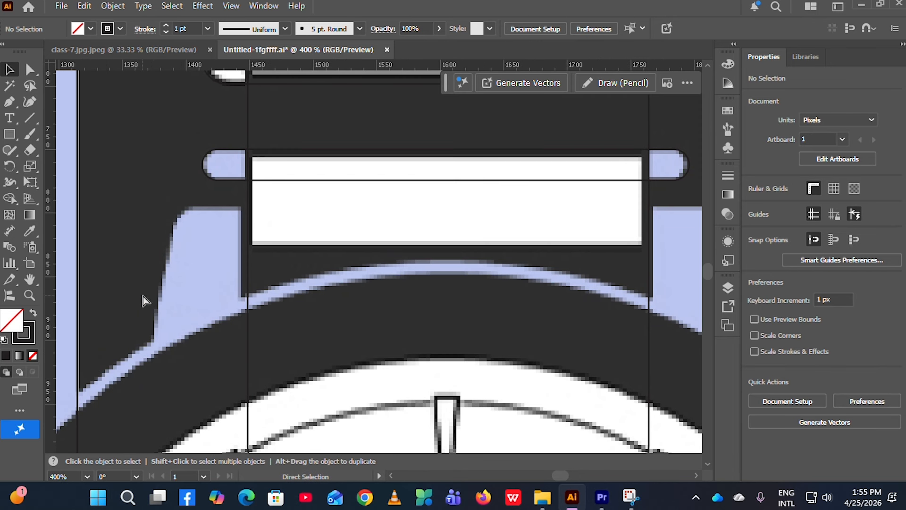
left_click(10, 135)
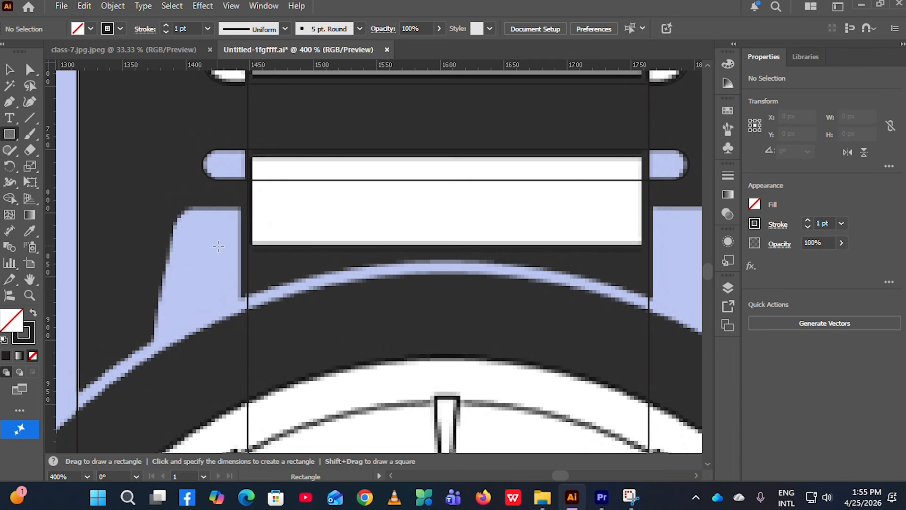
mouse_move(183, 207)
left_mouse_down()
mouse_move(203, 427)
mouse_move(241, 444)
mouse_move(242, 332)
mouse_move(241, 400)
left_mouse_up()
Step: Slant the left cutout shape's outer edge by moving its bottom-left anchor outward, and round its top-left corner to about 24 px
left_click(30, 69)
left_click_drag(184, 401, 142, 405)
left_click_drag(184, 208, 202, 240)
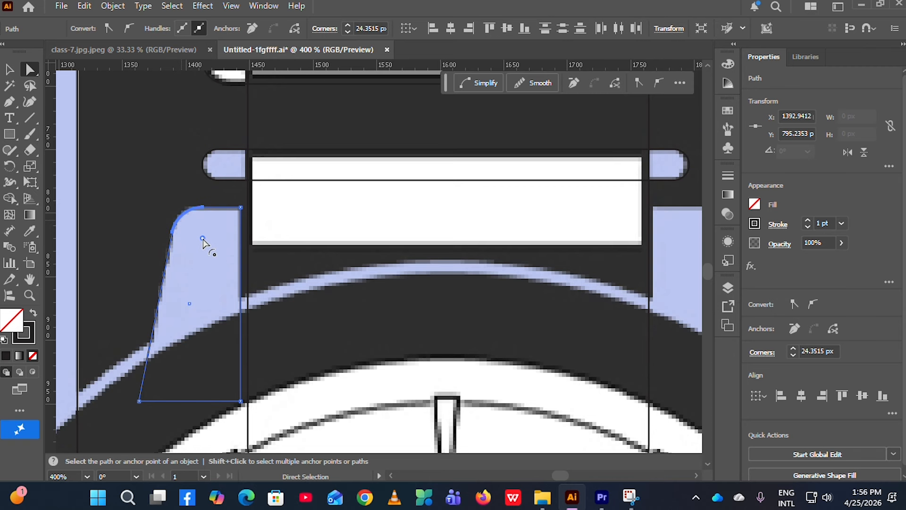
left_click(9, 70)
left_click(127, 206)
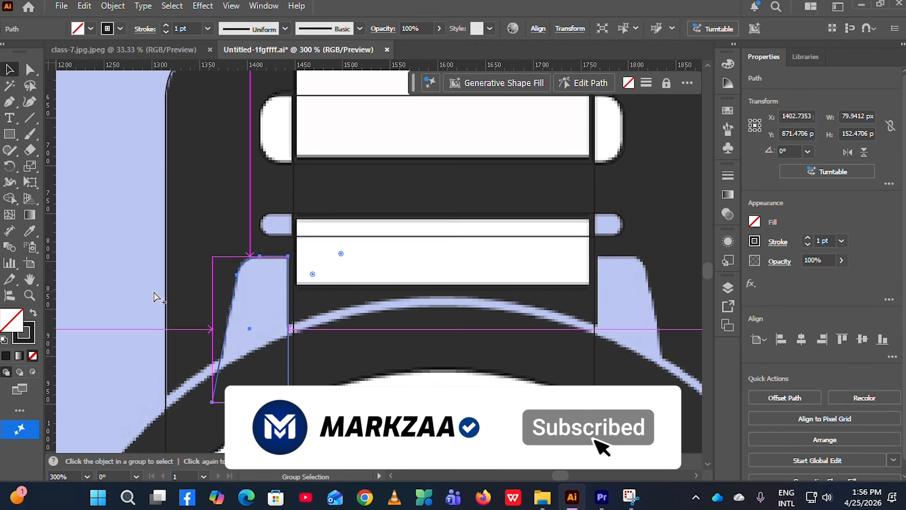
Step: Duplicate the left cutout shape and reflect the copy horizontally
key("a")
key("ctrl+v")
left_click_drag(421, 312, 480, 314)
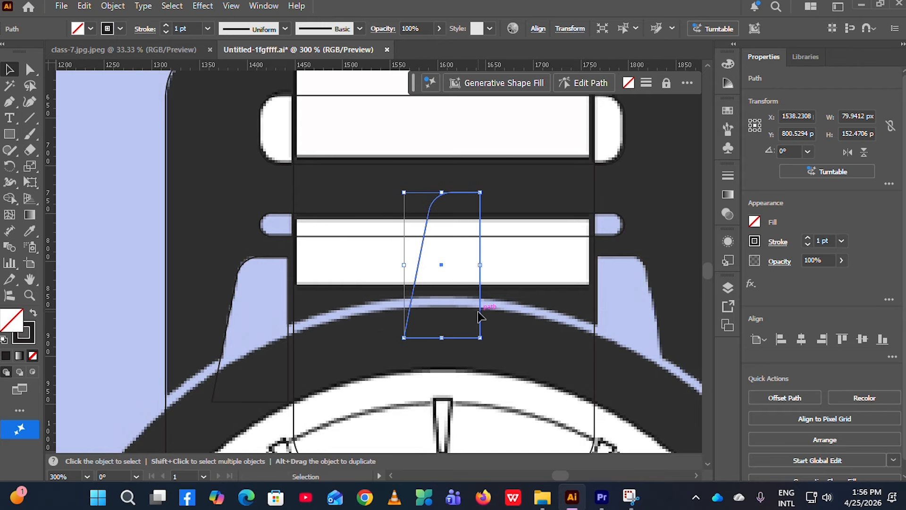
right_click(481, 314)
mouse_move(550, 457)
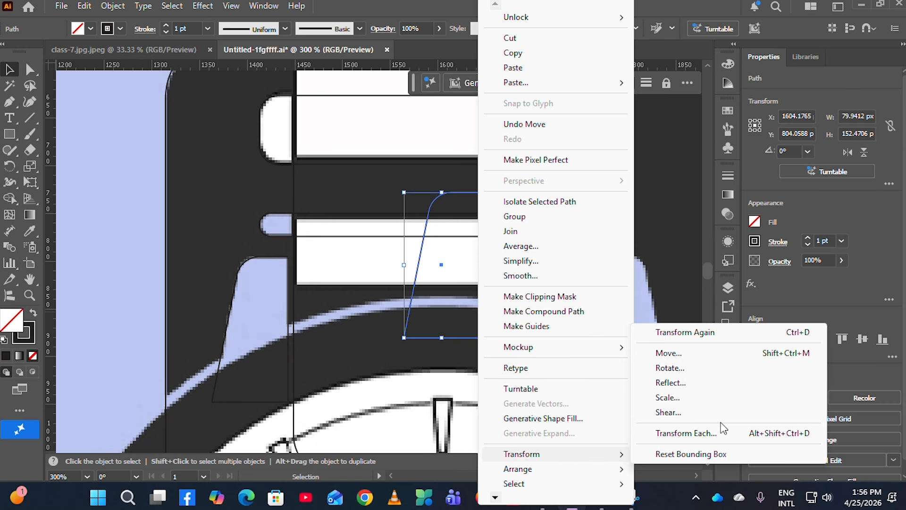
left_click(731, 383)
left_click(456, 331)
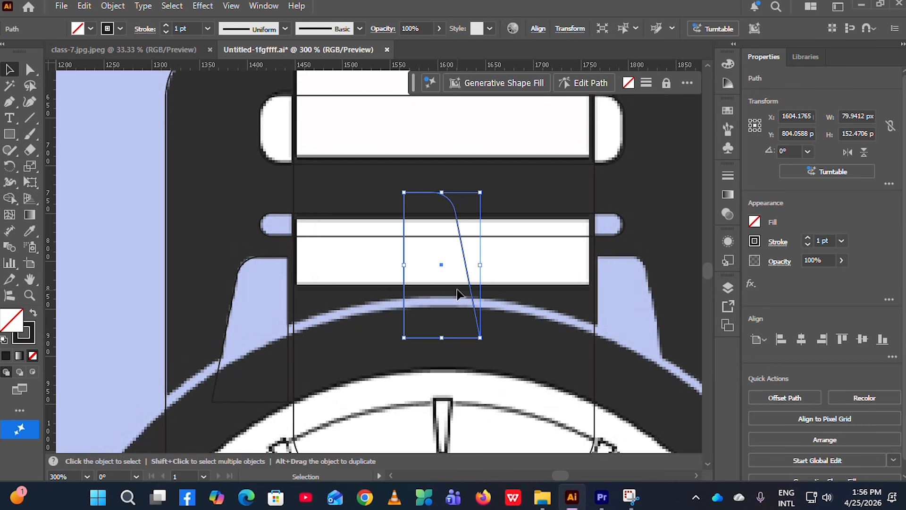
Step: Place the mirrored cutout shape over the reference's right tapered cutout, aligning its inner and top edges
left_click_drag(468, 278, 665, 339)
scroll(615, 352, "down", 3)
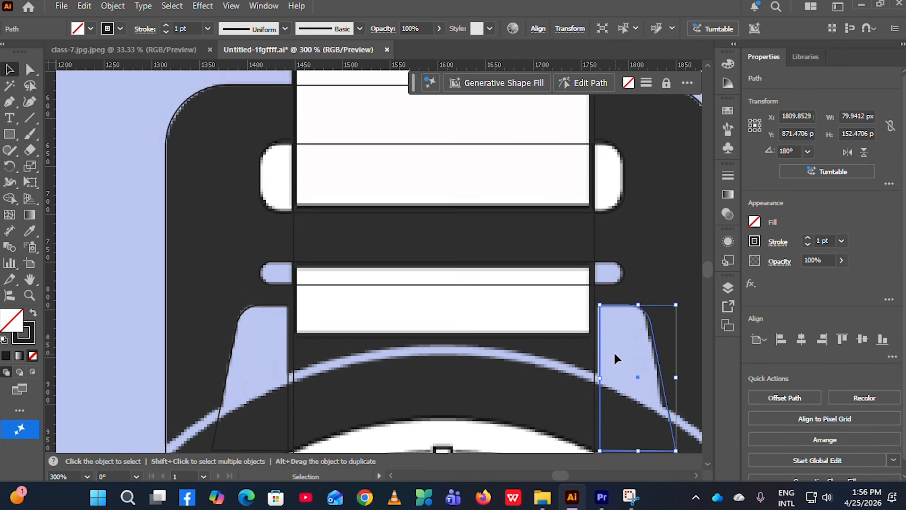
left_click(692, 289)
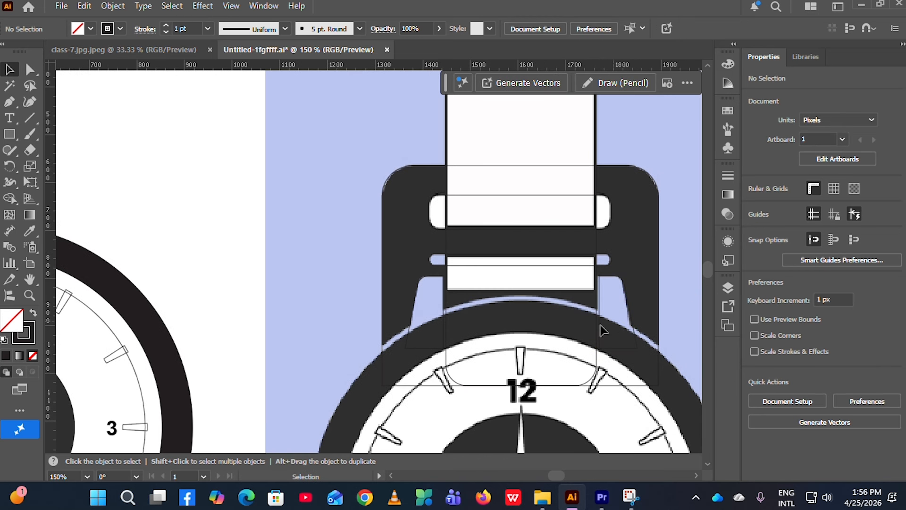
scroll(384, 322, "right", 1)
scroll(388, 321, "up", 2)
scroll(388, 321, "down", 2)
scroll(388, 321, "up", 5)
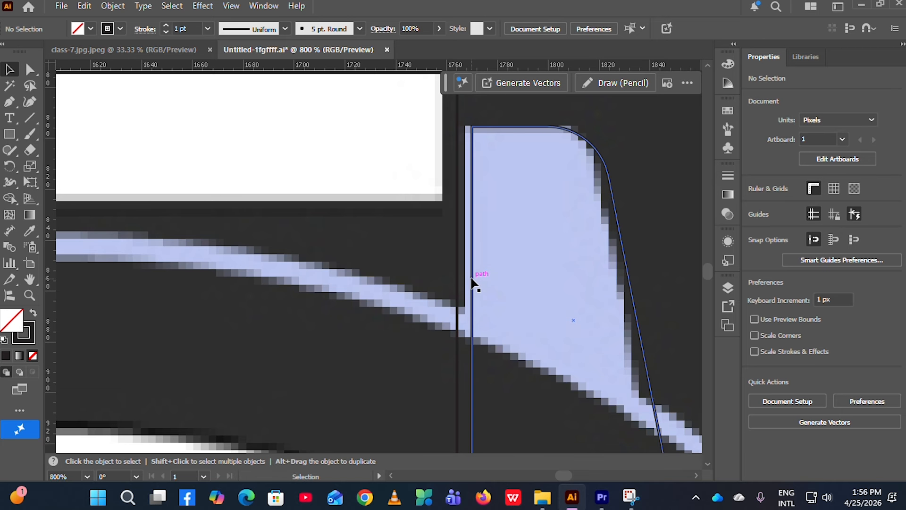
left_click_drag(471, 280, 467, 279)
Step: Nudge the right cutout shape slightly outward so its gap to the strap matches the left one
scroll(524, 320, "down", 4)
scroll(276, 322, "up", 1)
scroll(277, 326, "up", 4)
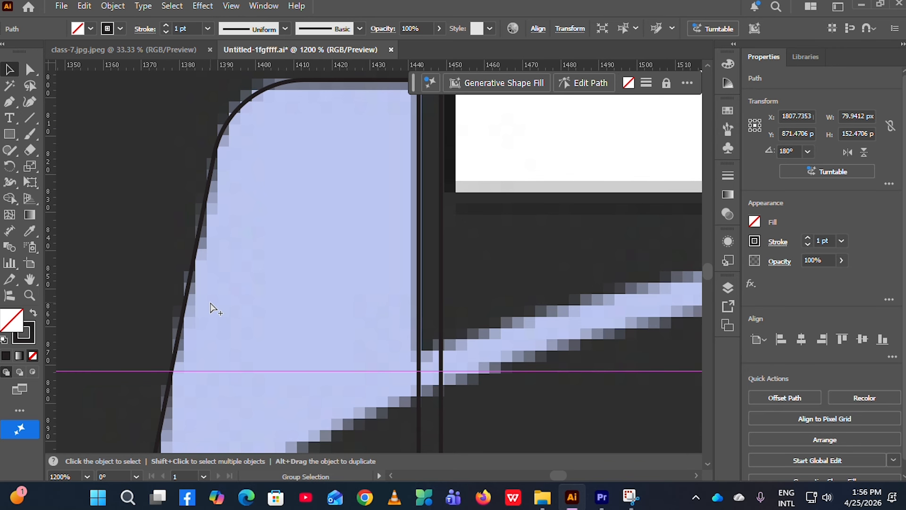
scroll(378, 323, "down", 3)
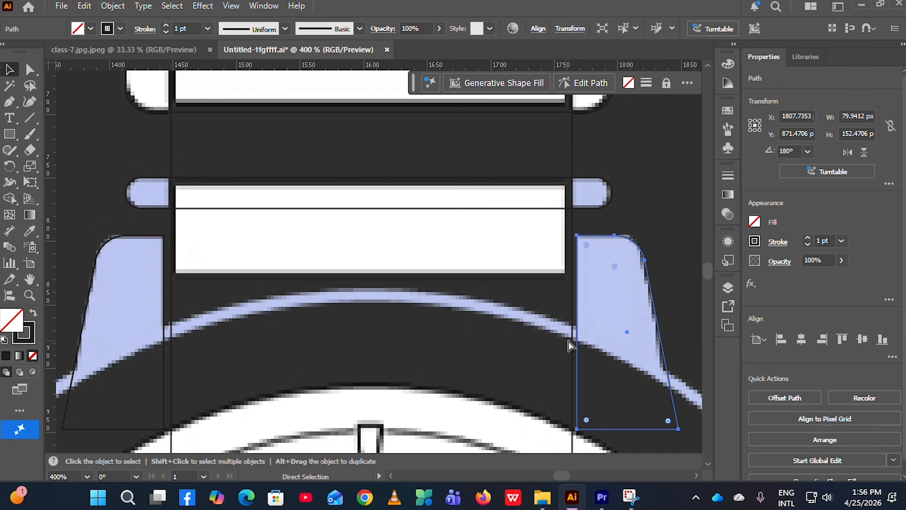
scroll(559, 342, "up", 3)
left_click_drag(555, 328, 560, 329)
scroll(569, 369, "down", 4)
key("v")
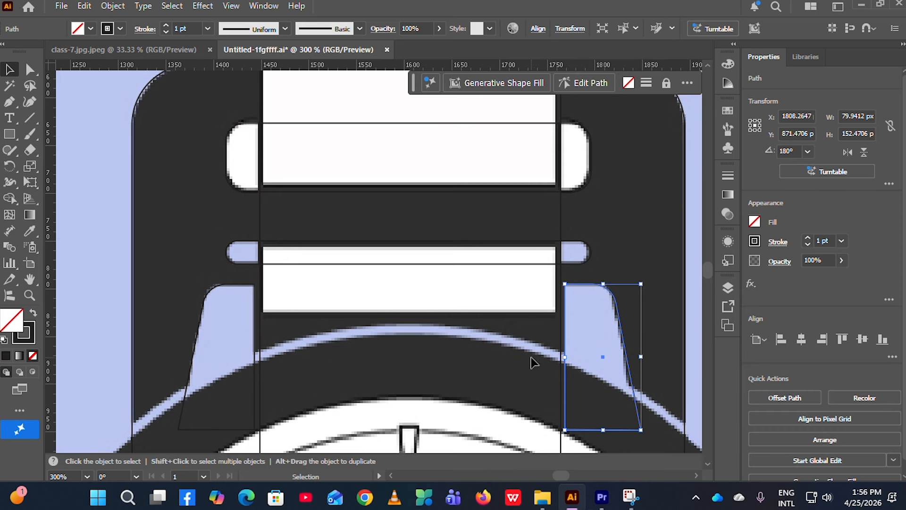
left_click(622, 242)
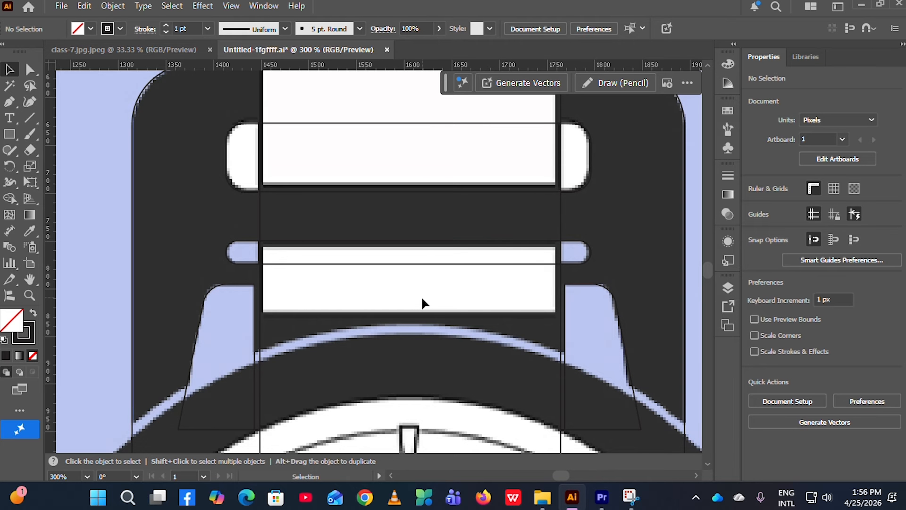
scroll(424, 303, "up", 4)
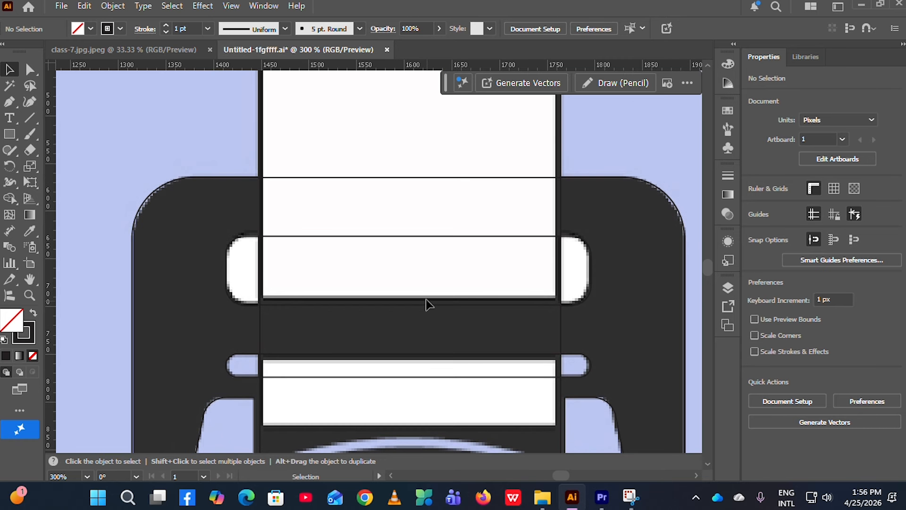
left_click(250, 238)
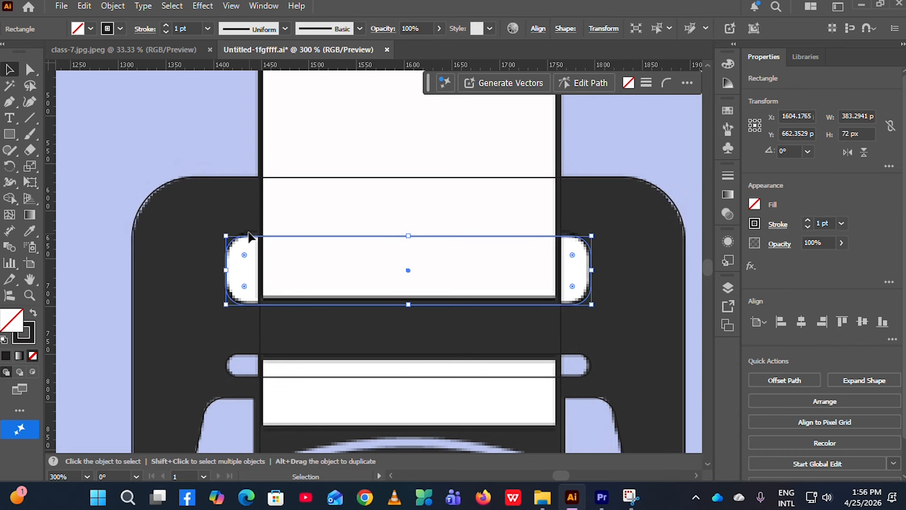
left_click(203, 149)
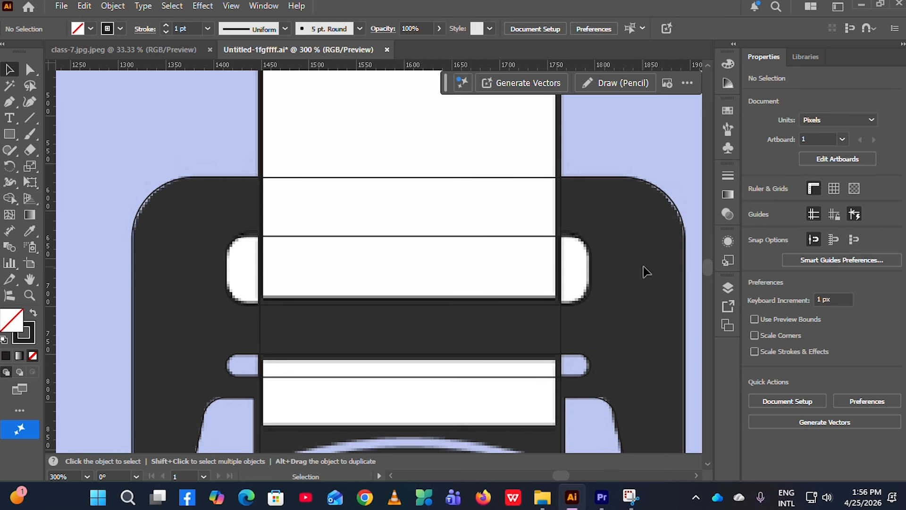
Step: Draw a rectangle about 87 by 50 px from the strap's left edge at the narrow slot's lower line over the white band
scroll(593, 271, "down", 4)
scroll(328, 271, "up", 1, "alt")
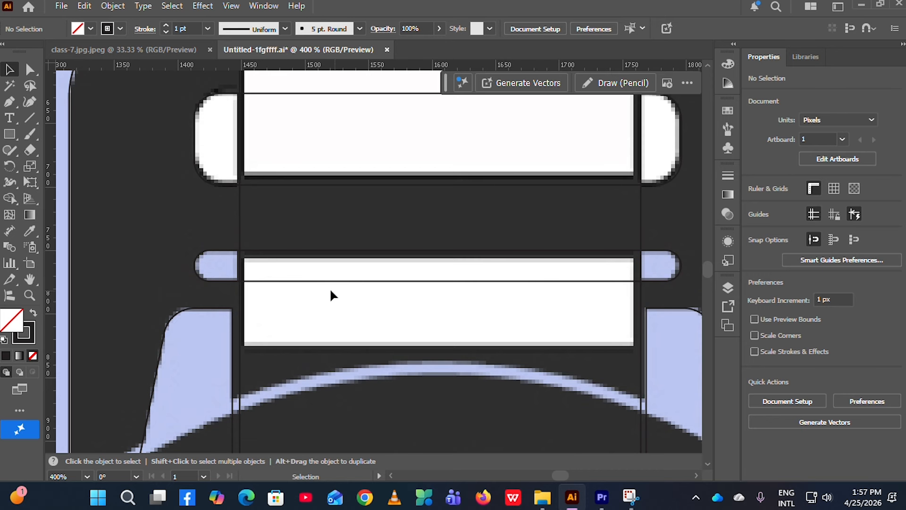
left_click(9, 136)
scroll(293, 309, "down", 1)
scroll(255, 284, "up", 1, "alt")
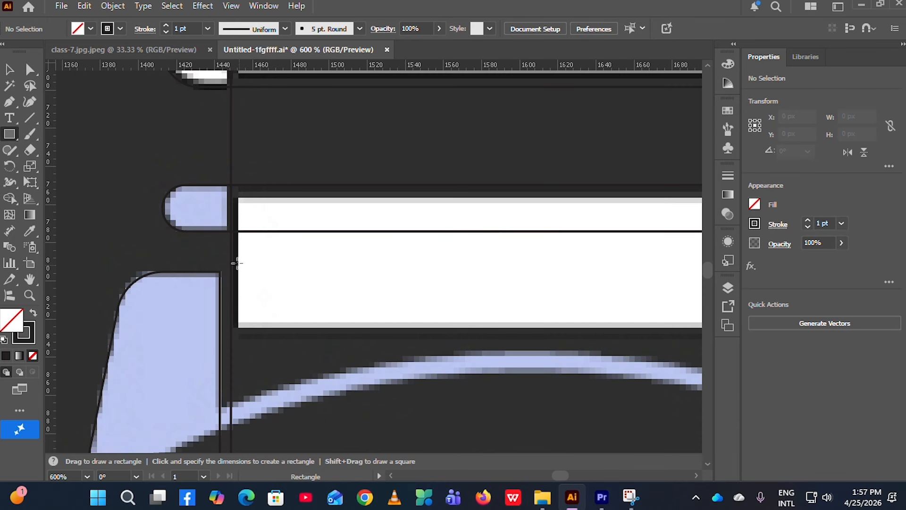
scroll(245, 269, "up", 2)
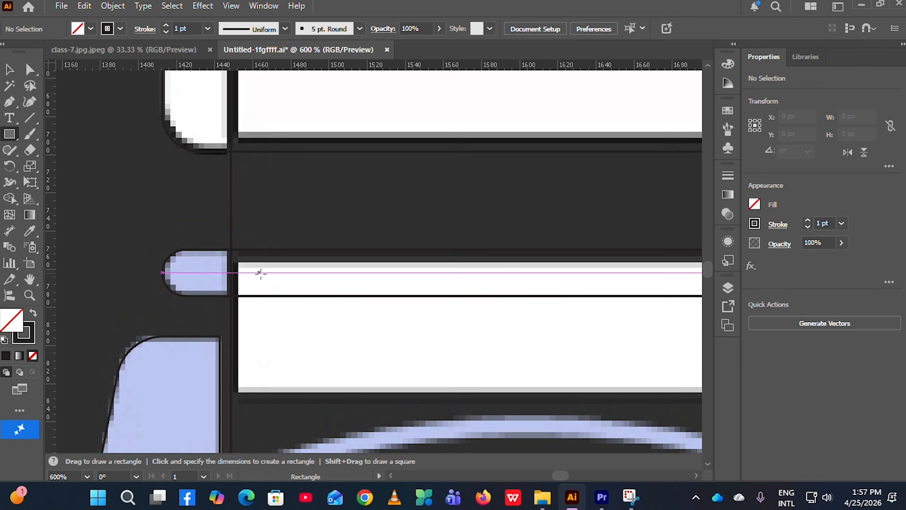
scroll(241, 273, "down", 1)
scroll(239, 266, "up", 2)
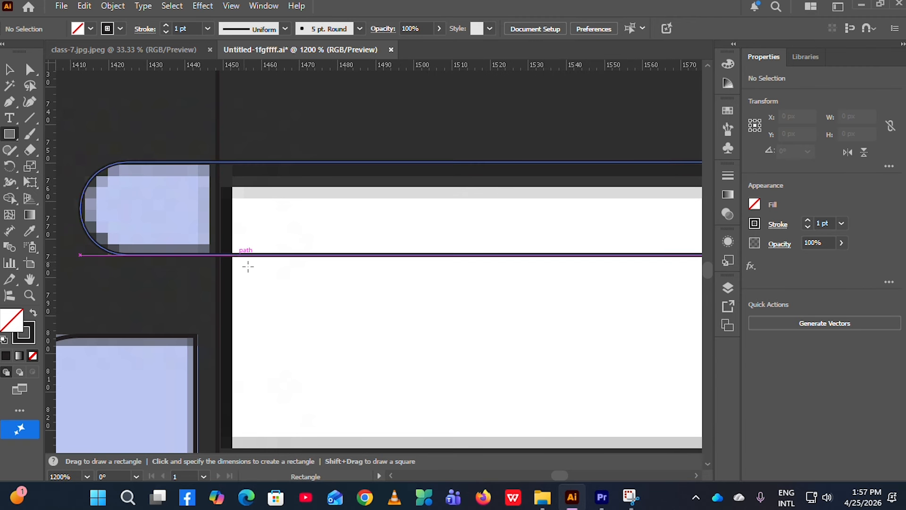
scroll(239, 255, "down", 6)
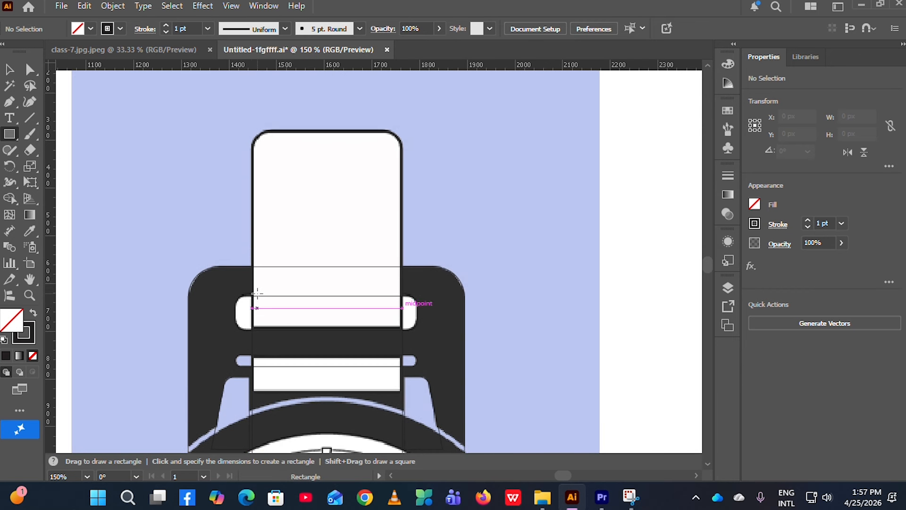
scroll(249, 270, "up", 3)
scroll(267, 257, "down", 1)
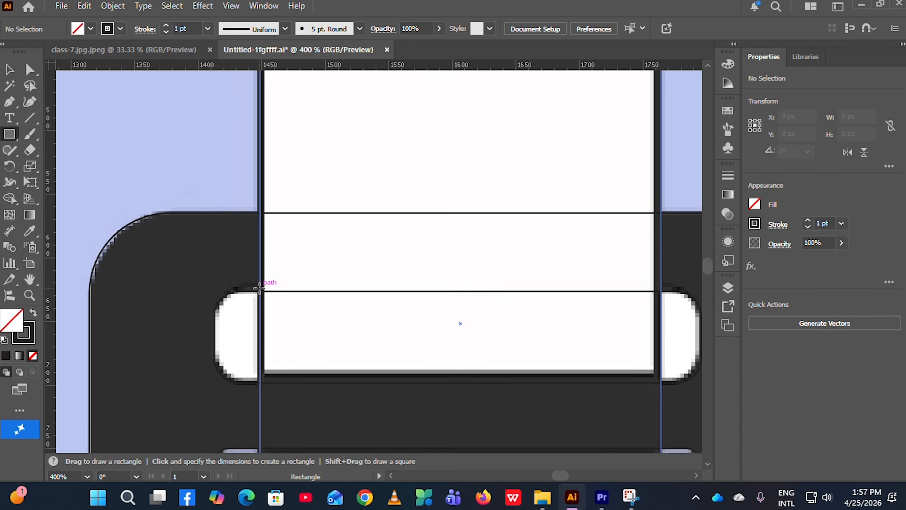
scroll(271, 351, "down", 1)
scroll(271, 351, "up", 4)
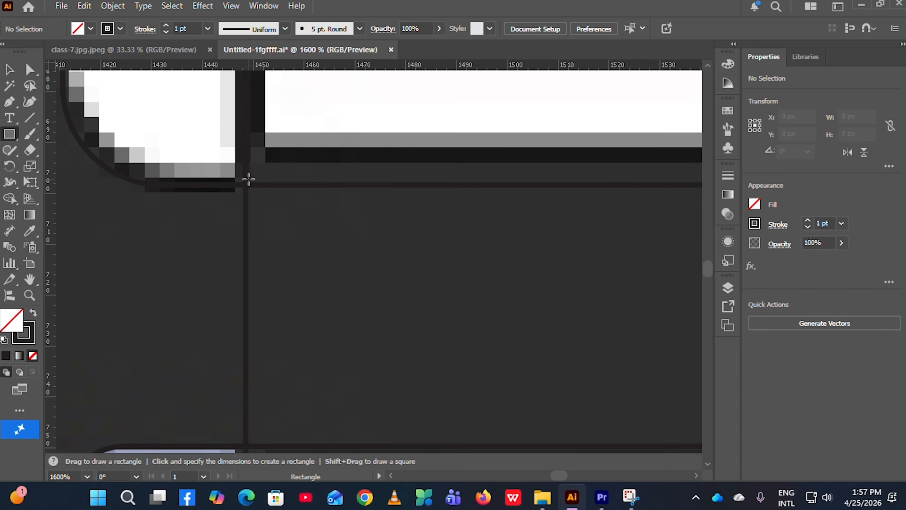
scroll(257, 261, "down", 4)
scroll(257, 266, "up", 3)
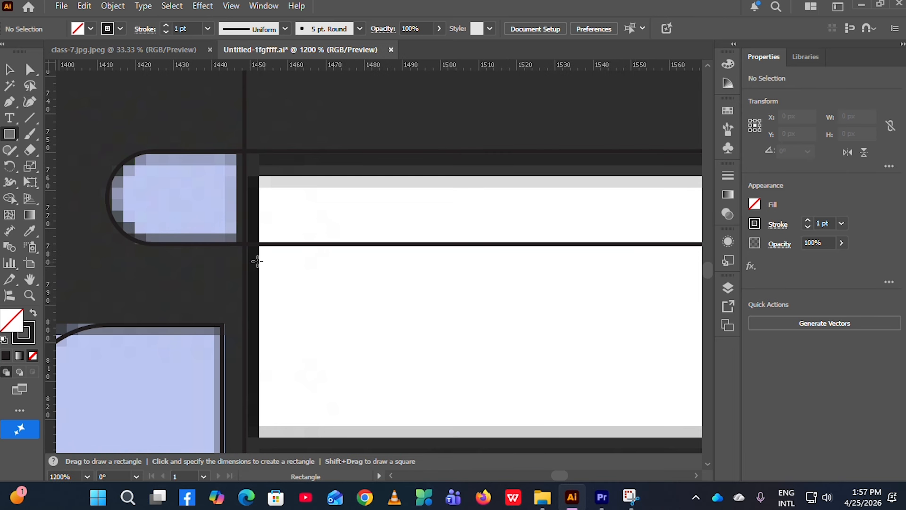
left_click_drag(245, 242, 577, 389)
Step: Widen the white-band rectangle to about 316 px so it reaches the strap's right edge
scroll(512, 391, "down", 5)
scroll(513, 377, "right", 3)
scroll(507, 375, "up", 2)
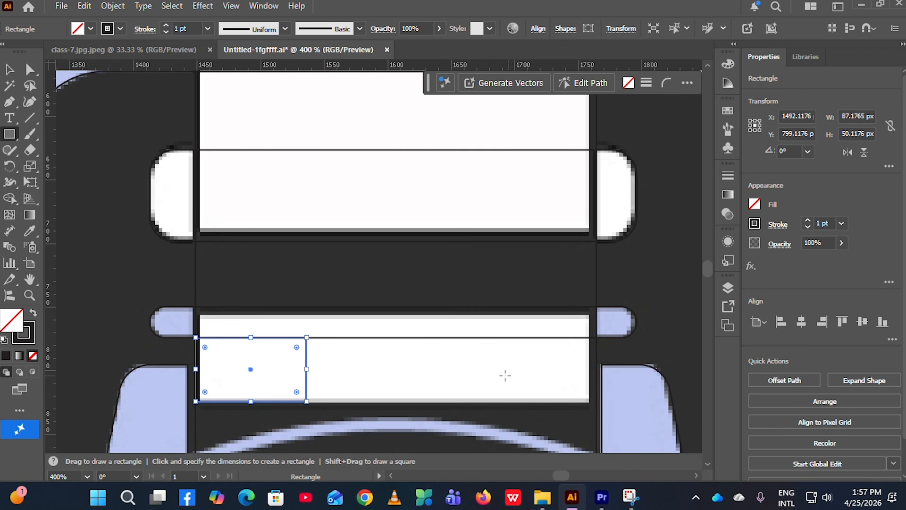
left_click_drag(307, 369, 598, 359)
key("ctrl+minus")
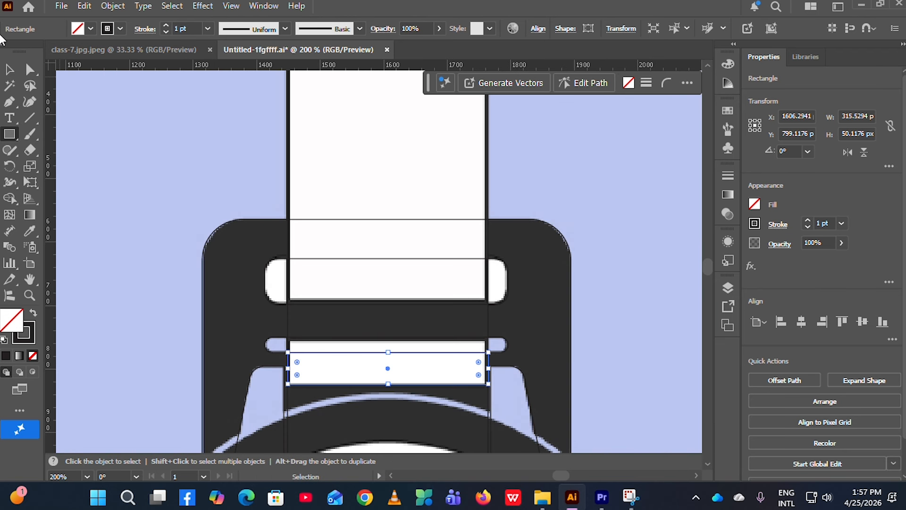
left_click(282, 164)
Step: Unlock the reference image and move it right, off the artboard and clear of the traced shapes
scroll(264, 212, "down", 5)
scroll(253, 220, "left", 2)
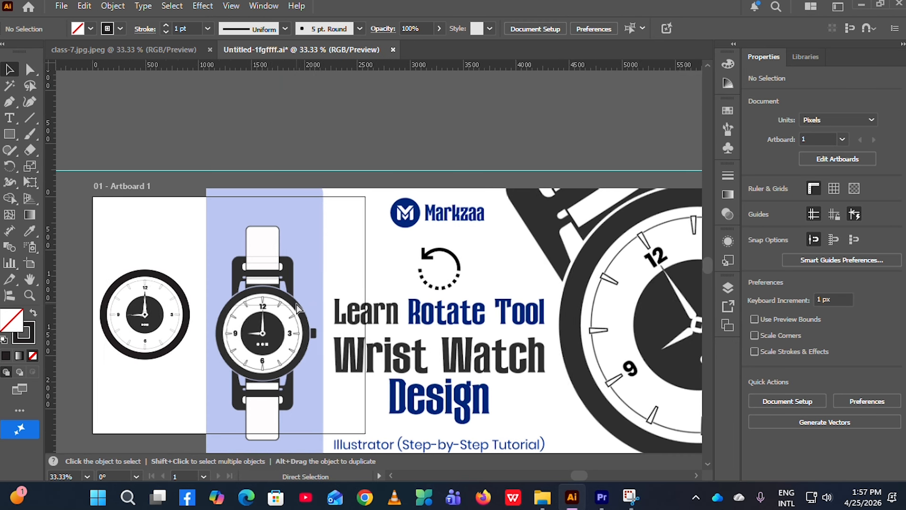
left_click(309, 283)
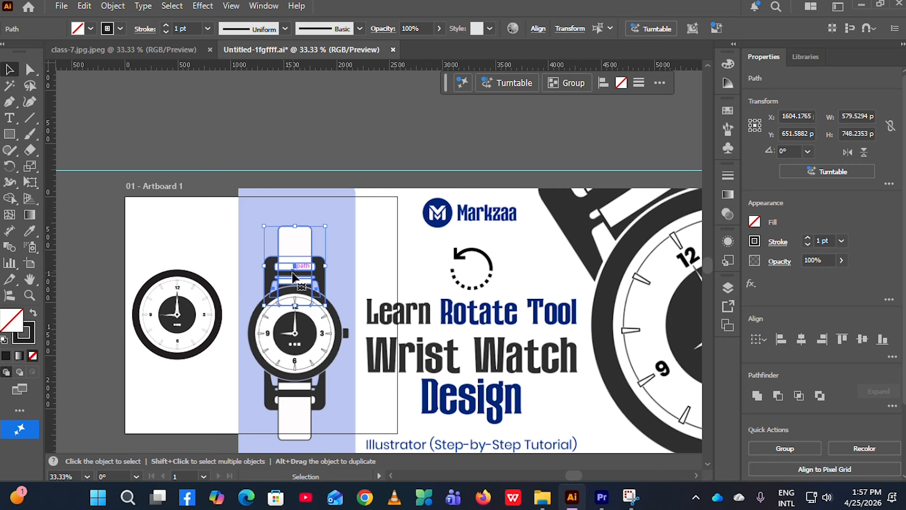
left_click(209, 392)
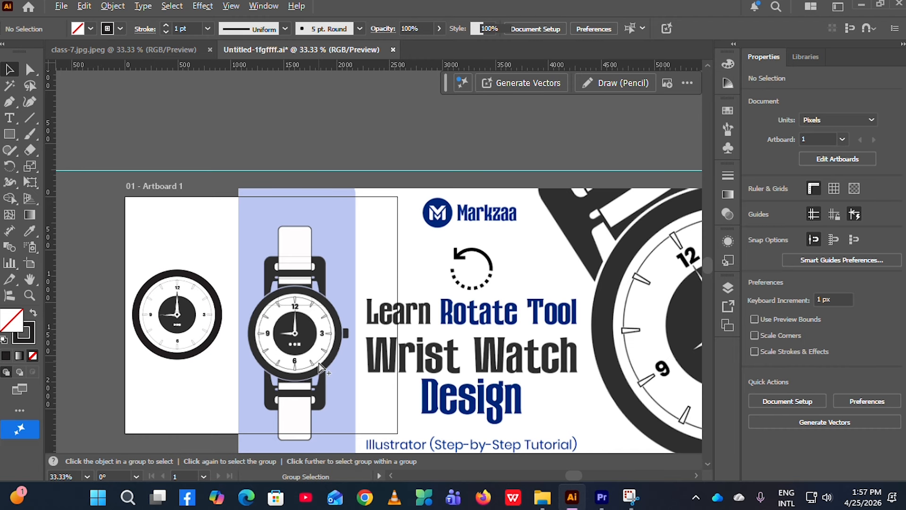
key("v")
left_click(319, 362)
left_click(223, 407)
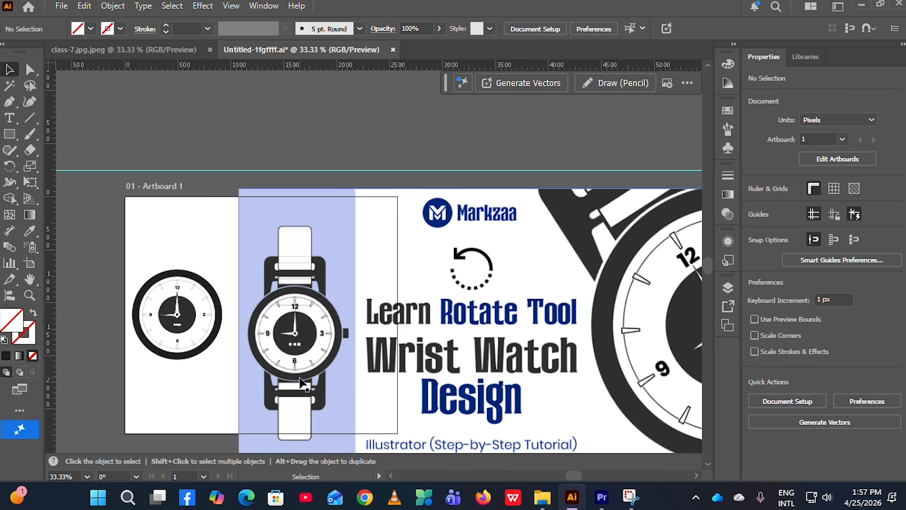
left_click_drag(316, 314, 496, 313)
left_click(332, 373)
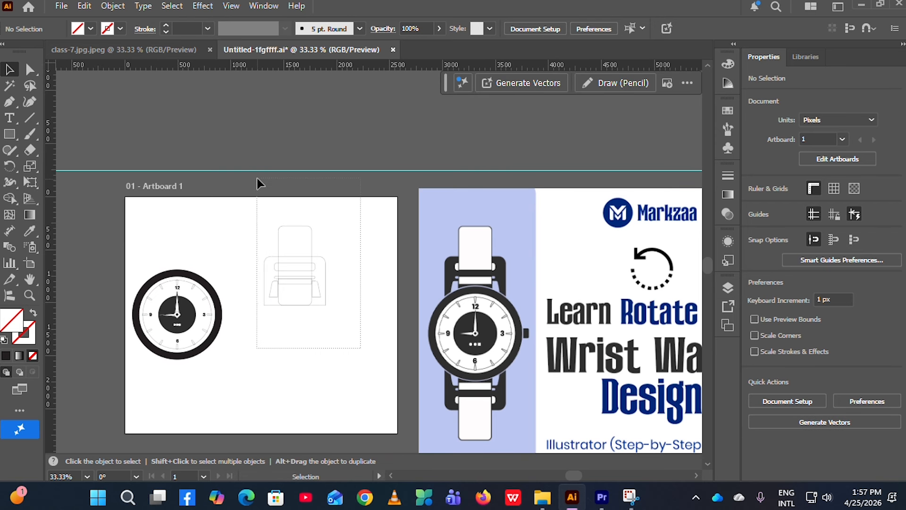
Step: Nudge the right cutout another 1 px away from the strap's side
left_click_drag(256, 177, 257, 178)
scroll(324, 293, "up", 3)
scroll(280, 371, "up", 1)
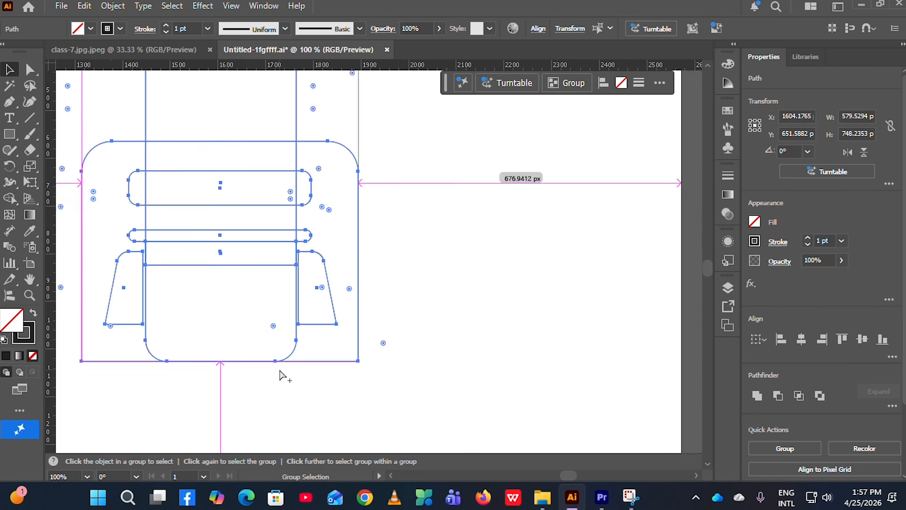
scroll(283, 376, "up", 2)
scroll(316, 426, "down", 1)
scroll(192, 314, "up", 2)
key("v")
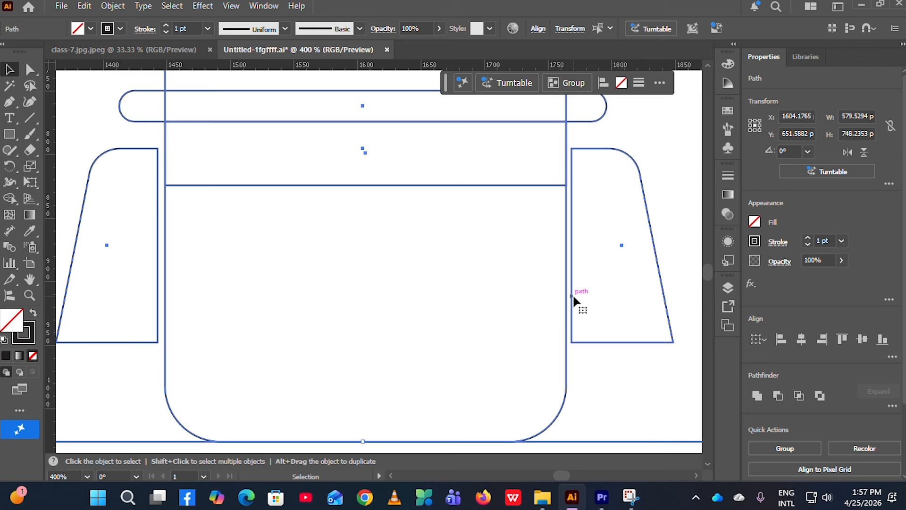
left_click(609, 406)
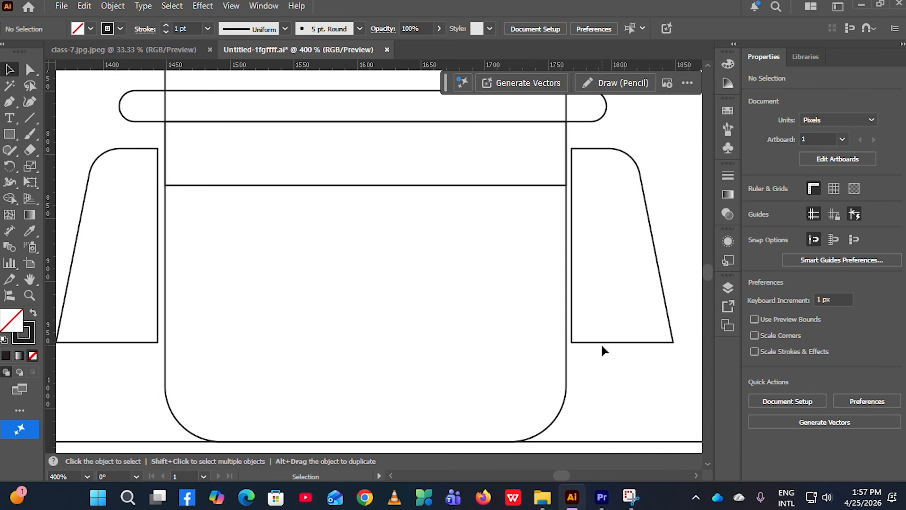
left_click(601, 341)
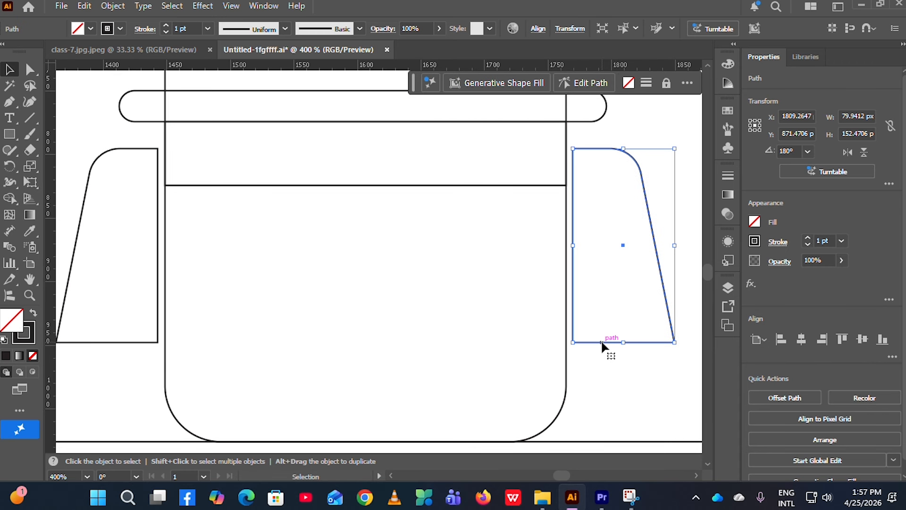
left_click(572, 398)
scroll(562, 444, "up", 1)
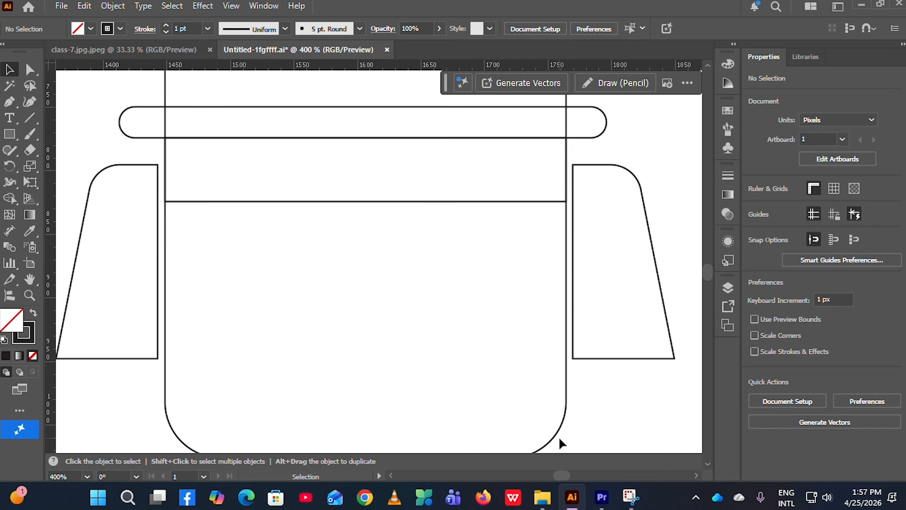
Step: Examine the spacing of both side cutouts against the strap and the overall alignment of the slots and bracket
left_click(90, 359)
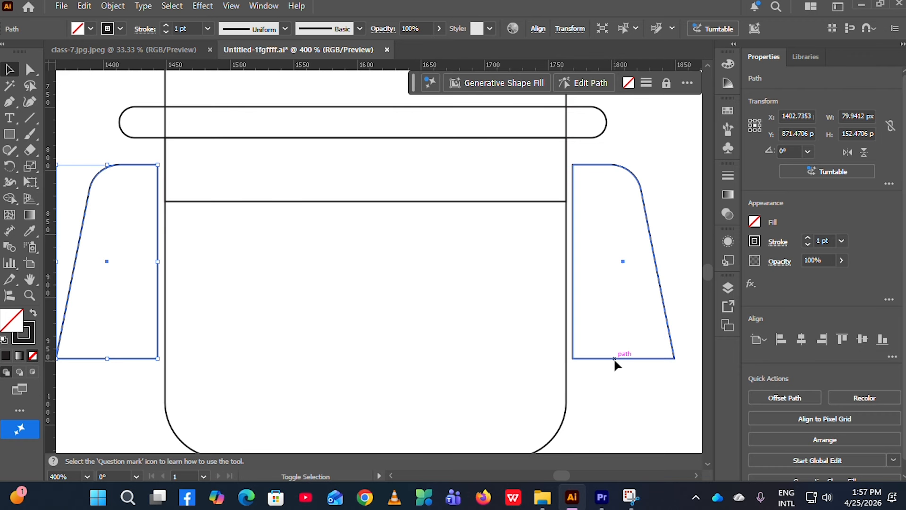
left_click(614, 358, "shift")
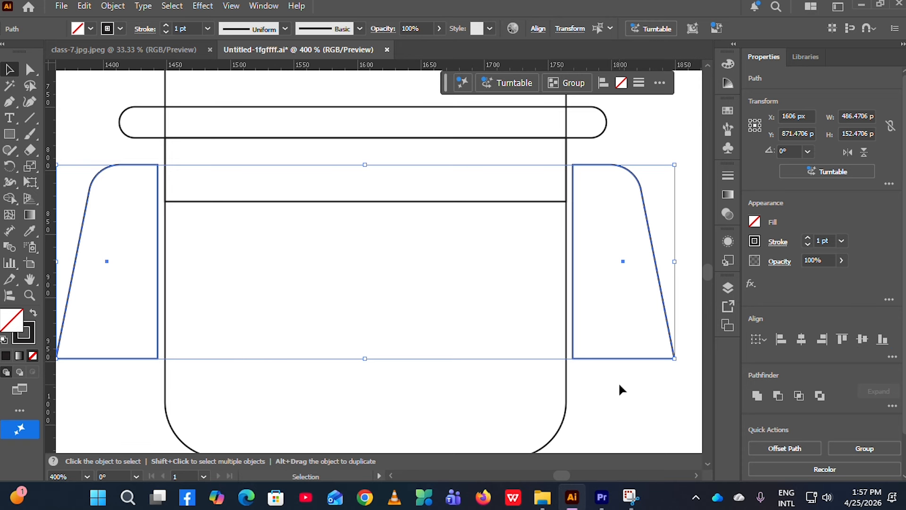
left_click(617, 379)
scroll(613, 373, "up", 1)
scroll(610, 366, "down", 3)
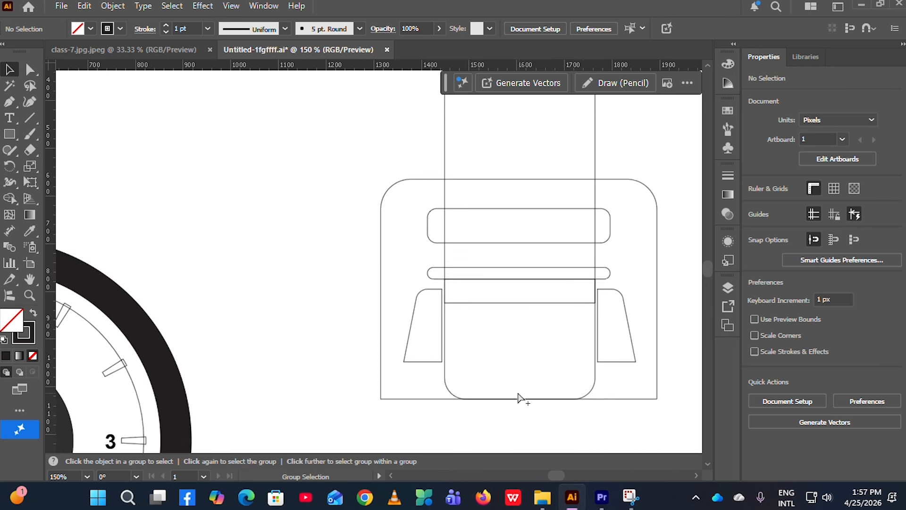
scroll(522, 399, "up", 2)
scroll(354, 319, "right", 2)
scroll(373, 317, "up", 2)
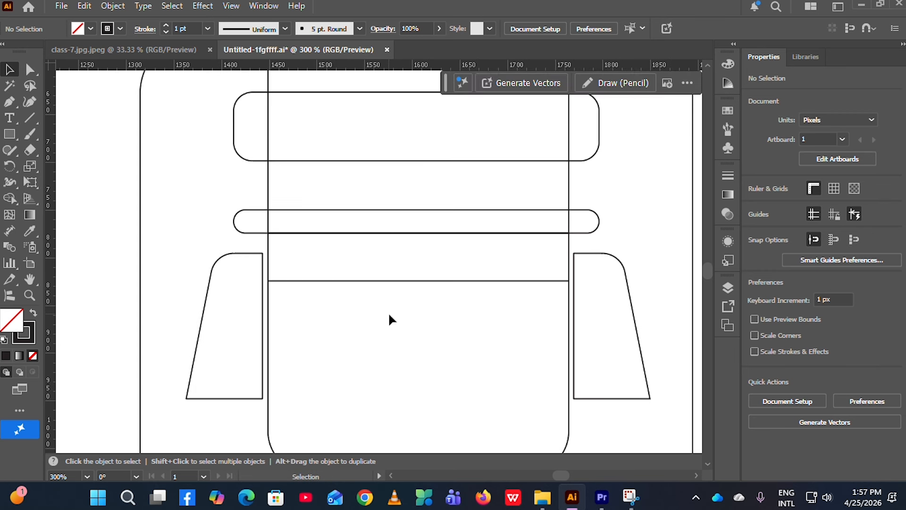
scroll(378, 316, "down", 3)
scroll(359, 317, "up", 2)
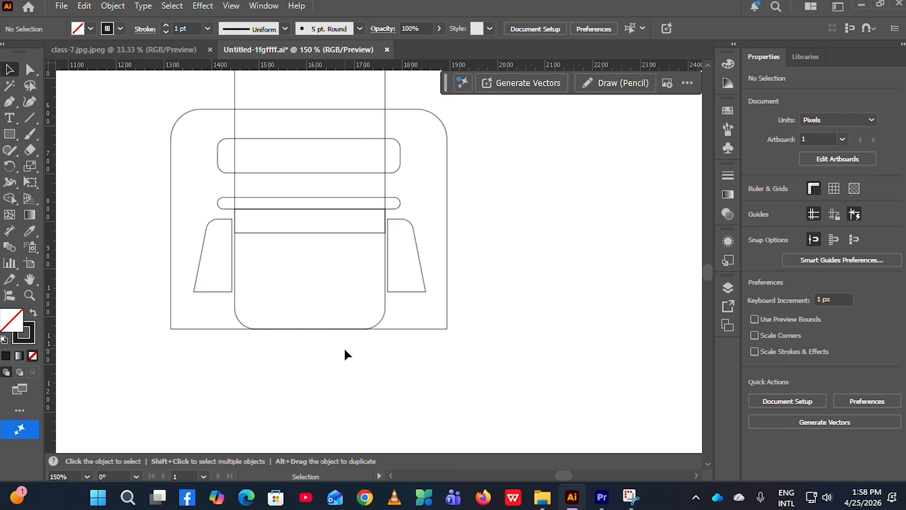
scroll(423, 373, "down", 2)
scroll(416, 374, "down", 1)
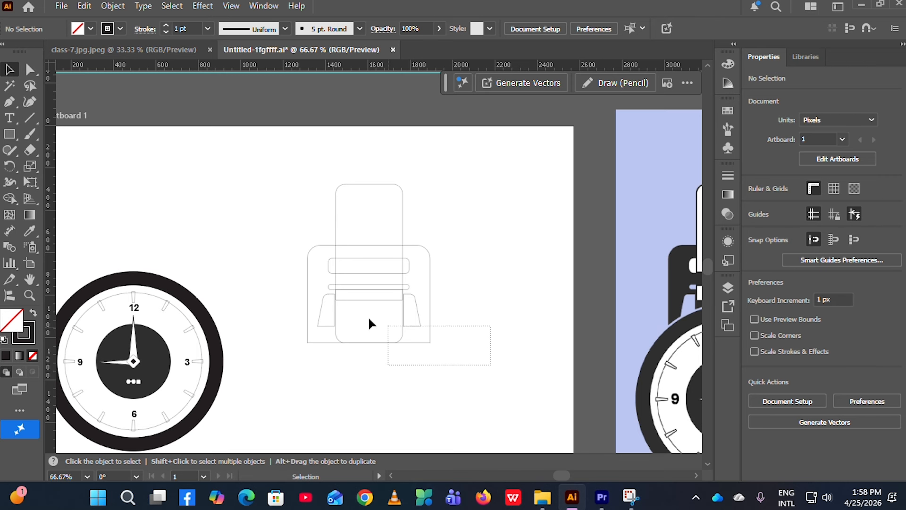
Step: Select all the traced strap, bracket, slot and cutout paths and expand their fill and stroke
left_click_drag(260, 209, 260, 209)
scroll(356, 283, "up", 4)
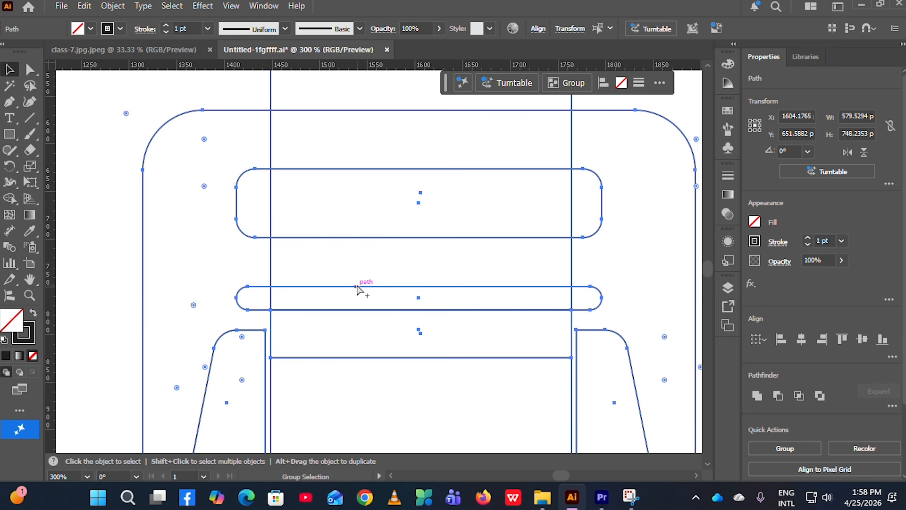
scroll(358, 288, "up", 1)
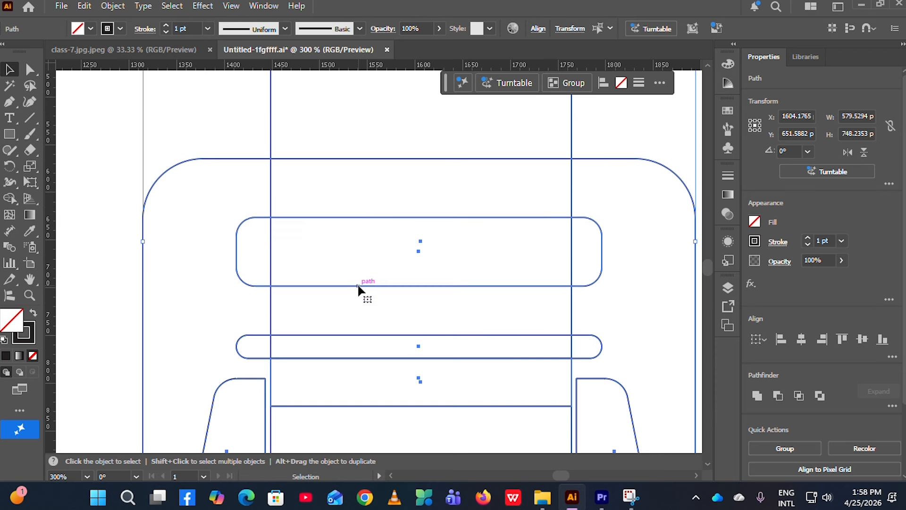
left_click(111, 7)
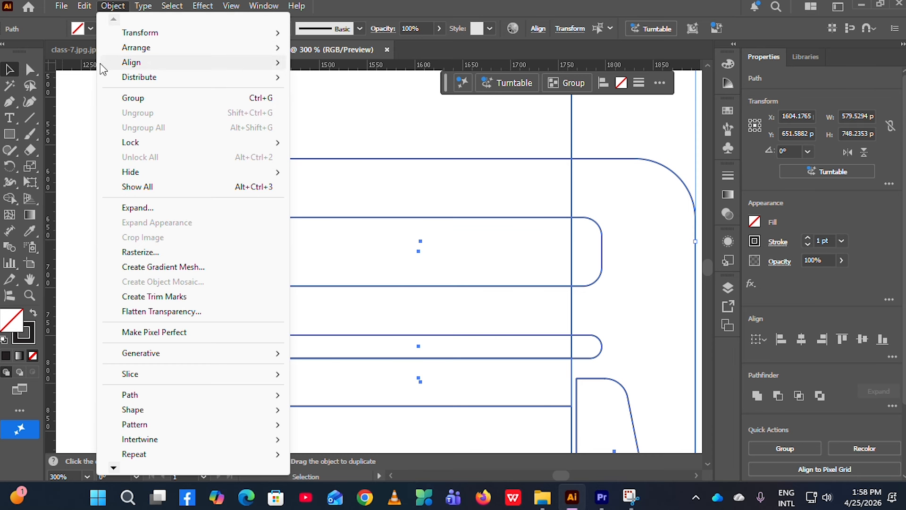
left_click(135, 208)
left_click(419, 325)
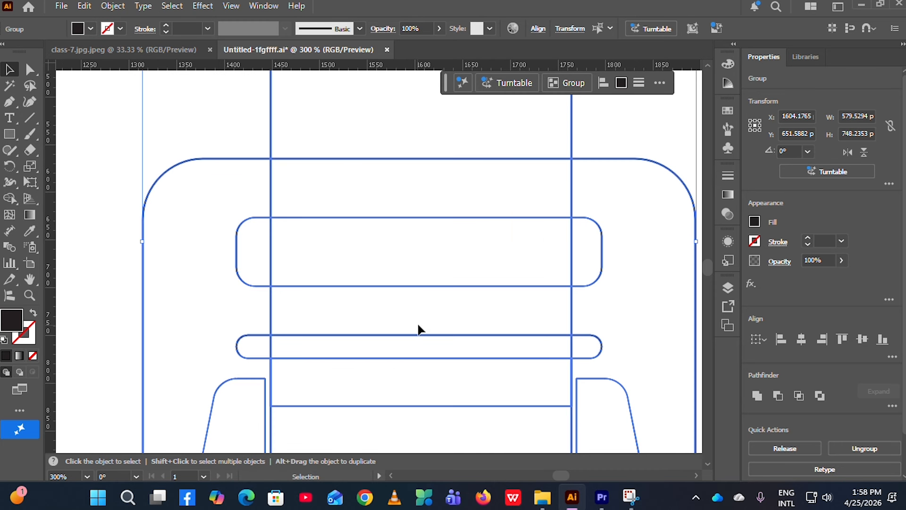
Step: Move the reference image left so it overlaps the artboard's right edge and sits close beside the traced strap shapes
key("ctrl+minus")
key("ctrl+minus")
key("ctrl+minus")
key("ctrl+minus")
key("ctrl+minus")
key("ctrl+minus")
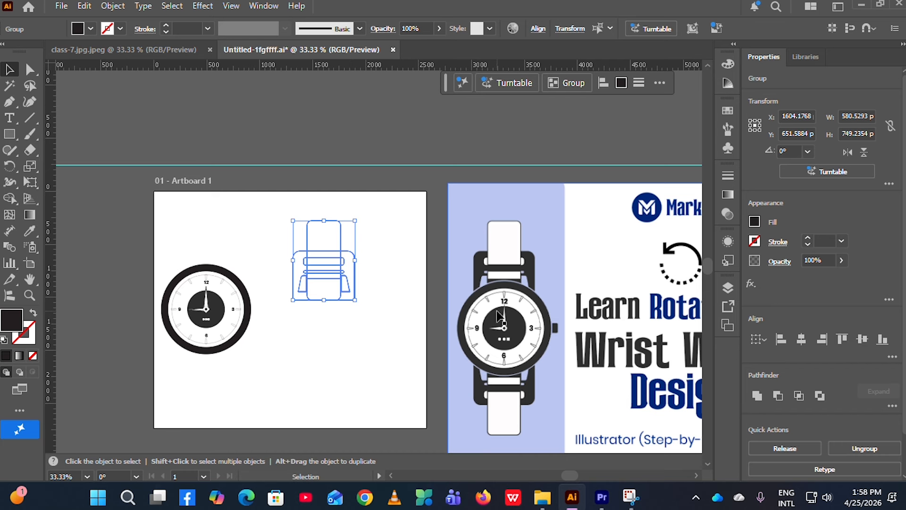
left_click(497, 310)
left_click(439, 312)
left_click_drag(501, 283, 437, 284)
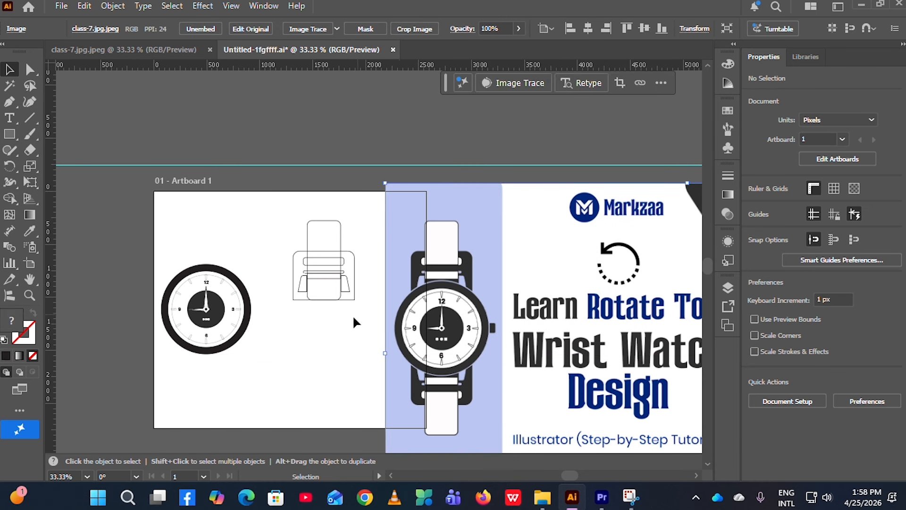
left_click(352, 314)
Step: Select the expanded shapes and merge the upper strap with its section across the wide slot using the Shape Builder
scroll(352, 314, "up", 1)
left_click(296, 246)
scroll(297, 244, "up", 2)
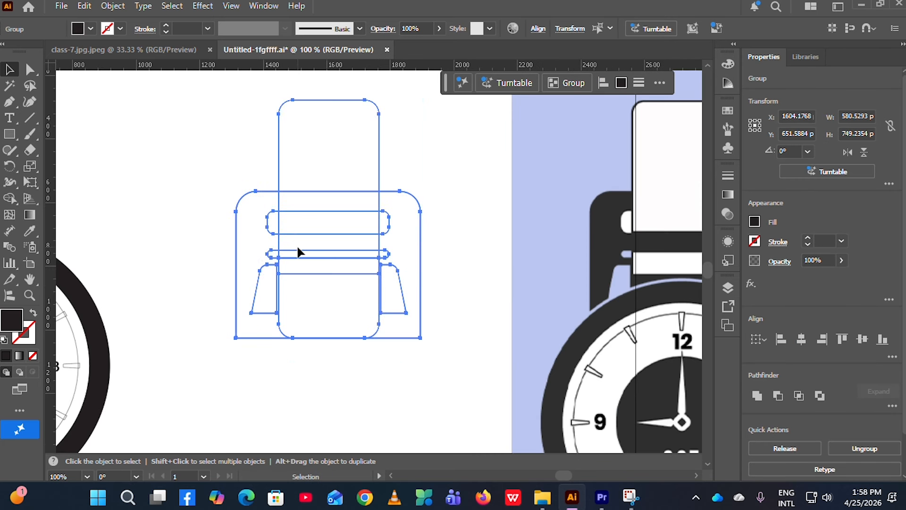
scroll(342, 303, "up", 1)
scroll(293, 305, "down", 3)
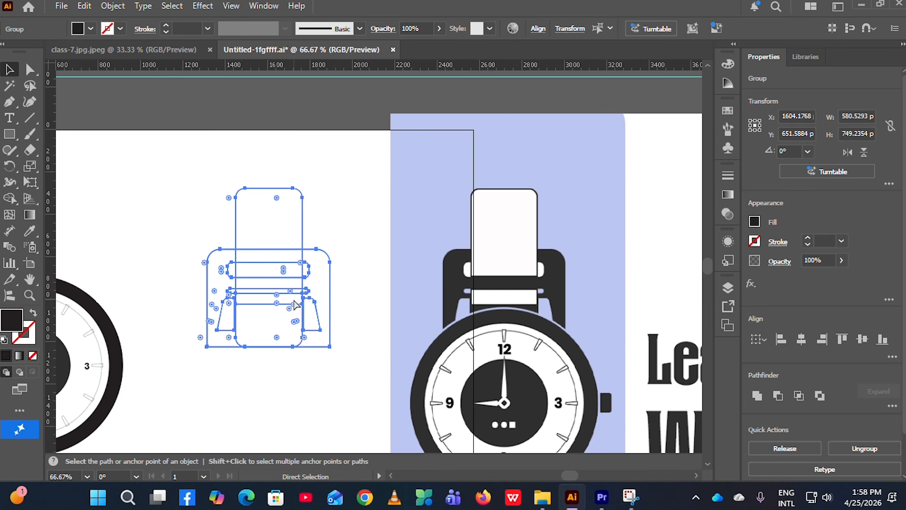
scroll(294, 305, "up", 2)
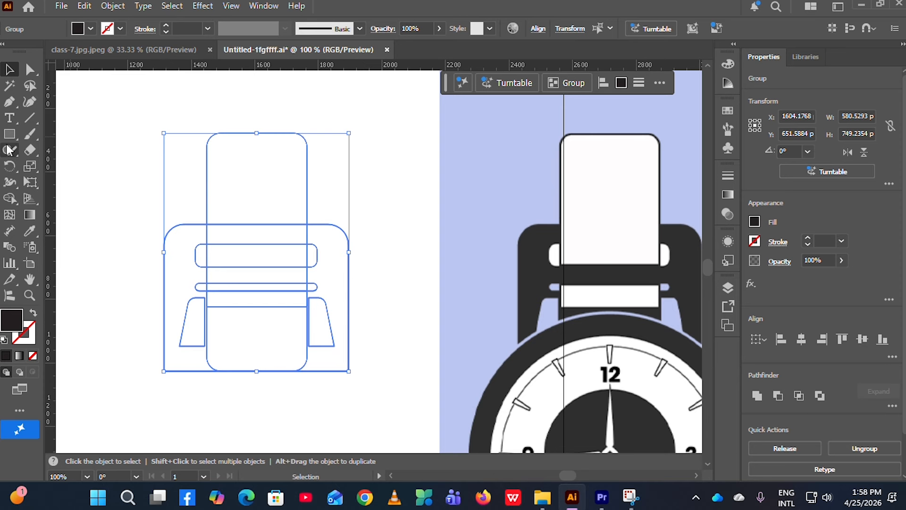
left_click(10, 199)
scroll(275, 257, "up", 2)
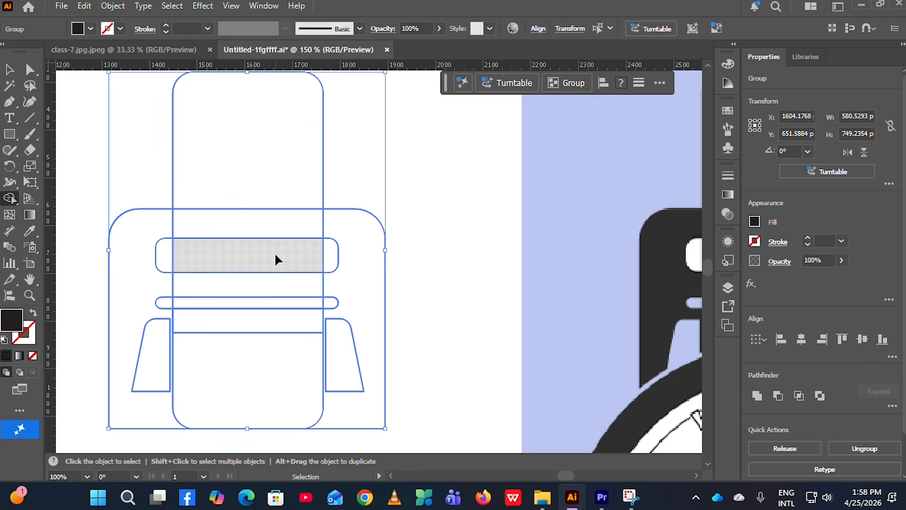
left_click_drag(253, 152, 253, 245)
Step: Merge the bracket's regions into one body, and the narrow slot's middle with the band beneath it
scroll(254, 246, "down", 3)
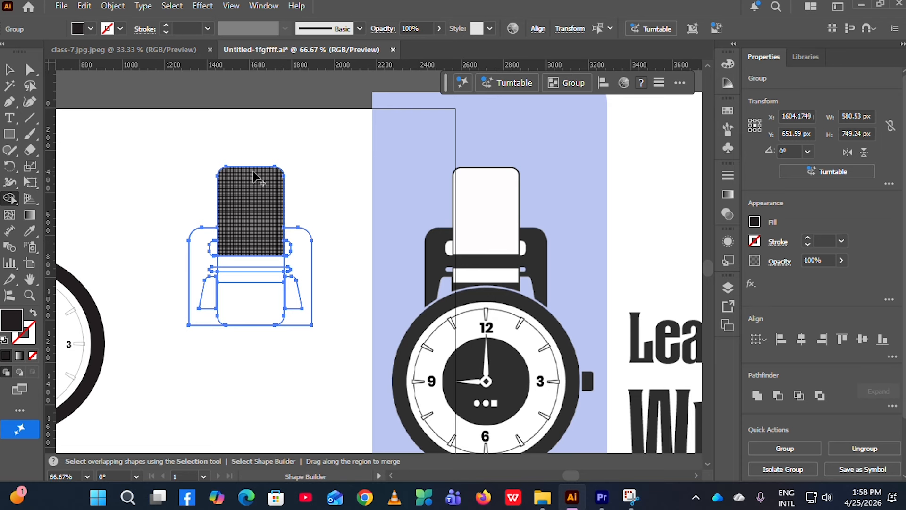
scroll(282, 254, "up", 1)
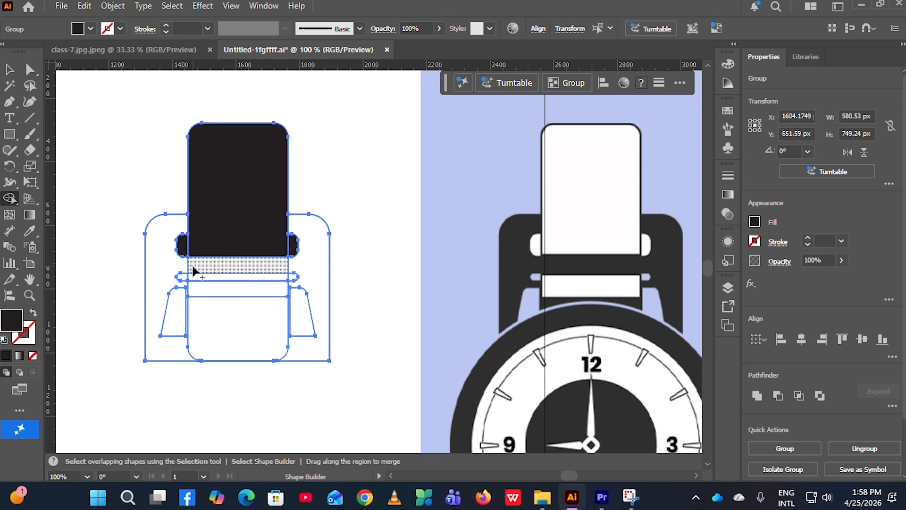
left_click_drag(178, 263, 293, 263)
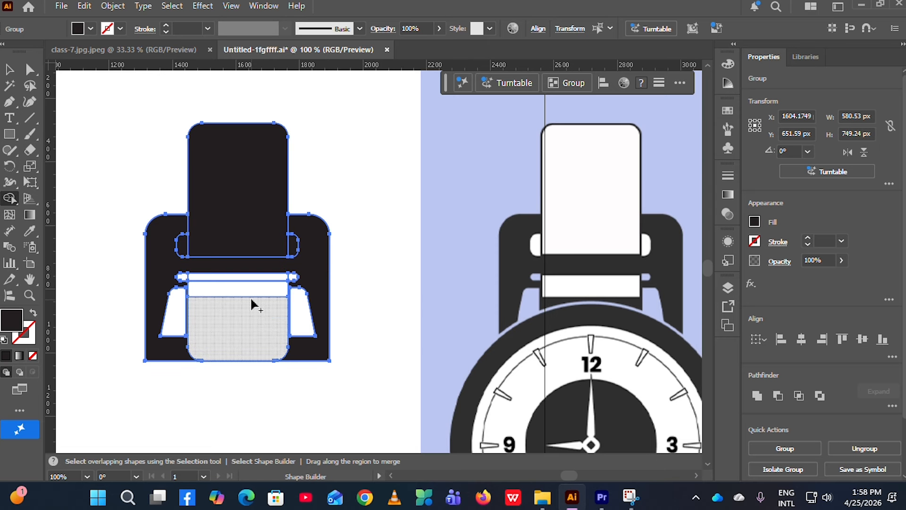
left_click_drag(240, 279, 239, 288)
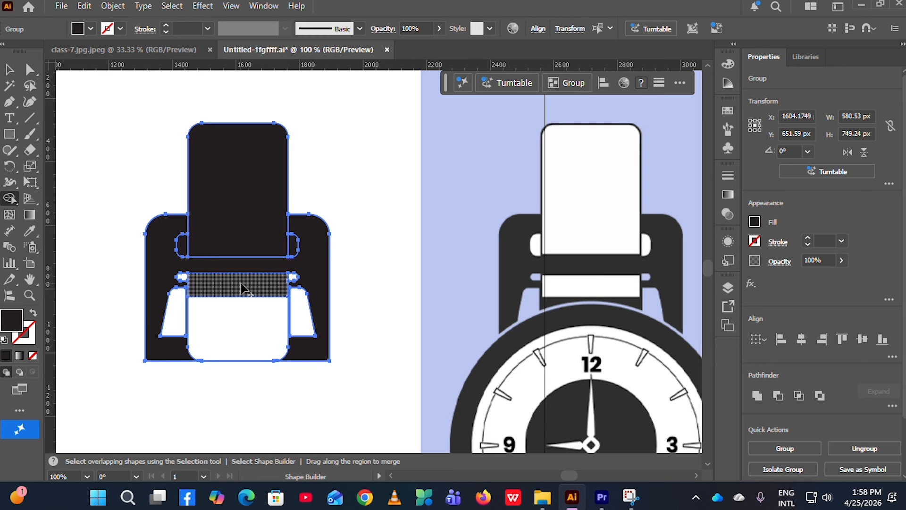
Step: Create filled regions from the lower strap section and both side cutouts with the Shape Builder
left_click(236, 338)
left_click(181, 316)
left_click(309, 314)
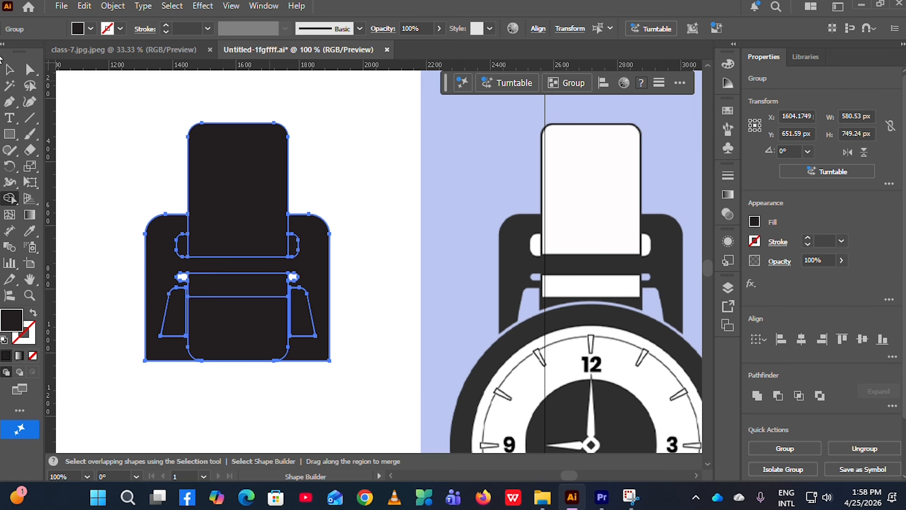
left_click(8, 70)
left_click(125, 163)
Step: Fill both ends of the wide slot beside the strap with white
scroll(217, 236, "left", 2)
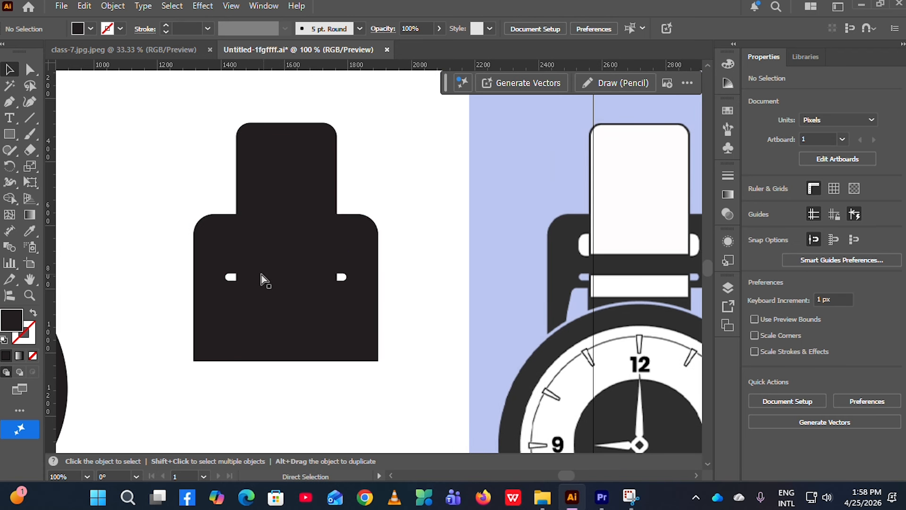
left_click(227, 248)
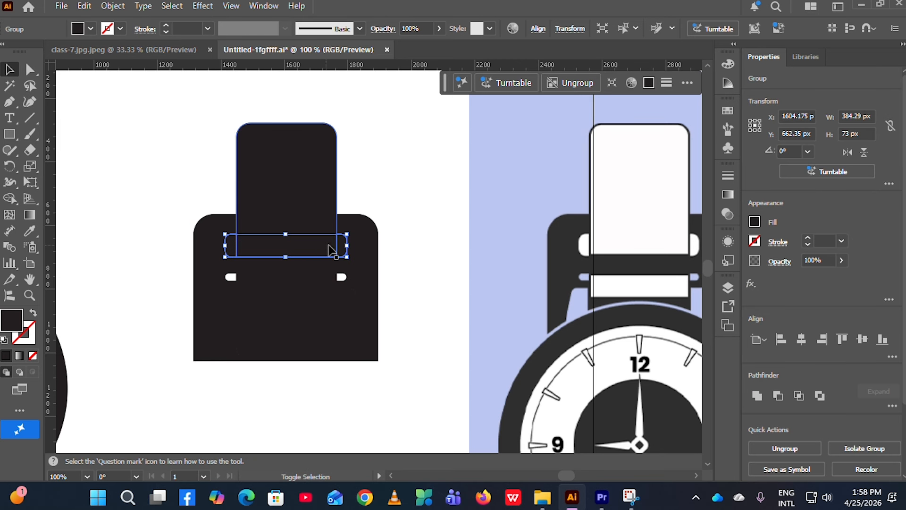
left_click(90, 31)
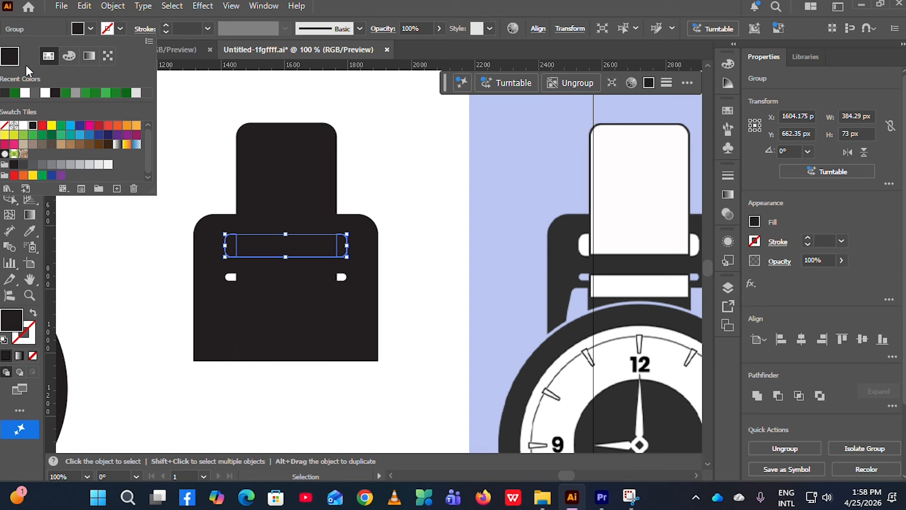
left_click(25, 93)
left_click(121, 261)
left_click(109, 260)
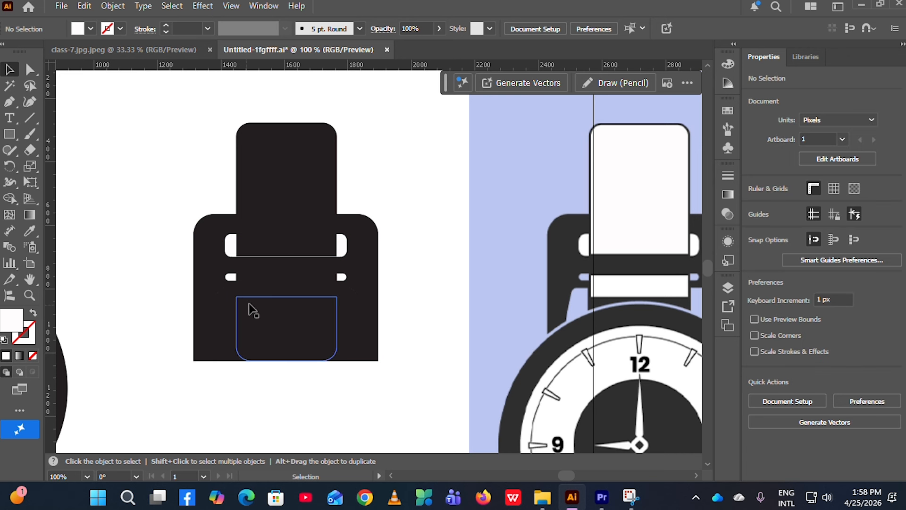
Step: Fill the upper strap section with white
left_click(290, 249)
left_click(86, 31)
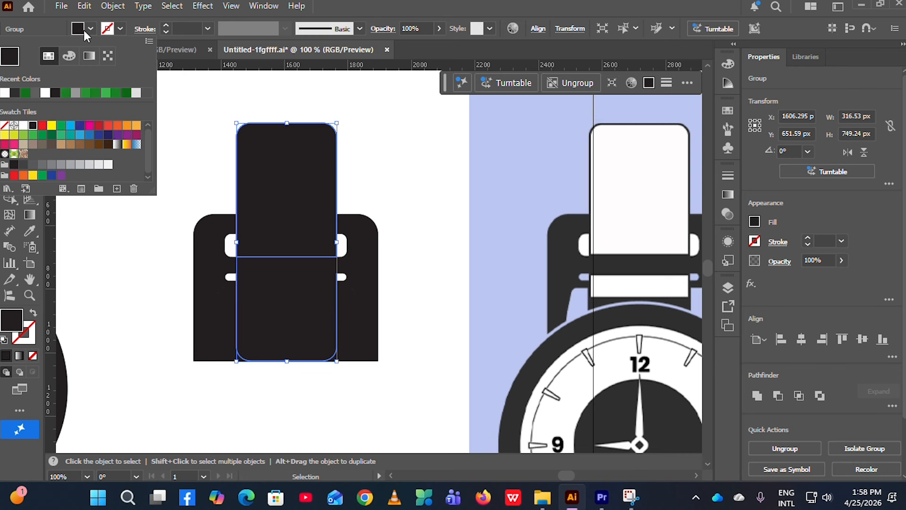
left_click(5, 94)
left_click(63, 227)
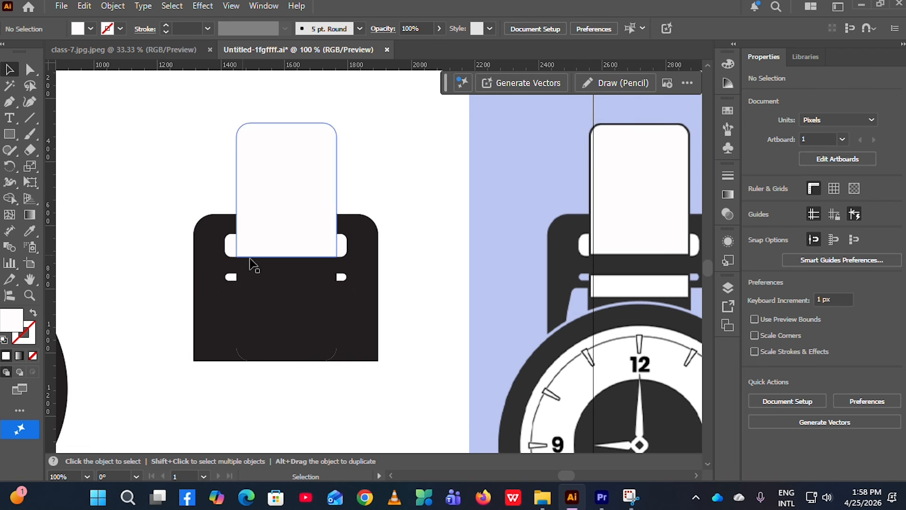
Step: Fill the short strap band below the bracket's bar and the narrow slot's two ends with white
left_click(289, 294)
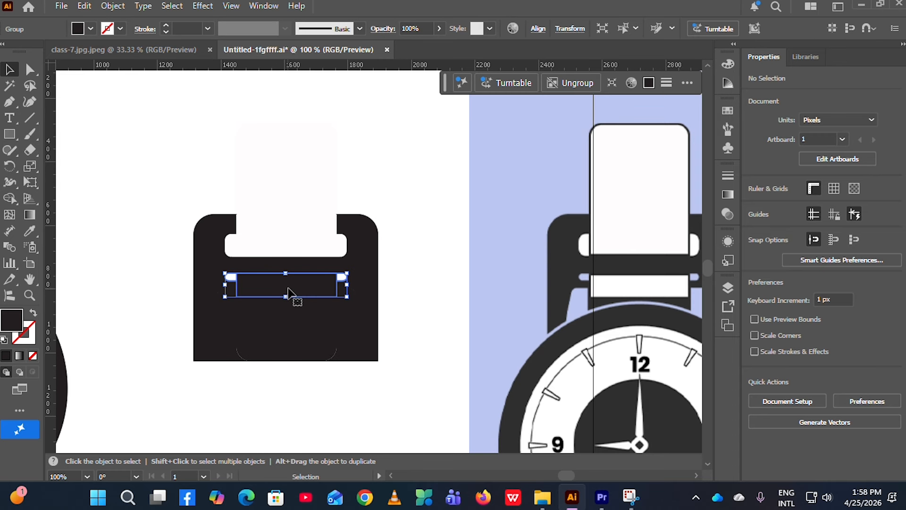
left_click(90, 28)
left_click(4, 95)
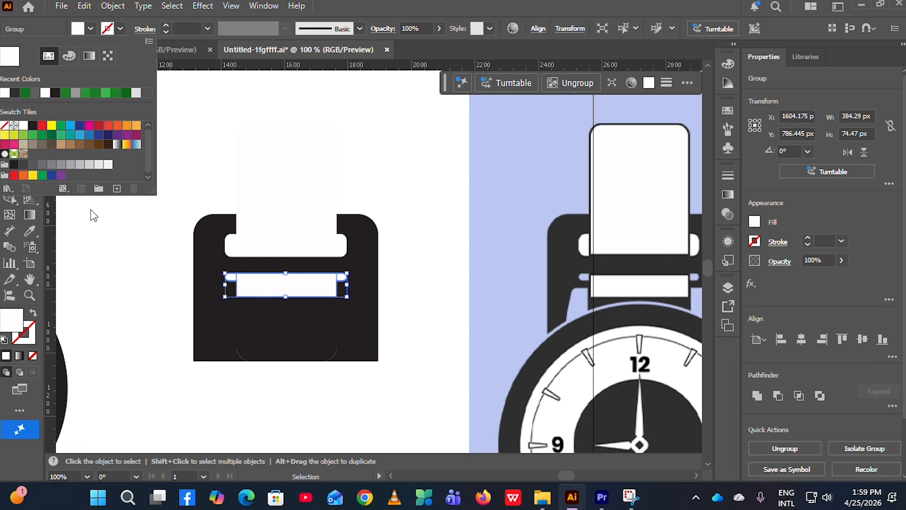
left_click(118, 234)
scroll(239, 237, "down", 1)
scroll(515, 258, "right", 2)
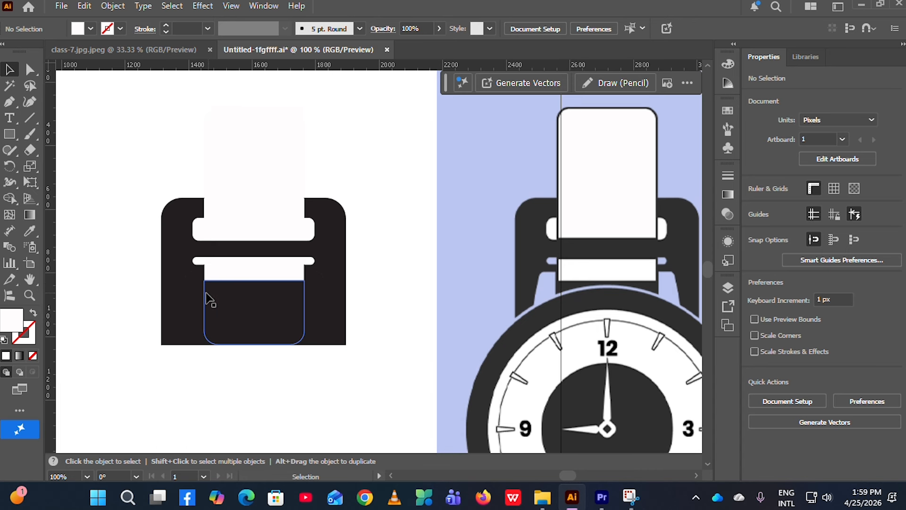
Step: Try to fill the bracket group with white to lighten its side cutouts, and undo the fill
left_click(324, 295)
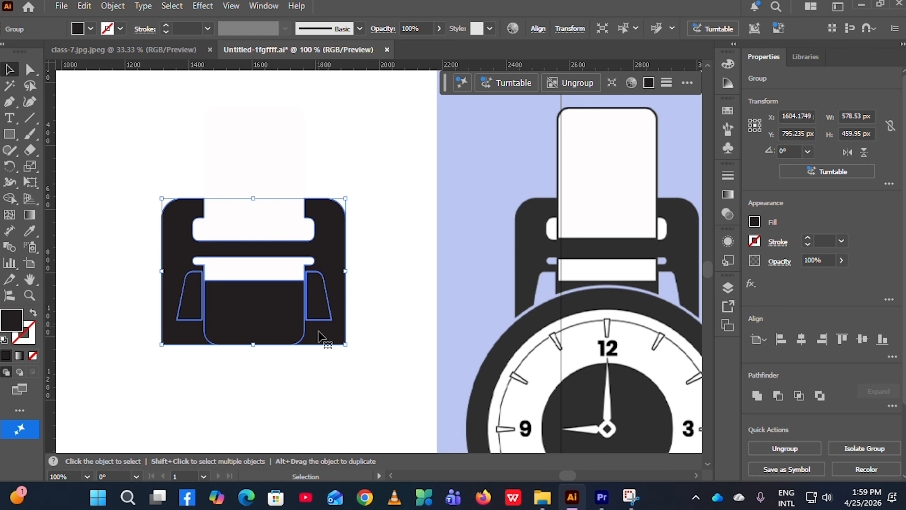
left_click(297, 353)
left_click(323, 297)
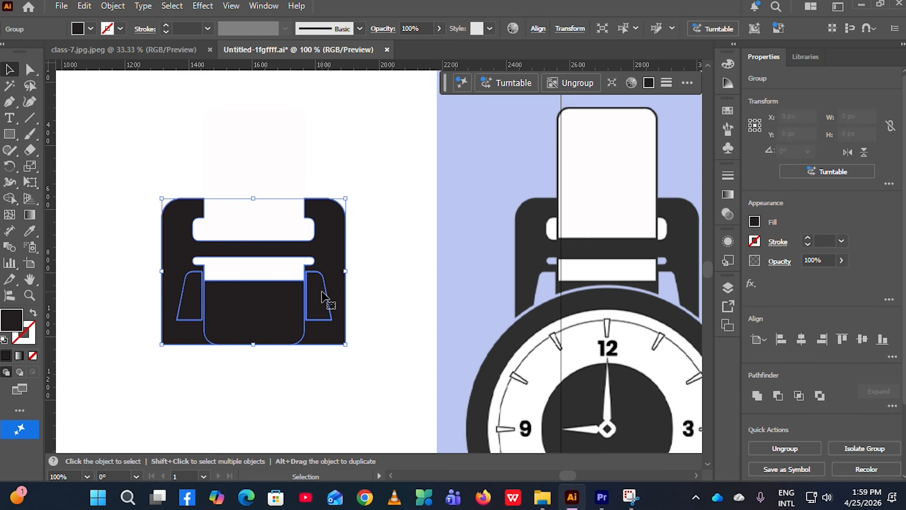
left_click(91, 29)
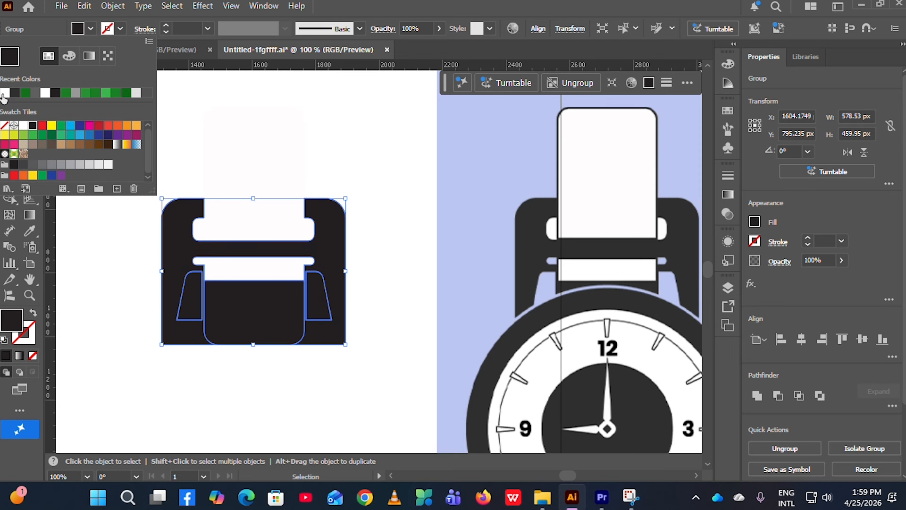
left_click(4, 94)
left_click(244, 154)
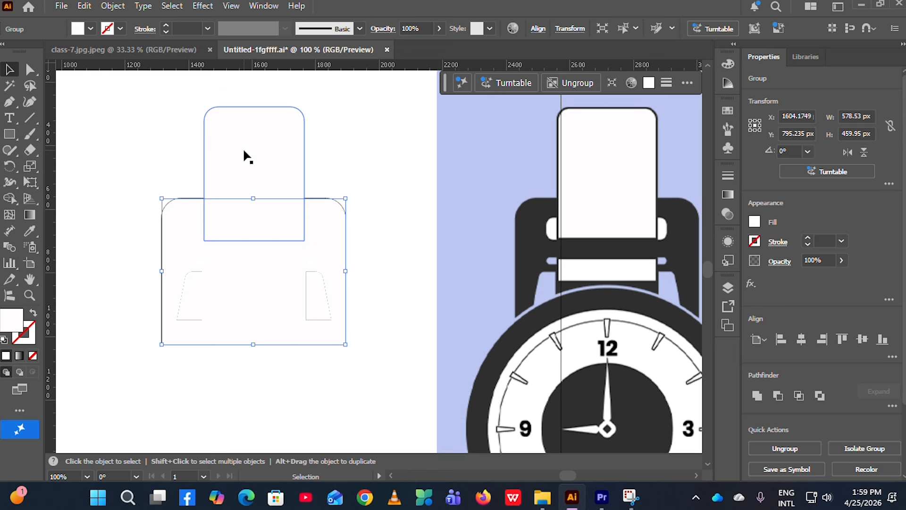
double_click(188, 261)
key("ctrl+z")
Step: Try to merge the lower strap section with the adjoining lower bracket region using the Shape Builder
left_click(214, 371)
left_click(219, 342)
scroll(219, 342, "up", 1)
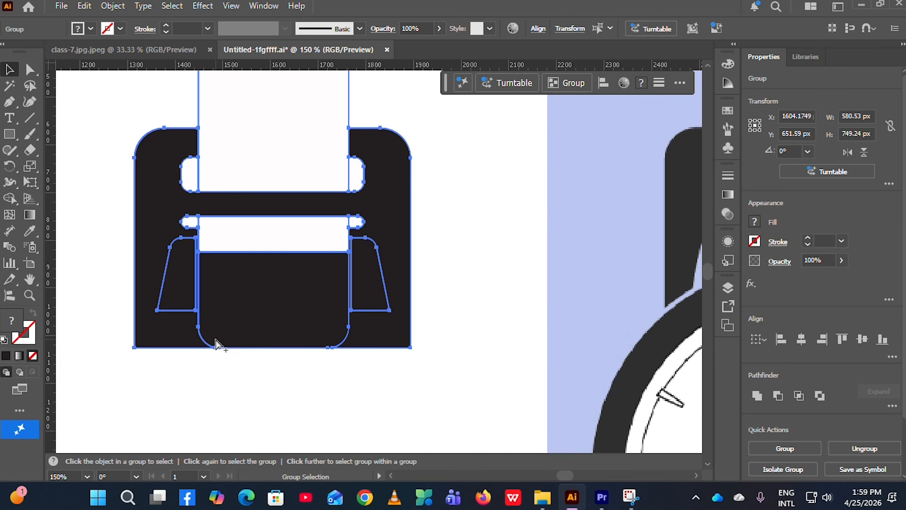
left_click(10, 198)
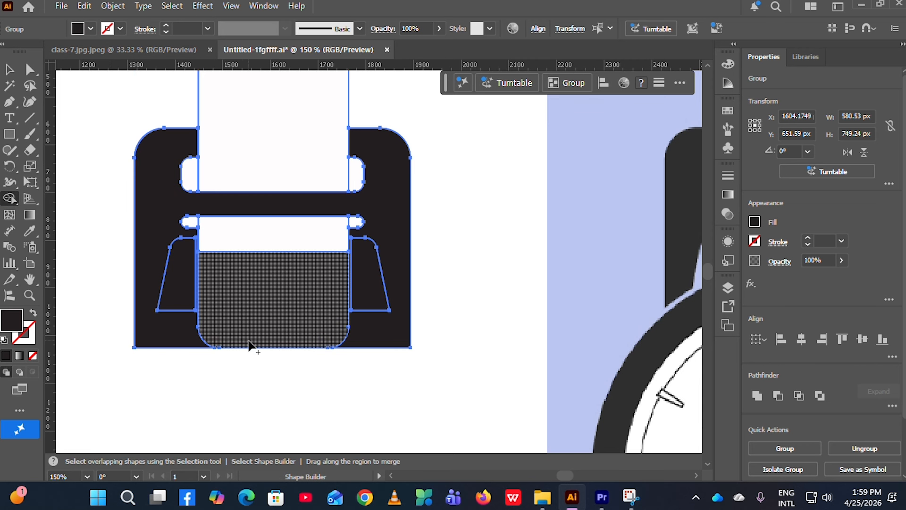
mouse_move(210, 337)
left_mouse_down()
mouse_move(145, 332)
mouse_move(301, 338)
mouse_move(336, 322)
mouse_move(368, 342)
left_mouse_up()
scroll(358, 335, "up", 1)
scroll(350, 275, "up", 2)
scroll(350, 275, "down", 2)
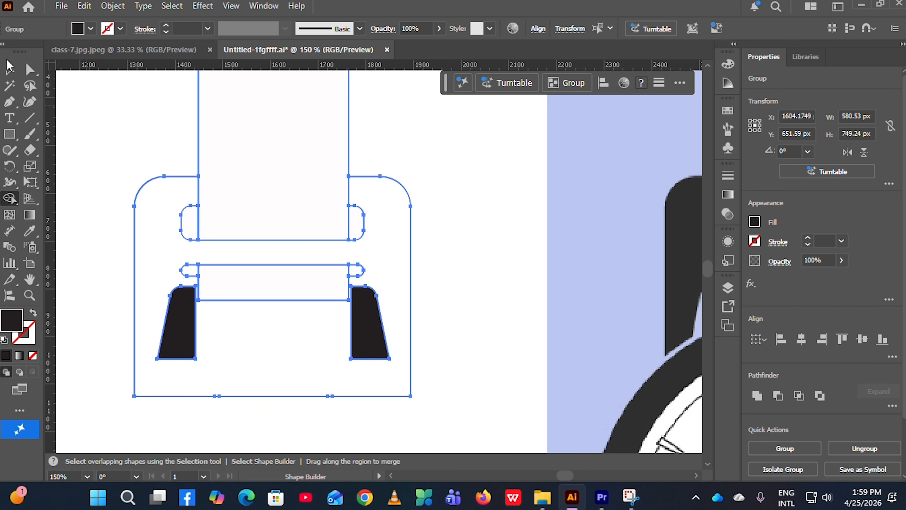
left_click(8, 70)
left_click(104, 157)
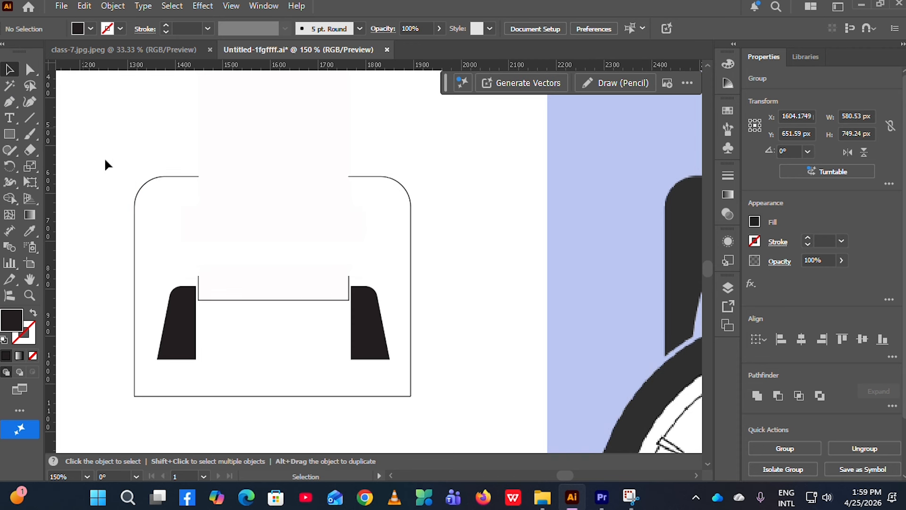
Step: Try to recolour the hollow bracket by sampling the dark grey of the reference watch's bracket with the Eyedropper
left_click(134, 201)
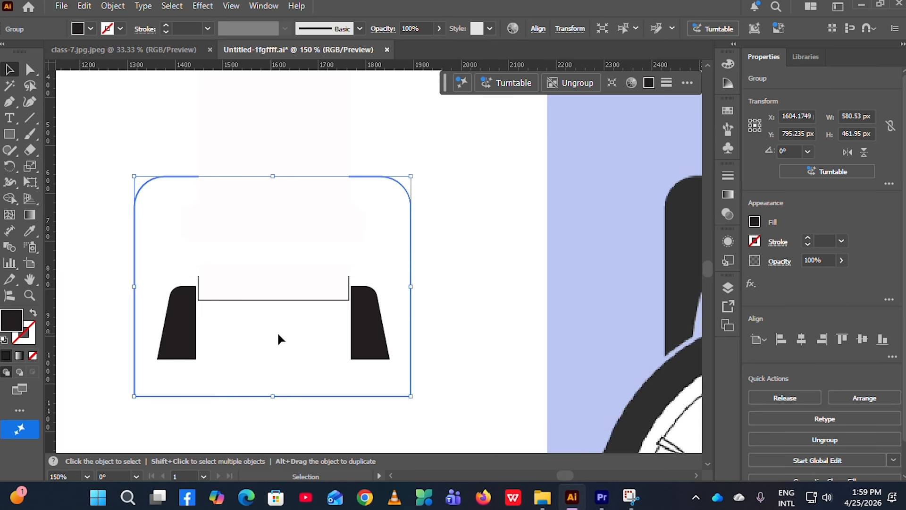
scroll(283, 332, "up", 1)
scroll(310, 332, "down", 5)
key("v")
left_click(29, 231)
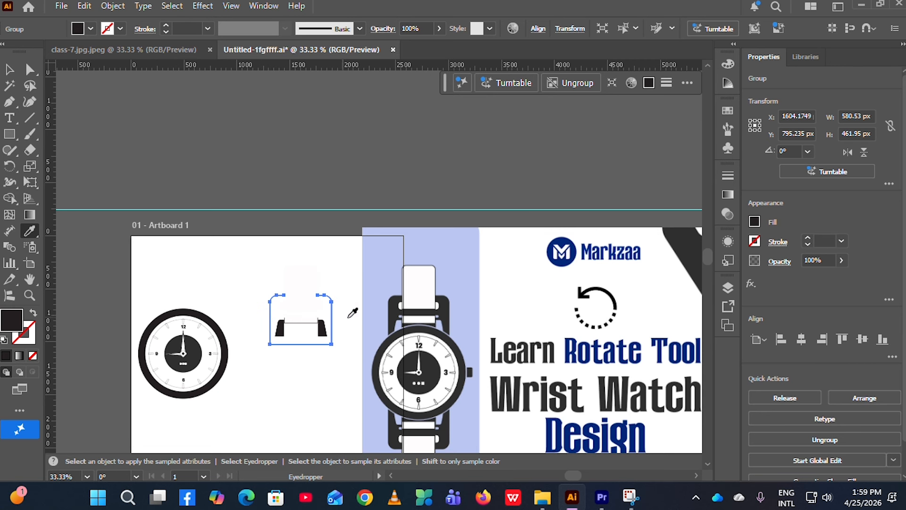
left_click(395, 310)
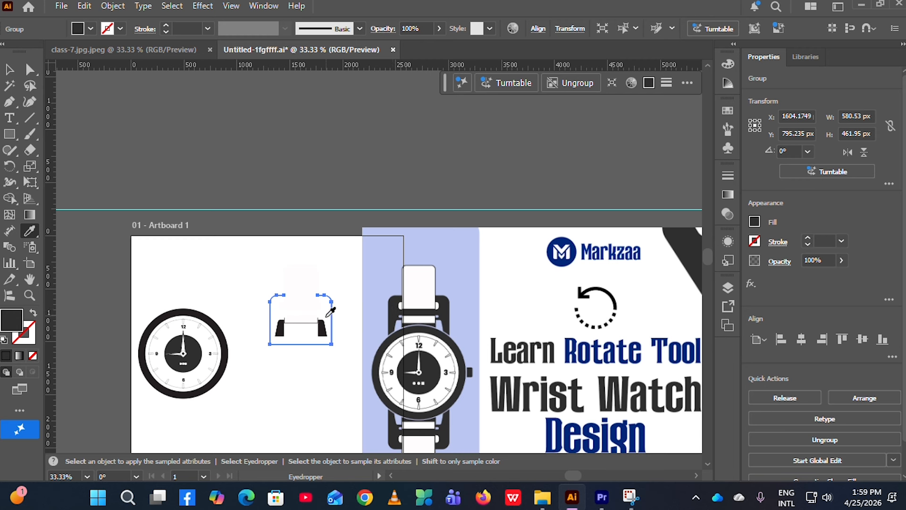
left_click(10, 70)
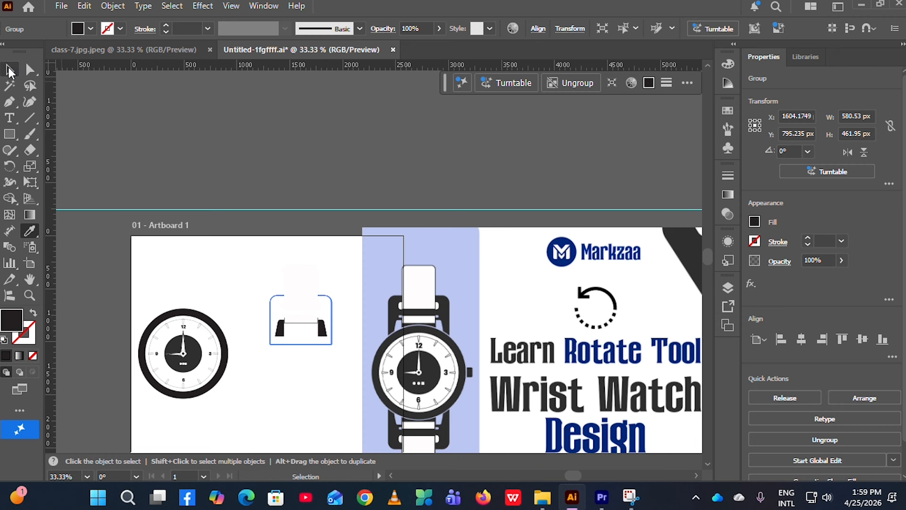
left_click(149, 193)
Step: Undo the bracket recolouring and the Shape Builder merge
scroll(245, 311, "up", 3)
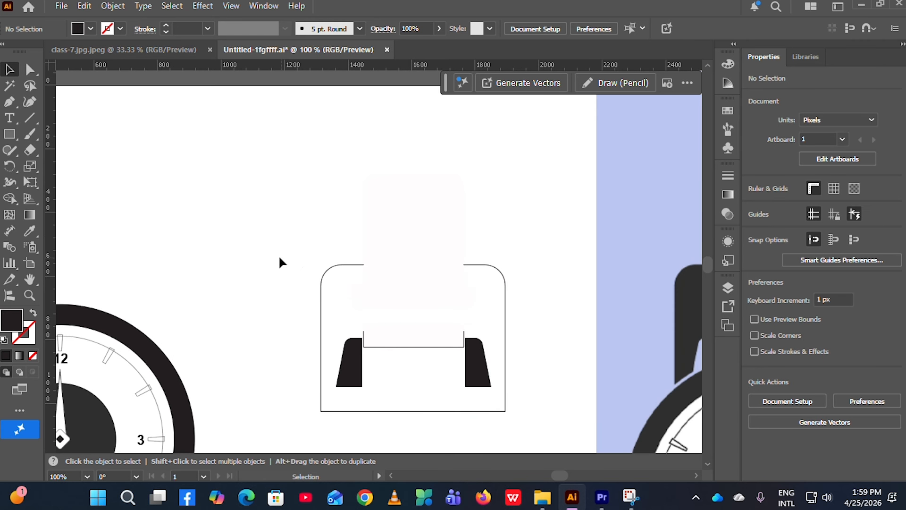
scroll(280, 258, "down", 2)
key("ctrl+z")
key("ctrl+z")
key("ctrl+z")
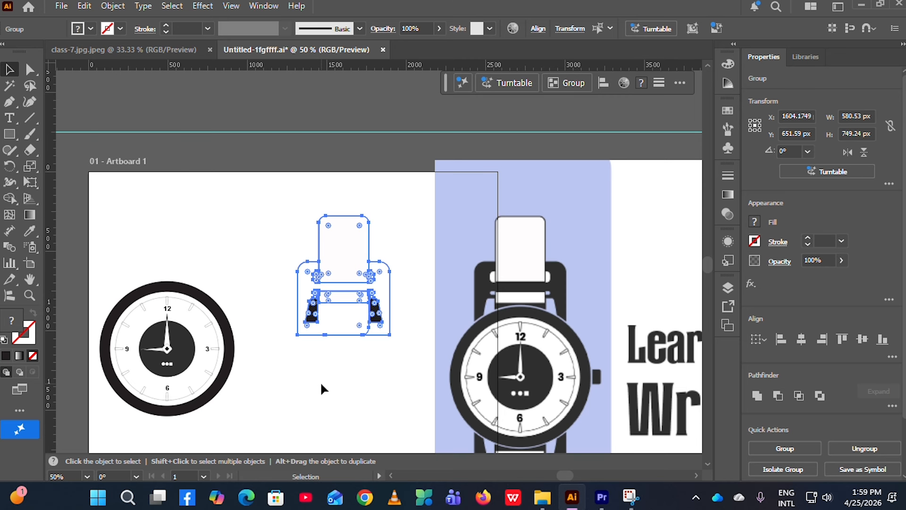
left_click(354, 377)
scroll(383, 356, "up", 1)
key("ctrl+z")
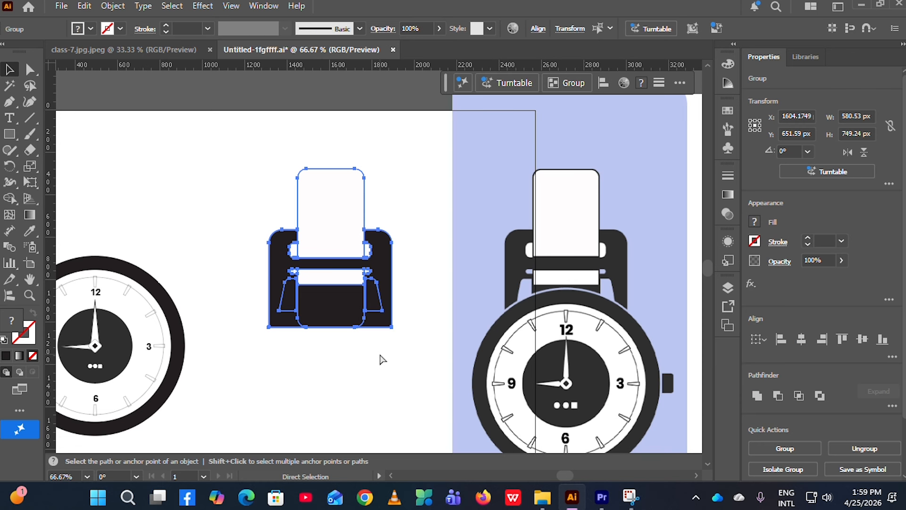
Step: Ungroup the dark bracket group into separate shapes
left_click(334, 357)
left_click(322, 310)
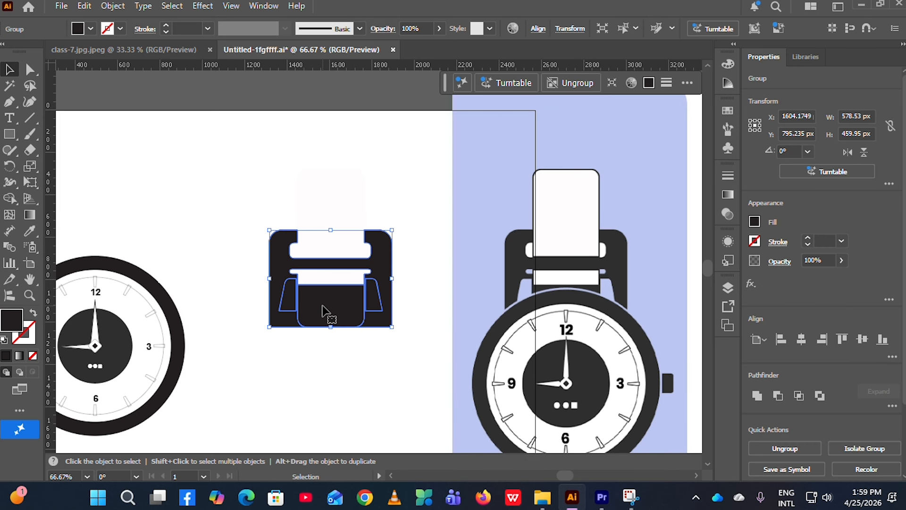
right_click(322, 310)
left_click(372, 219)
left_click(278, 358)
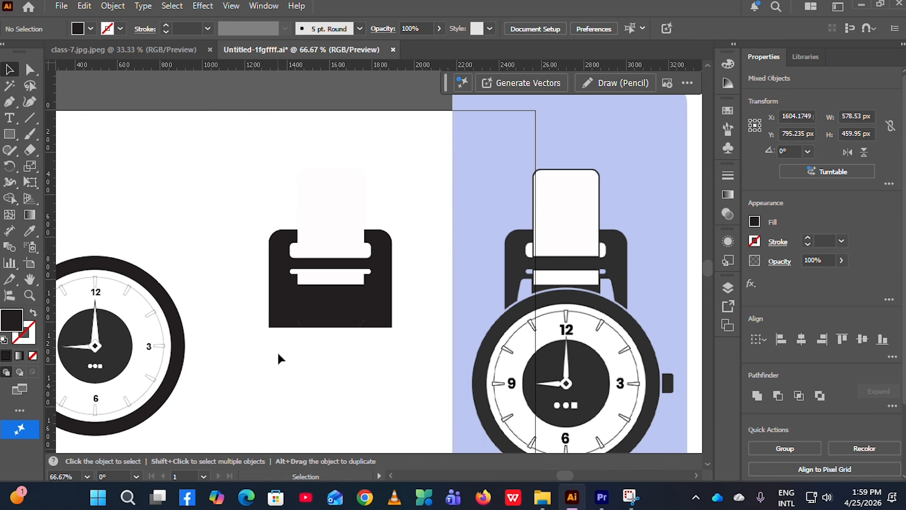
Step: Fill both side cutouts of the bracket with white sampled from the strap band using the Eyedropper
left_click(317, 302)
left_click(296, 387)
left_click(288, 302)
left_click(375, 304, "shift")
left_click(30, 232)
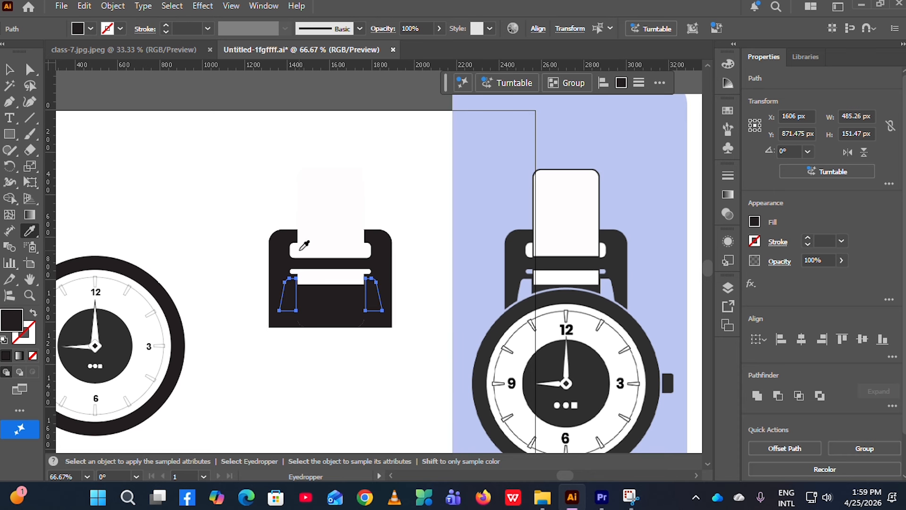
left_click(322, 271)
left_click(10, 70)
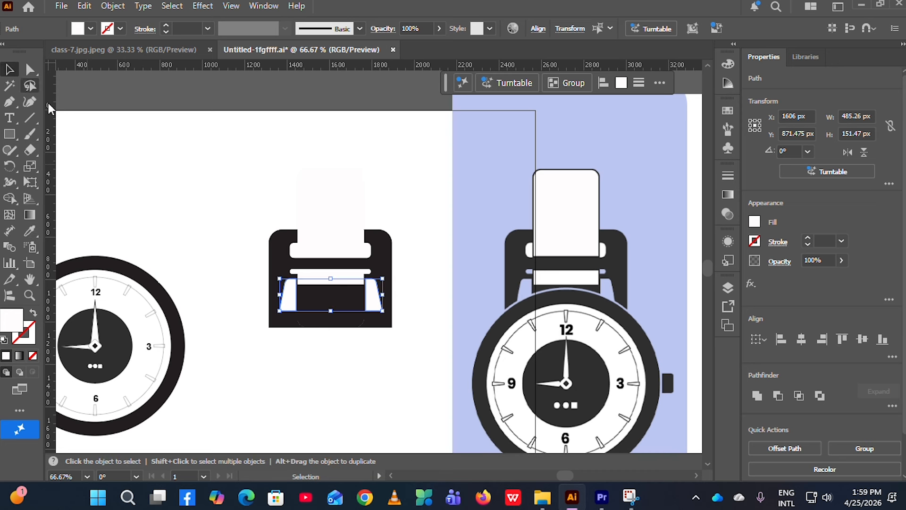
left_click(198, 158)
Step: Move the reference image slightly to the right, away from the drawn strap
left_click(333, 200)
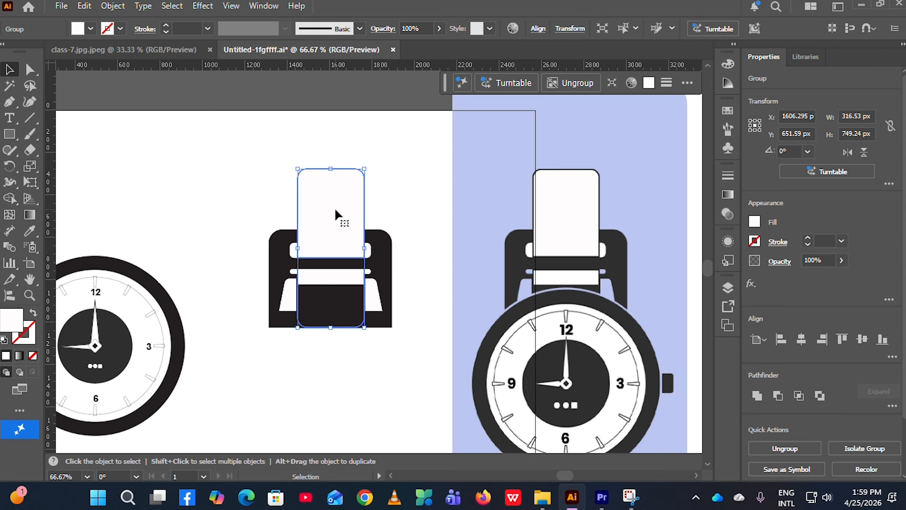
left_click(241, 229)
scroll(511, 277, "right", 3)
left_click_drag(554, 299, 607, 295)
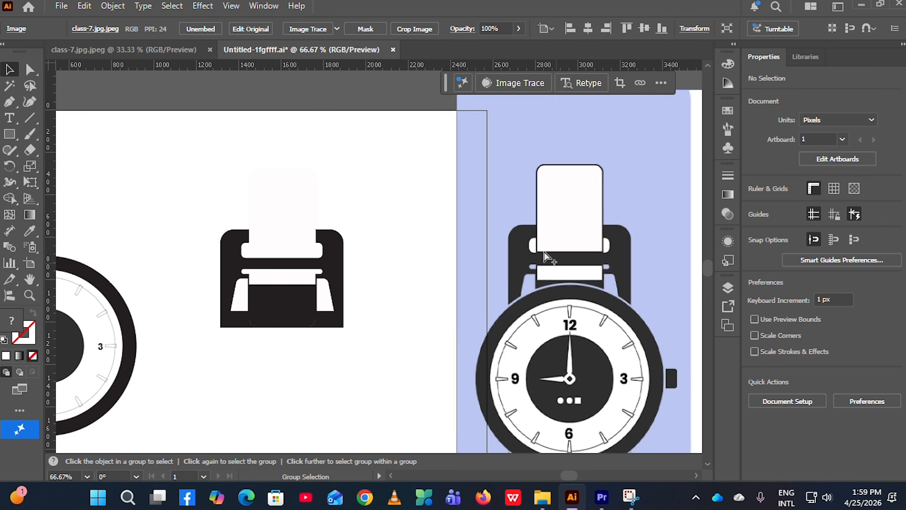
Step: Examine the strap edges and bracket slots in the reference and compare them with the drawn bracket's shapes
scroll(555, 264, "up", 3)
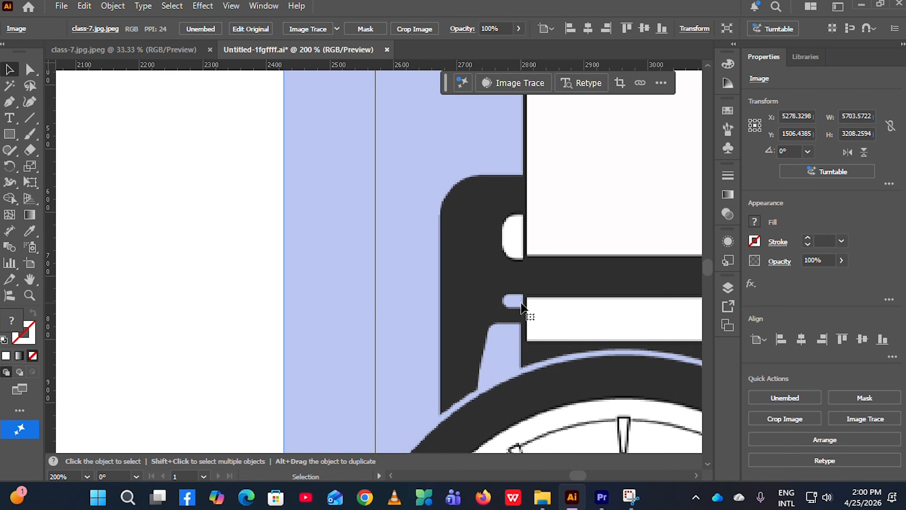
scroll(529, 326, "left", 1)
scroll(529, 325, "down", 3)
scroll(269, 341, "left", 1)
scroll(269, 341, "up", 2)
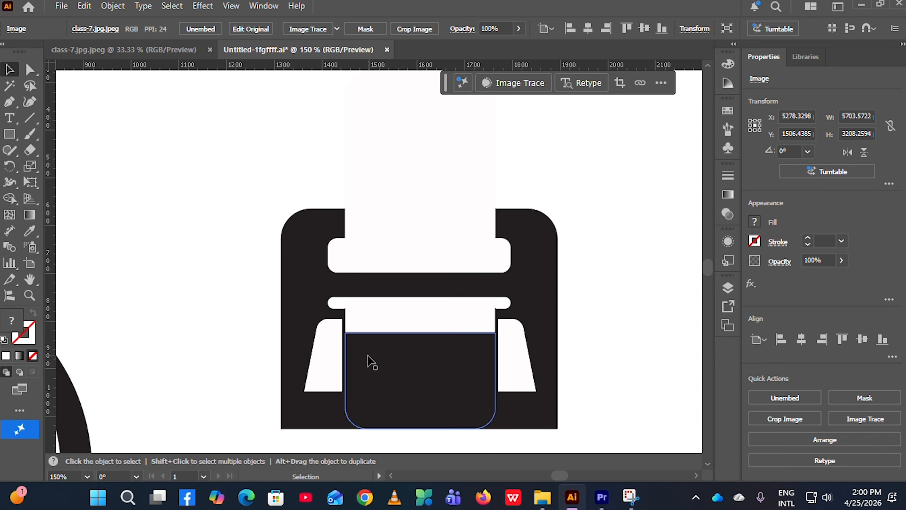
scroll(313, 343, "right", 1)
scroll(319, 336, "up", 1)
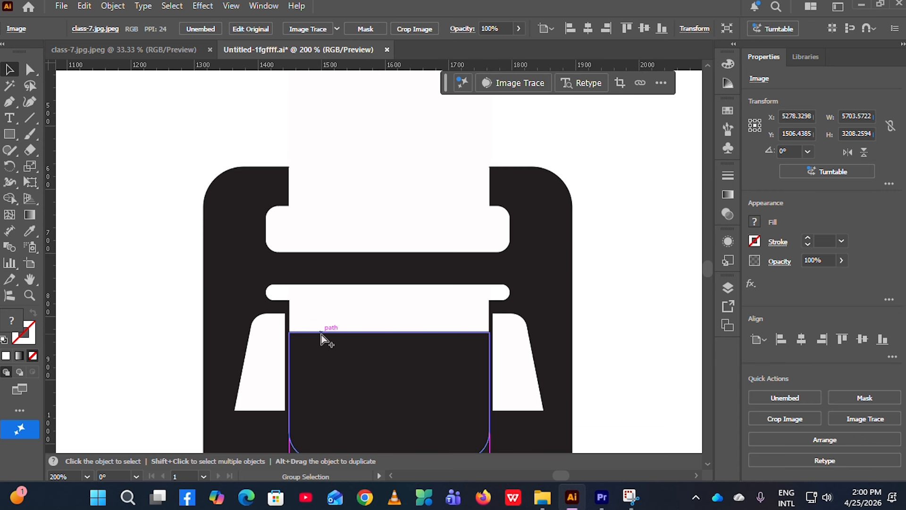
left_click(279, 290)
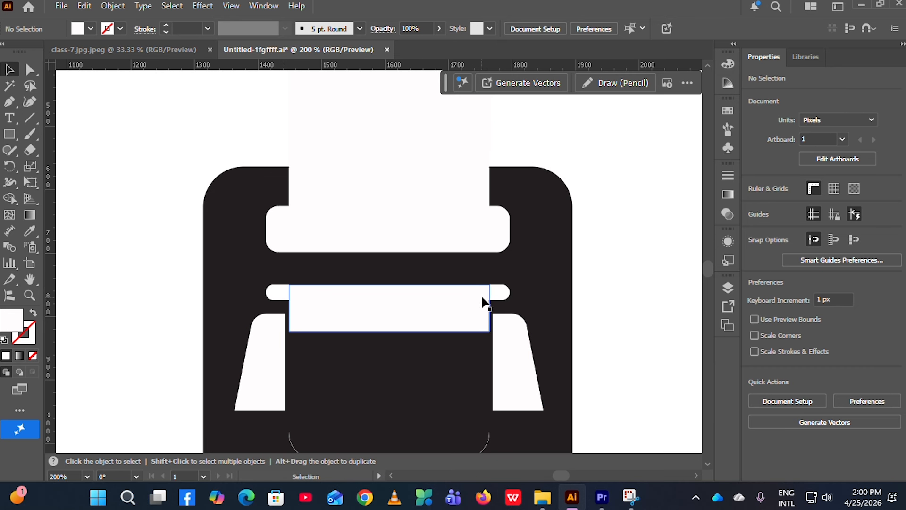
left_click(509, 293)
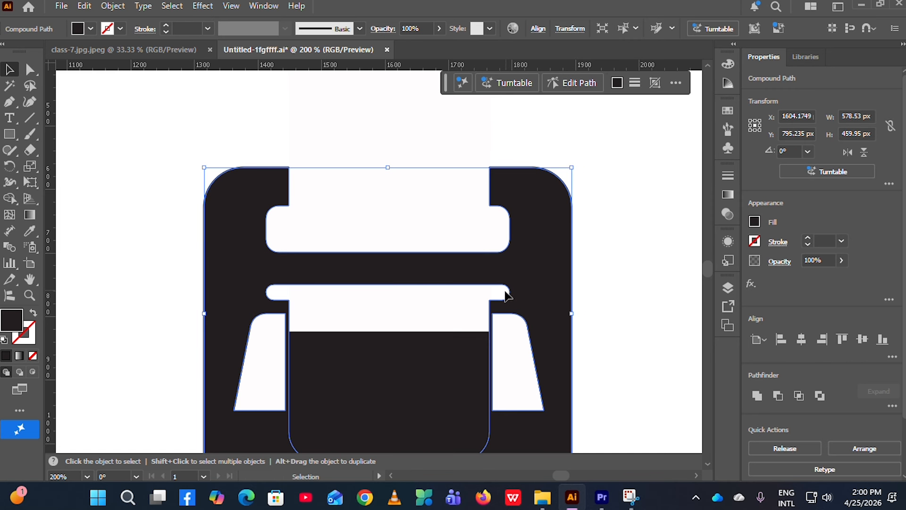
left_click(174, 174)
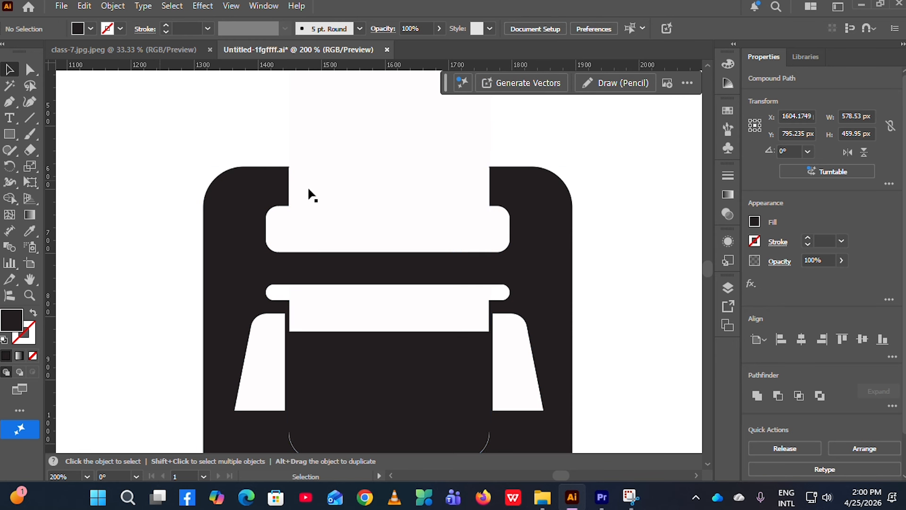
left_click(387, 186)
left_click(505, 229)
left_click(502, 291)
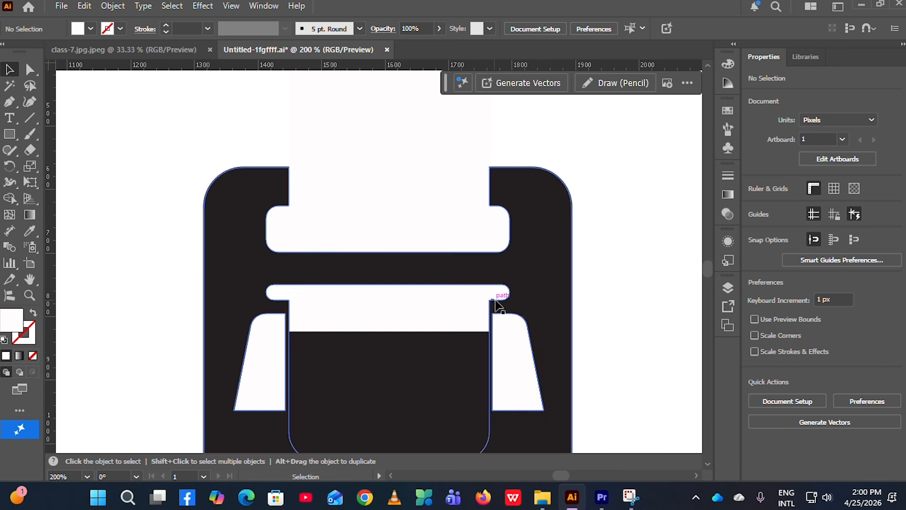
Step: Apply a 1 pt dark grey stroke to the strap group and the short band group with its slot ends
left_click(489, 297)
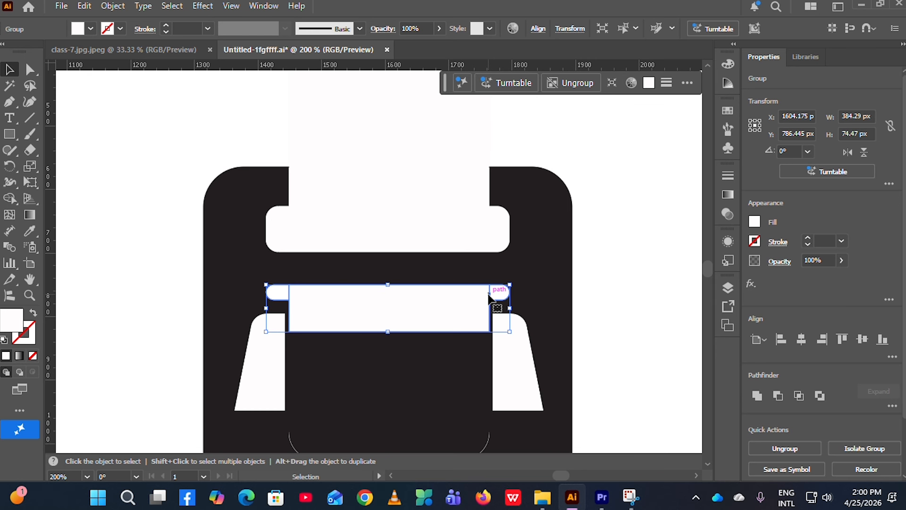
left_click(443, 194, "shift")
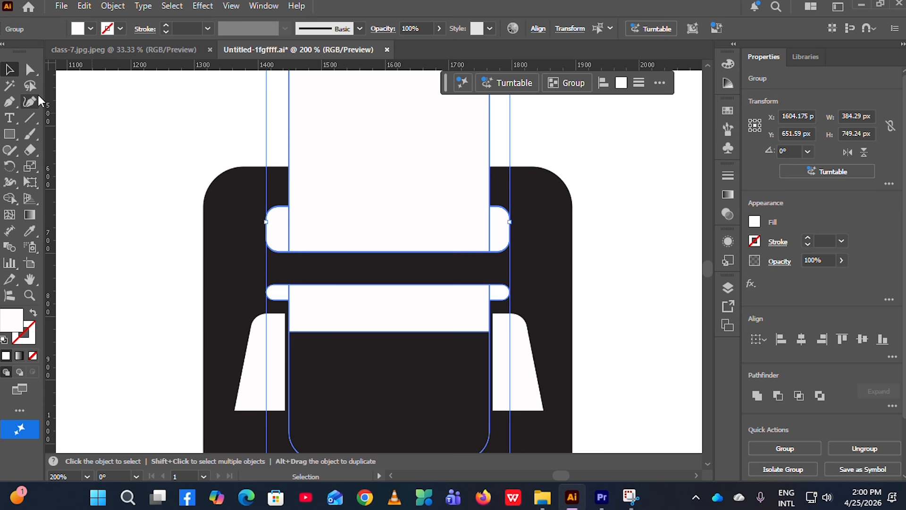
left_click(120, 28)
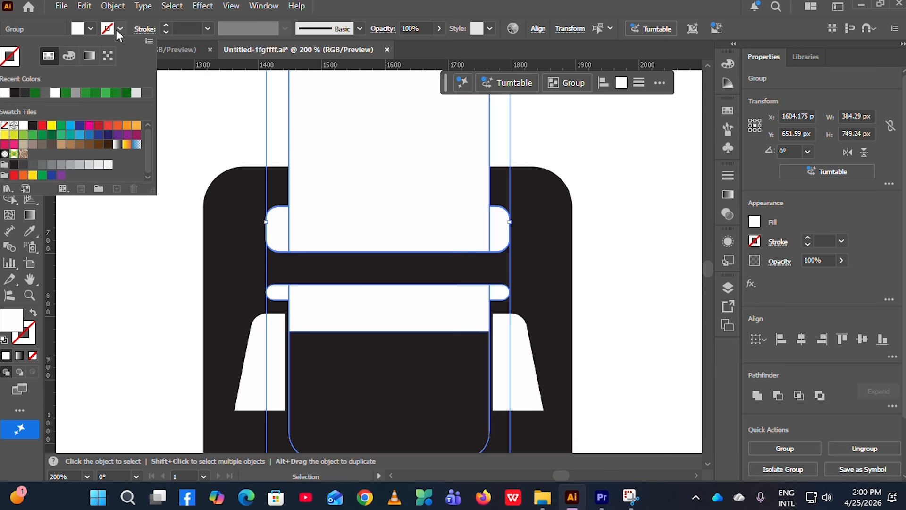
left_click(24, 94)
left_click(171, 116)
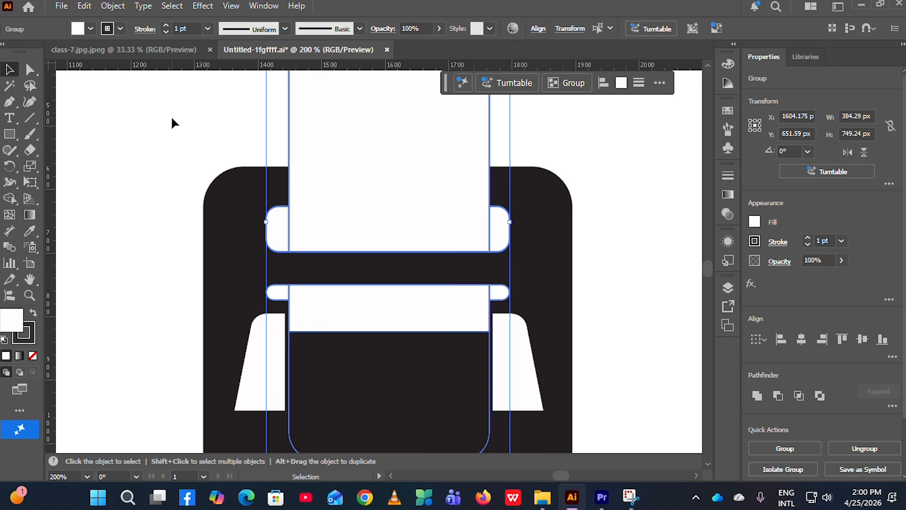
left_click(171, 115)
scroll(165, 212, "down", 5)
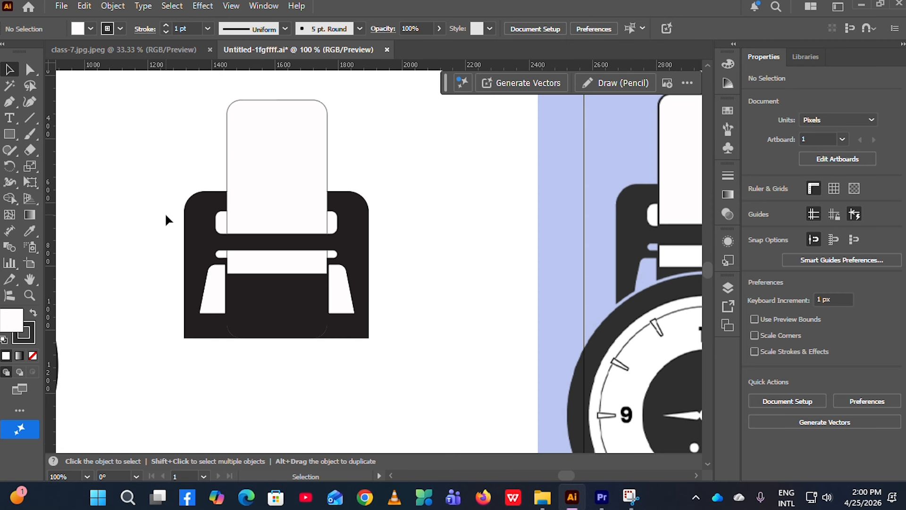
scroll(242, 279, "left", 1)
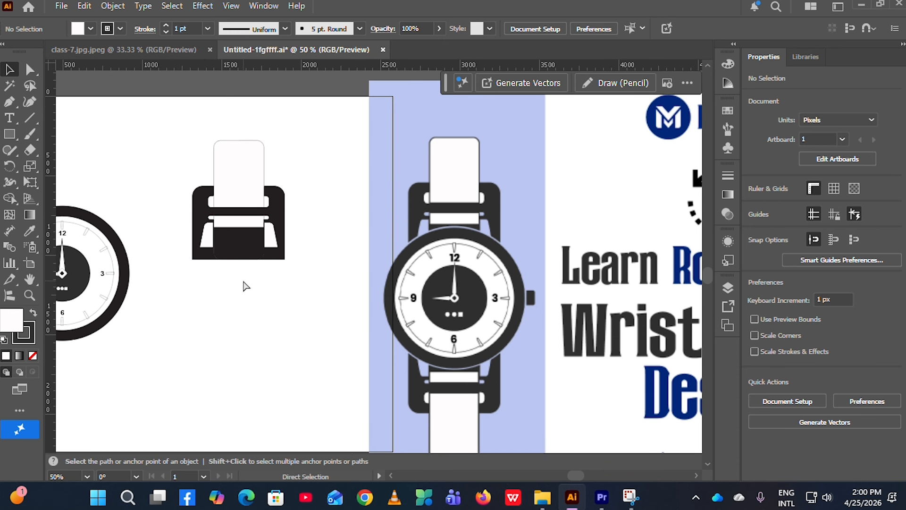
scroll(269, 284, "up", 2)
scroll(232, 236, "down", 4)
scroll(231, 236, "down", 3)
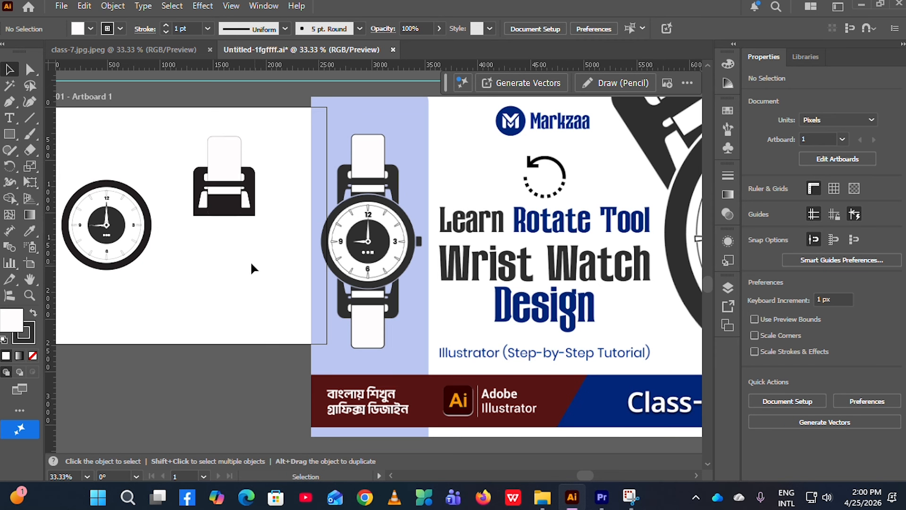
Step: Move the complete dial so it overlaps the lower end of the strap bracket, horizontally centred under the strap
left_click(214, 189)
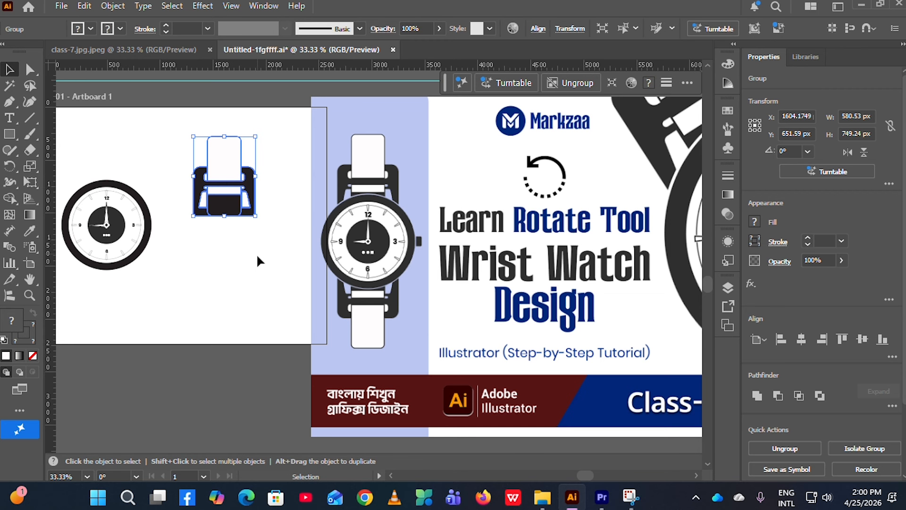
left_click(197, 264)
left_click_drag(161, 271, 69, 138)
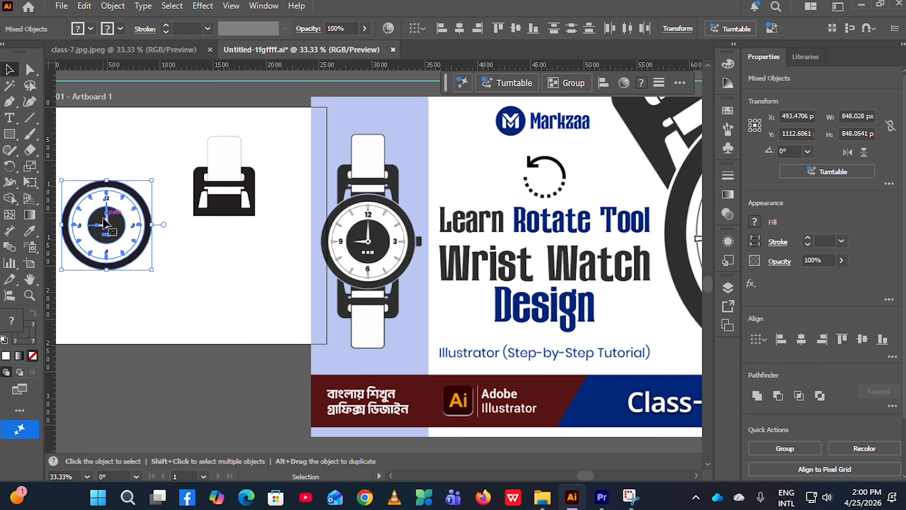
left_click_drag(107, 224, 225, 243)
Step: Examine how the bracket meets the dial's outer ring in the reference and compare it with the drawn overlap
scroll(218, 223, "up", 4)
scroll(216, 231, "up", 1)
scroll(216, 232, "down", 3)
scroll(222, 230, "right", 2)
scroll(370, 190, "up", 1)
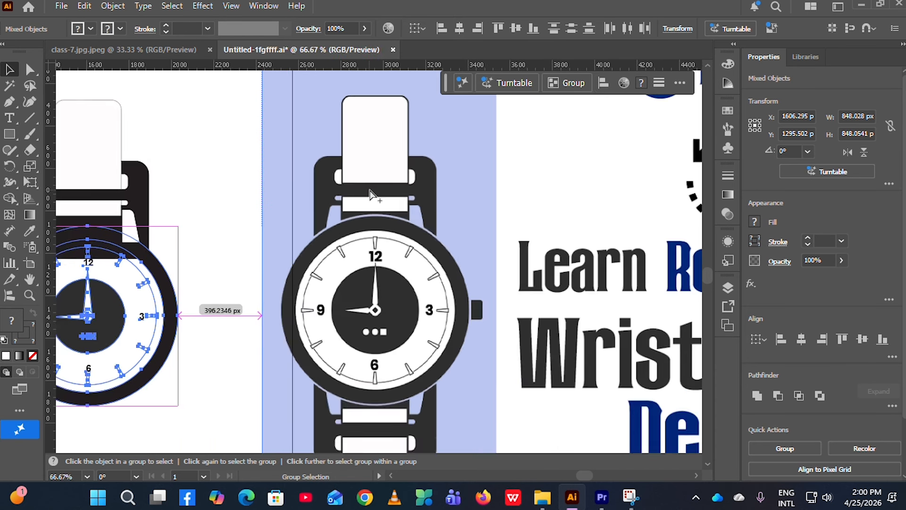
scroll(370, 190, "up", 2)
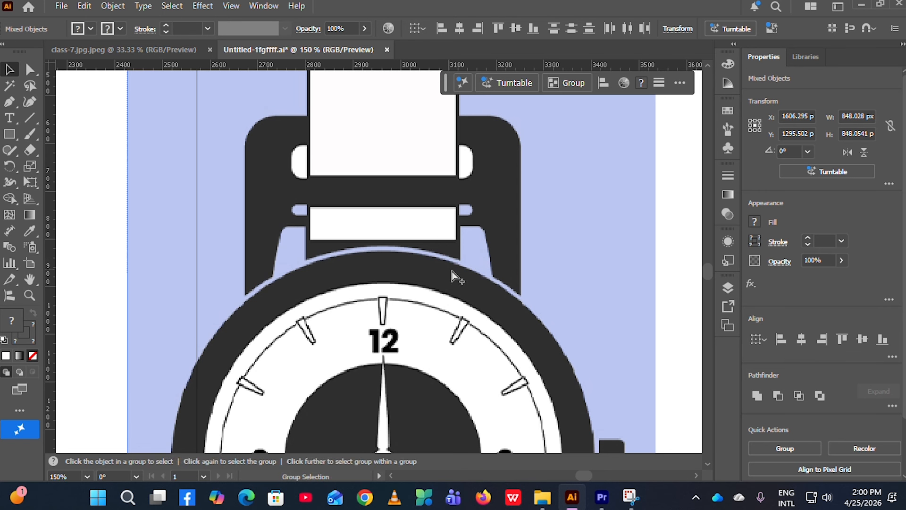
scroll(449, 269, "down", 2)
scroll(188, 278, "left", 2)
scroll(256, 277, "up", 3)
scroll(267, 283, "down", 4)
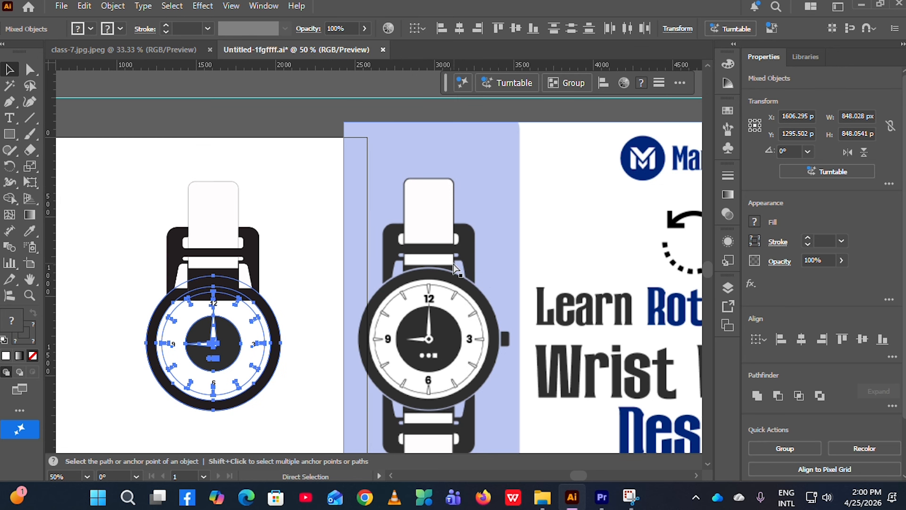
scroll(426, 275, "up", 4)
scroll(397, 286, "down", 4)
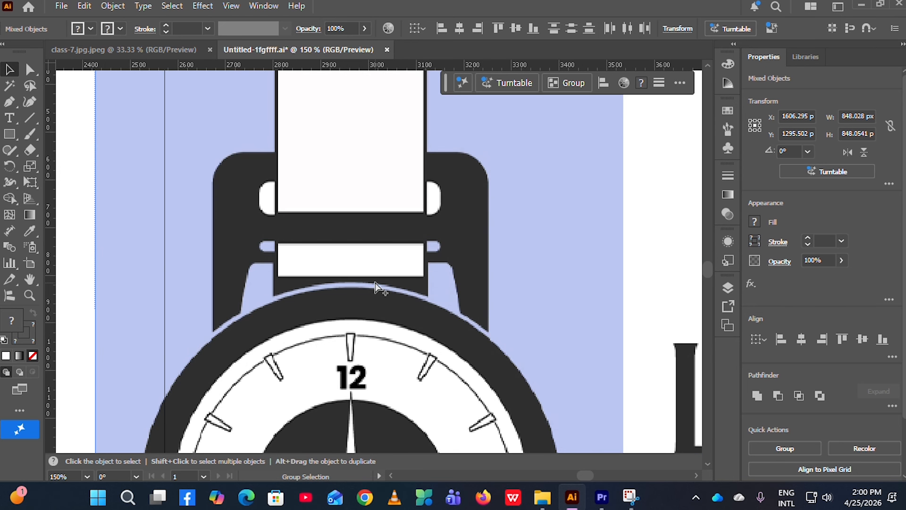
scroll(349, 295, "up", 4)
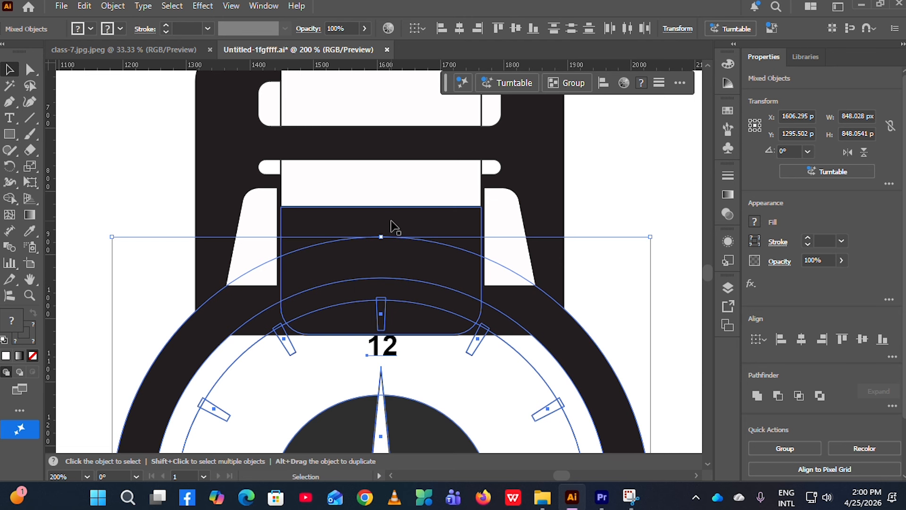
scroll(384, 236, "down", 2)
Step: Offset the path of the dial's outer ring by 20 px
left_click(550, 251)
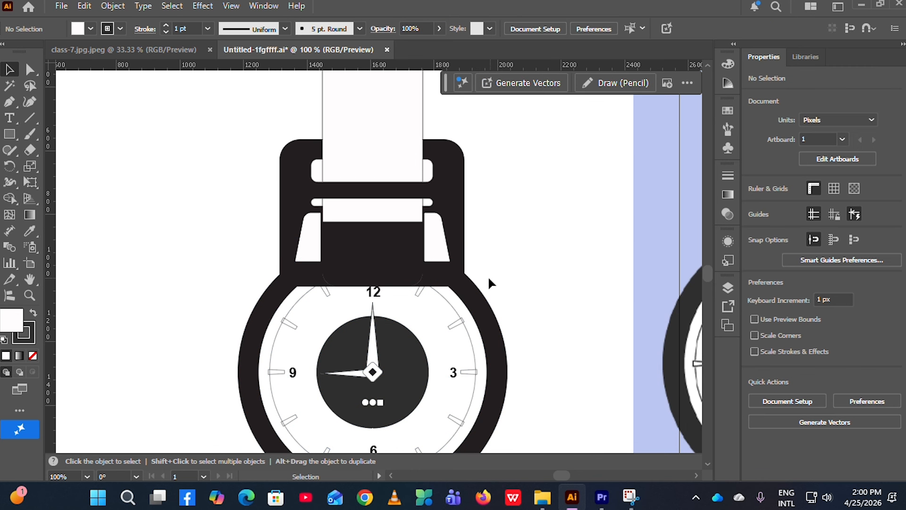
left_click(480, 295)
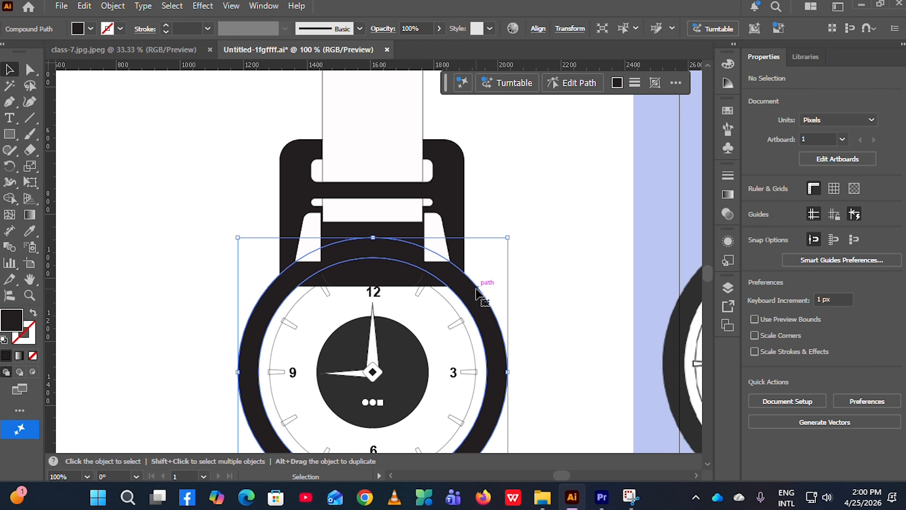
left_click(119, 9)
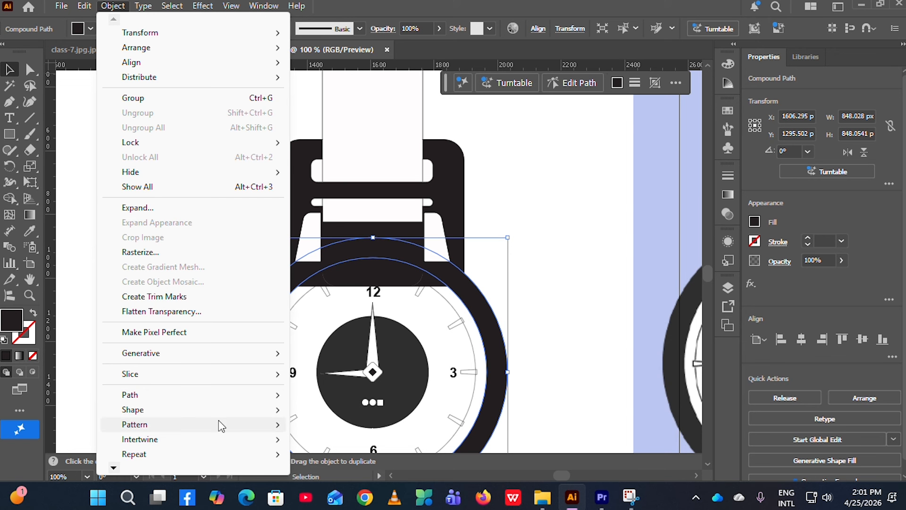
mouse_move(232, 396)
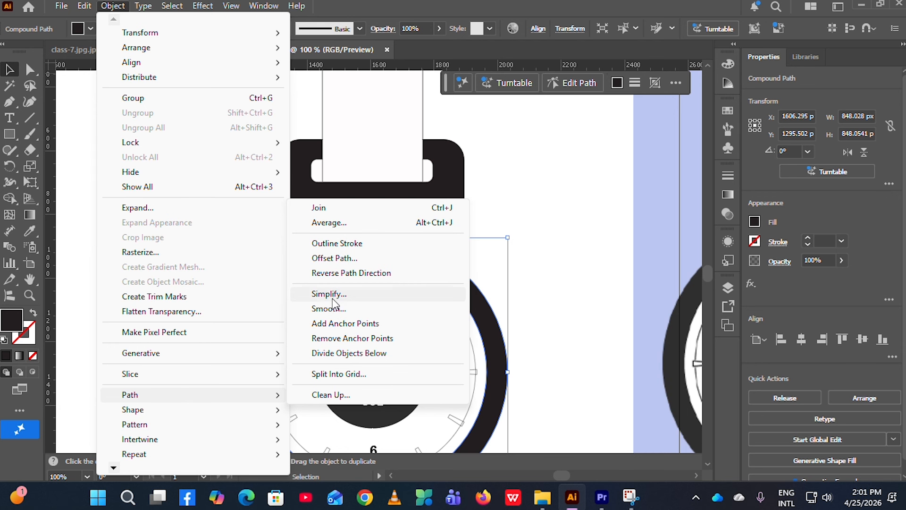
left_click(331, 259)
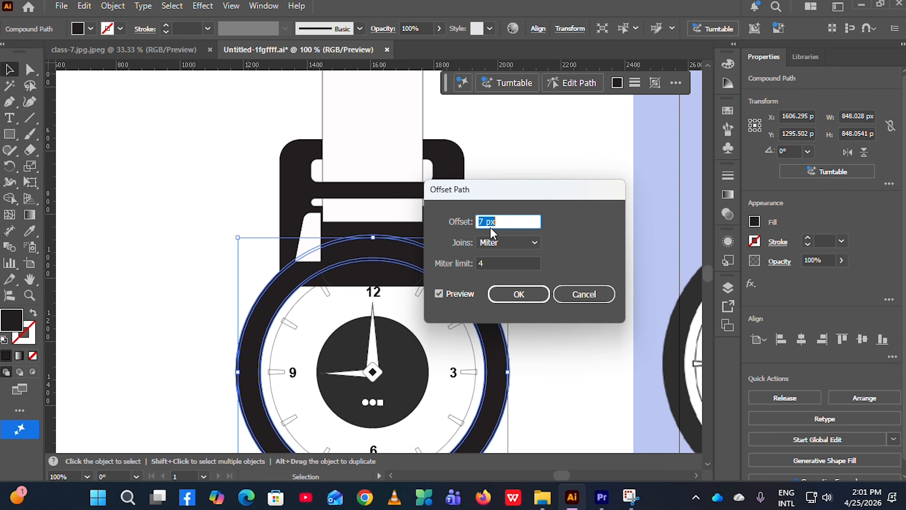
key("Up")
key("Up")
key("Up")
key("Up")
key("Up")
key("Up")
key("Up")
key("Up")
key("Up")
key("Up")
key("Up")
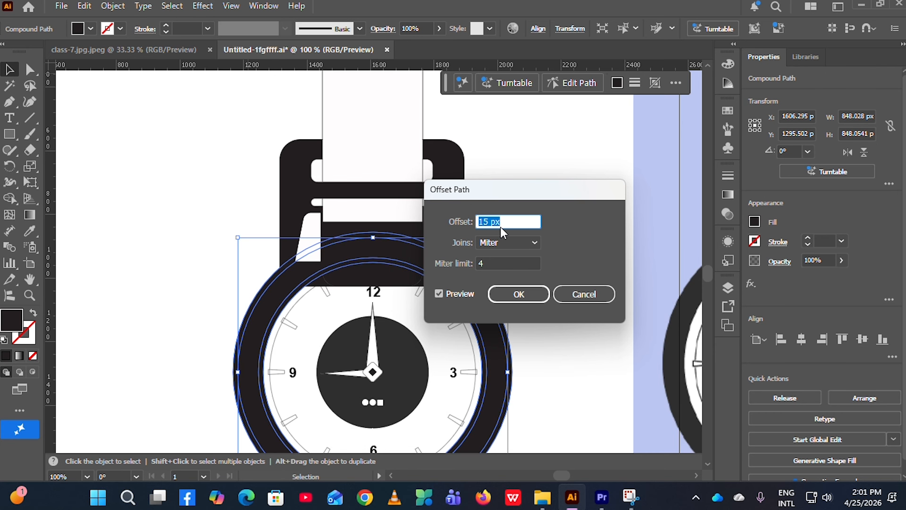
key("Up")
key("Up")
key("Up")
key("Up")
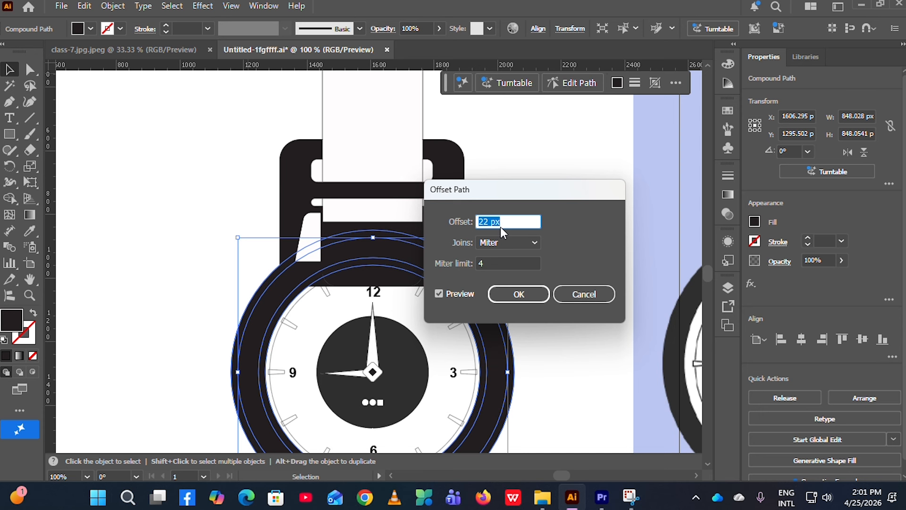
key("Down")
key("Down")
left_click(533, 294)
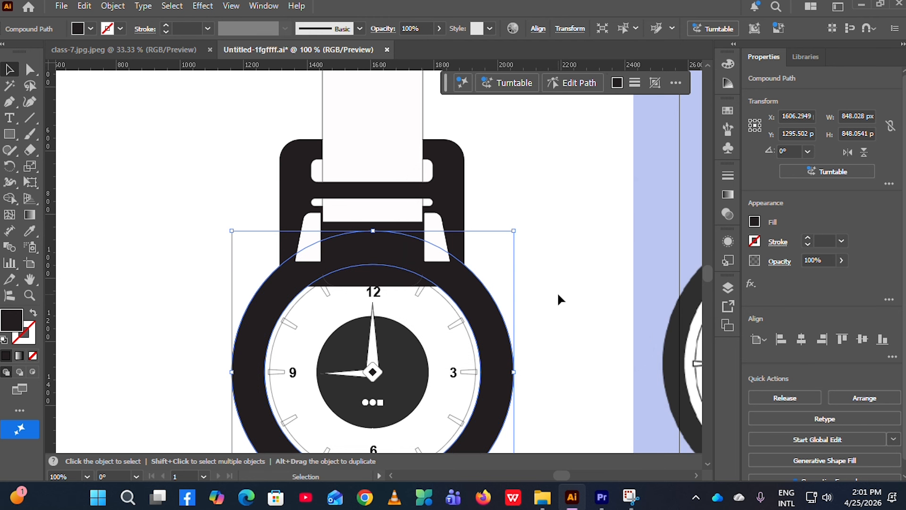
Step: Lock the original outer ring of the dial
left_click(573, 361)
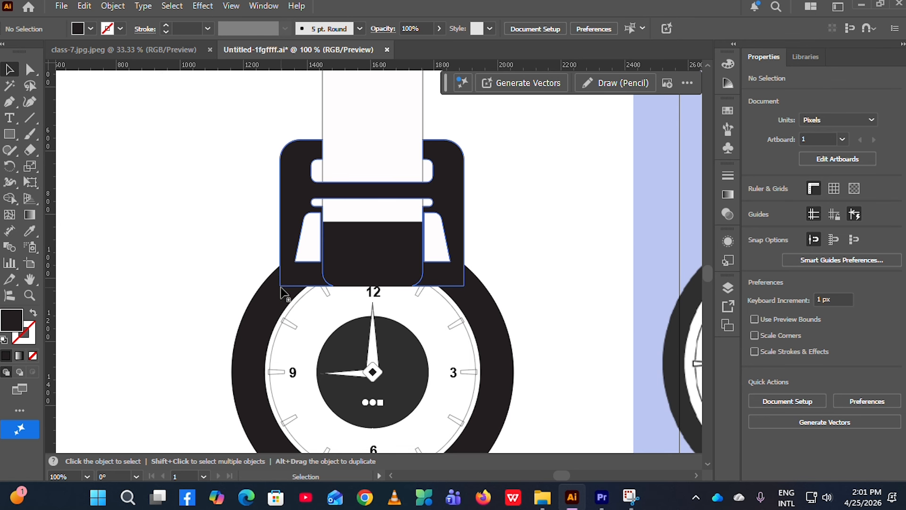
left_click(276, 301)
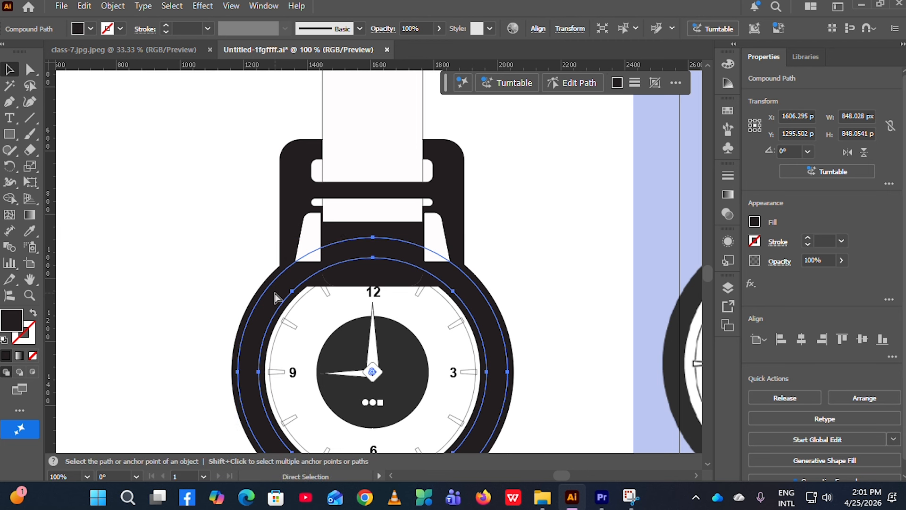
key("ctrl+x")
scroll(393, 289, "up", 1)
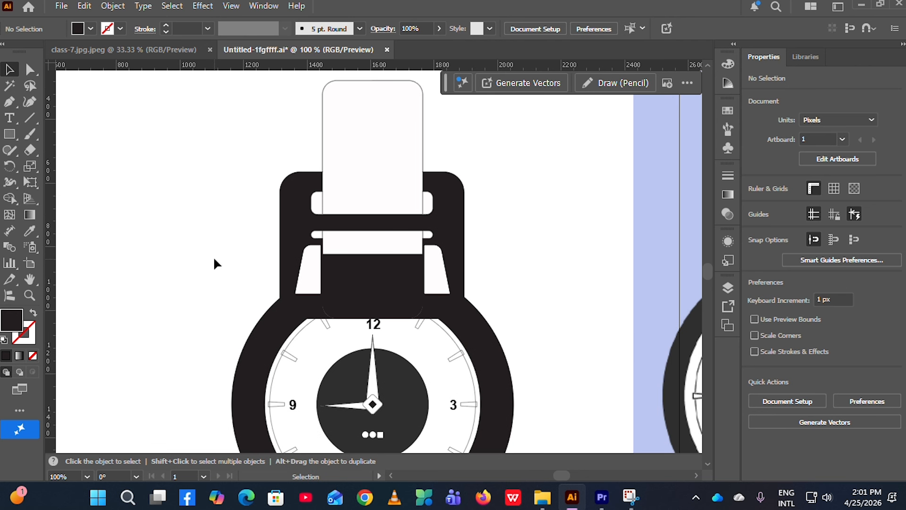
scroll(215, 263, "up", 1)
scroll(189, 227, "up", 1)
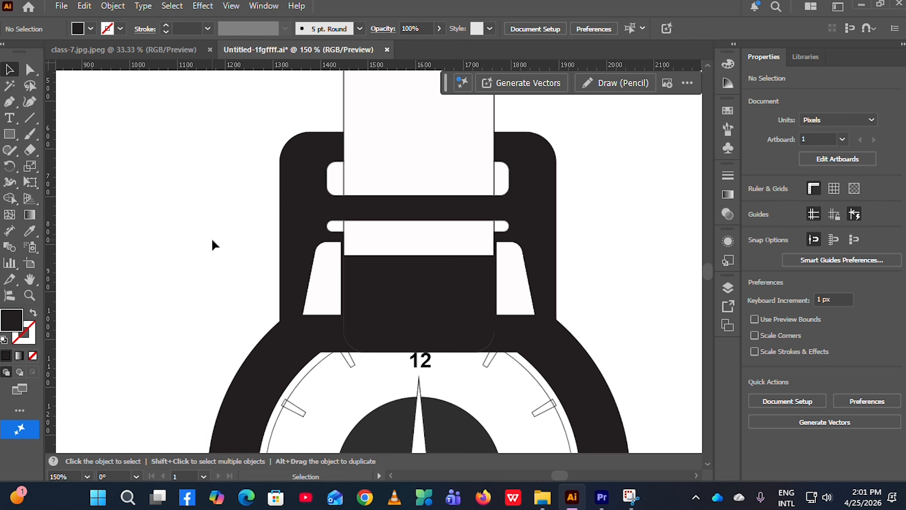
Step: Subtract the offset ring and its overlap from the bracket's lower end with the Shape Builder tool
left_click(271, 358)
left_click(194, 183)
left_click_drag(631, 292, 633, 297)
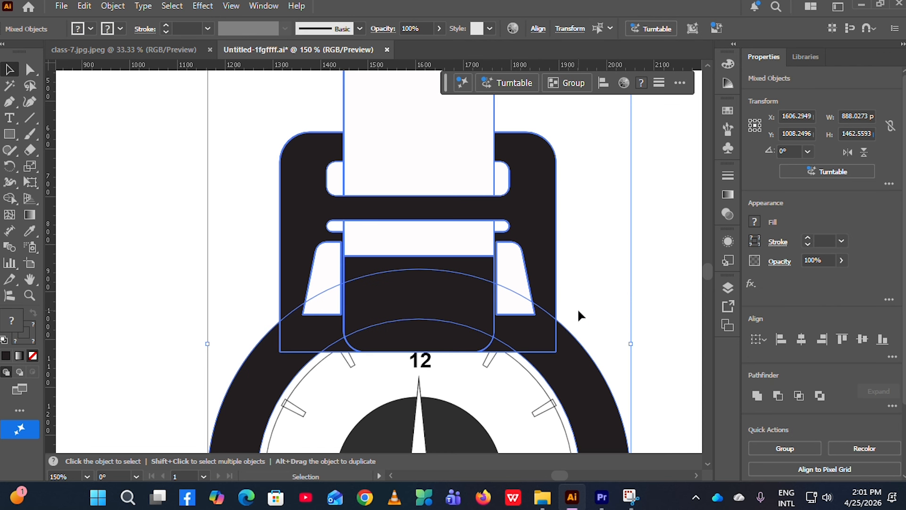
scroll(548, 307, "down", 1)
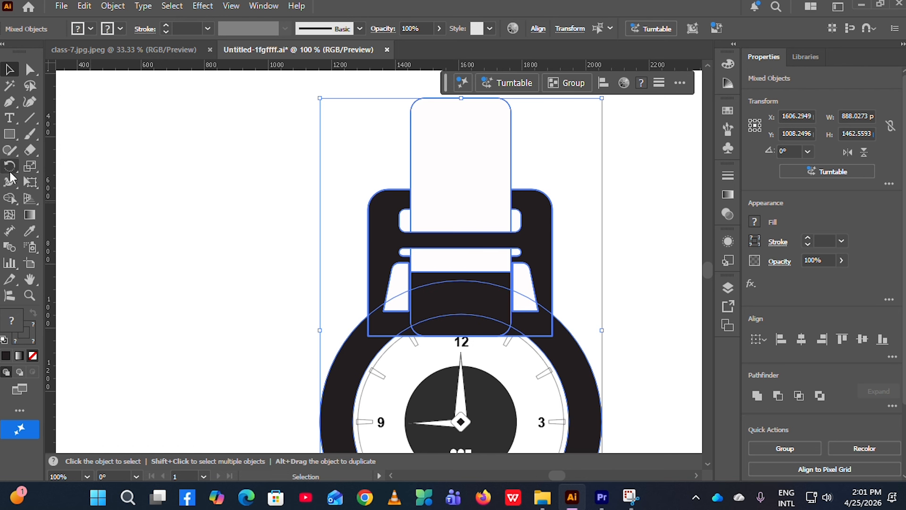
left_click(10, 201)
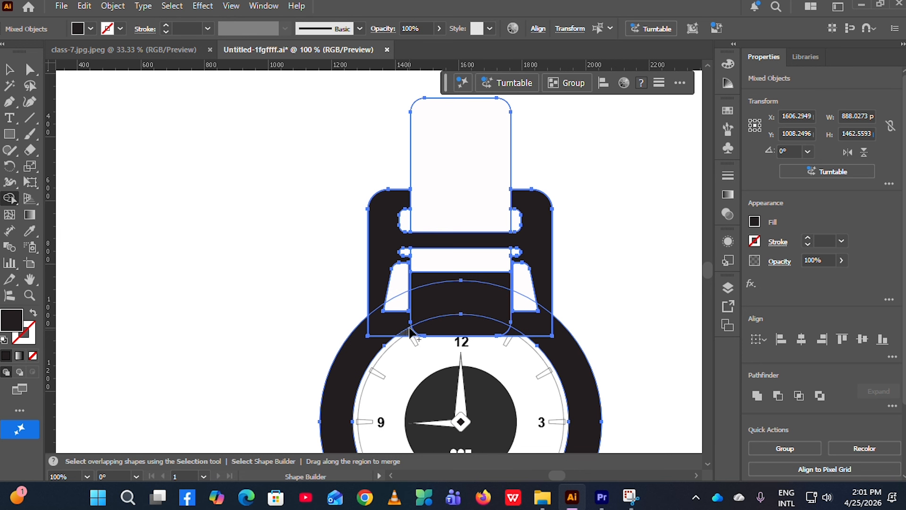
left_click_drag(400, 313, 340, 363)
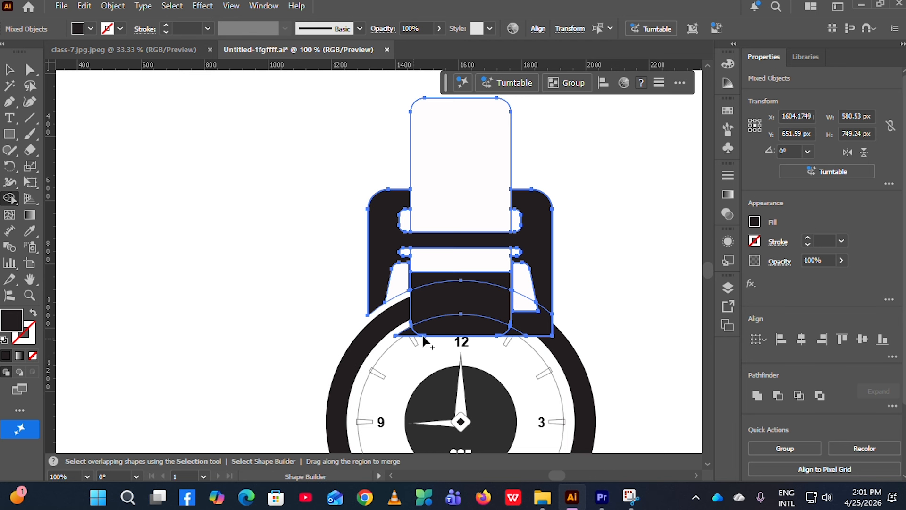
scroll(474, 315, "up", 1)
left_click_drag(467, 291, 548, 327)
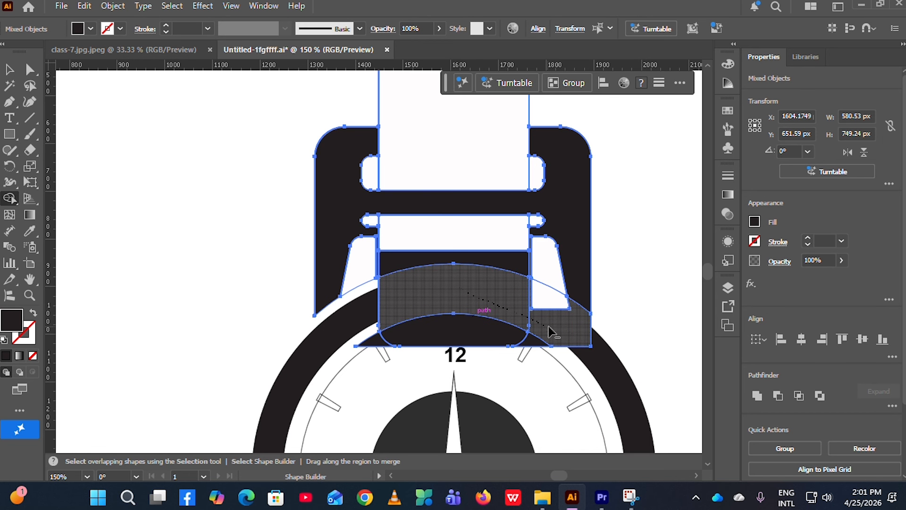
left_click_drag(609, 348, 614, 361)
Step: Remove the leftover bracket pieces inside the dial around the 12 with the Shape Builder
scroll(438, 332, "up", 1)
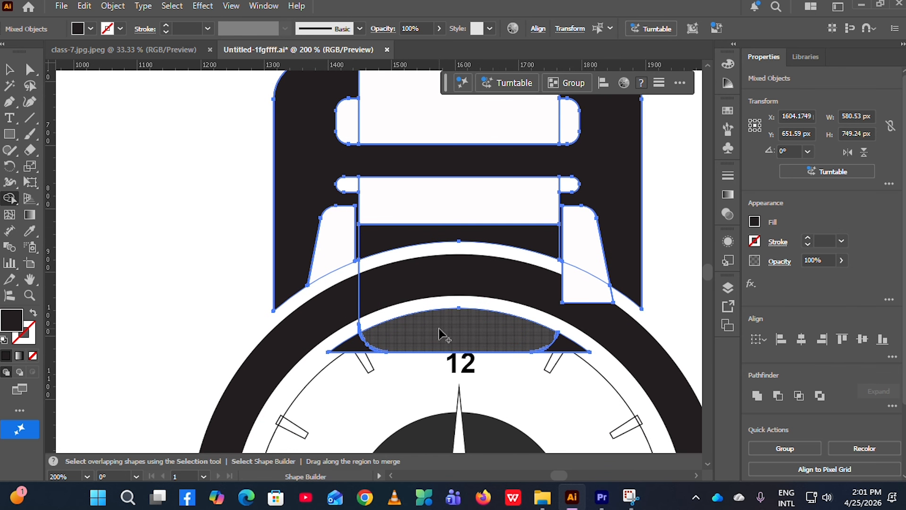
left_click(473, 330, "alt")
left_click(362, 346, "alt")
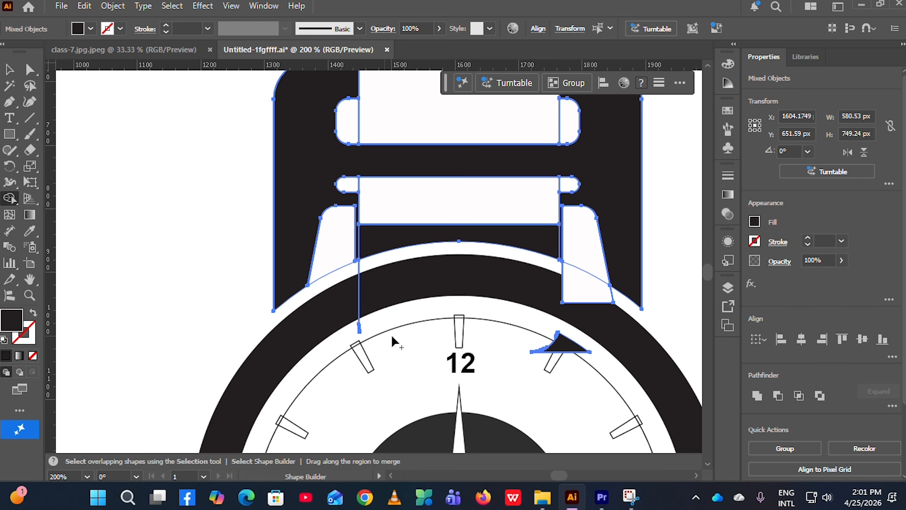
left_click(554, 348, "alt")
Step: Remove the thin remnant below the strap's left edge and the right cutout's part overlapping the dial ring
key("ctrl+equal")
key("shift+m")
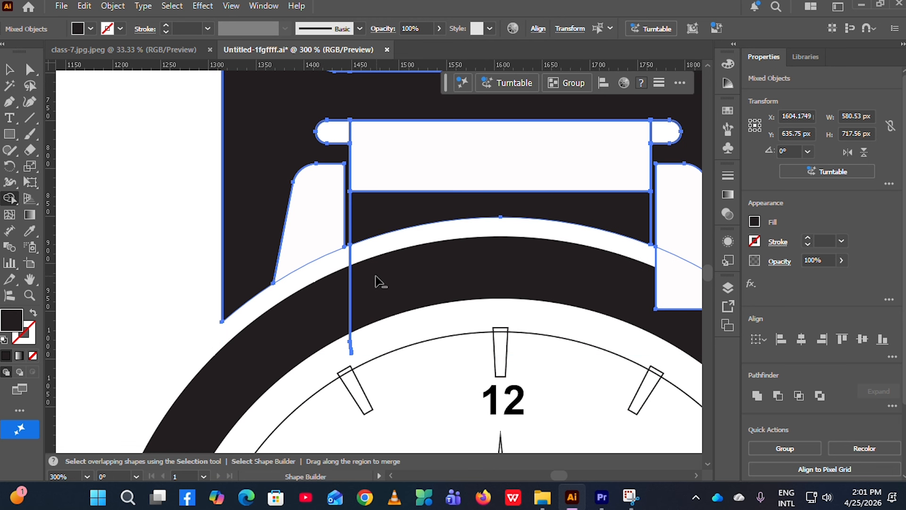
scroll(333, 340, "down", 2)
scroll(392, 338, "right", 1)
scroll(428, 336, "up", 2)
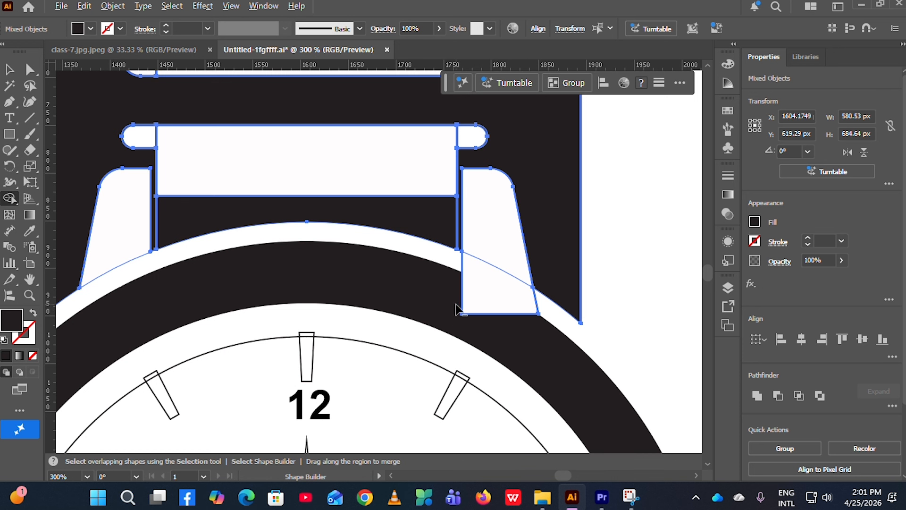
left_click_drag(456, 306, 531, 319)
scroll(611, 348, "down", 3)
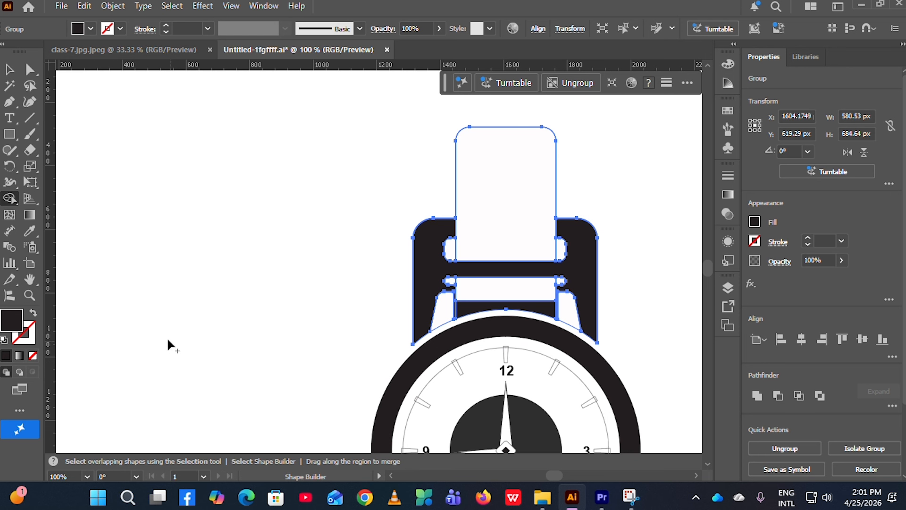
left_click(13, 74)
left_click(205, 297)
Step: Ungroup all levels of the trimmed strap and bracket group
scroll(168, 375, "up", 2)
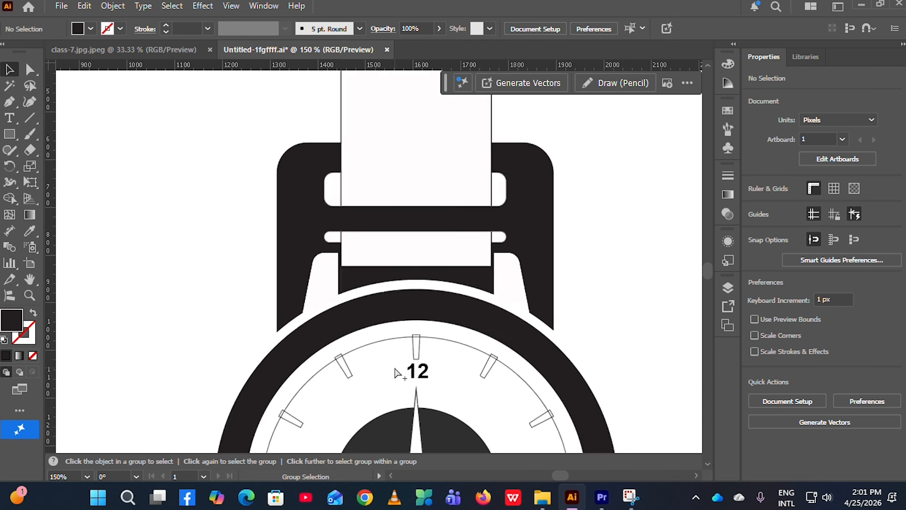
scroll(395, 373, "up", 1)
left_click(315, 274)
right_click(317, 269)
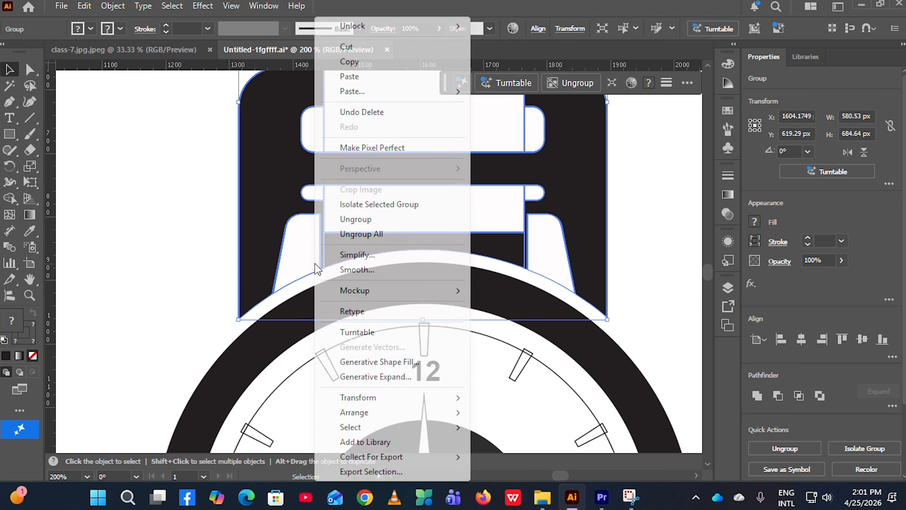
left_click(361, 235)
left_click(196, 234)
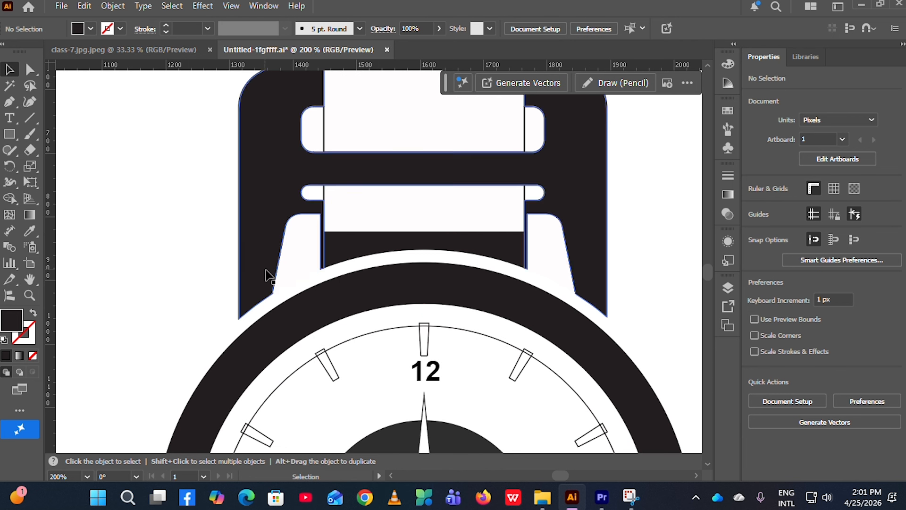
Step: Apply a 1 pt dark stroke to both side cutouts of the bracket
left_click(301, 280)
left_click(540, 264, "shift")
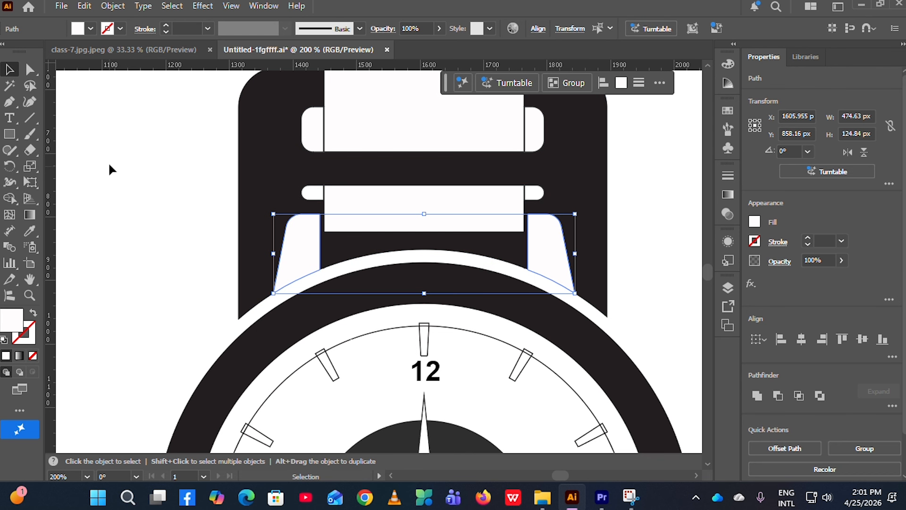
left_click(165, 26)
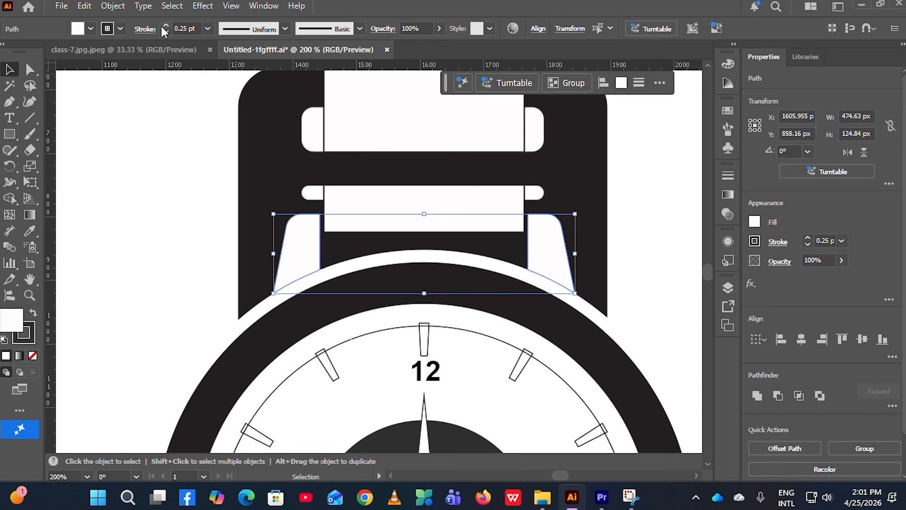
left_click(174, 162)
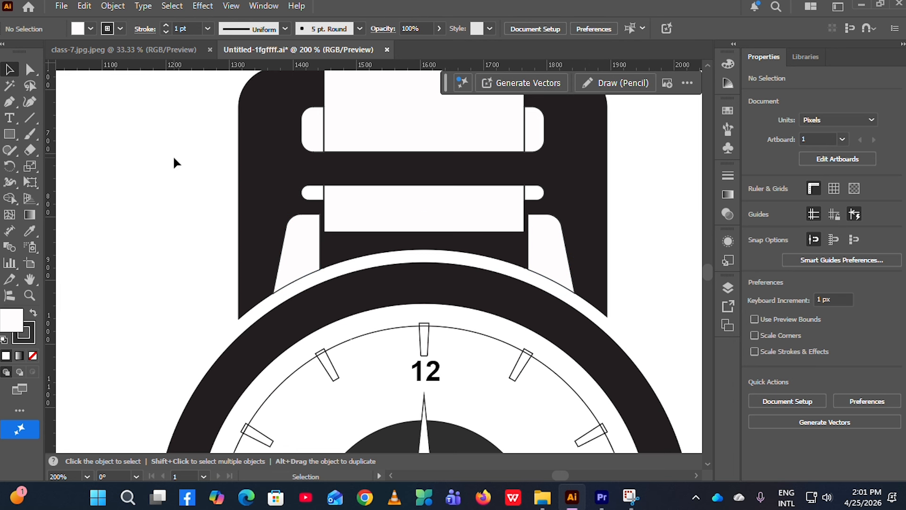
Step: Group all pieces of the upper strap and bracket into one object
scroll(146, 216, "down", 2)
scroll(226, 279, "up", 1)
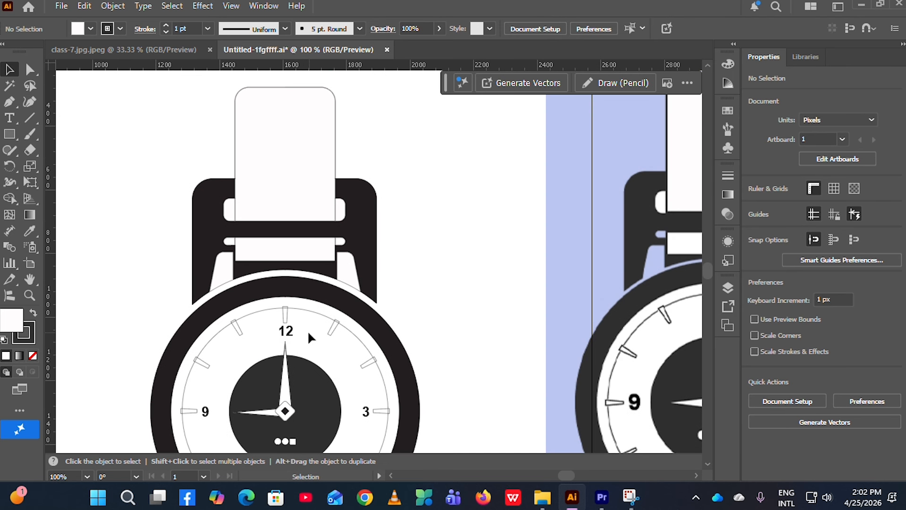
scroll(305, 330, "down", 1)
scroll(299, 331, "up", 2)
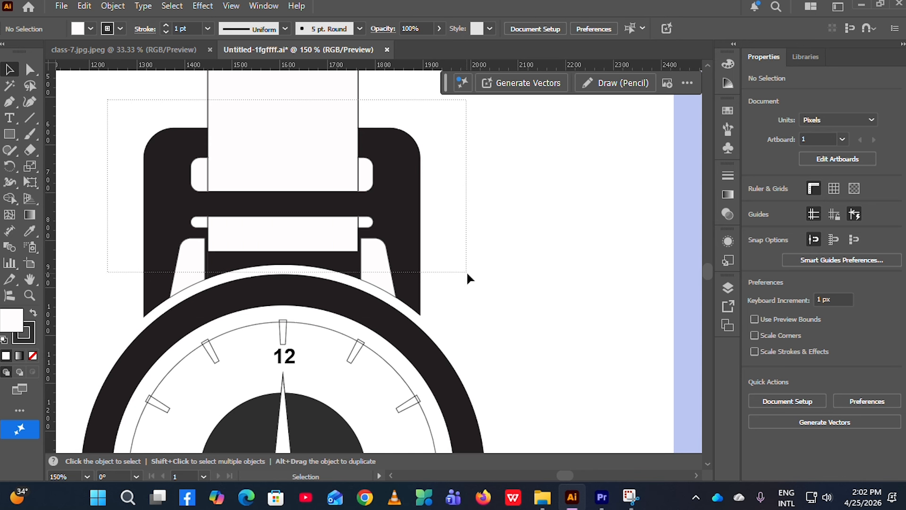
left_click_drag(467, 271, 467, 272)
right_click(310, 208)
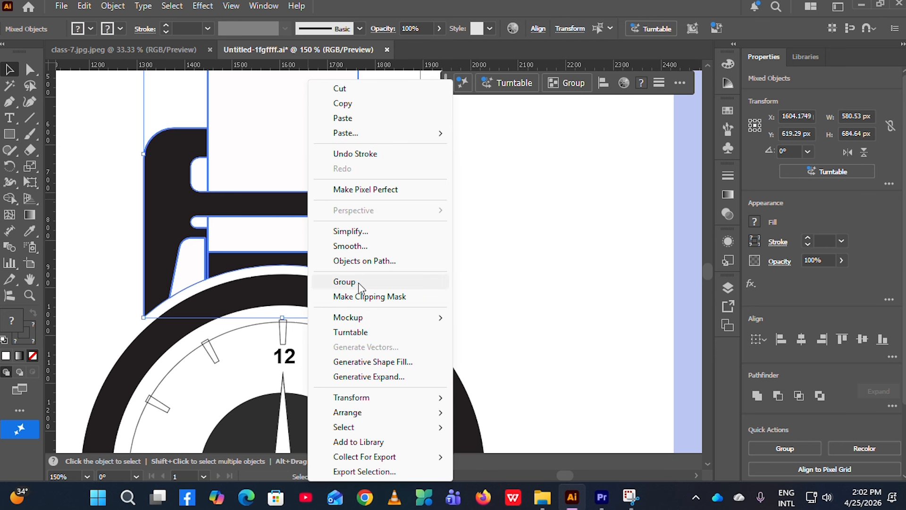
left_click(345, 282)
left_click(509, 259)
scroll(490, 283, "down", 3)
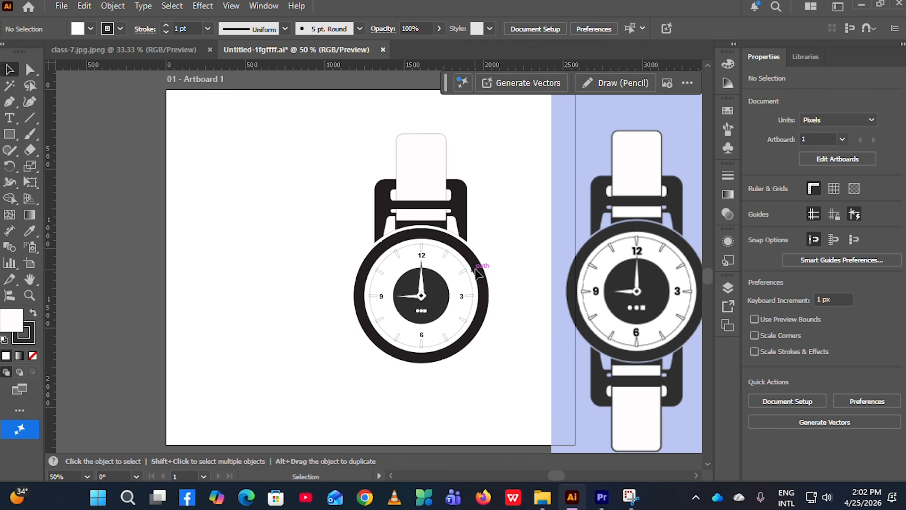
Step: Duplicate the strap and bracket group, rotate the copy 180°, and place it below the dial
scroll(400, 321, "right", 1)
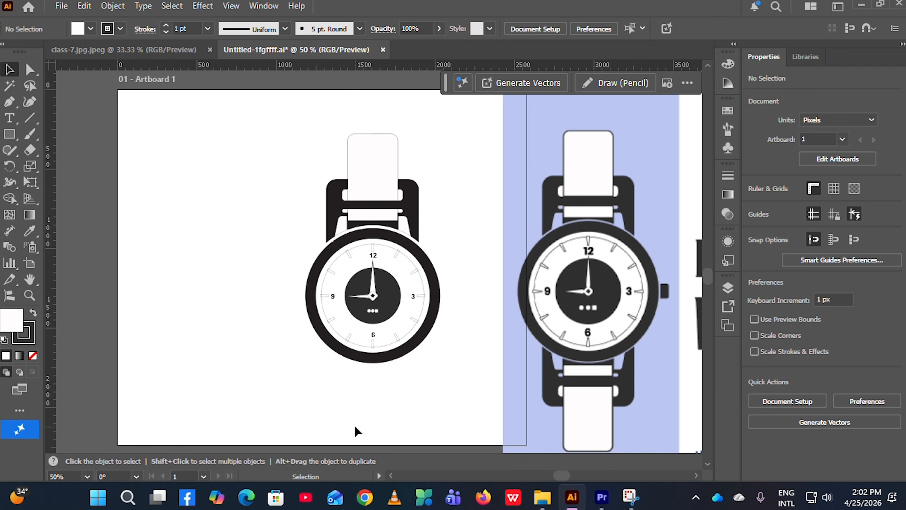
scroll(361, 393, "up", 1)
left_click_drag(413, 227, 305, 372)
left_click_drag(315, 409, 188, 236)
left_click_drag(277, 334, 380, 407)
left_click(448, 381)
scroll(384, 322, "down", 2)
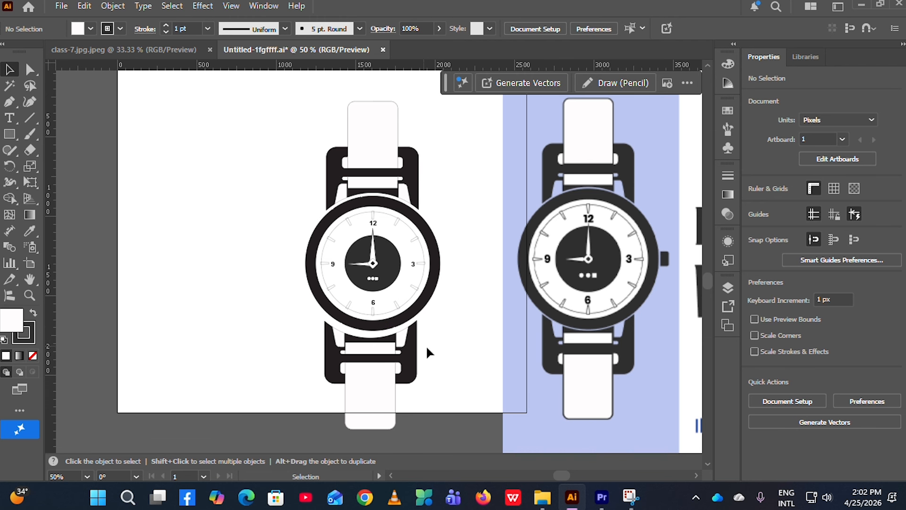
Step: Align the lower strap group horizontally centred with the black dial ring
left_click(421, 367)
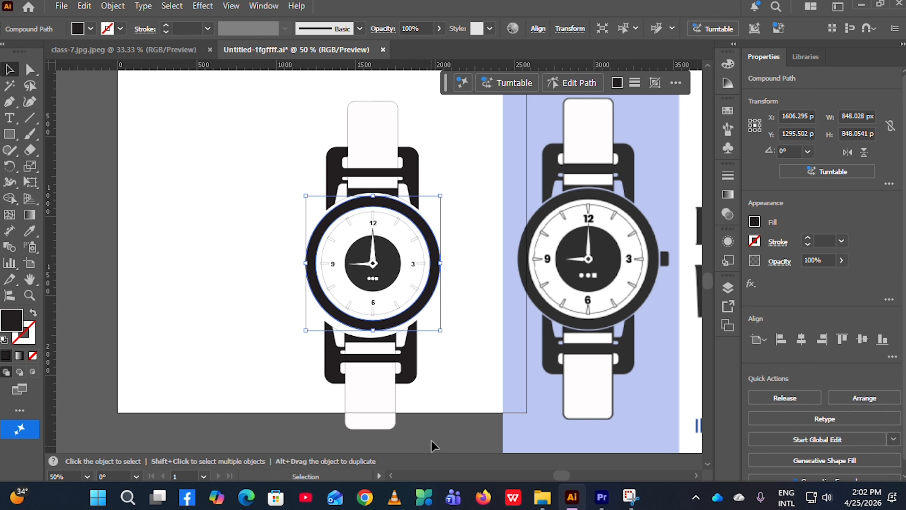
left_click(415, 372)
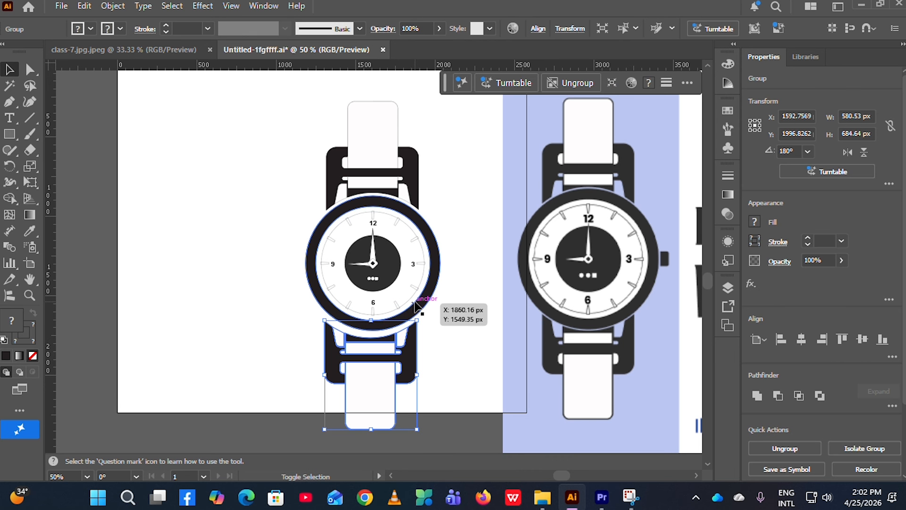
left_click(415, 301, "shift")
left_click(418, 307, "shift")
left_click(801, 339)
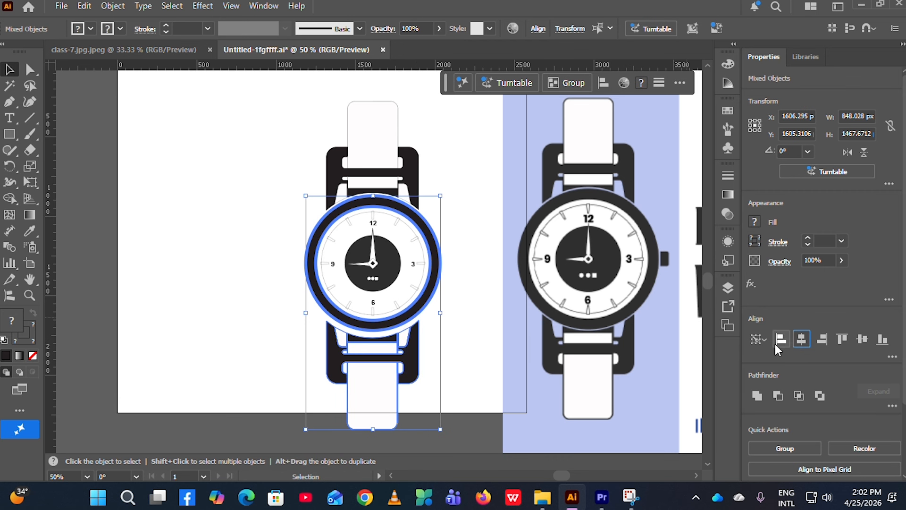
left_click(500, 408)
Step: Move the complete watch up so that both straps fit inside the artboard
scroll(479, 399, "down", 2)
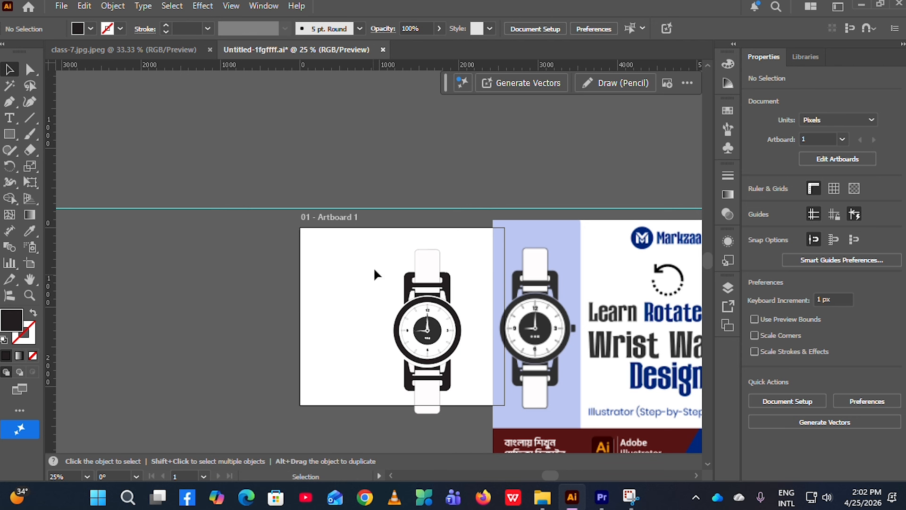
left_click_drag(461, 443, 461, 441)
left_click_drag(432, 345, 434, 330)
left_click(347, 356)
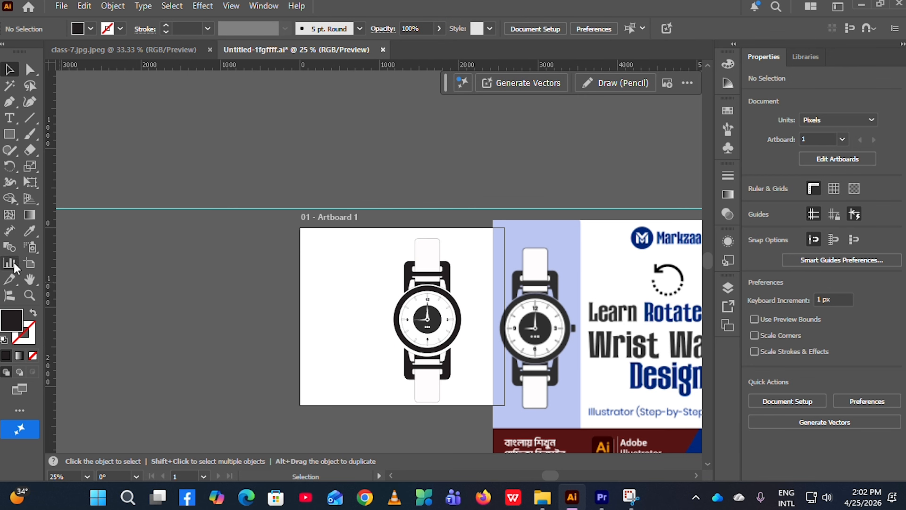
Step: Enlarge the artboard downward and to the right around the watch
left_click(30, 263)
left_click_drag(402, 405, 405, 451)
left_click_drag(504, 325, 721, 268)
left_click(7, 70)
Step: Move the reference image to the right, clear of the enlarged artboard
scroll(512, 364, "right", 2)
scroll(510, 298, "down", 3)
scroll(443, 325, "right", 3)
scroll(443, 325, "up", 1)
left_click_drag(478, 297, 572, 308)
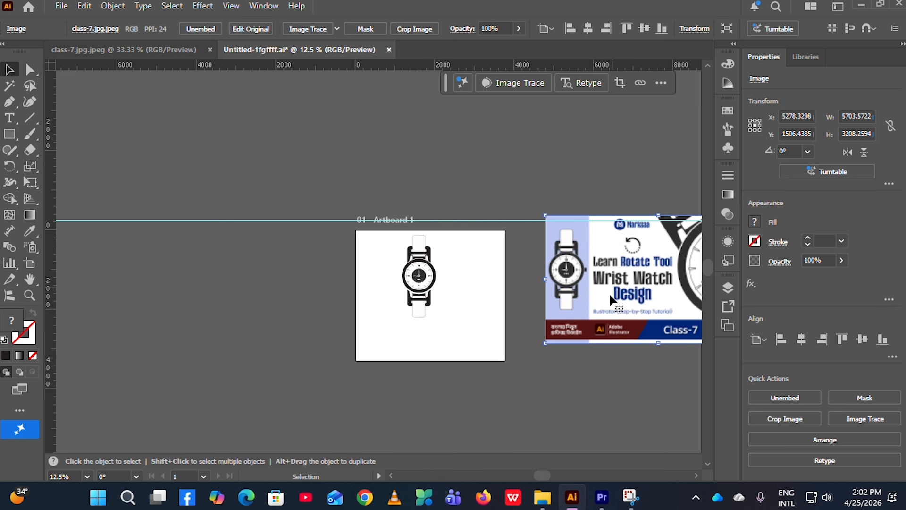
Step: Draw a background rectangle about 2473 by 3464 px over the artboard and fill it with the reference's light blue
scroll(556, 338, "up", 1)
key("v")
left_click(14, 137)
mouse_move(200, 130)
left_mouse_down()
mouse_move(295, 345)
mouse_move(396, 405)
left_mouse_up()
left_click(29, 231)
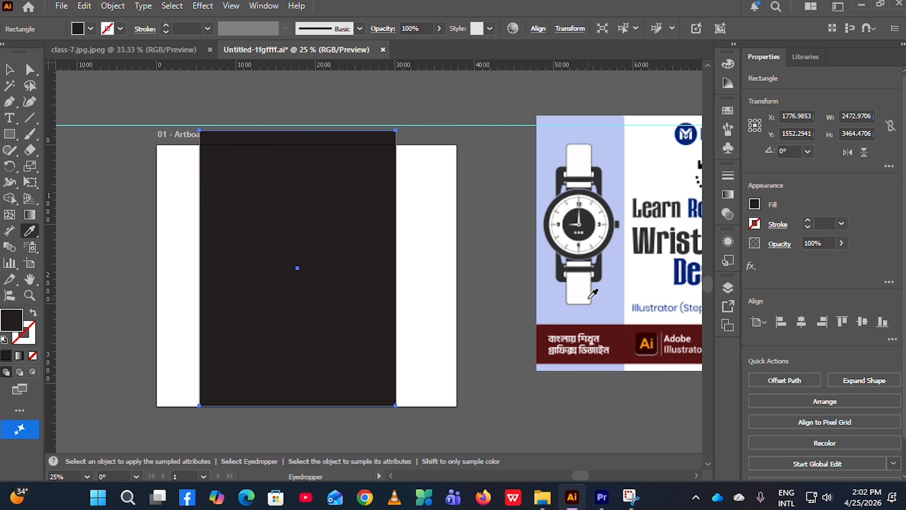
left_click(552, 304)
left_click(10, 70)
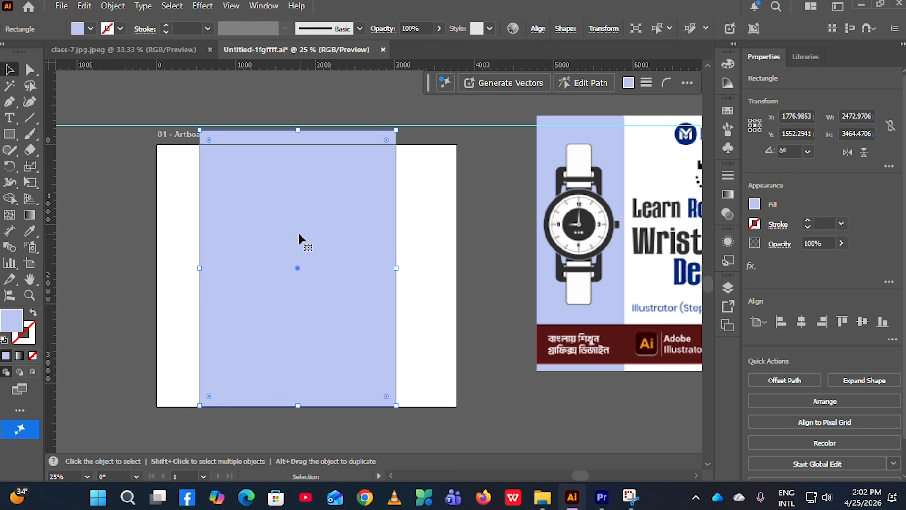
Step: Send the light blue background rectangle behind all the watch artwork
right_click(301, 242)
mouse_move(389, 437)
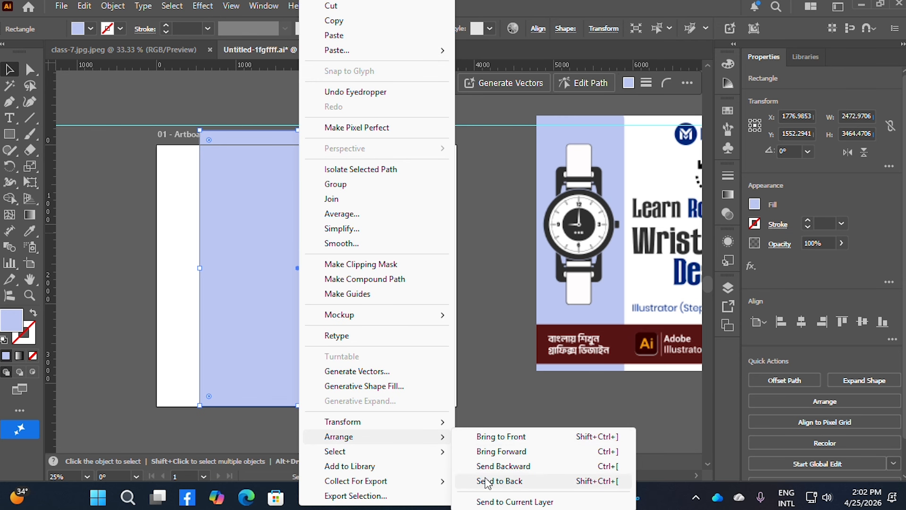
left_click(489, 420)
left_click(473, 403)
Step: Compare the dial and bracket cutouts on the blue background with the reference watch
scroll(312, 330, "up", 3)
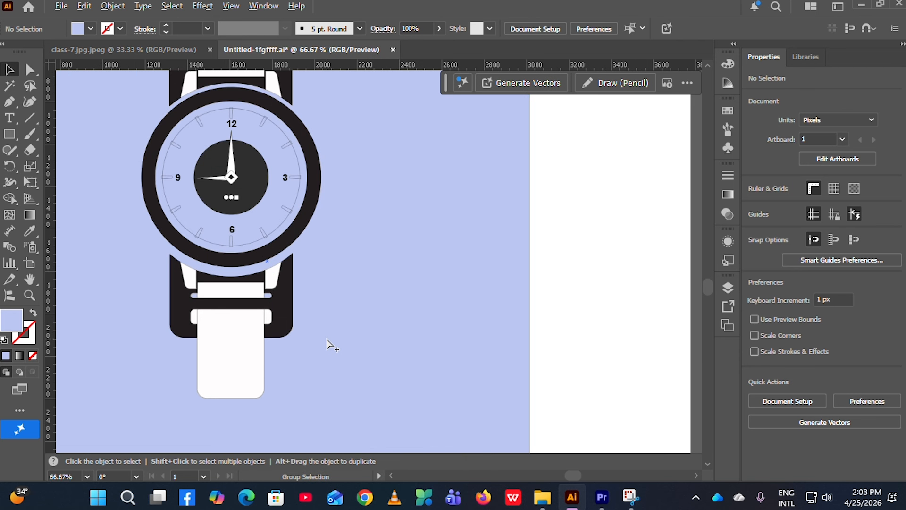
scroll(349, 350, "down", 4)
scroll(352, 350, "right", 2)
scroll(446, 282, "up", 4)
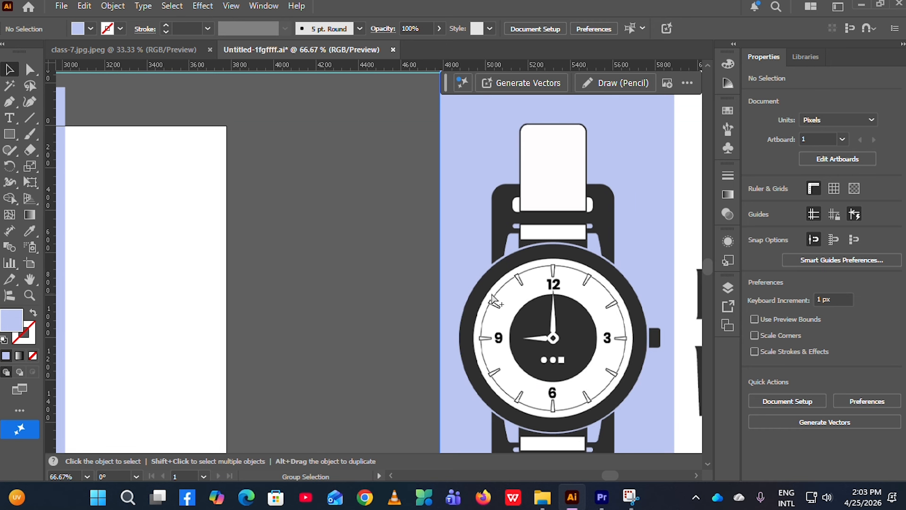
scroll(539, 292, "down", 2)
scroll(538, 297, "left", 2)
scroll(533, 298, "up", 3)
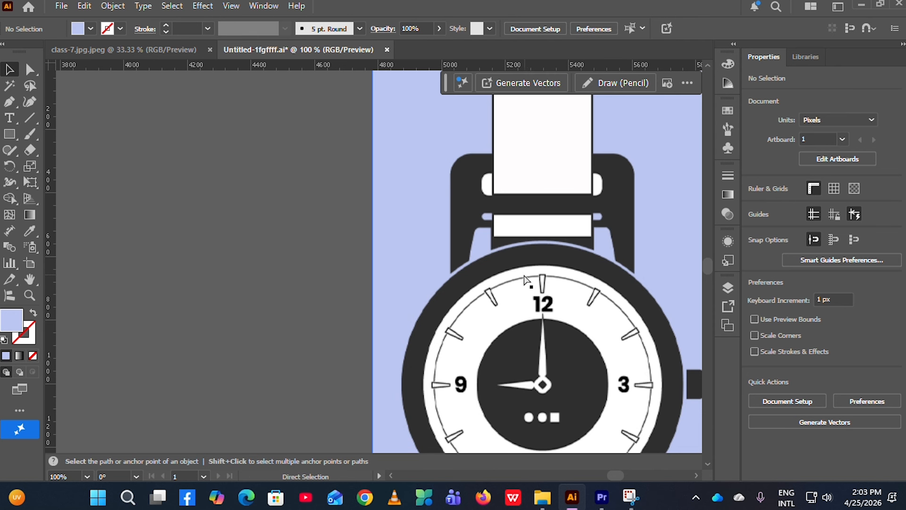
scroll(519, 279, "down", 3)
scroll(179, 354, "up", 3)
scroll(282, 352, "right", 1)
scroll(265, 351, "left", 3)
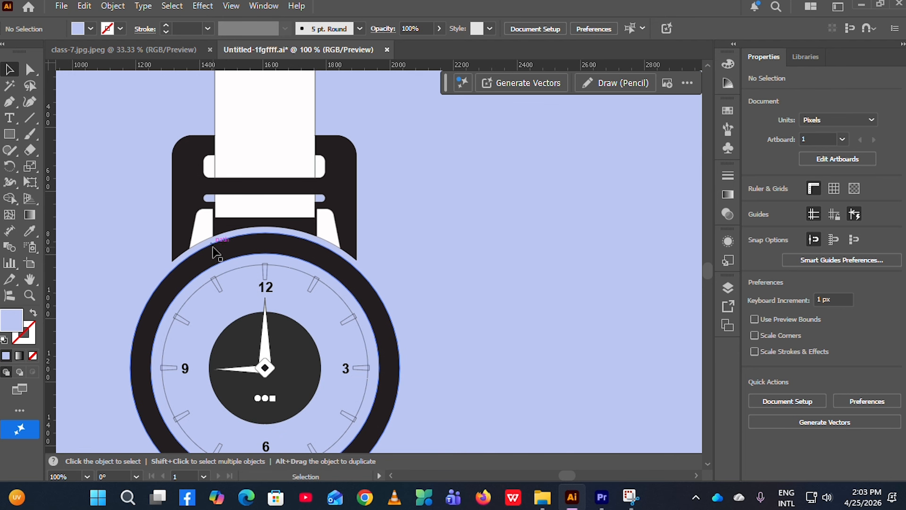
Step: Create a separate shape from the area inside the dial ring with the Shape Builder and fill it white
left_click(217, 254)
left_click(11, 200)
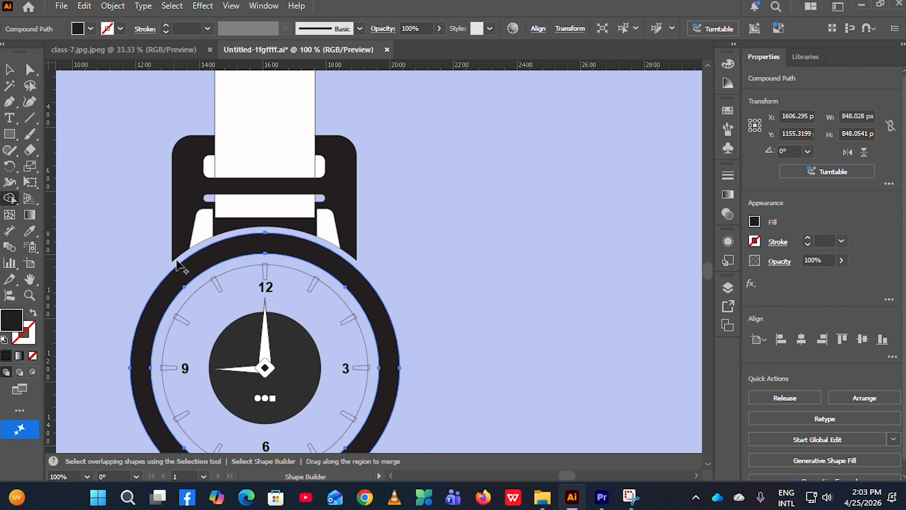
left_click(228, 282)
key("v")
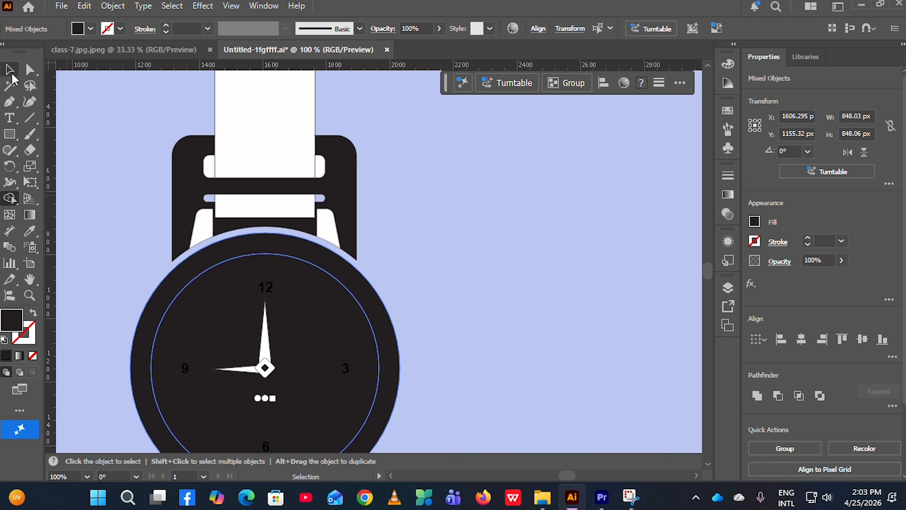
left_click(329, 294)
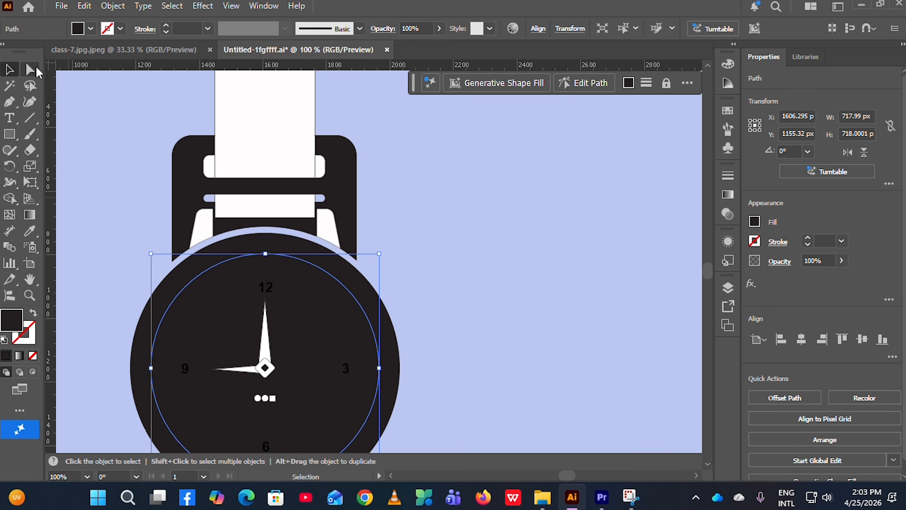
left_click(85, 30)
left_click(26, 93)
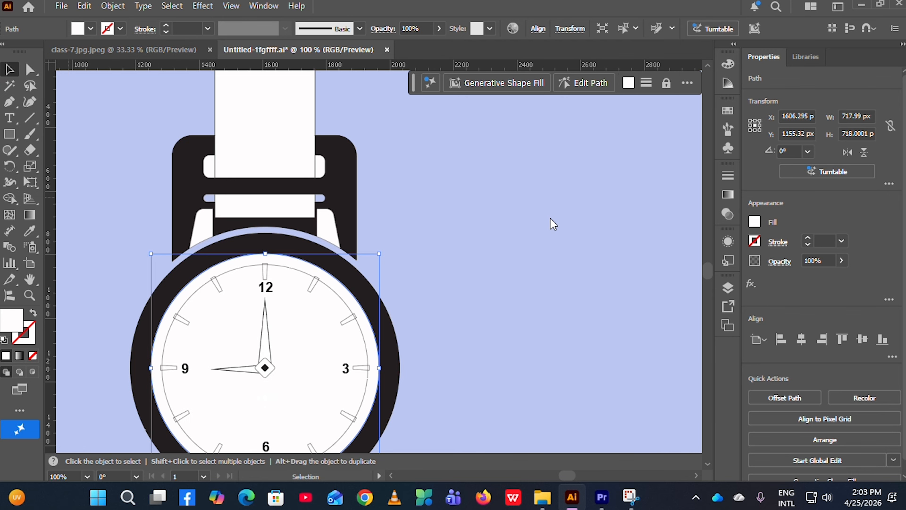
double_click(547, 226)
Step: Examine the dial face, hour markers, hands and lower strap against the blue background
scroll(497, 229, "down", 5)
double_click(297, 280)
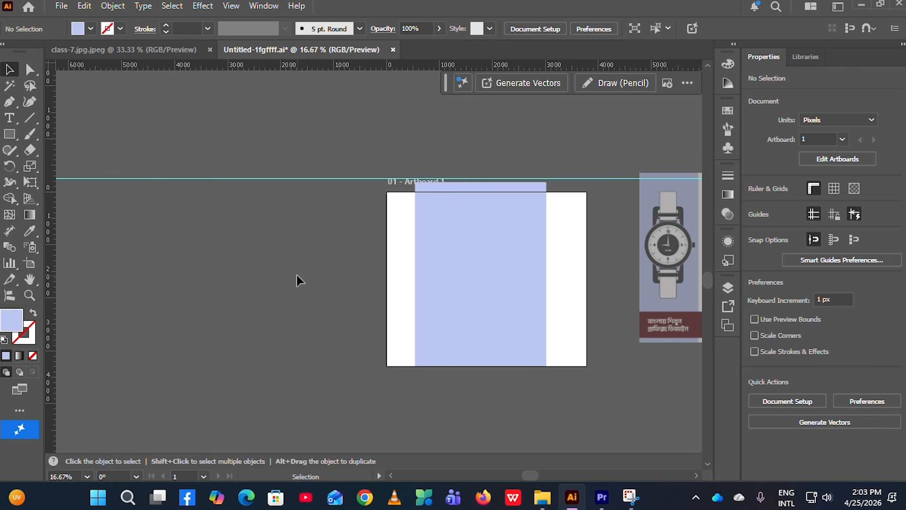
scroll(402, 309, "up", 2)
scroll(359, 302, "right", 3)
scroll(506, 312, "up", 2)
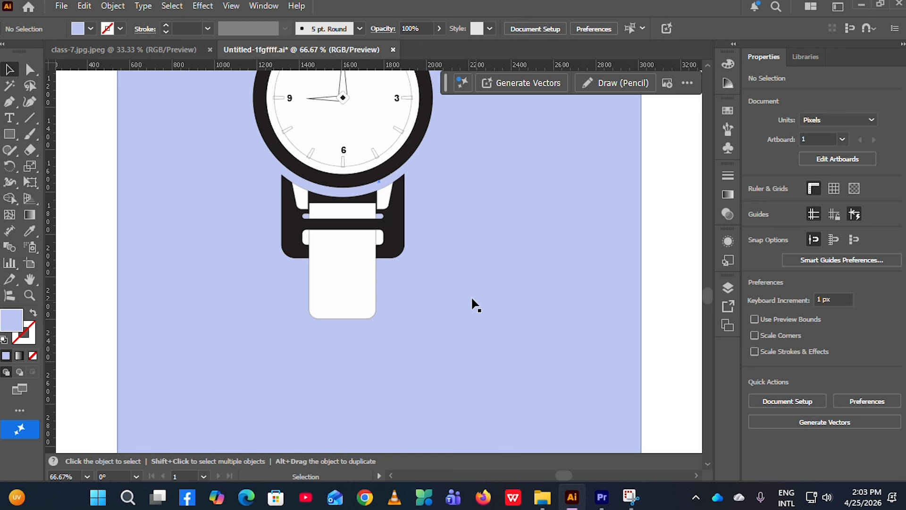
scroll(472, 303, "up", 2)
scroll(408, 262, "up", 2)
scroll(388, 281, "up", 3)
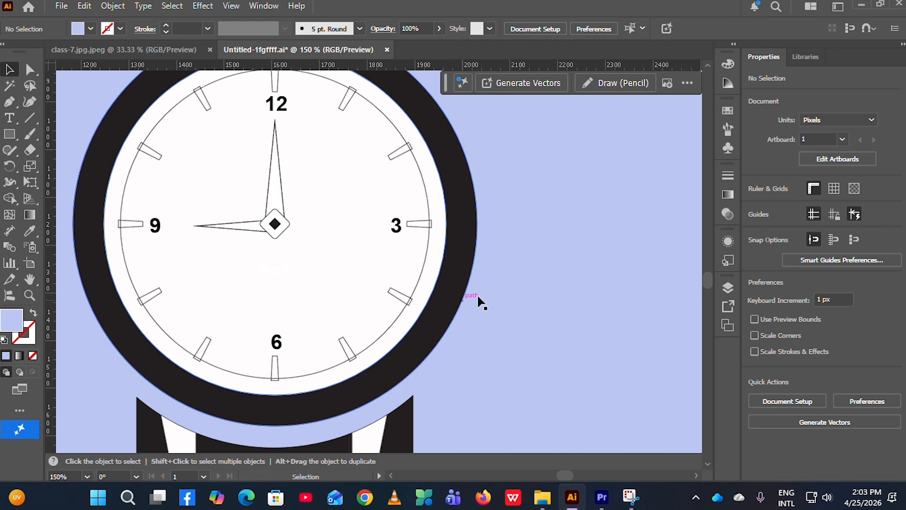
scroll(504, 262, "down", 1)
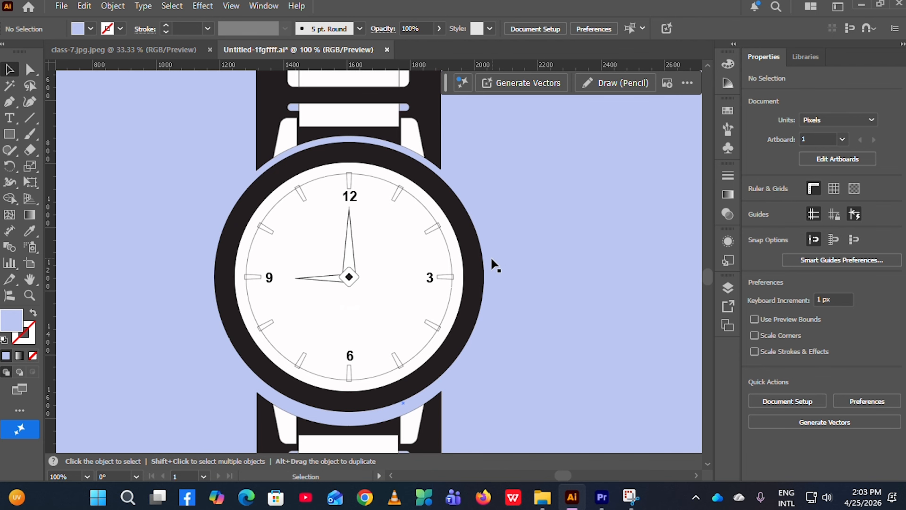
scroll(401, 225, "up", 2)
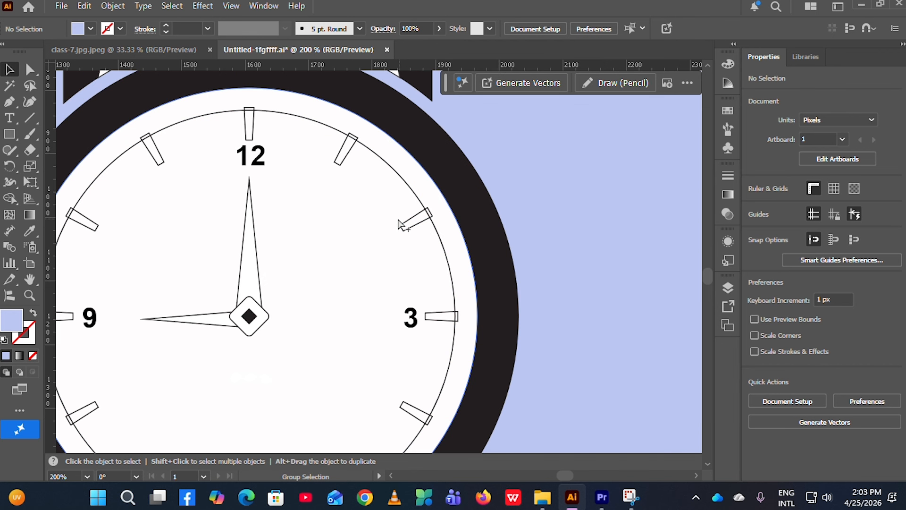
key("a")
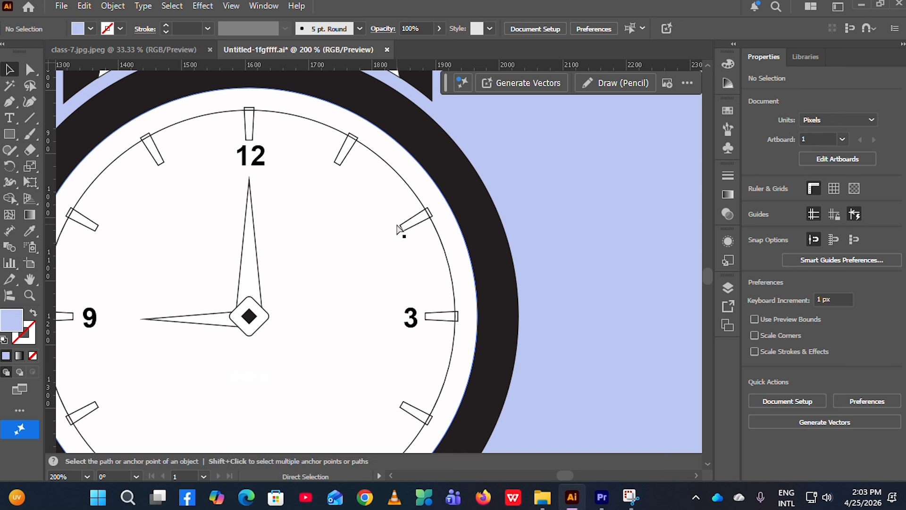
scroll(411, 236, "down", 6)
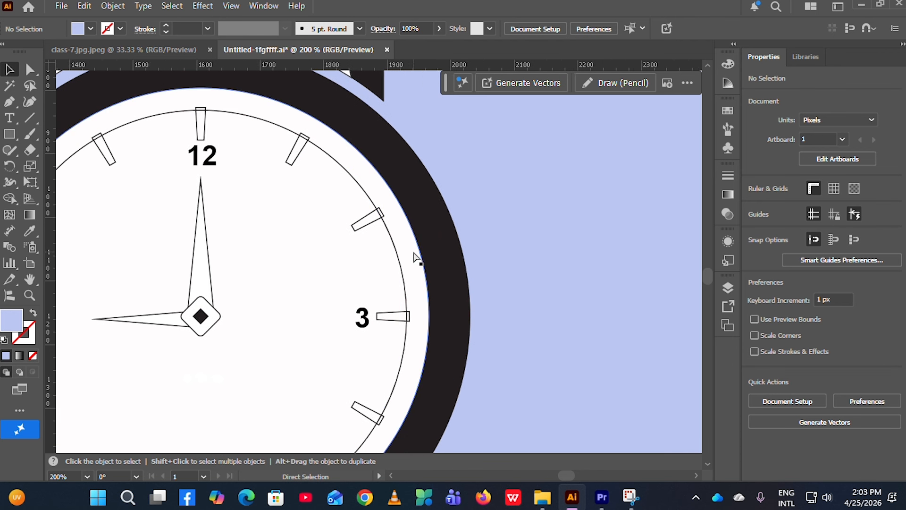
key("v")
scroll(384, 297, "up", 1)
scroll(387, 287, "down", 3)
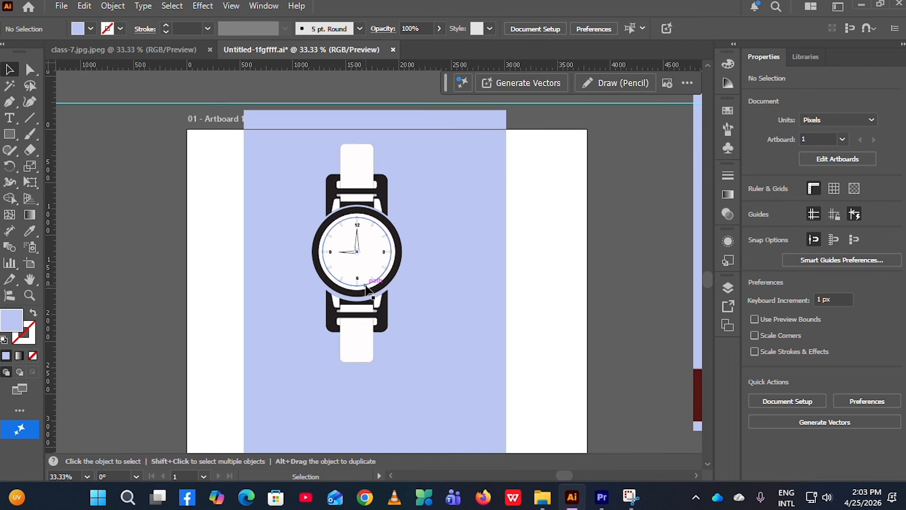
Step: Widen the light blue background rectangle to about 5438 px so it extends beyond both sides of the artboard
left_click(435, 284)
scroll(292, 285, "down", 1)
left_click_drag(268, 264, 181, 265)
left_click_drag(399, 264, 471, 279)
key("ctrl+shift+a")
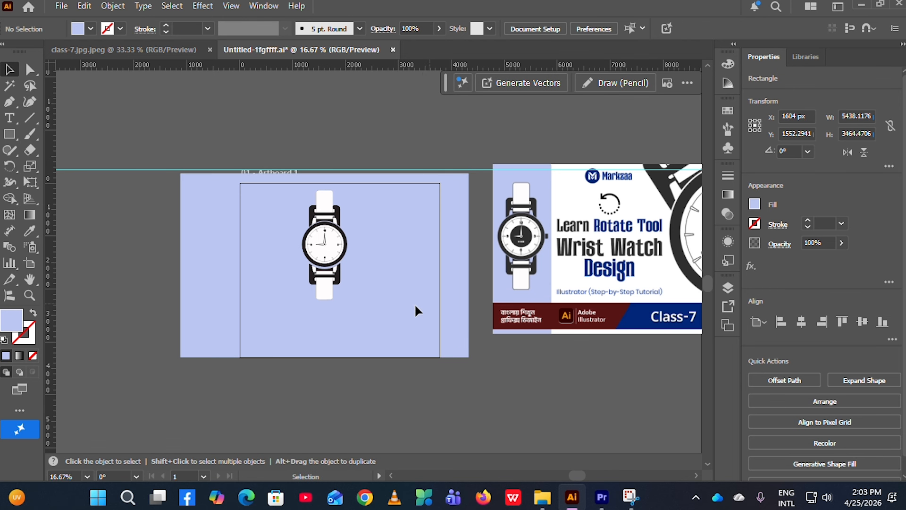
Step: Enlarge the whole watch on the background and try tilting it counterclockwise
scroll(379, 330, "up", 1)
left_click_drag(259, 192, 258, 185)
left_click_drag(349, 316, 413, 350)
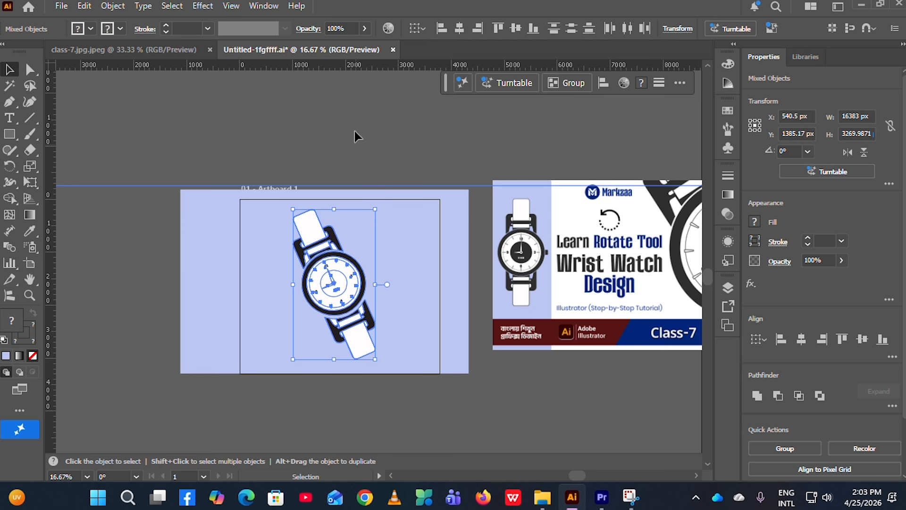
Step: Undo the last rotation of the enlarged watch
left_click(384, 259)
scroll(381, 251, "up", 3)
scroll(380, 255, "down", 2)
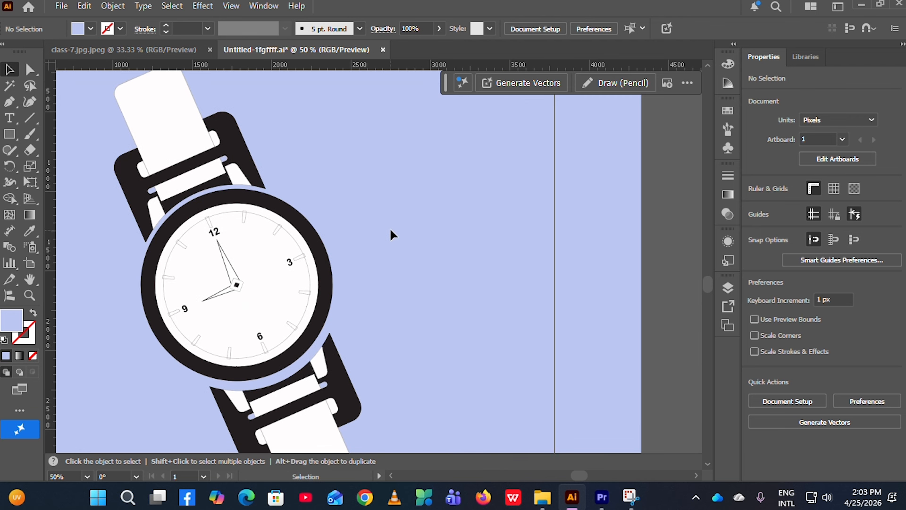
key("ctrl+z")
key("ctrl+z")
scroll(389, 224, "down", 1)
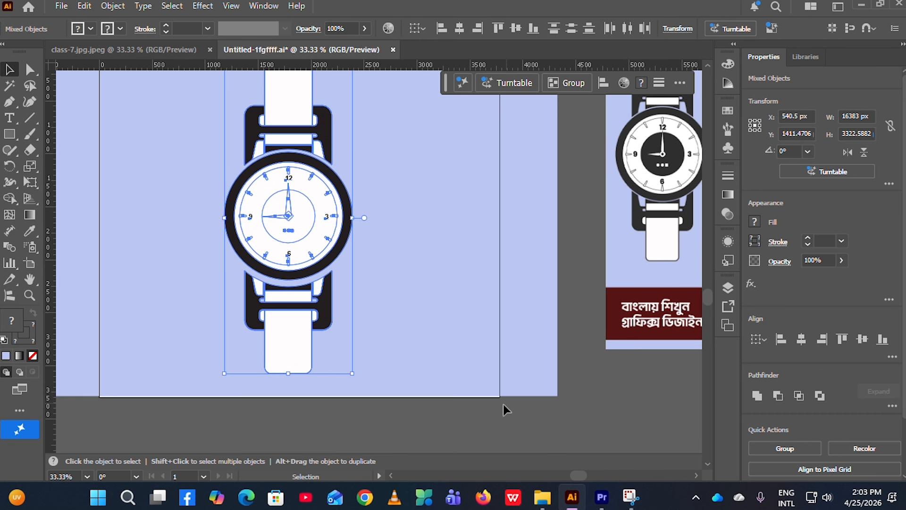
Step: Deselect the artwork and examine the enlarged watch's hour markers, numerals, hands and centre diamond up close
left_click(503, 405)
scroll(298, 228, "up", 3)
scroll(297, 229, "up", 3)
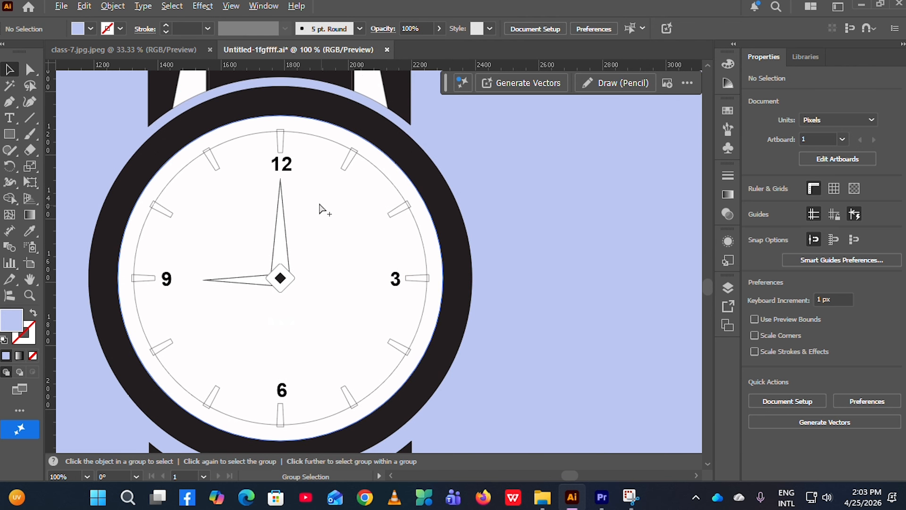
scroll(322, 210, "up", 3)
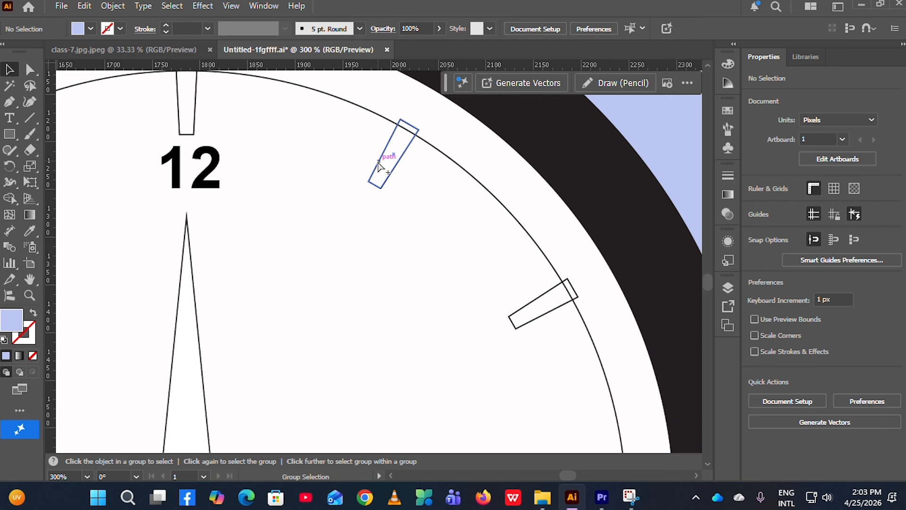
scroll(379, 166, "down", 9)
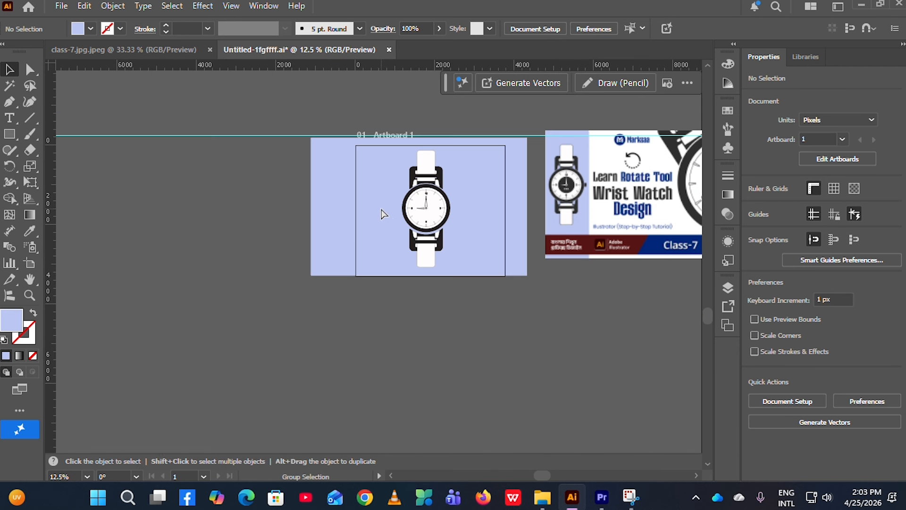
scroll(382, 214, "up", 6)
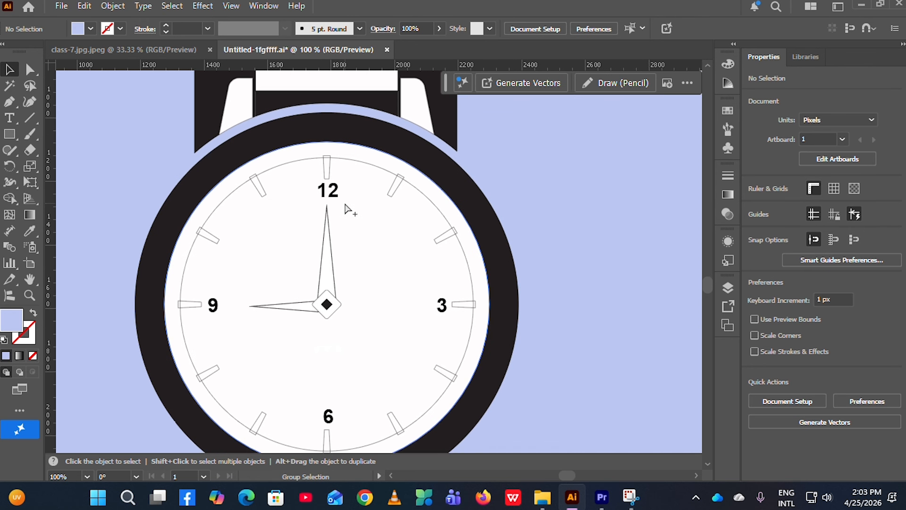
scroll(346, 208, "down", 3)
scroll(317, 238, "up", 3)
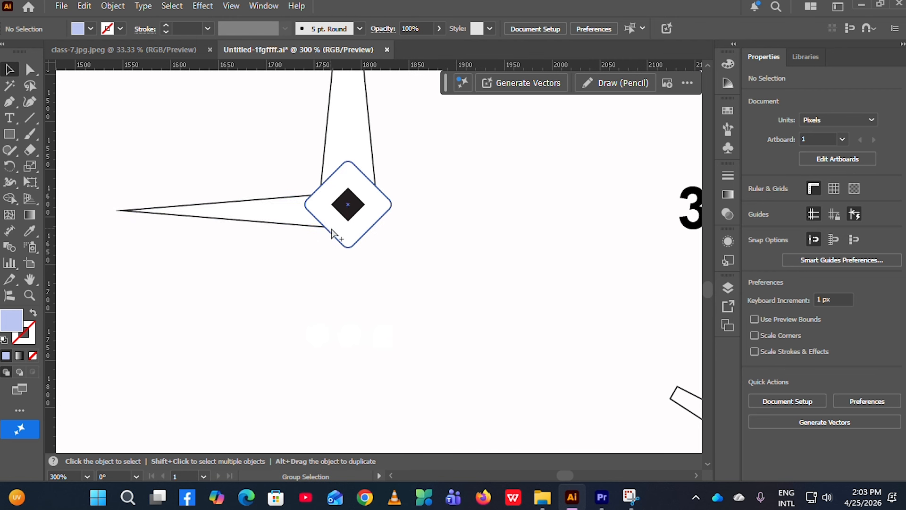
scroll(333, 233, "down", 2)
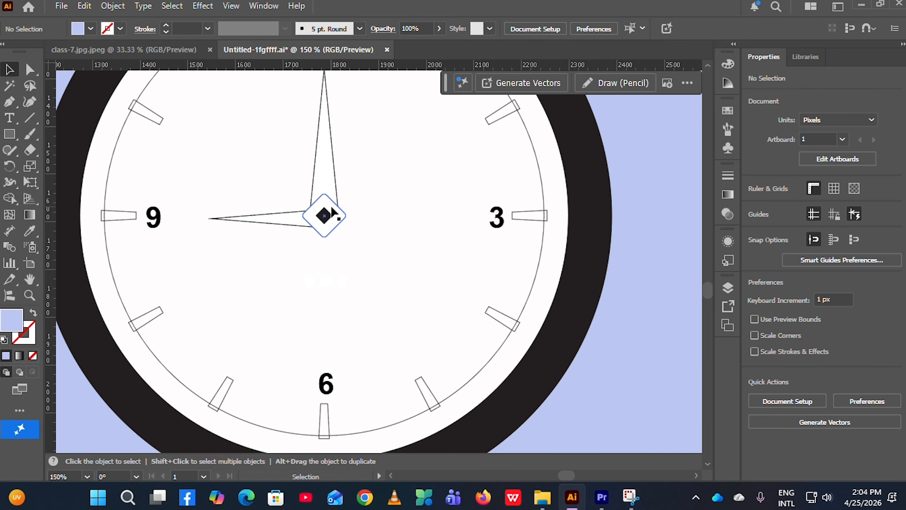